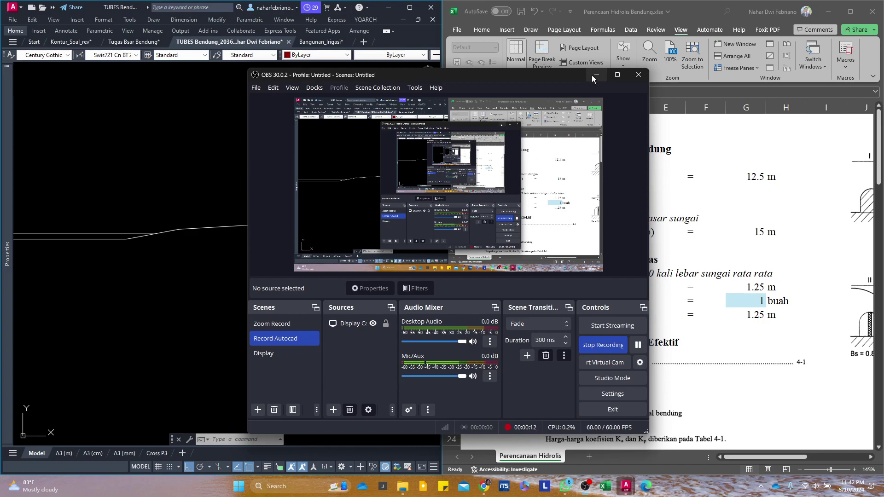
# Look over the river cross-section drawing and the Lebar Sungai Rata-Rata row in the weir hydraulics worksheet
pyautogui.click(593, 75)
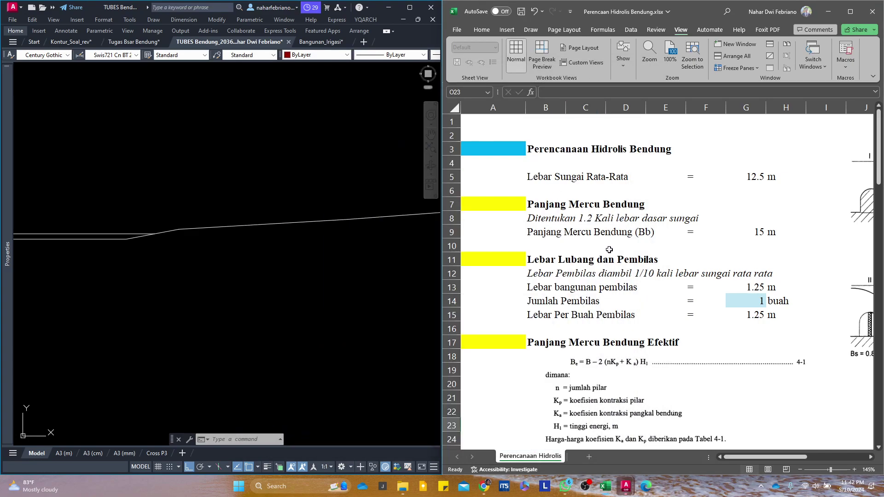
pyautogui.click(623, 245)
pyautogui.click(373, 239)
pyautogui.scroll(-5, 290, 276)
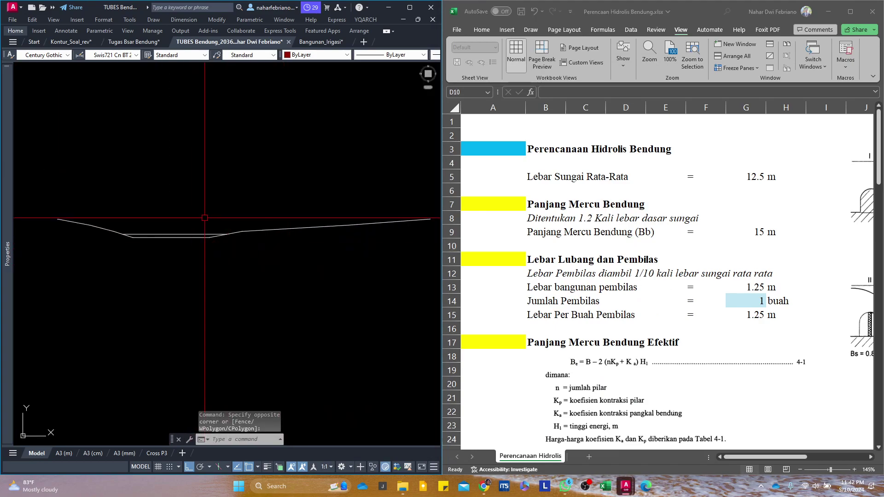
pyautogui.click(786, 457)
pyautogui.moveTo(785, 457); pyautogui.dragTo(749, 435)
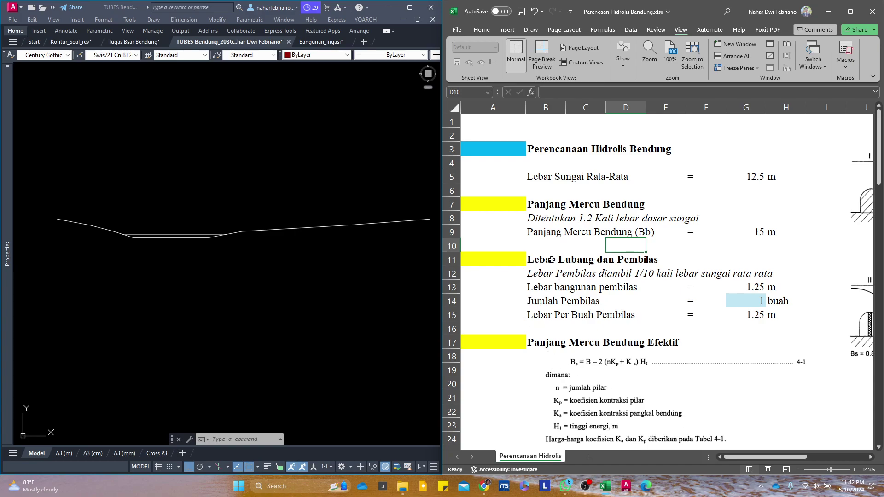
pyautogui.moveTo(321, 228); pyautogui.dragTo(406, 259)
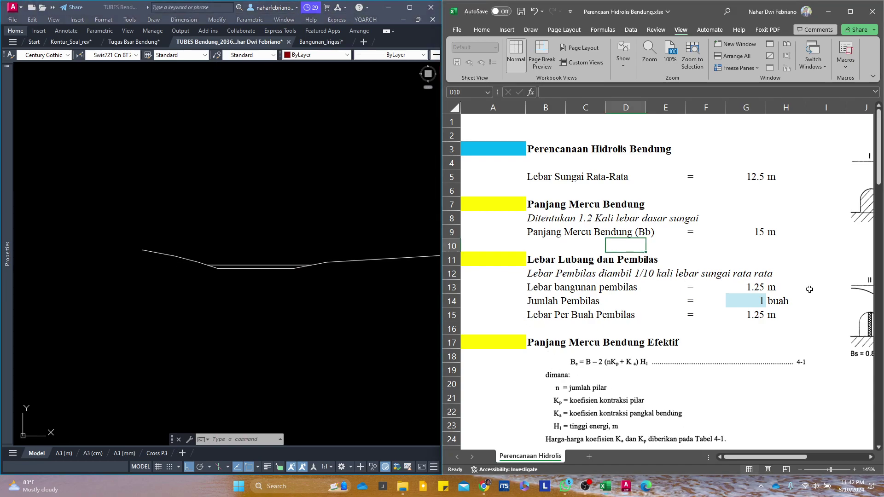
pyautogui.click(736, 392)
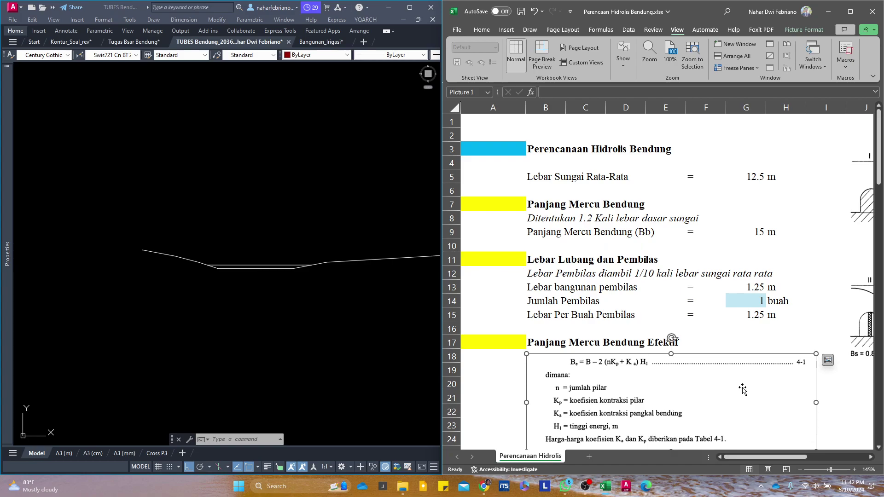
pyautogui.click(746, 329)
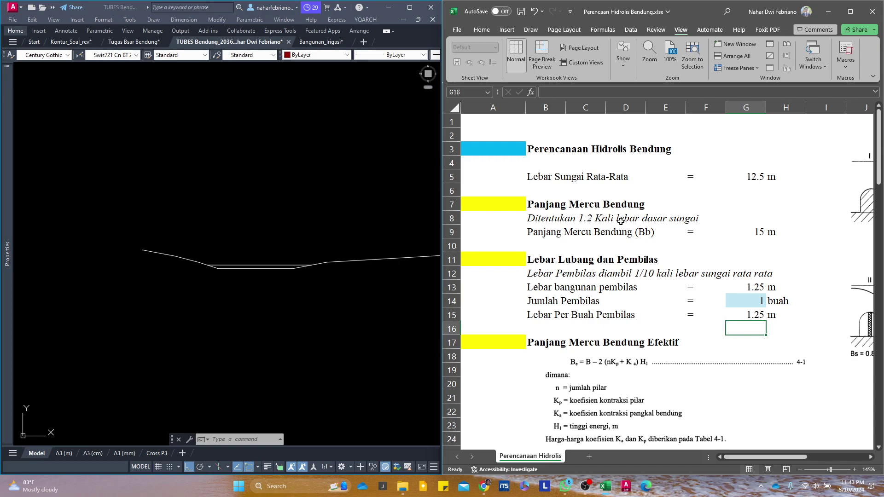
pyautogui.scroll(-4, 637, 223)
pyautogui.scroll(4, 639, 227)
pyautogui.moveTo(772, 455)
pyautogui.mouseDown()
pyautogui.moveTo(796, 455)
pyautogui.moveTo(774, 457)
pyautogui.mouseUp()
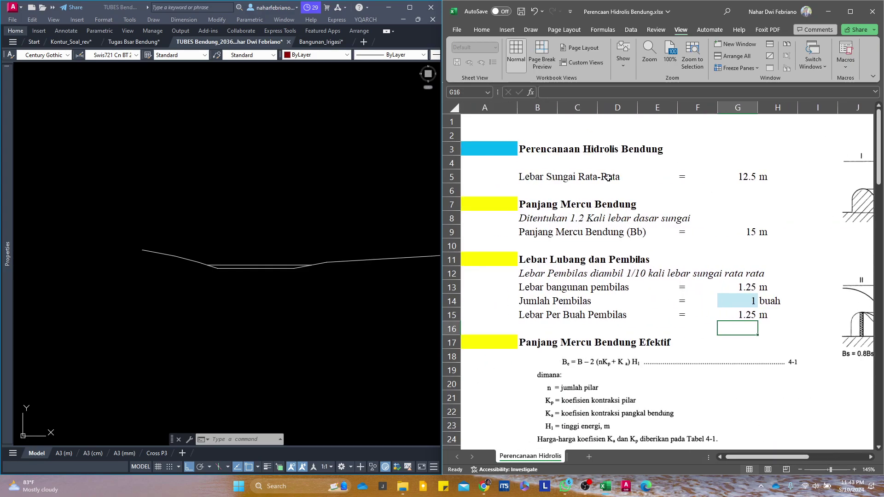
pyautogui.moveTo(528, 178); pyautogui.dragTo(745, 177)
# Regenerate the TUBES Bendung drawing at the river contour map near point P1
pyautogui.click(347, 249)
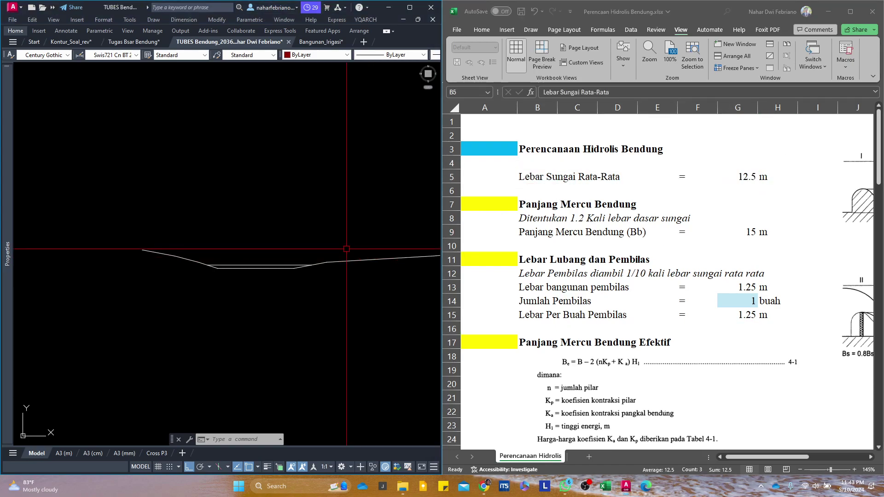
pyautogui.scroll(-10, 295, 242)
pyautogui.scroll(5, 275, 338)
pyautogui.scroll(6, 269, 338)
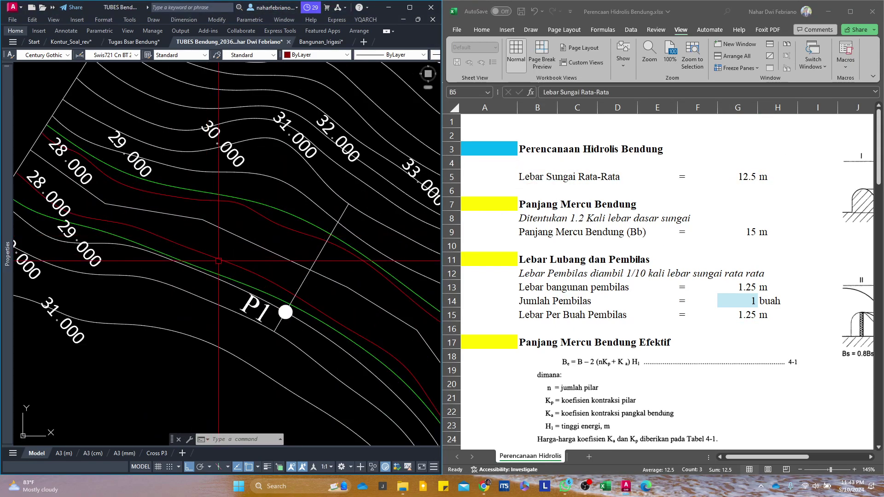
pyautogui.write('re')
pyautogui.press('Return')
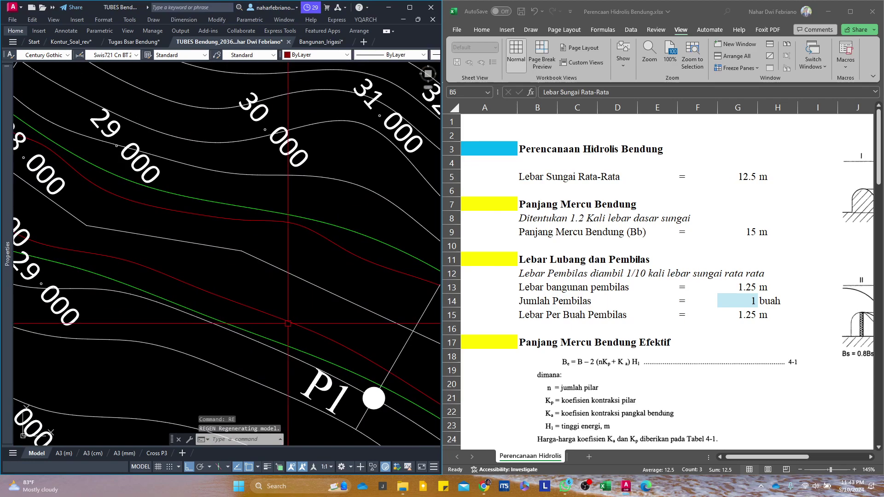
# Examine the river contour map from P1 to P3 and the river cross-section profile
pyautogui.scroll(-5, 281, 306)
pyautogui.scroll(5, 282, 274)
pyautogui.scroll(-5, 282, 275)
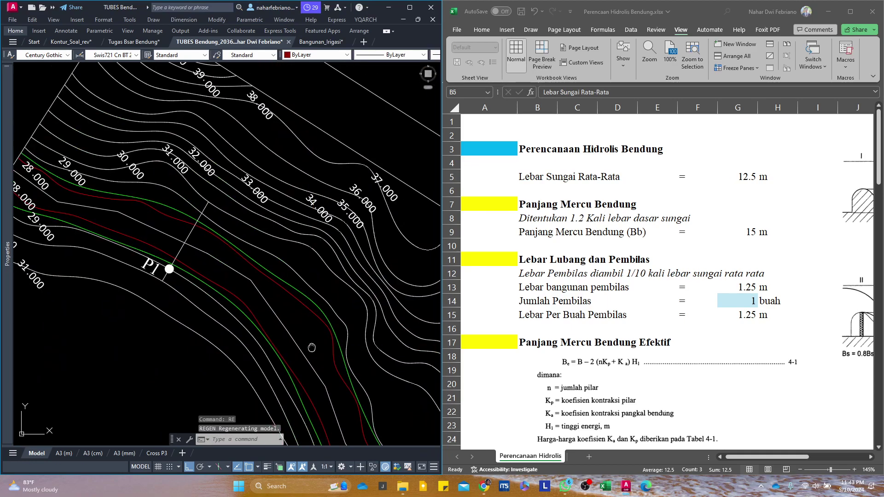
pyautogui.scroll(5, 258, 258)
pyautogui.scroll(-5, 285, 369)
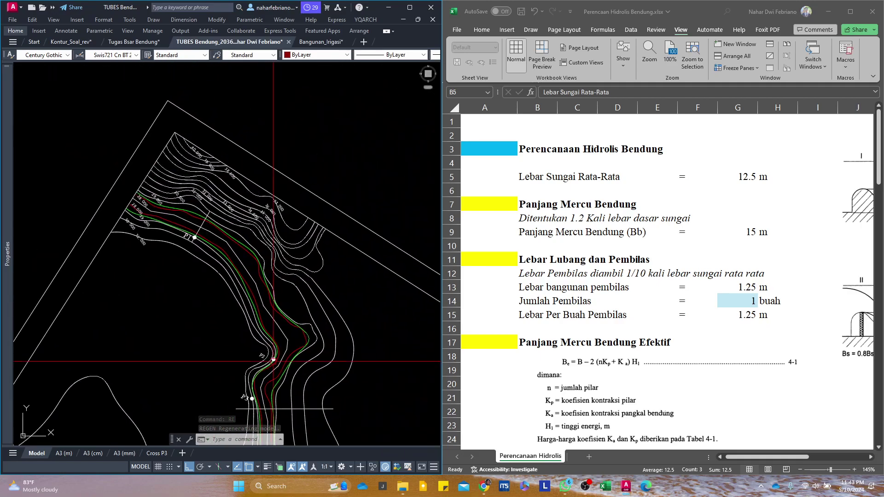
pyautogui.scroll(5, 307, 182)
pyautogui.scroll(4, 307, 182)
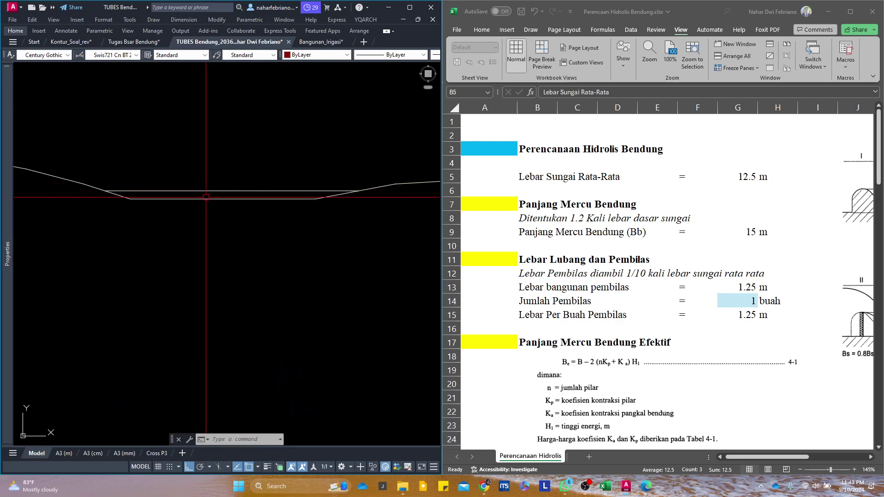
pyautogui.scroll(-5, 273, 199)
pyautogui.scroll(4, 278, 197)
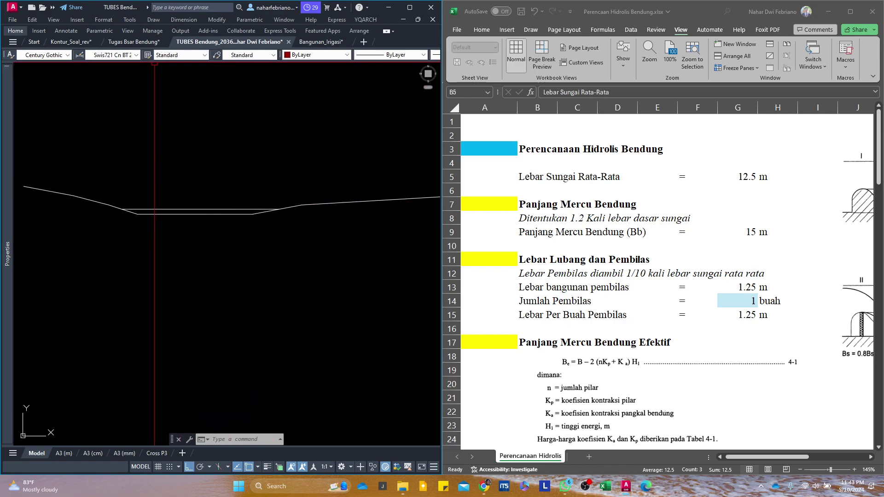
# Examine the annotated river cross-section and the profile below it in the Tugas Bsar Bendung drawing
pyautogui.click(134, 41)
pyautogui.moveTo(285, 210); pyautogui.dragTo(235, 233)
pyautogui.scroll(4, 235, 234)
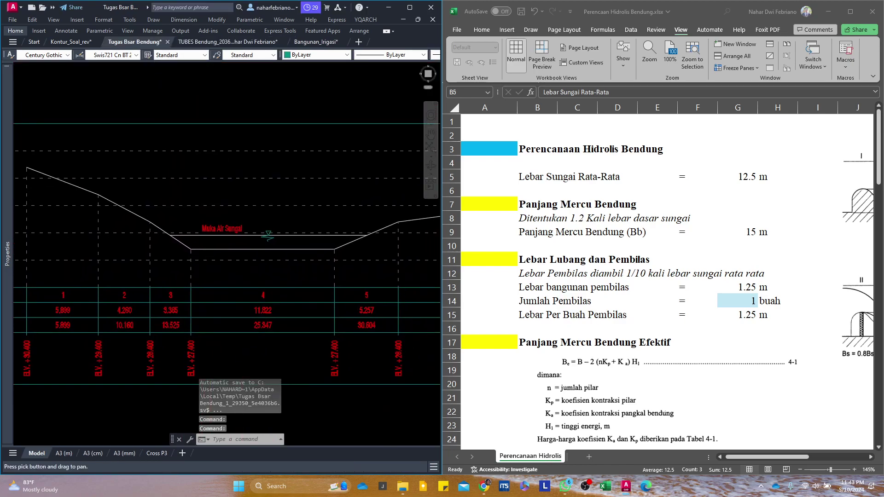
pyautogui.scroll(-9, 322, 201)
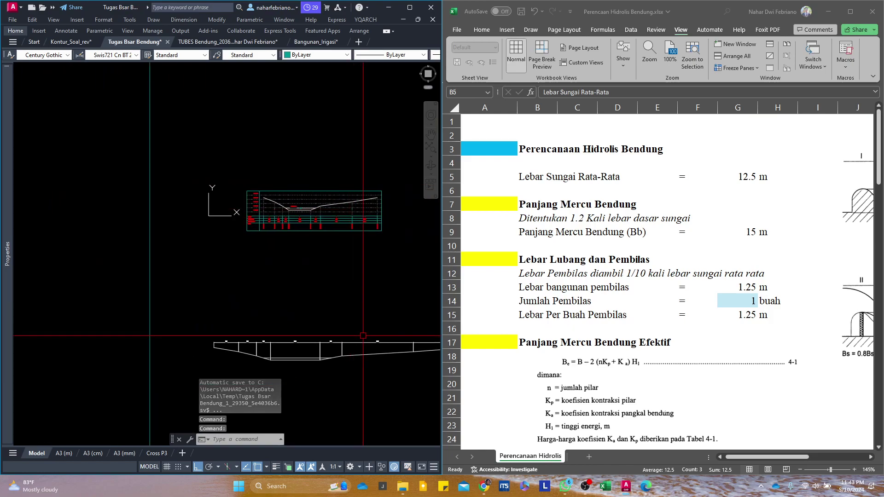
pyautogui.moveTo(294, 264); pyautogui.dragTo(126, 292)
pyautogui.scroll(5, 126, 292)
pyautogui.moveTo(184, 272); pyautogui.dragTo(150, 193)
# Measure the riverbed width between its two lower corners in the TUBES Bendung cross-section
pyautogui.click(258, 43)
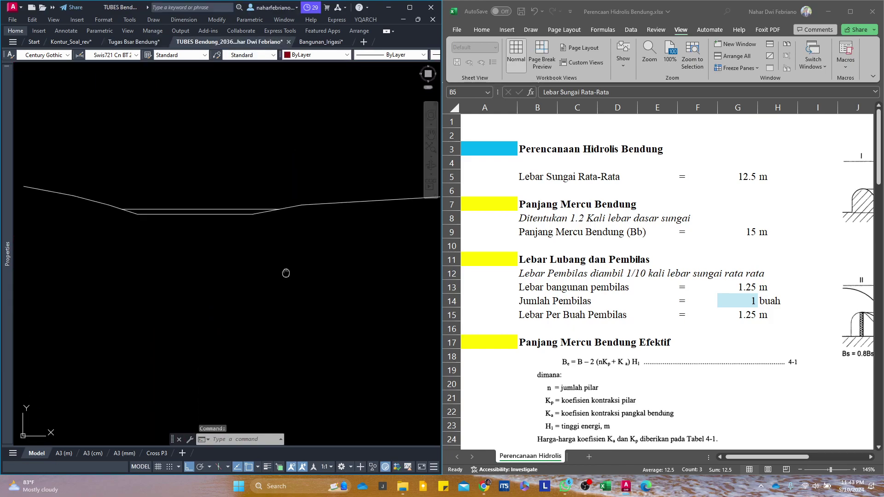
pyautogui.click(317, 237)
pyautogui.scroll(2, 192, 269)
pyautogui.press('Escape')
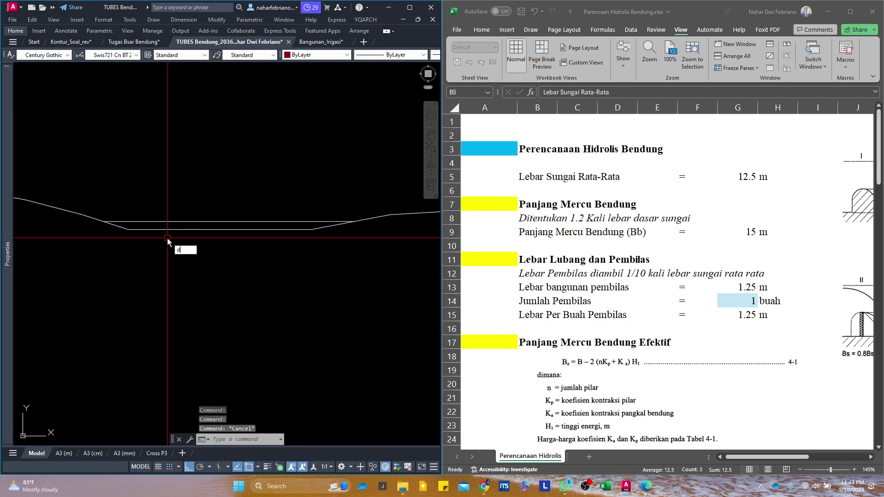
pyautogui.write('dist')
pyautogui.press('Return')
pyautogui.click(128, 230)
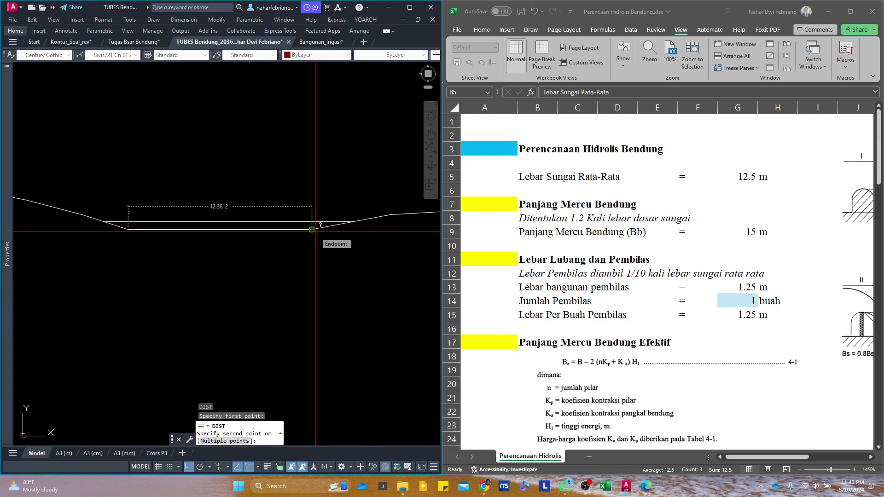
pyautogui.press('Escape')
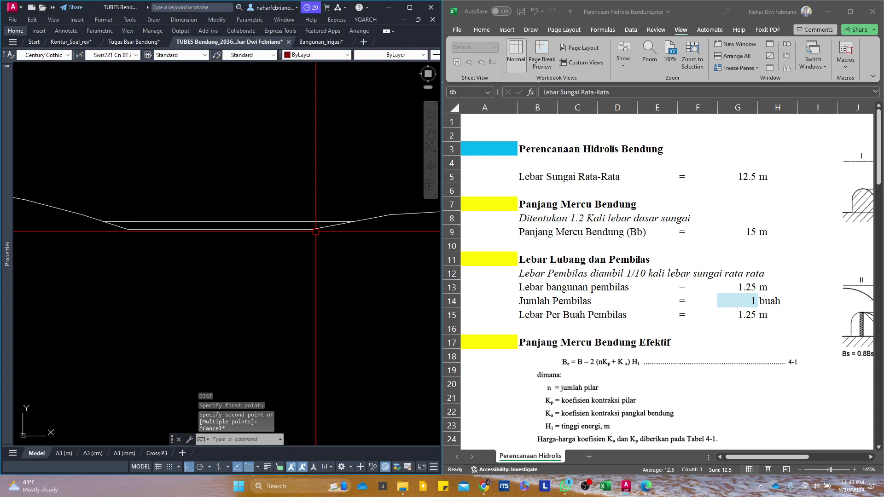
pyautogui.press('Escape')
# Switch to the Excel workbook at full size and set Lebar Sungai Rata-Rata to 12.5 m in G5
pyautogui.click(849, 12)
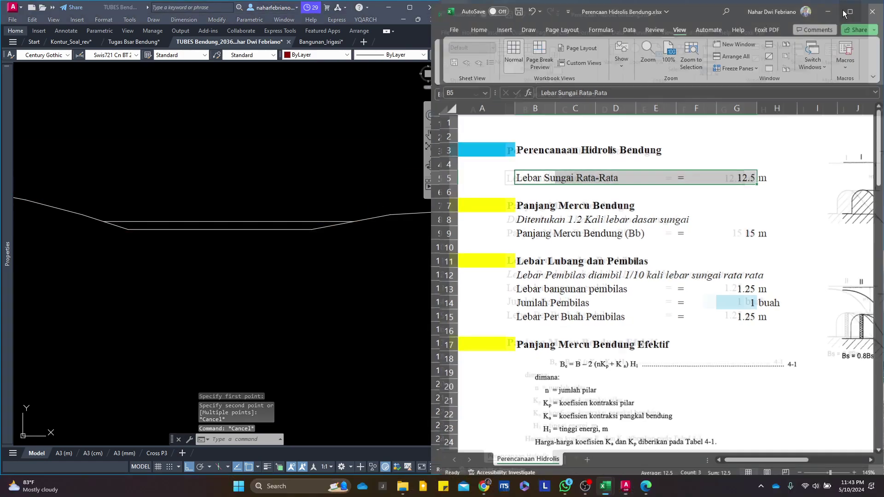
pyautogui.click(308, 175)
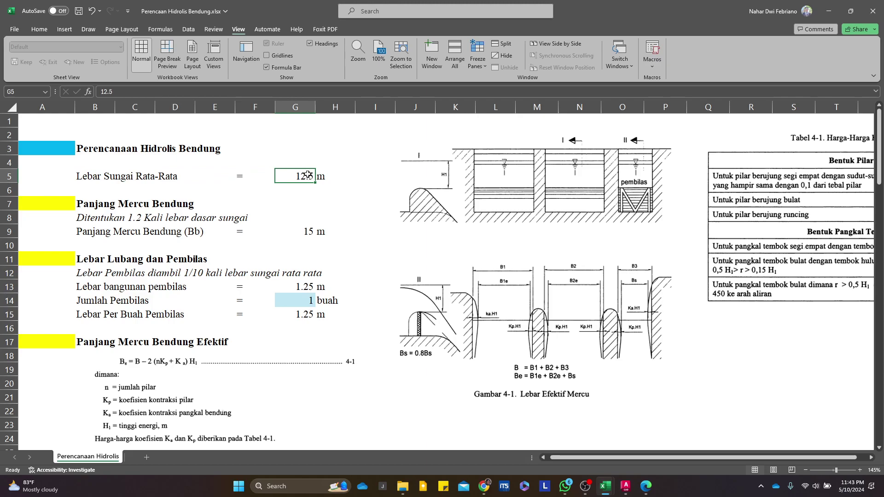
pyautogui.write('12.5')
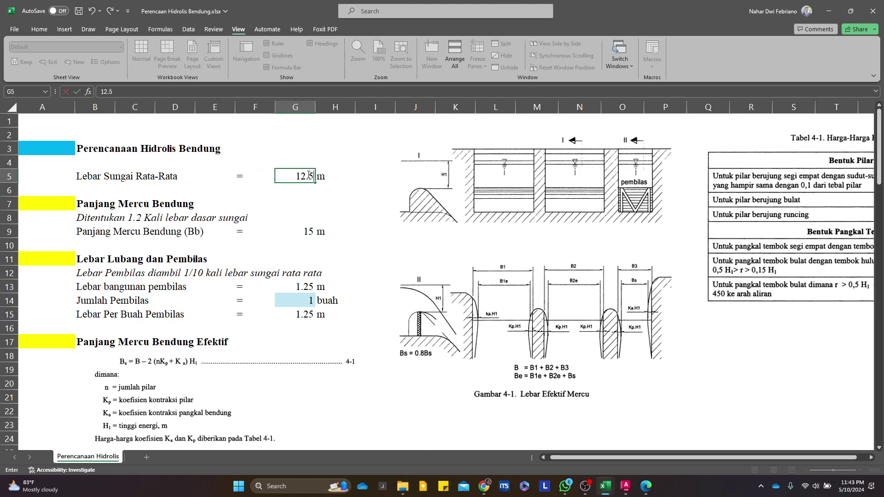
pyautogui.press('Return')
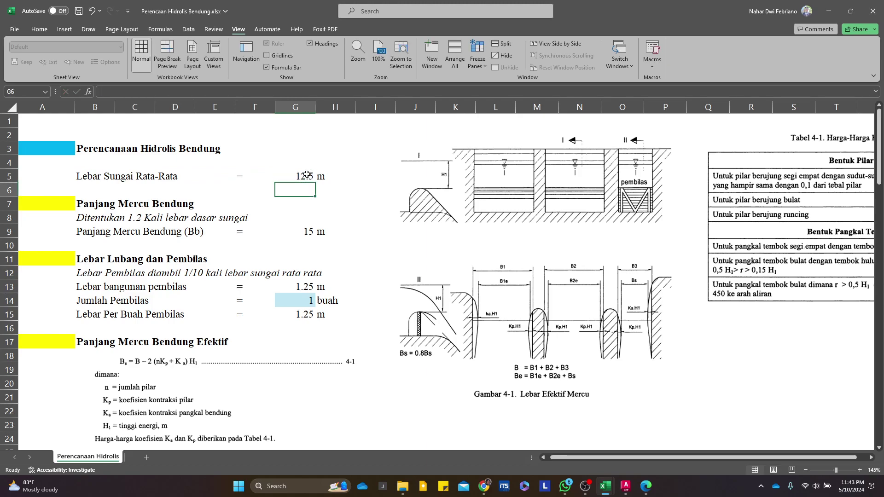
# Change the note in B8 to read "Ditentukan Maks 1.2 Kali lebar dasar sungai"
pyautogui.click(93, 220)
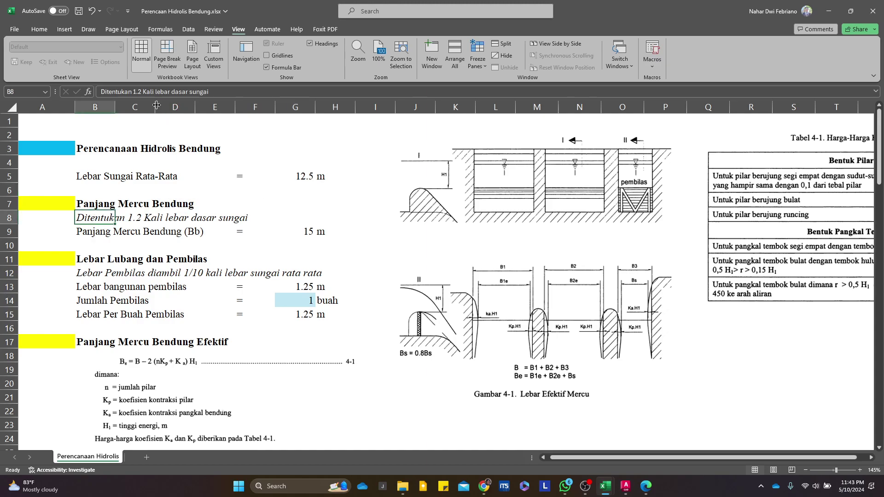
pyautogui.click(135, 92)
pyautogui.write('Maks')
pyautogui.press('Return')
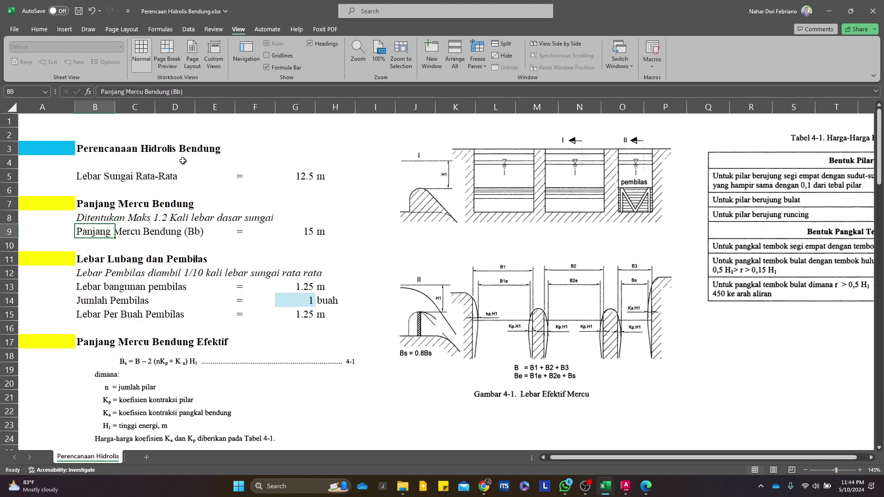
# Rename the section heading in B7 as "Lebar Bendung"
pyautogui.click(113, 204)
pyautogui.write('g')
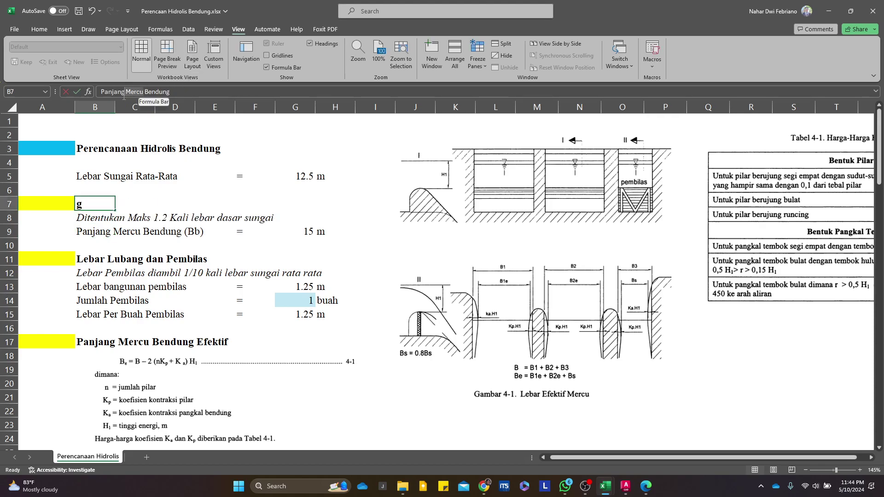
pyautogui.press('Delete')
pyautogui.doubleClick(106, 91)
pyautogui.write('Lebar')
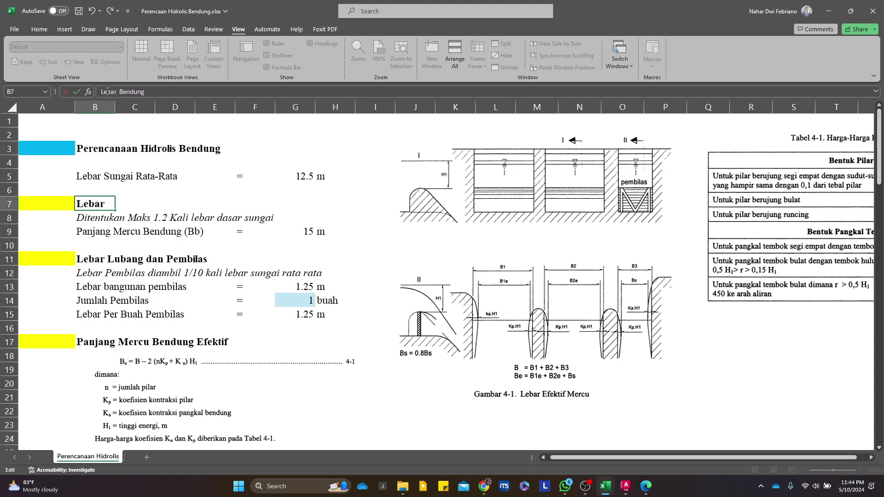
pyautogui.press('Return')
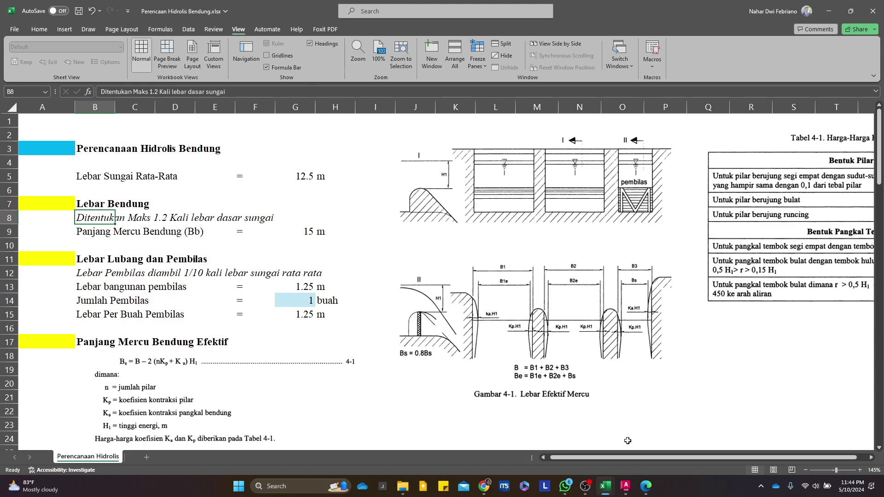
# Switch to Edge and review the weir width criteria on pages 74 and 75 of KP-02.pdf
pyautogui.click(647, 487)
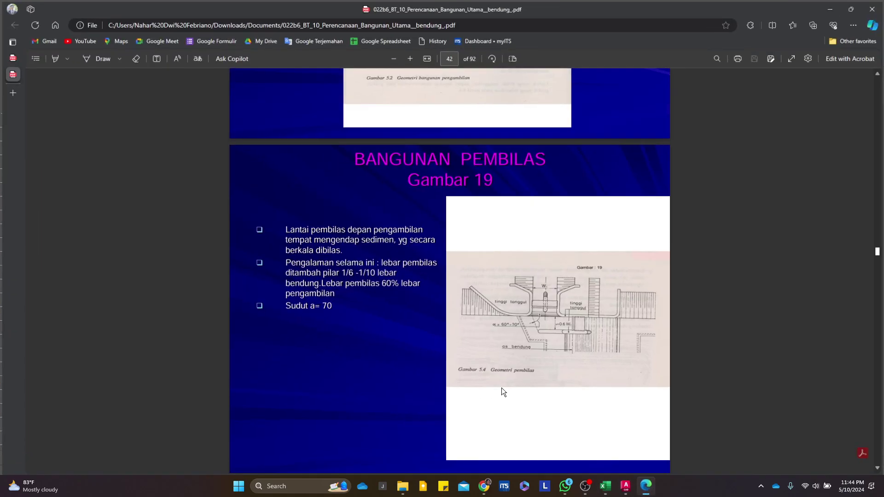
pyautogui.click(14, 57)
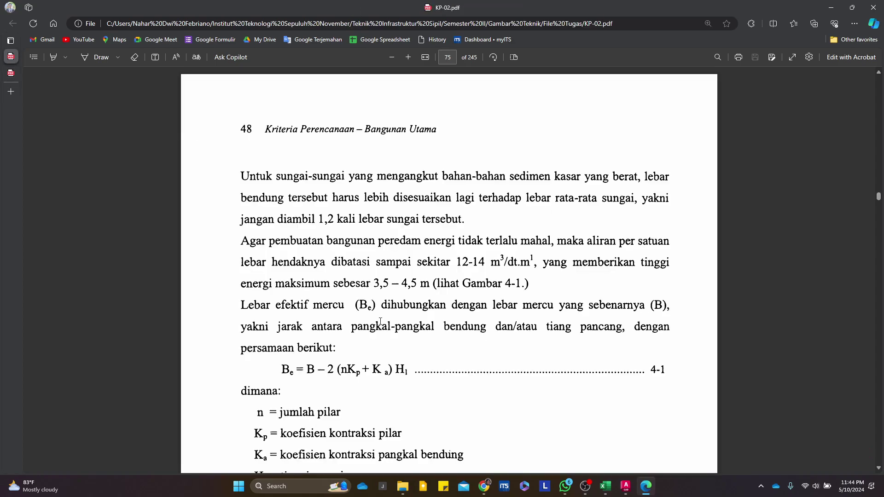
pyautogui.moveTo(246, 181); pyautogui.dragTo(498, 219)
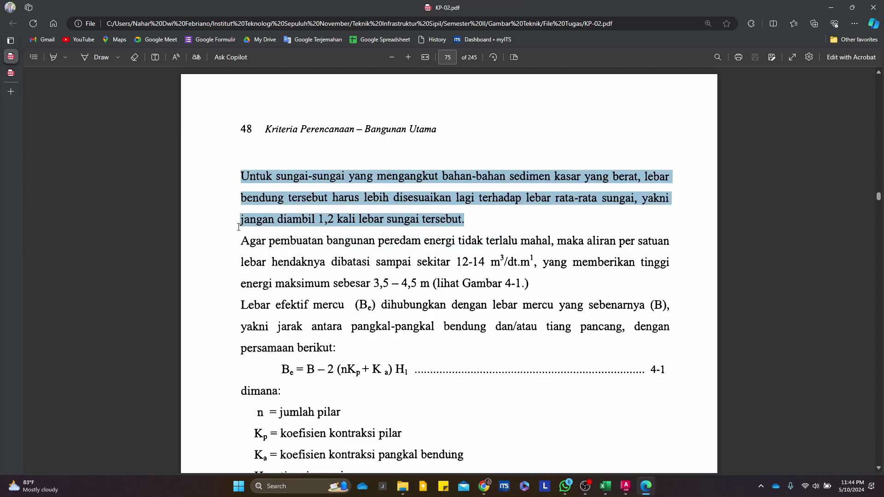
pyautogui.scroll(5, 239, 226)
pyautogui.moveTo(231, 177); pyautogui.dragTo(430, 199)
pyautogui.click(628, 228)
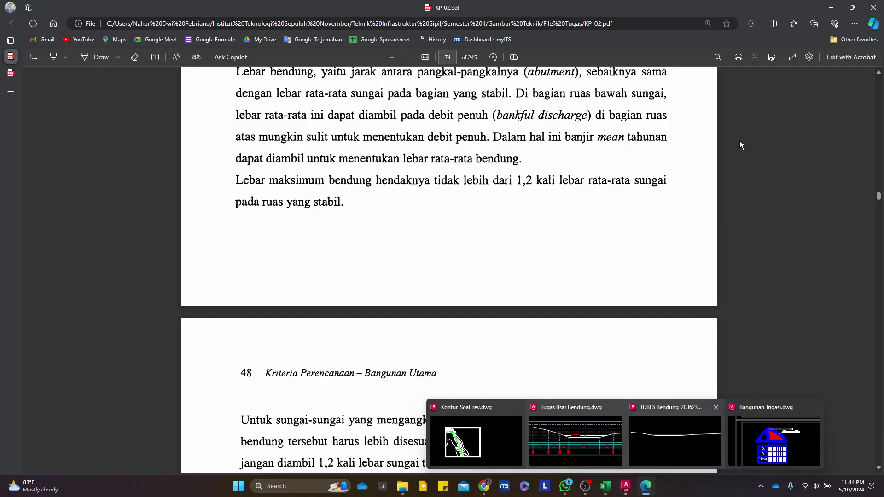
# Return to the Excel workbook and set Panjang Mercu Bendung (Bb) in G9 to the formula +1.2*G5
pyautogui.click(831, 7)
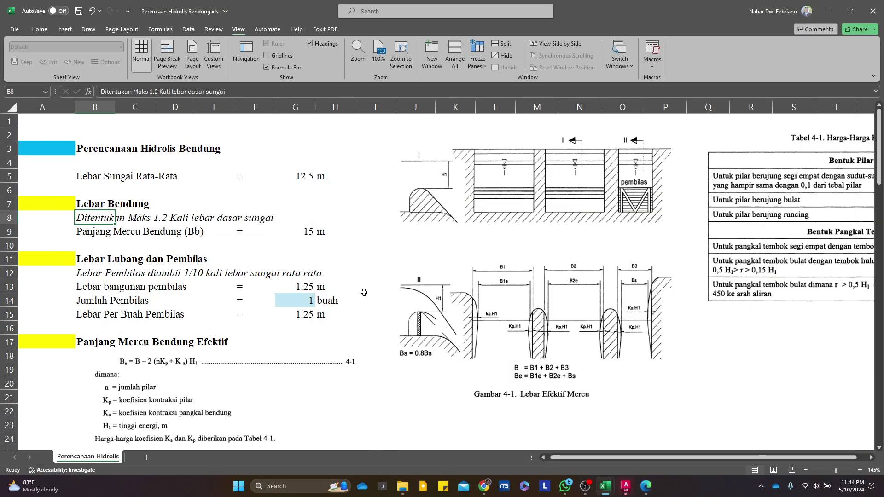
pyautogui.click(312, 235)
pyautogui.write('+1.2')
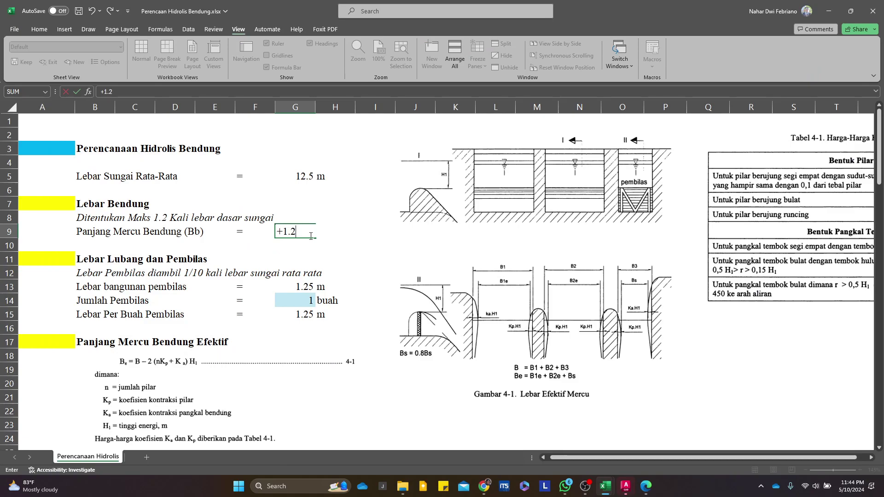
pyautogui.write('*')
pyautogui.press('Up')
pyautogui.press('Up')
pyautogui.press('Up')
pyautogui.press('Up')
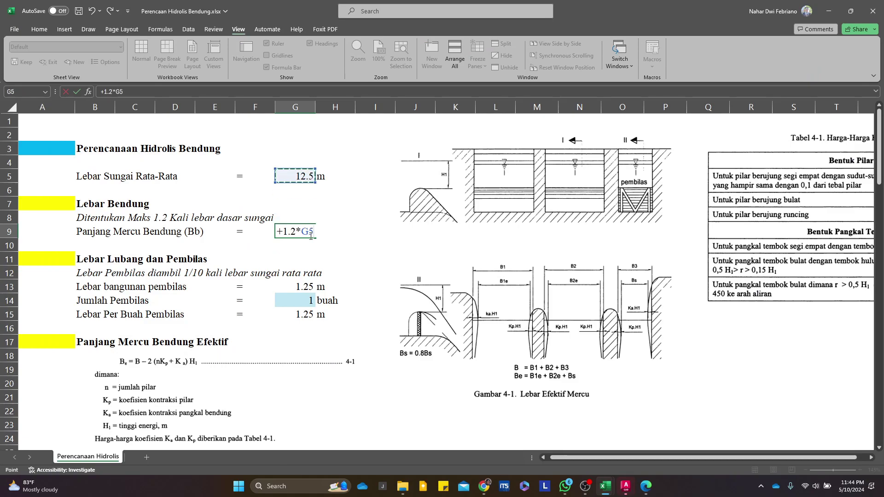
pyautogui.press('Return')
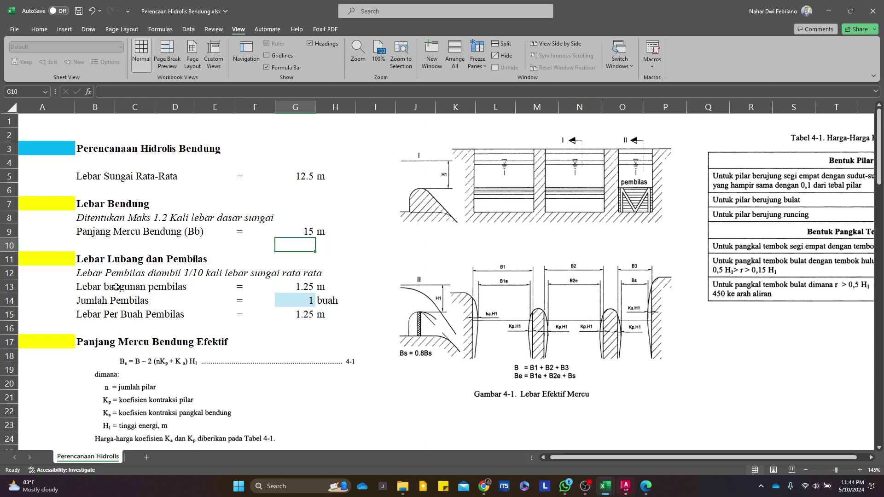
# Change the note in B12 to read "Lebar Pembilas diambil 1/6 - 1/10 kali lebar sungai rata rata"
pyautogui.click(82, 274)
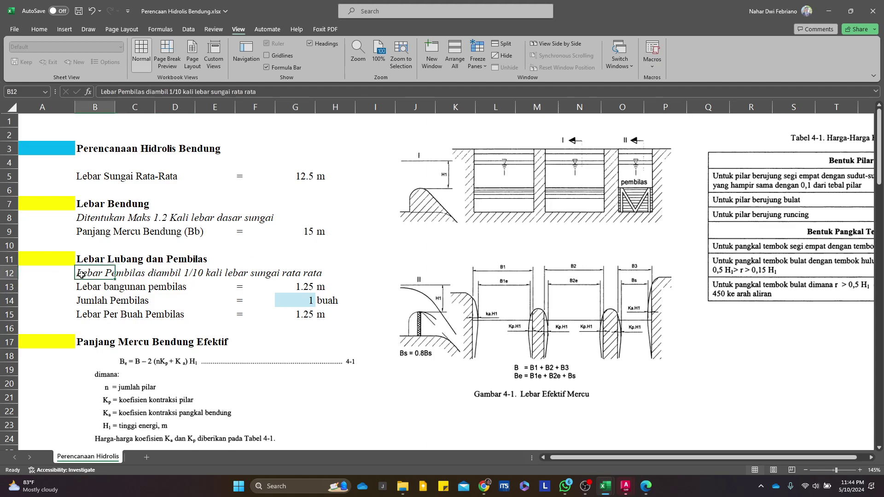
pyautogui.click(170, 92)
pyautogui.write('1/6')
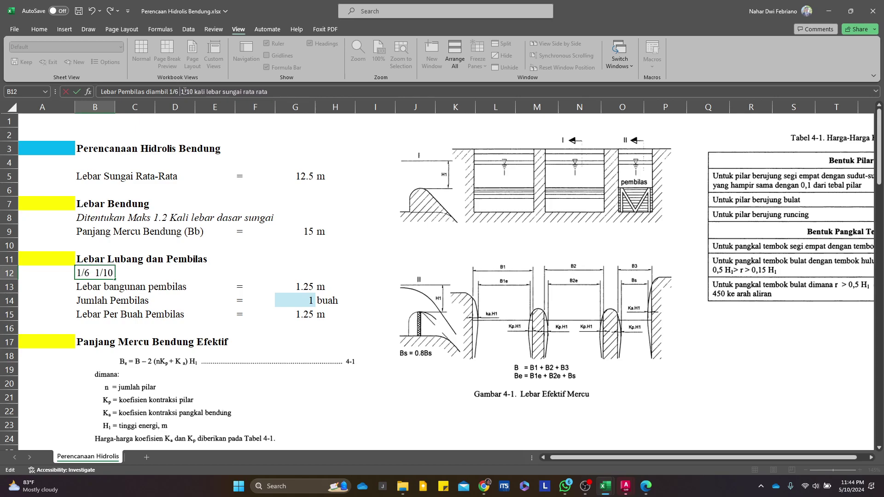
pyautogui.write(' -')
pyautogui.press('Return')
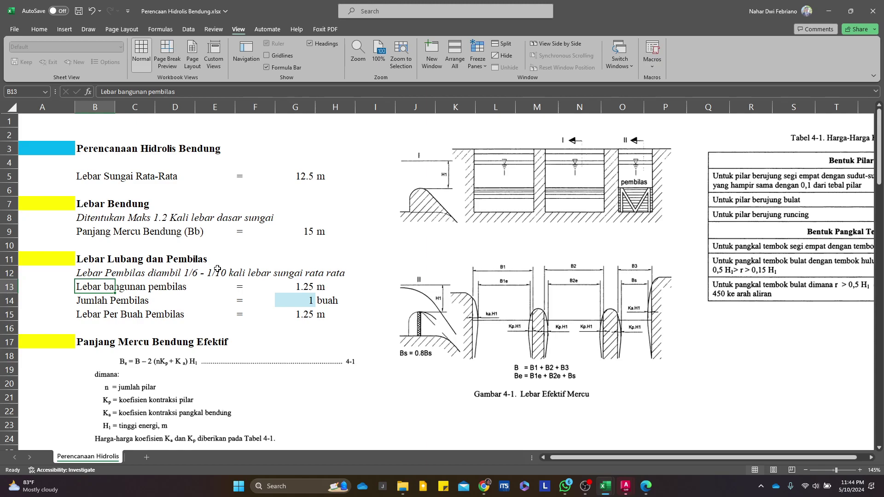
# Set Lebar bangunan pembilas in G13 to the formula +(1/10)*G5, one tenth of the average river width
pyautogui.click(305, 287)
pyautogui.write('+(1/10')
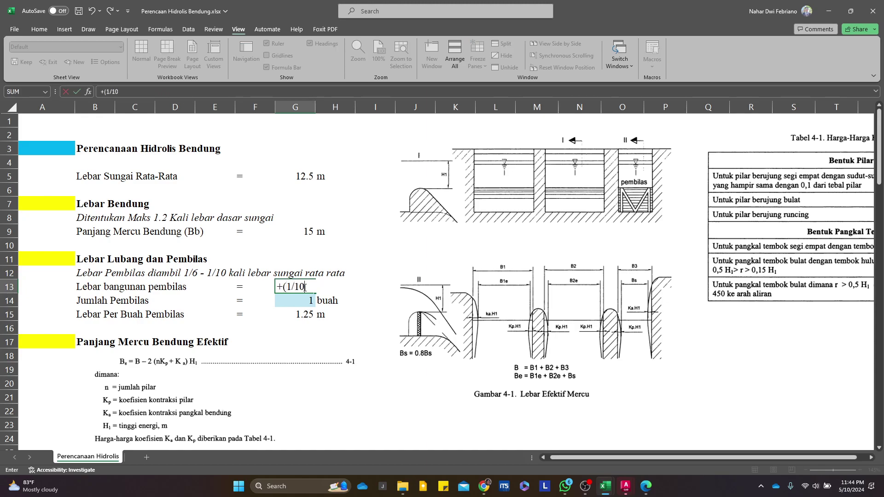
pyautogui.write(')*')
pyautogui.press('Up')
pyautogui.press('Up')
pyautogui.press('Up')
pyautogui.press('Up')
pyautogui.press('Up')
pyautogui.press('Up')
pyautogui.press('Up')
pyautogui.press('Up')
pyautogui.press('Up')
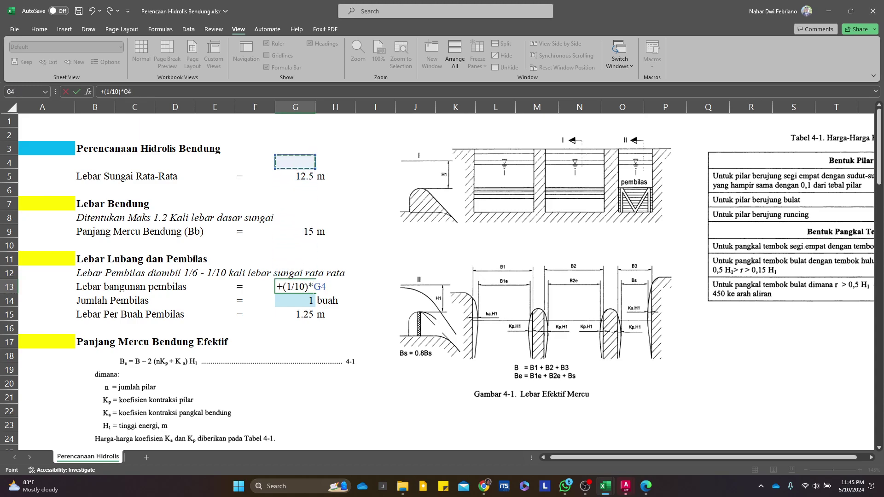
pyautogui.press('Return')
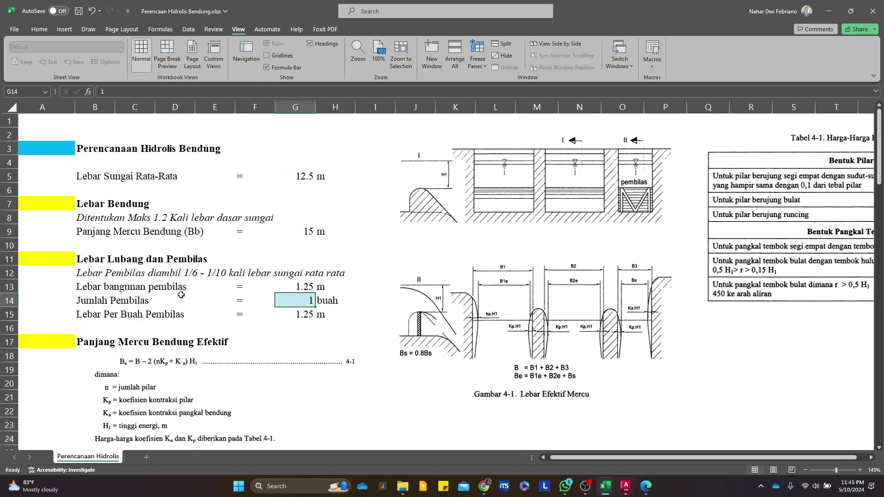
# Examine the Jumlah Pembilas row and the cells G13 to G15 that define the width of each flushing opening
pyautogui.moveTo(117, 306); pyautogui.dragTo(362, 300)
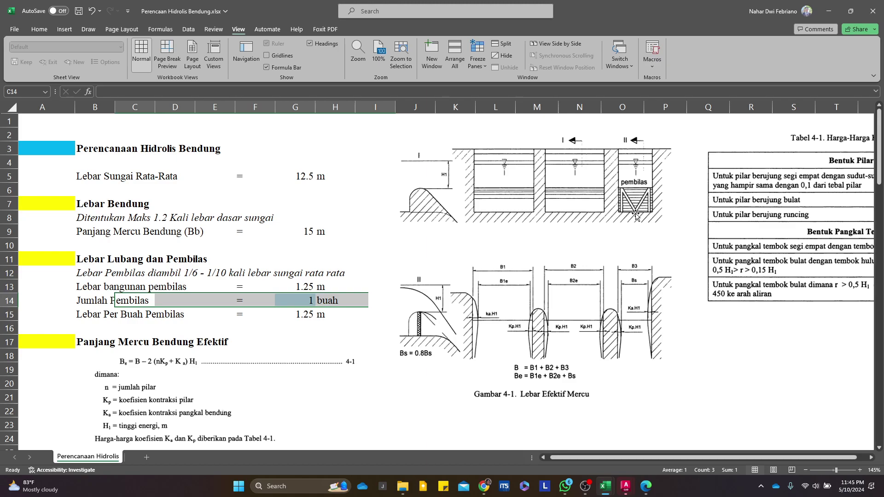
pyautogui.click(304, 304)
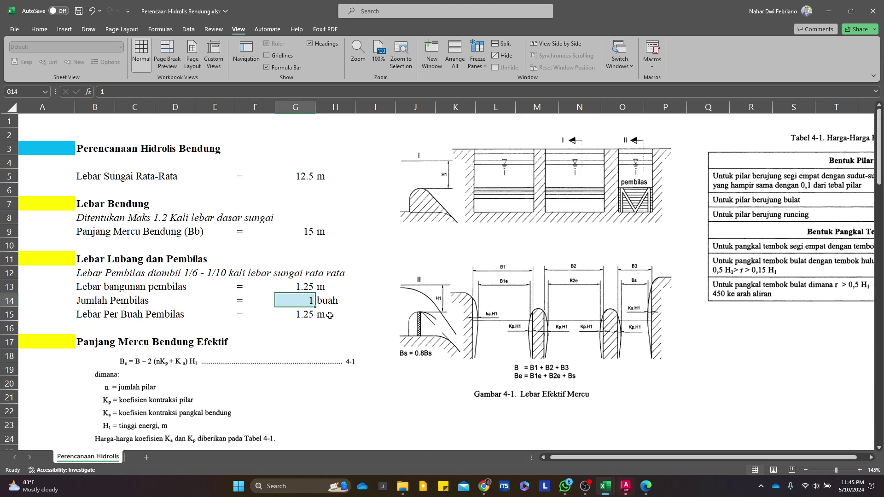
pyautogui.click(304, 319)
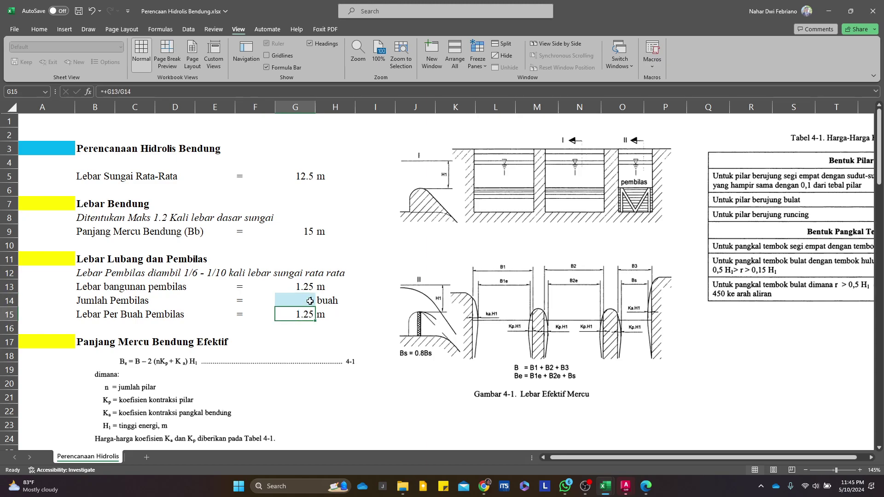
pyautogui.click(308, 287)
pyautogui.click(310, 305)
pyautogui.click(310, 283)
# Enter the product G13*G14 as Lebar Per Buah Pembilas in G15
pyautogui.click(308, 315)
pyautogui.write('+')
pyautogui.press('Up')
pyautogui.press('Up')
pyautogui.write('*')
pyautogui.press('Up')
pyautogui.press('Return')
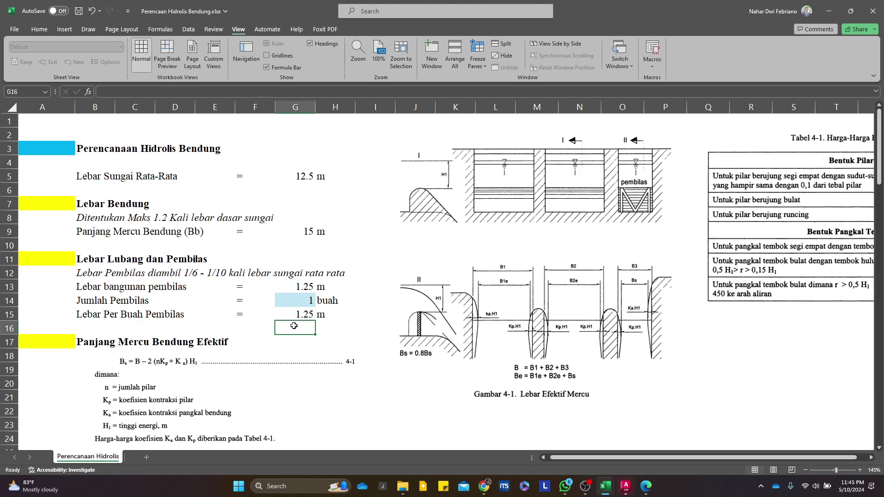
# Set Lebar Per Buah Pembilas in G15 to the formula +G13/G14
pyautogui.scroll(-2, 331, 365)
pyautogui.scroll(1, 334, 350)
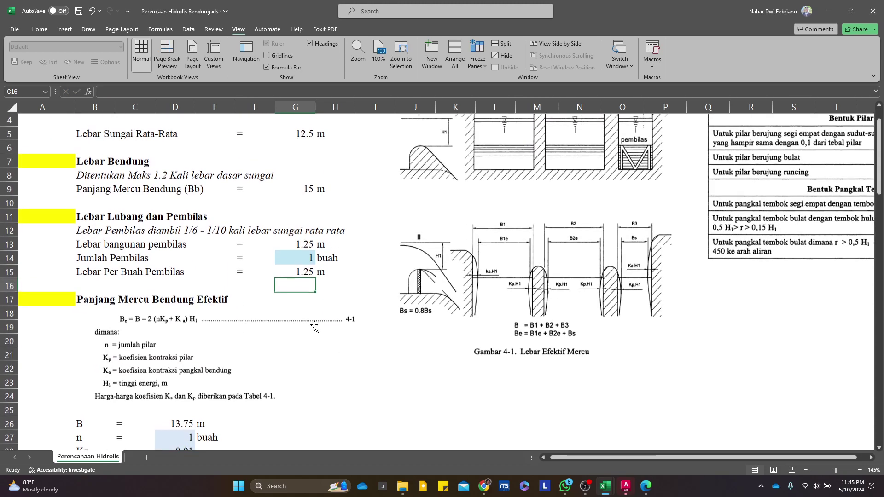
pyautogui.click(308, 275)
pyautogui.write('+')
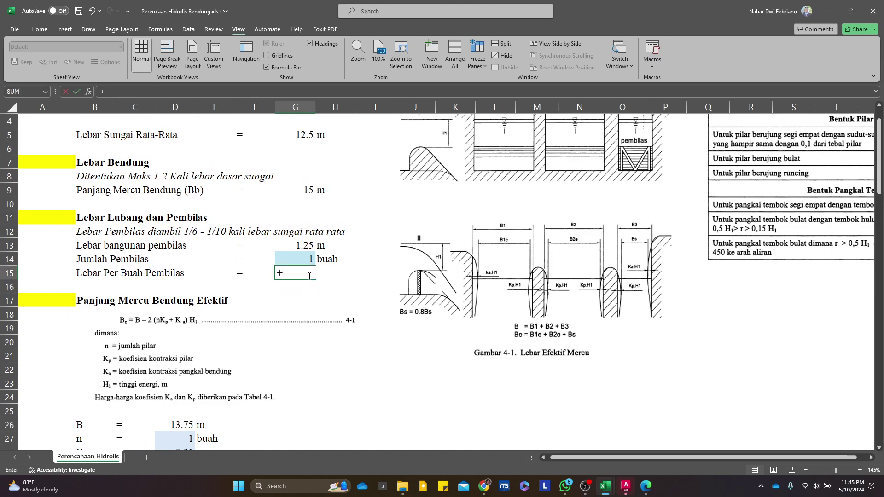
pyautogui.press('Up')
pyautogui.press('Up')
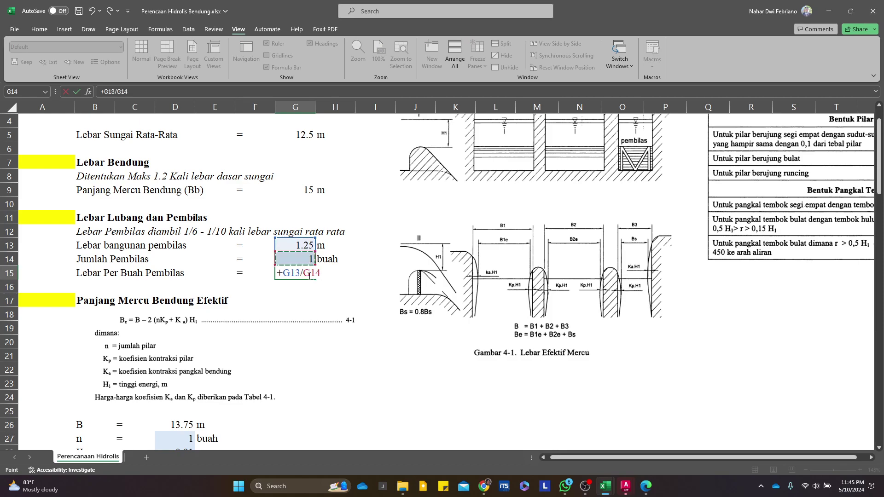
pyautogui.press('Return')
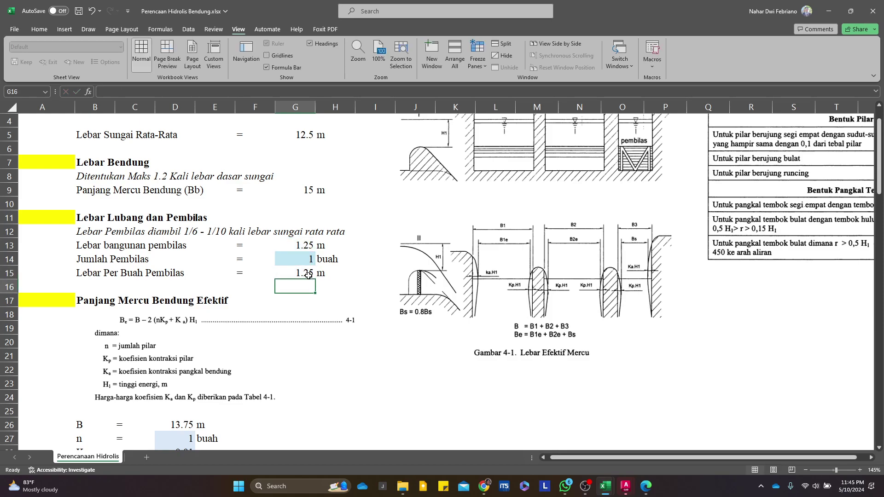
# Move the Gambar 4-1 diagram down so it sits beside the Panjang Mercu Bendung Efektif section, then deselect it
pyautogui.scroll(-3, 272, 298)
pyautogui.scroll(3, 272, 303)
pyautogui.scroll(-2, 208, 317)
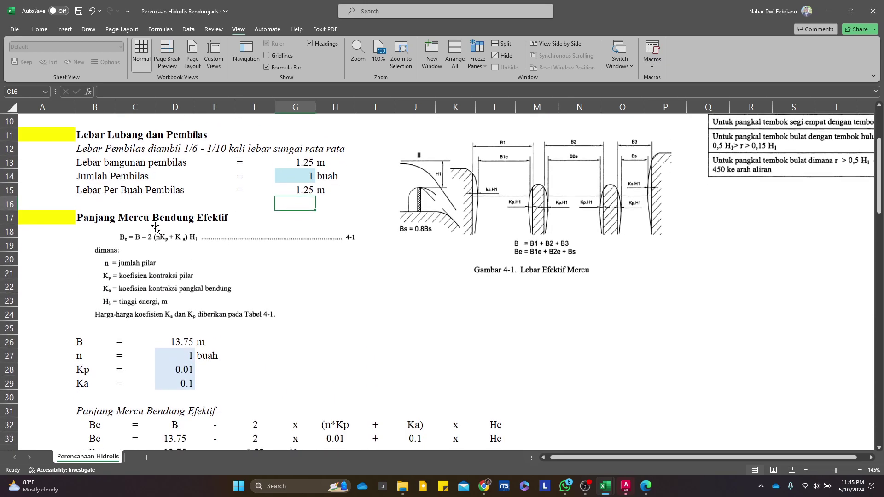
pyautogui.moveTo(557, 198); pyautogui.dragTo(564, 283)
pyautogui.scroll(1, 564, 283)
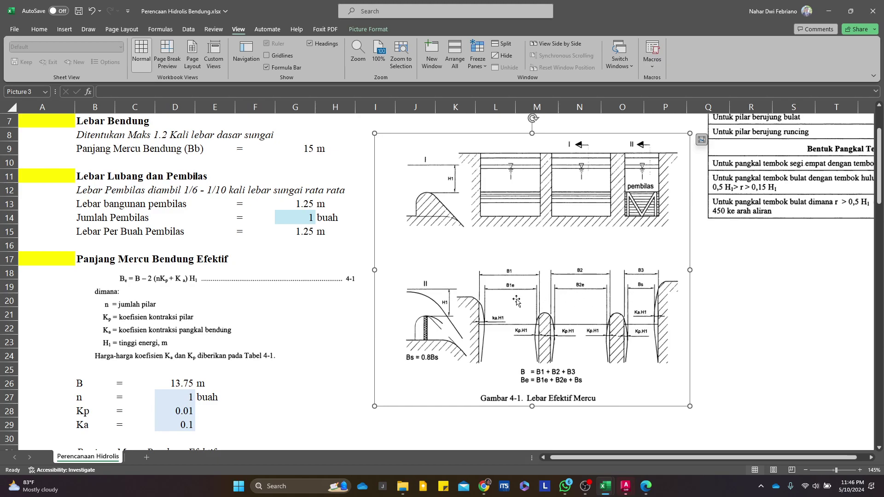
pyautogui.click(336, 306)
pyautogui.scroll(-1, 396, 290)
pyautogui.scroll(1, 377, 235)
pyautogui.scroll(1, 346, 366)
pyautogui.press('Escape')
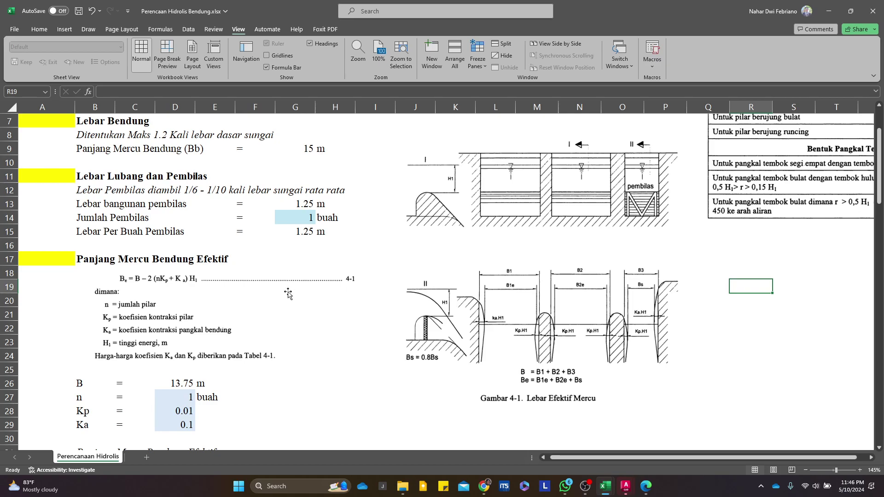
# Move the Tabel 4-1 coefficient picture down so it lines up beside the Gambar 4-1 diagram
pyautogui.click(120, 282)
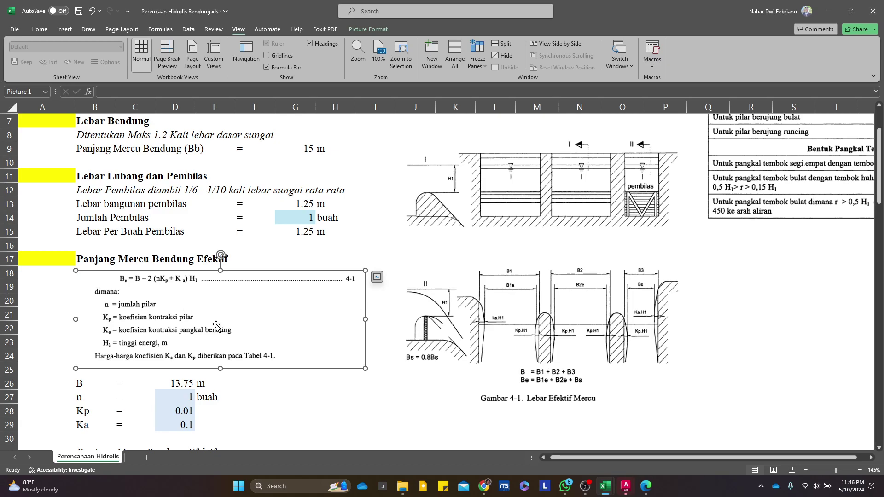
pyautogui.moveTo(746, 199); pyautogui.dragTo(739, 326)
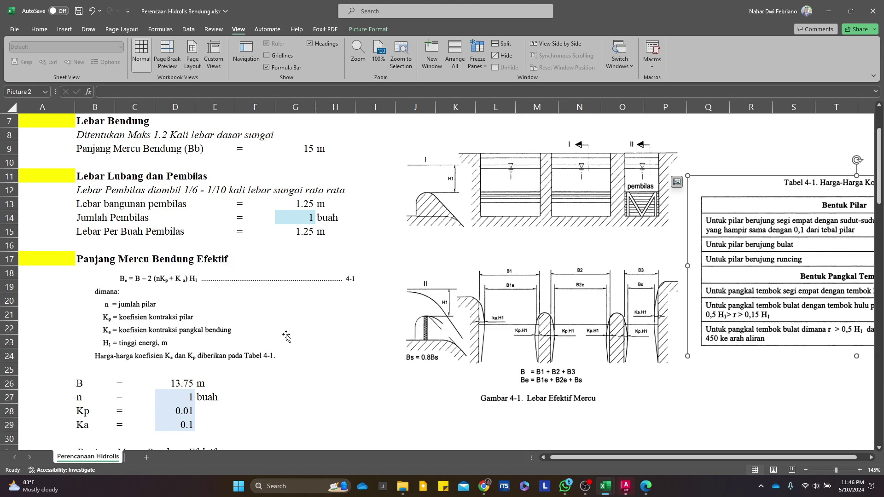
pyautogui.click(305, 375)
# Set B in D26 to the formula +G9-G13, the weir crest length minus the flushing structure width
pyautogui.scroll(1, 205, 382)
pyautogui.click(187, 424)
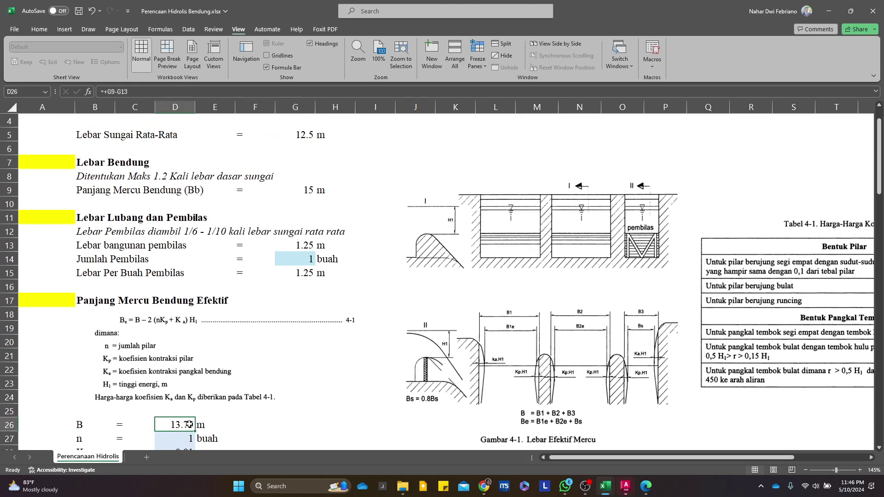
pyautogui.scroll(1, 347, 307)
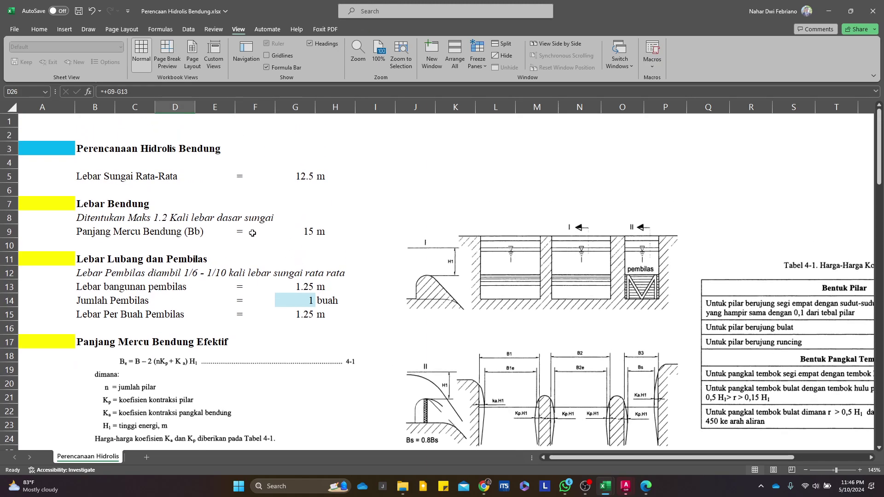
pyautogui.click(309, 232)
pyautogui.scroll(-3, 304, 232)
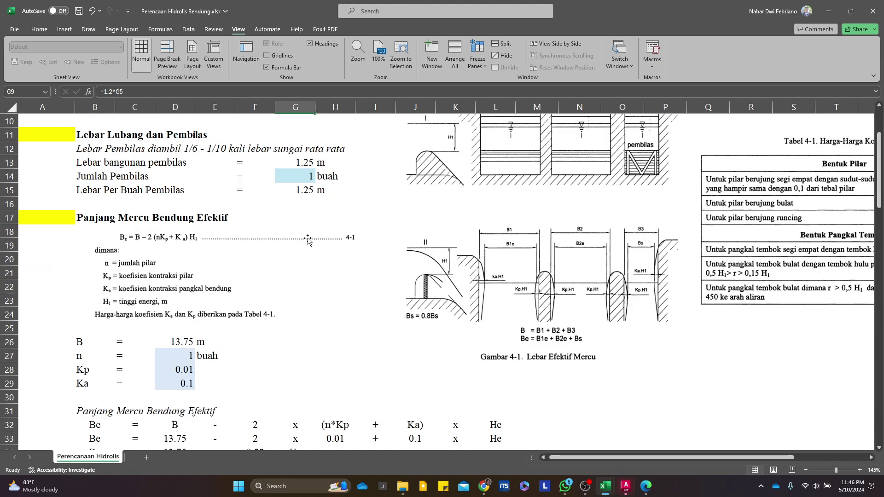
pyautogui.click(177, 342)
pyautogui.write('+')
pyautogui.scroll(3, 288, 238)
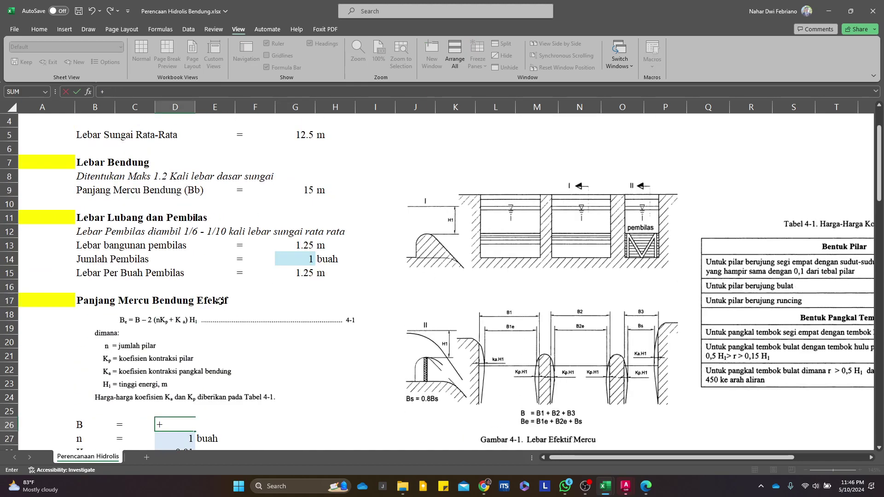
pyautogui.click(299, 234)
pyautogui.write('*-')
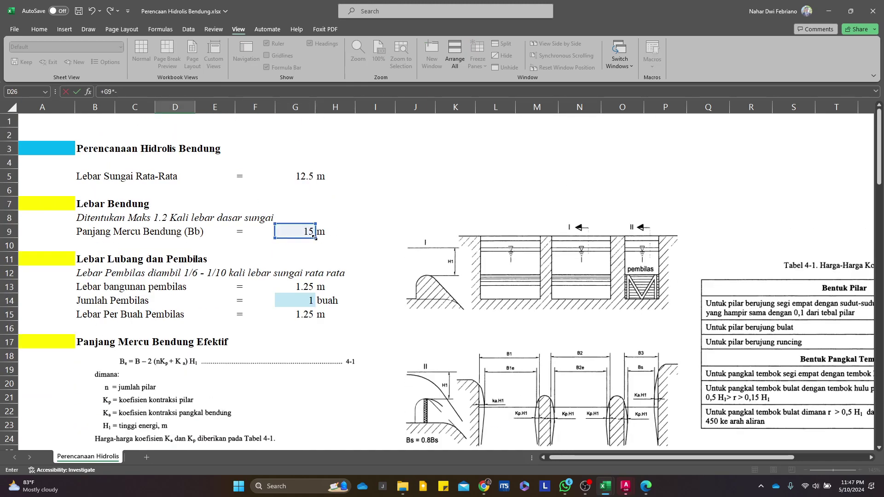
pyautogui.scroll(-2, 308, 239)
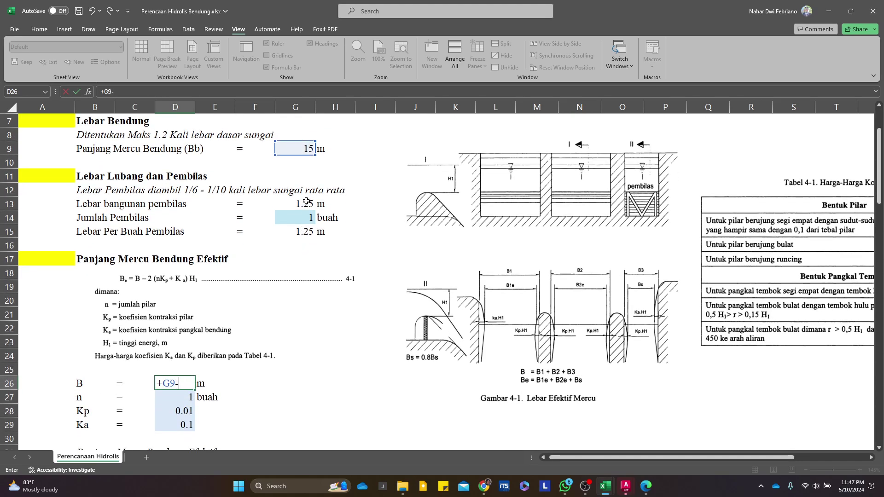
pyautogui.click(299, 203)
pyautogui.press('Return')
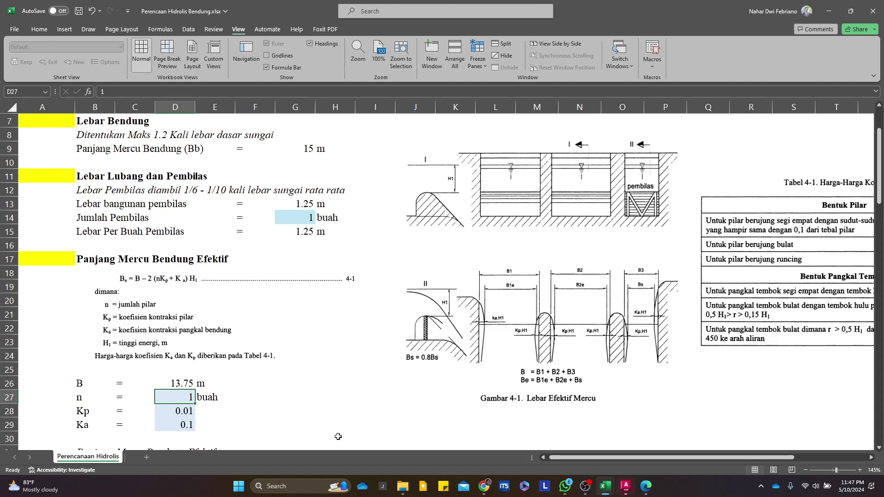
# Compare the Kp and Ka values in D28 and D29 with the pier and abutment coefficients in Tabel 4-1
pyautogui.click(170, 412)
pyautogui.moveTo(580, 453); pyautogui.dragTo(650, 454)
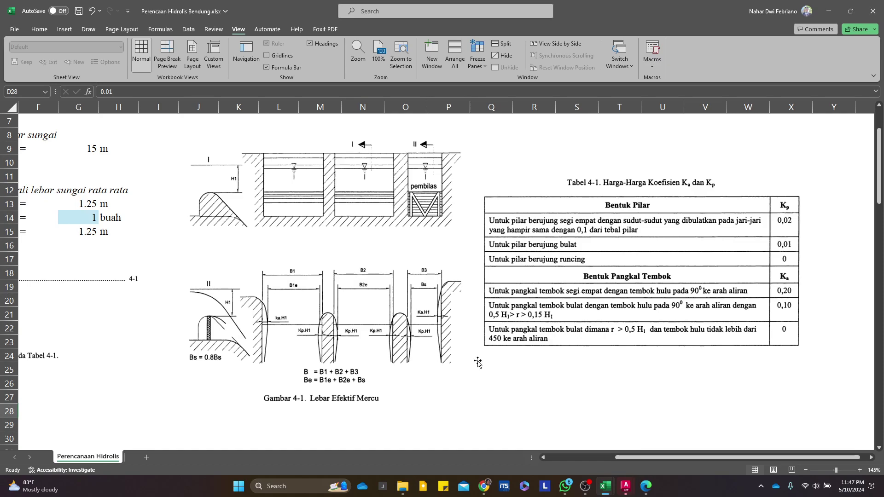
pyautogui.moveTo(746, 458)
pyautogui.mouseDown()
pyautogui.moveTo(651, 462)
pyautogui.moveTo(753, 449)
pyautogui.mouseUp()
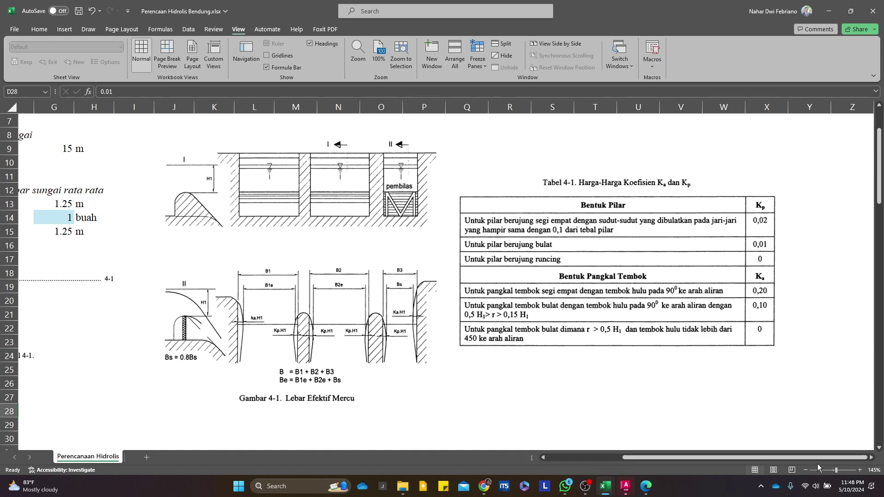
pyautogui.moveTo(815, 457); pyautogui.dragTo(343, 460)
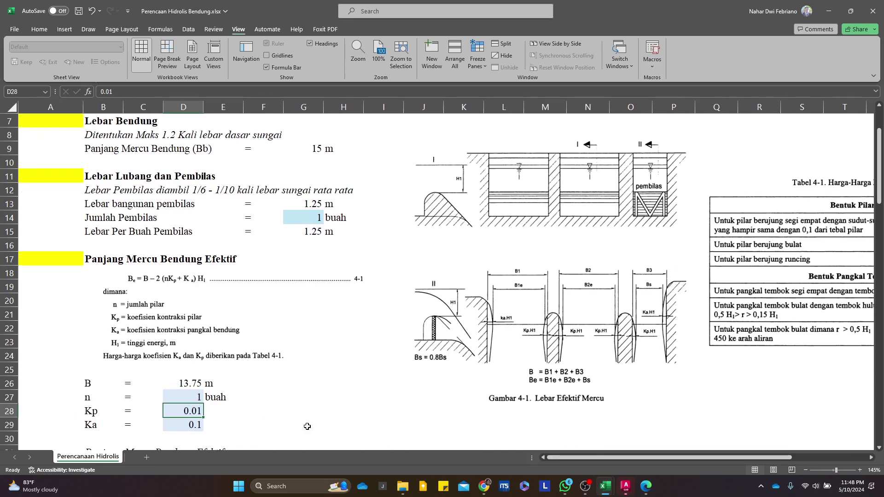
pyautogui.hscroll(5, 595, 304)
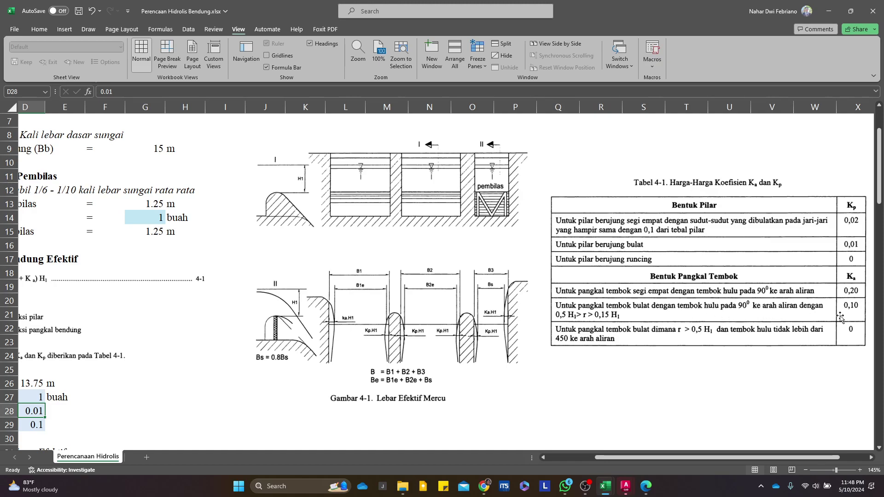
pyautogui.hscroll(-3, 661, 457)
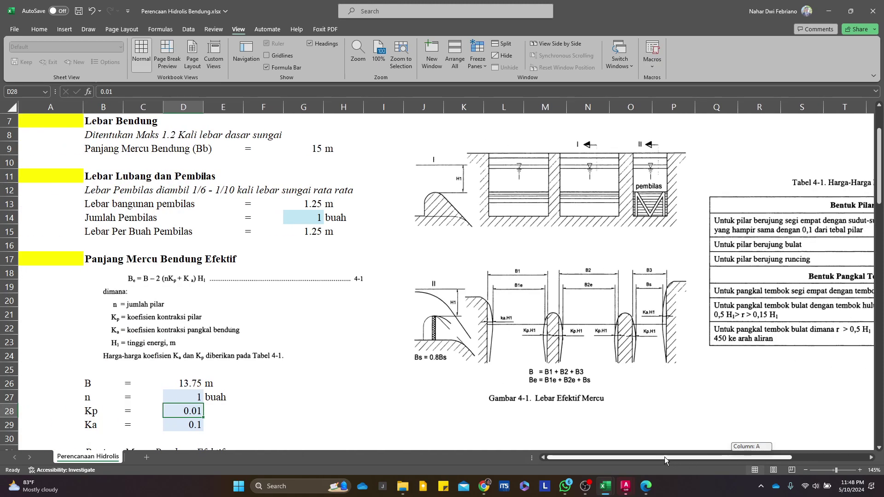
# Set the B term of the Be calculation in D33 to the formula +D26
pyautogui.scroll(-3, 380, 327)
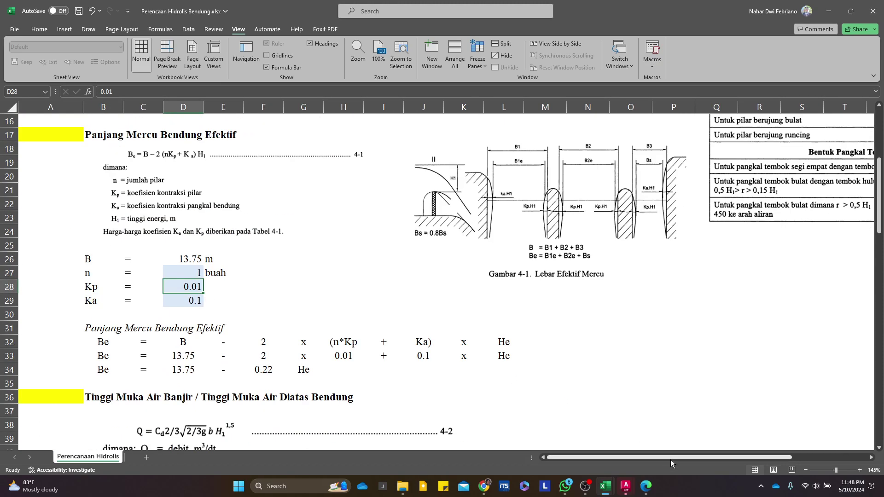
pyautogui.moveTo(670, 459); pyautogui.dragTo(748, 458)
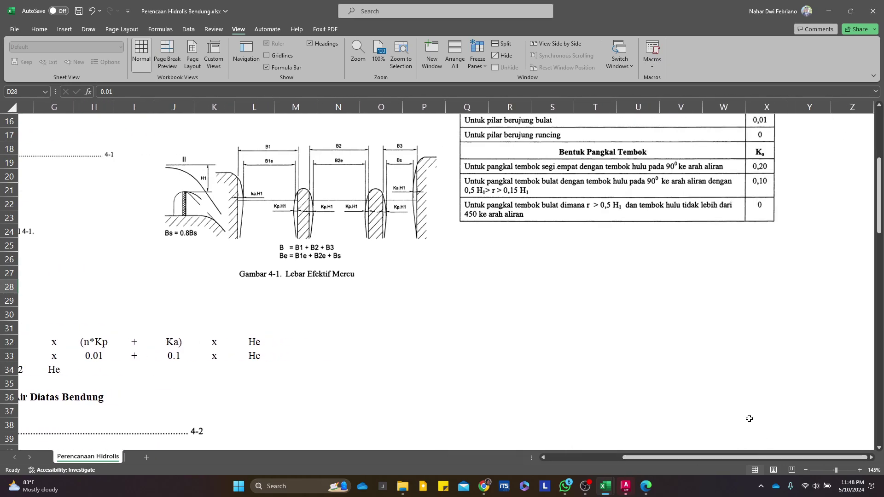
pyautogui.scroll(1, 730, 393)
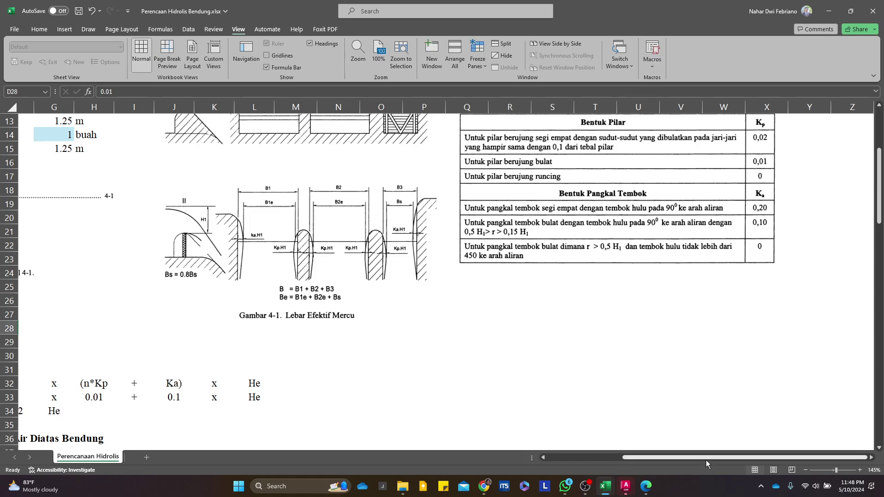
pyautogui.hscroll(-6, 703, 458)
pyautogui.scroll(-1, 279, 381)
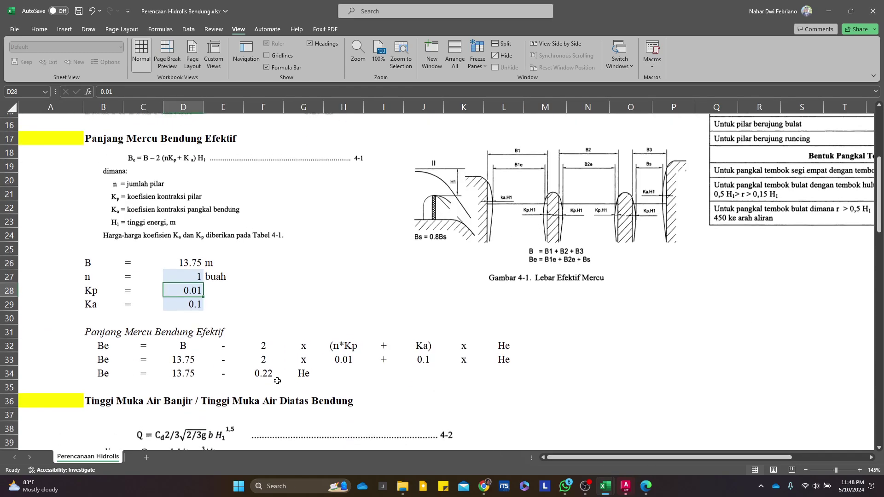
pyautogui.click(103, 346)
pyautogui.click(184, 343)
pyautogui.click(192, 354)
pyautogui.write('=+D26')
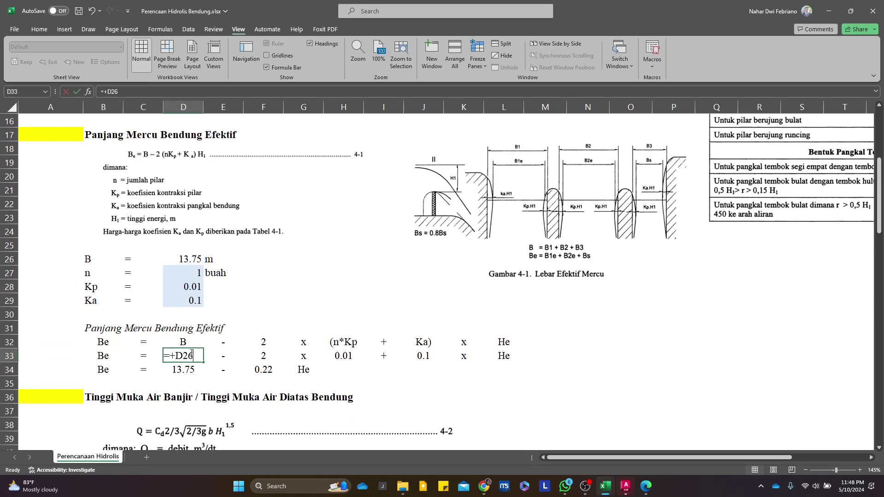
pyautogui.write('+')
pyautogui.press('Up')
pyautogui.press('Up')
pyautogui.press('Up')
pyautogui.press('Up')
pyautogui.press('Up')
pyautogui.press('Up')
pyautogui.press('Up')
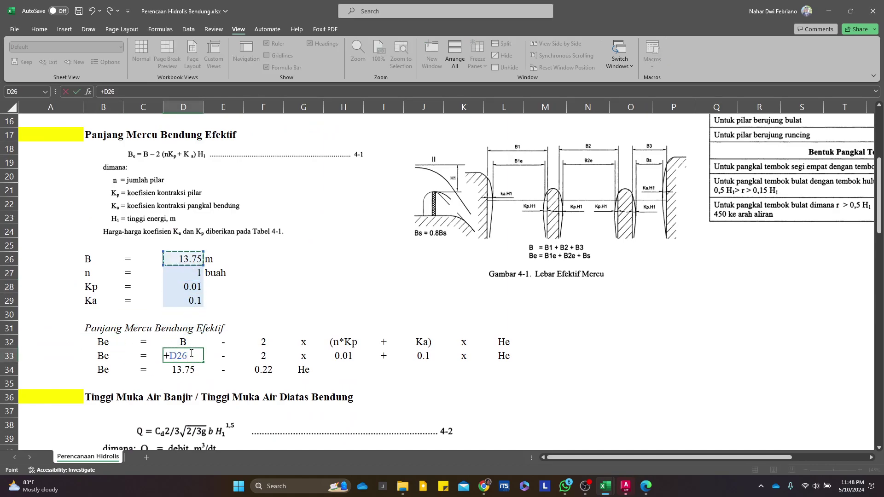
pyautogui.press('Return')
# Frame equation 4-1 with an unfilled rectangle about 10.11 cm wide and 0.37 cm high, then deselect it
pyautogui.press('Up')
pyautogui.press('Right')
pyautogui.press('Right')
pyautogui.press('Up')
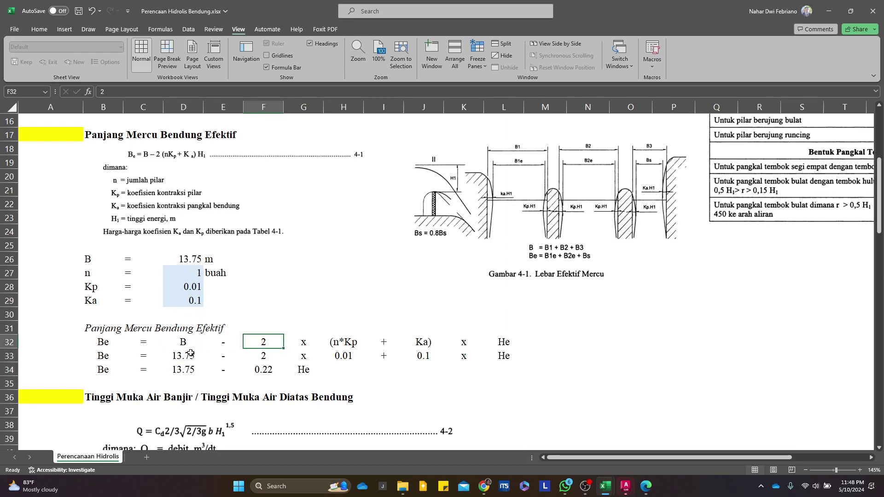
pyautogui.click(39, 30)
pyautogui.click(64, 29)
pyautogui.click(141, 57)
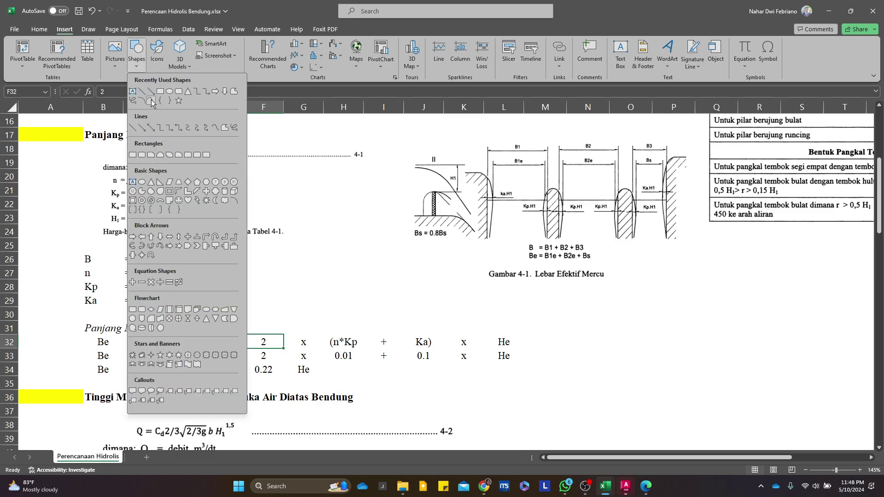
pyautogui.click(158, 97)
pyautogui.moveTo(115, 150)
pyautogui.mouseDown()
pyautogui.moveTo(195, 160)
pyautogui.moveTo(371, 159)
pyautogui.mouseUp()
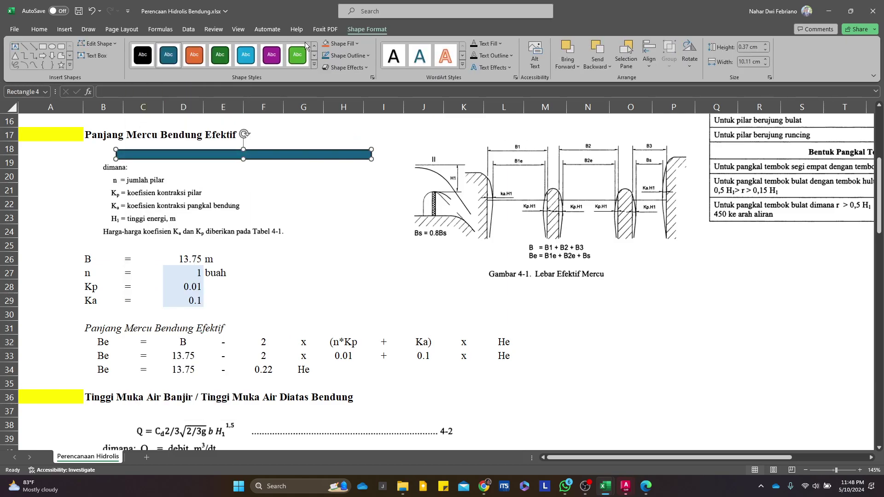
pyautogui.click(340, 44)
pyautogui.click(357, 161)
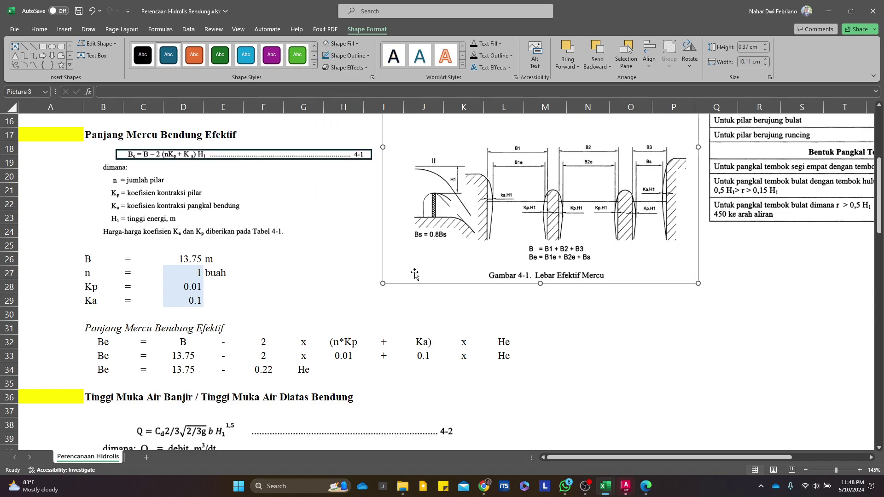
pyautogui.click(421, 313)
# Draw an arrow from the framed equation 4-1 down to the Be calculation rows, then deselect it
pyautogui.click(65, 31)
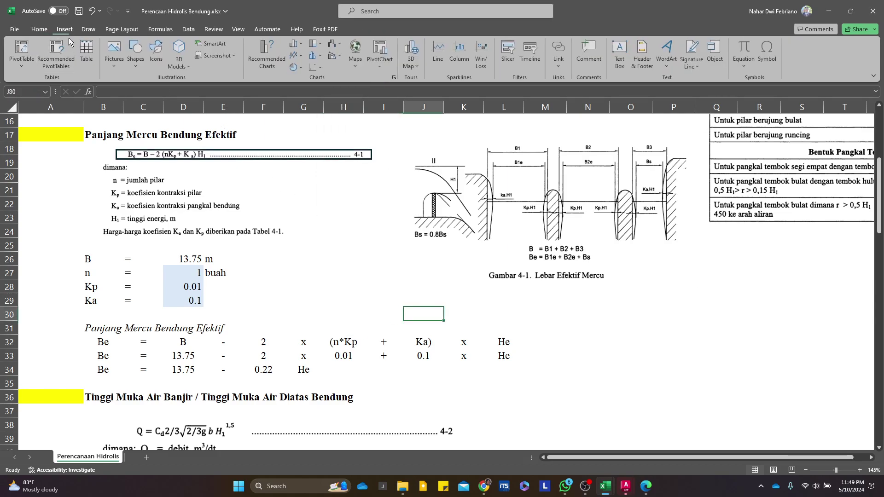
pyautogui.click(136, 53)
pyautogui.click(251, 158)
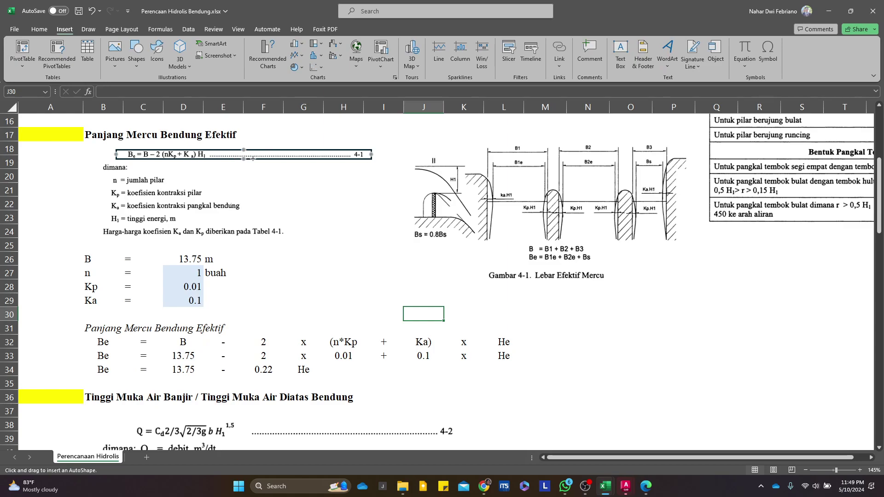
pyautogui.moveTo(236, 159)
pyautogui.mouseDown()
pyautogui.moveTo(309, 327)
pyautogui.moveTo(298, 321)
pyautogui.mouseUp()
pyautogui.click(667, 369)
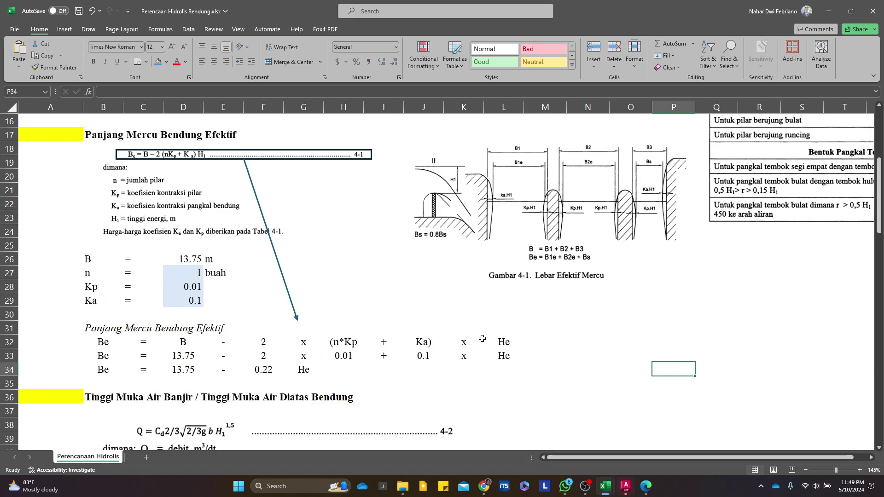
# Change the He label to H1 in cells L32, L33 and G34 of the Be calculation
pyautogui.click(500, 342)
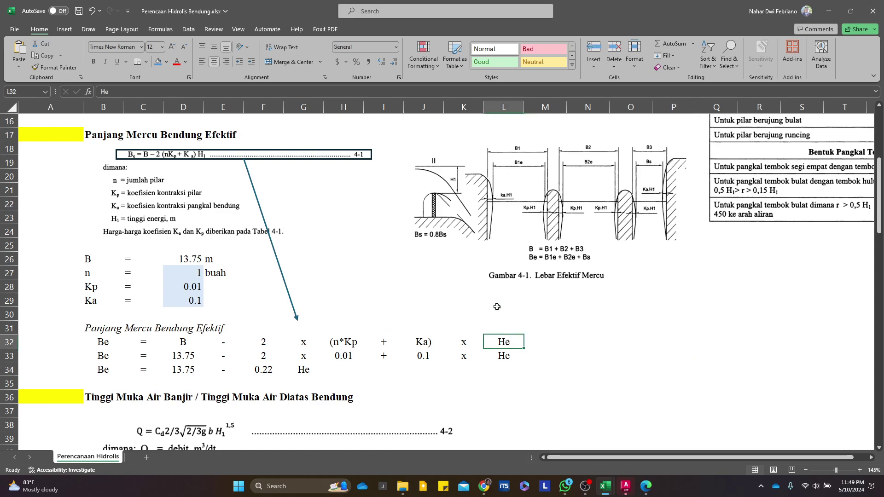
pyautogui.click(223, 95)
pyautogui.write('1')
pyautogui.press('Return')
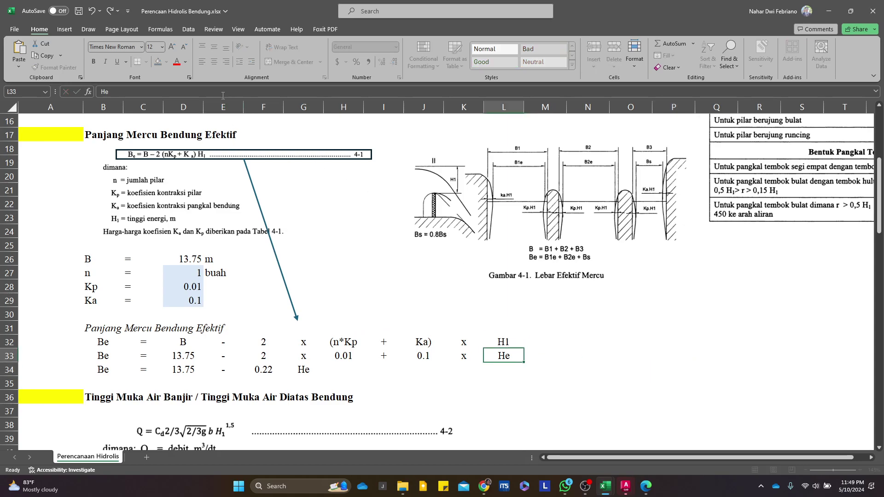
pyautogui.press('BackSpace')
pyautogui.write('H1')
pyautogui.press('Return')
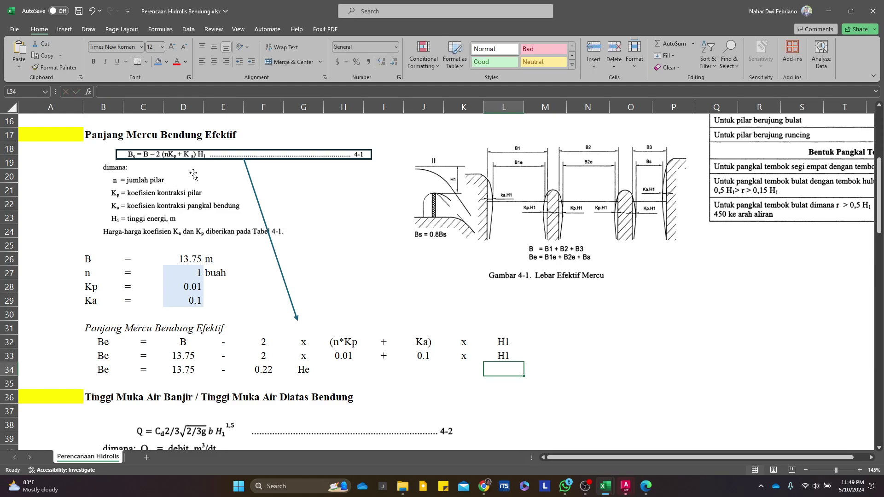
pyautogui.scroll(-2, 497, 368)
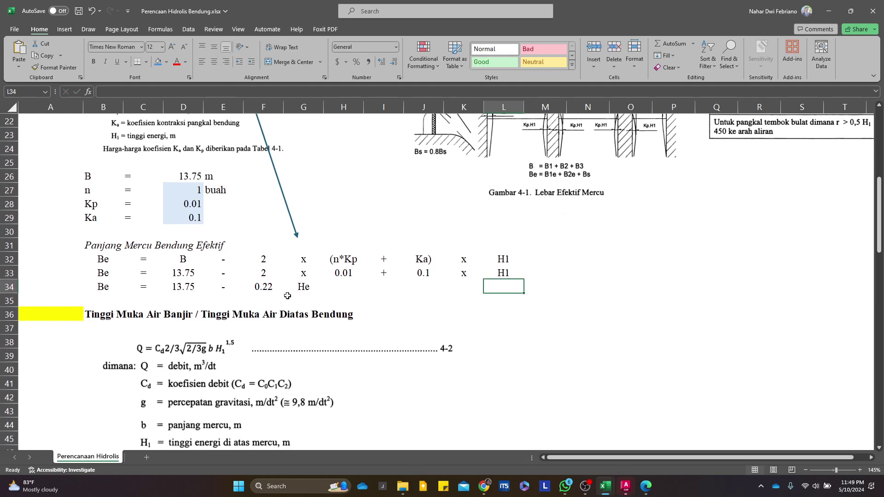
pyautogui.click(287, 289)
pyautogui.click(210, 90)
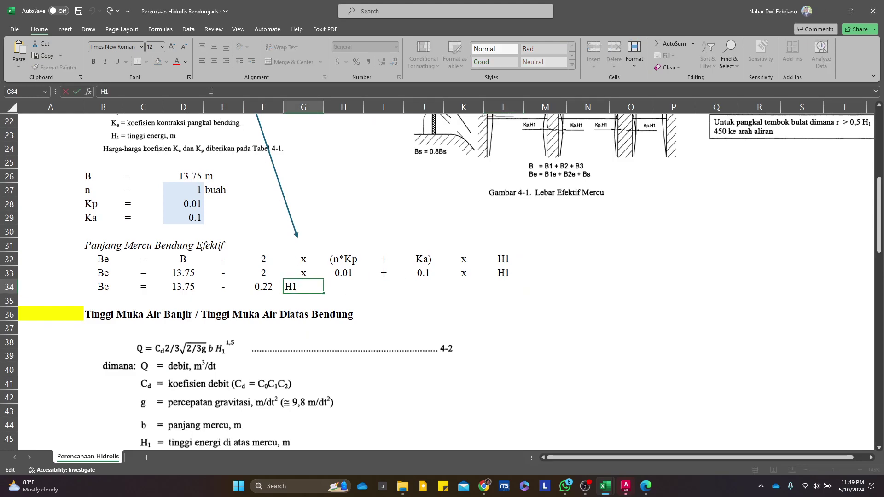
pyautogui.press('Return')
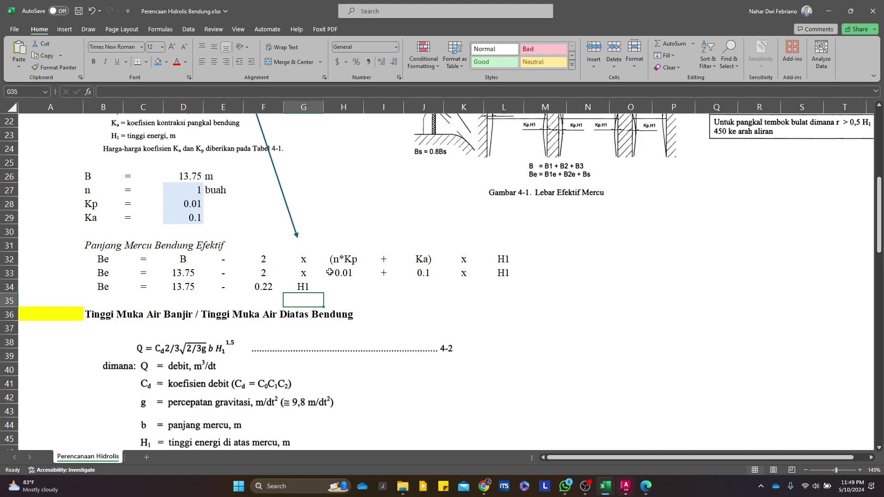
# Inspect the formulas behind the n*Kp, Ka and H1 multiplier terms in H33, J33 and F34
pyautogui.click(261, 286)
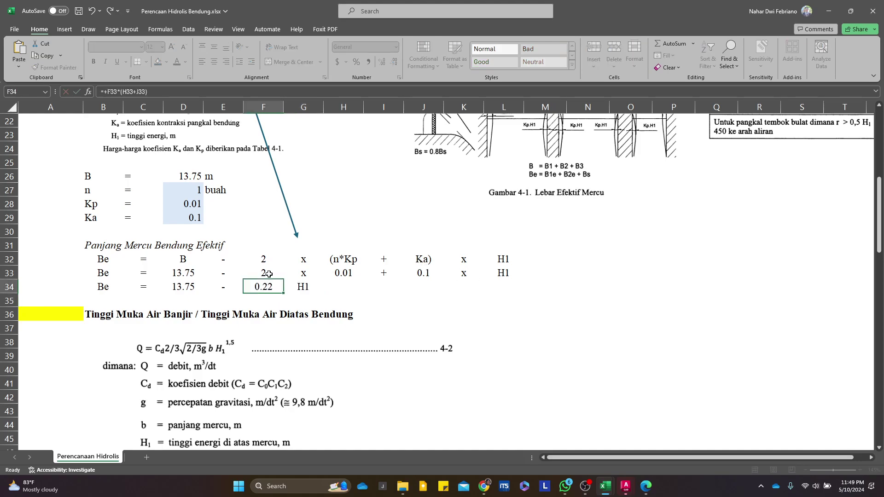
pyautogui.click(269, 274)
pyautogui.press('Right')
pyautogui.press('Right')
pyautogui.press('Right')
pyautogui.press('Left')
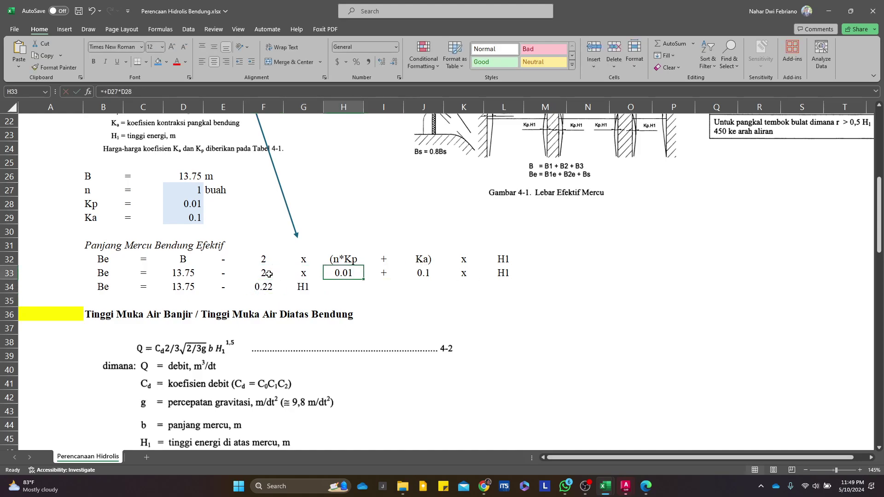
pyautogui.press('Right')
pyautogui.press('Right')
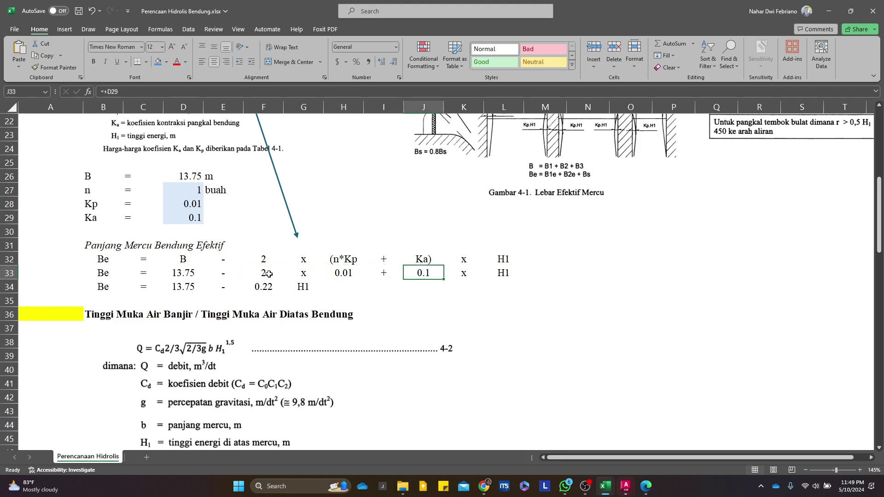
pyautogui.press('Down')
pyautogui.press('Left')
pyautogui.press('Left')
pyautogui.press('Left')
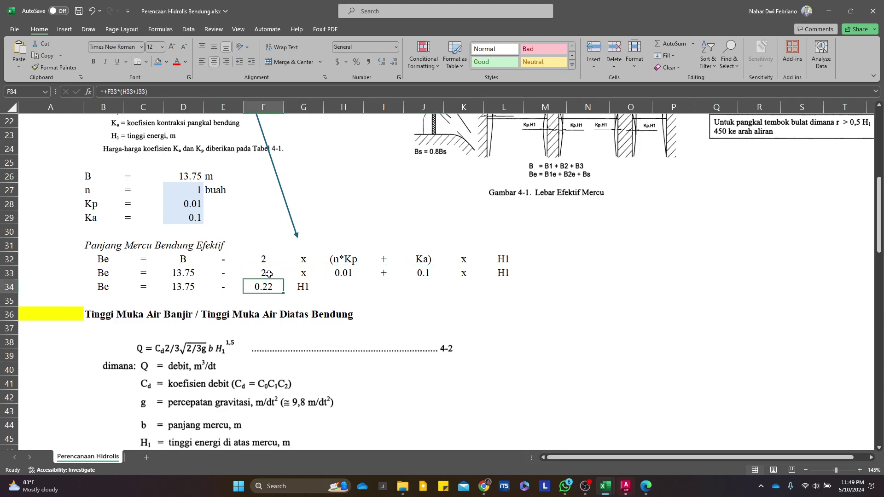
pyautogui.press('F2')
pyautogui.press('Escape')
# Re-enter the H1 multiplier in F34 as +F33*(H33+J33), accepting the suggested closing parenthesis
pyautogui.write('+')
pyautogui.click(269, 274)
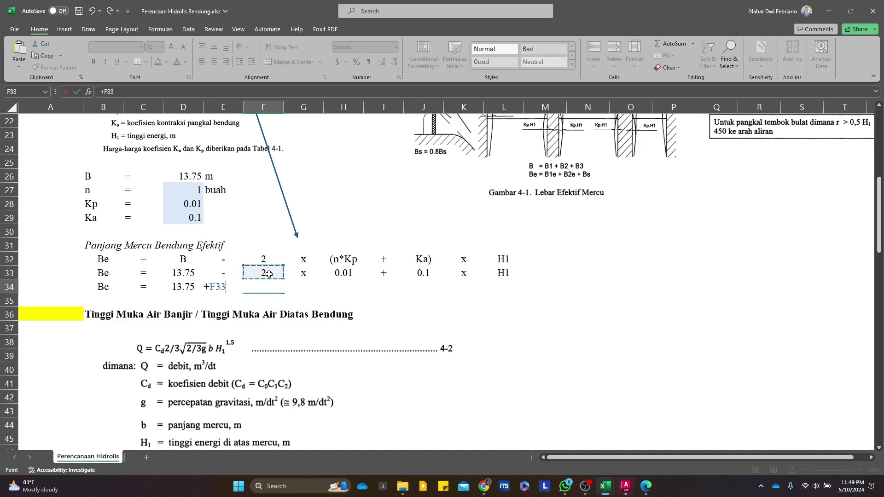
pyautogui.write('*(')
pyautogui.press('Up')
pyautogui.press('Right')
pyautogui.press('Right')
pyautogui.write('+')
pyautogui.press('Up')
pyautogui.press('Right')
pyautogui.press('Right')
pyautogui.press('Right')
pyautogui.press('Right')
pyautogui.press('Return')
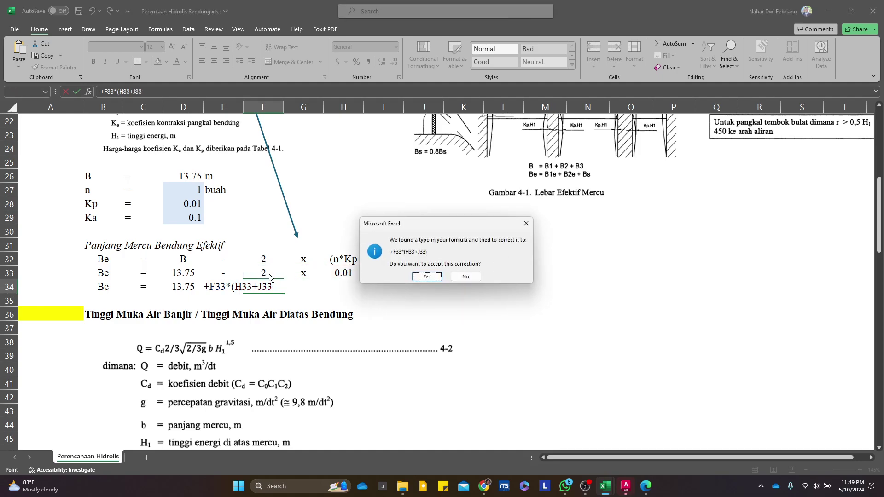
pyautogui.press('Return')
# Add an outside border around the final Be expression in B34:G34, then deselect it
pyautogui.scroll(-1, 253, 248)
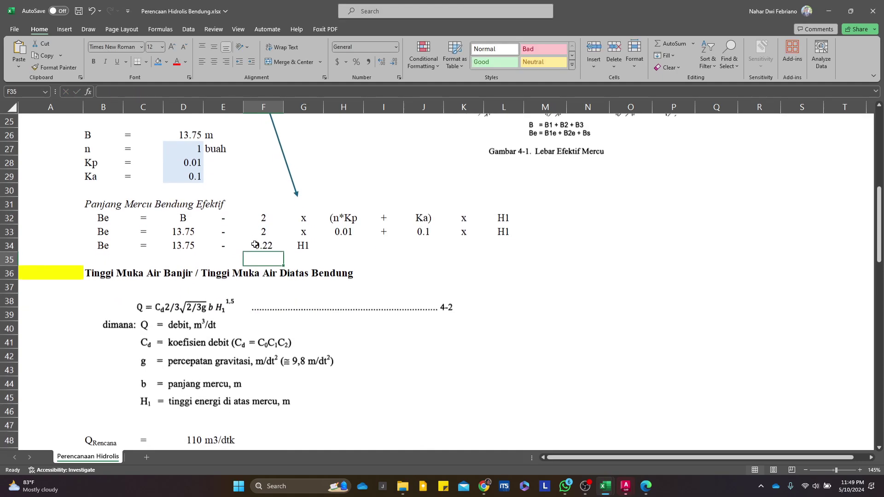
pyautogui.scroll(1, 304, 265)
pyautogui.moveTo(103, 286); pyautogui.dragTo(304, 286)
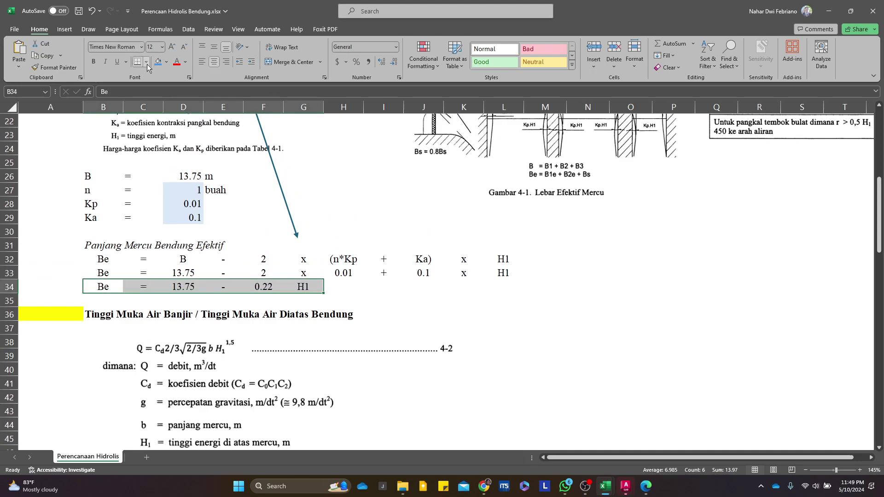
pyautogui.click(146, 62)
pyautogui.click(176, 166)
pyautogui.click(588, 370)
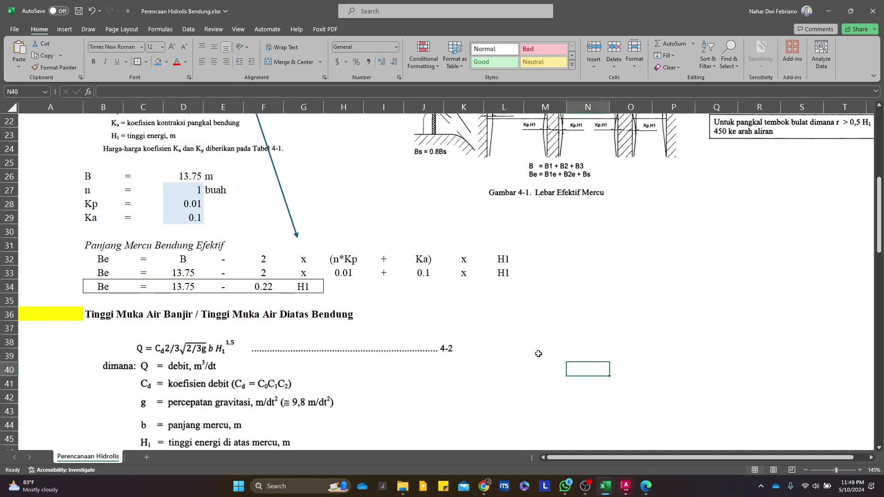
# Review equation 4-2 and the input values in the Tinggi Muka Air Banjir section
pyautogui.scroll(1, 250, 346)
pyautogui.scroll(-2, 250, 345)
pyautogui.scroll(-2, 249, 345)
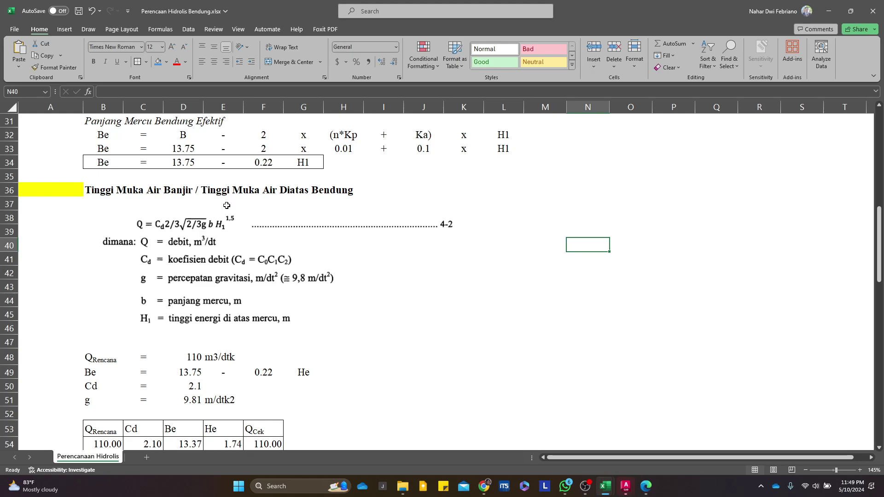
pyautogui.scroll(-2, 230, 205)
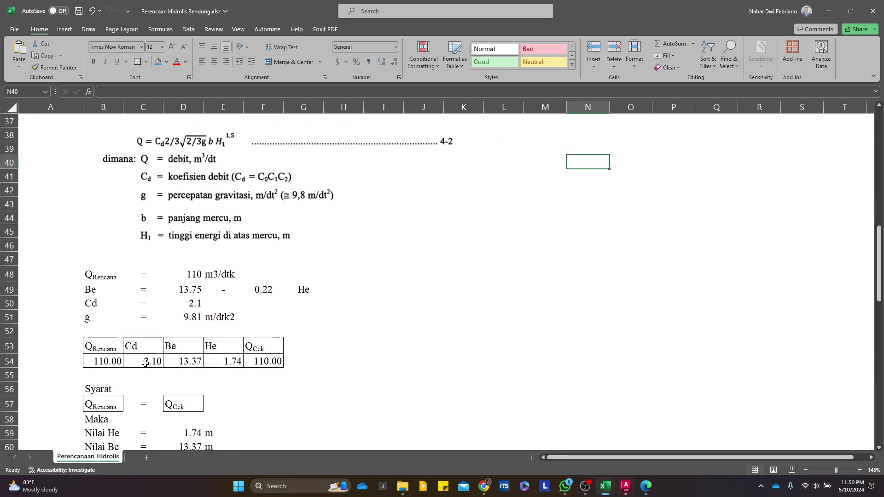
pyautogui.scroll(1, 192, 254)
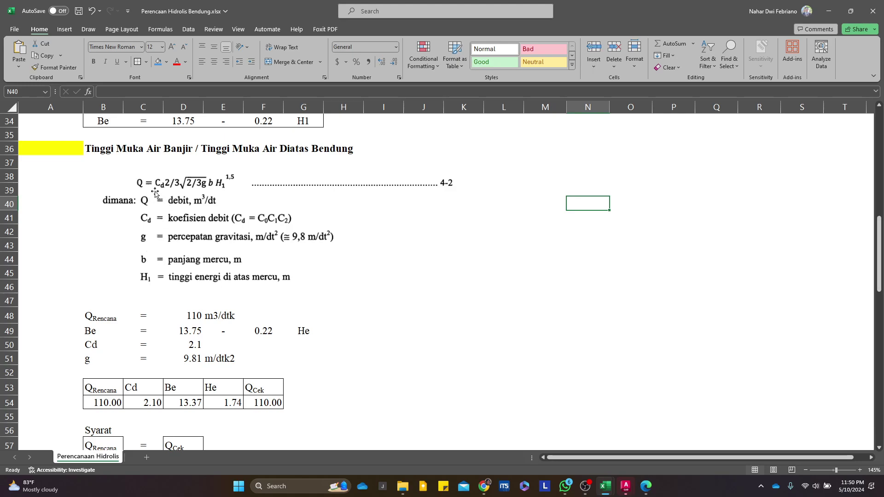
# Switch to KP-02.pdf in Edge, examine the weir crest pages through ogee equation 4-4, and minimize it
pyautogui.click(646, 486)
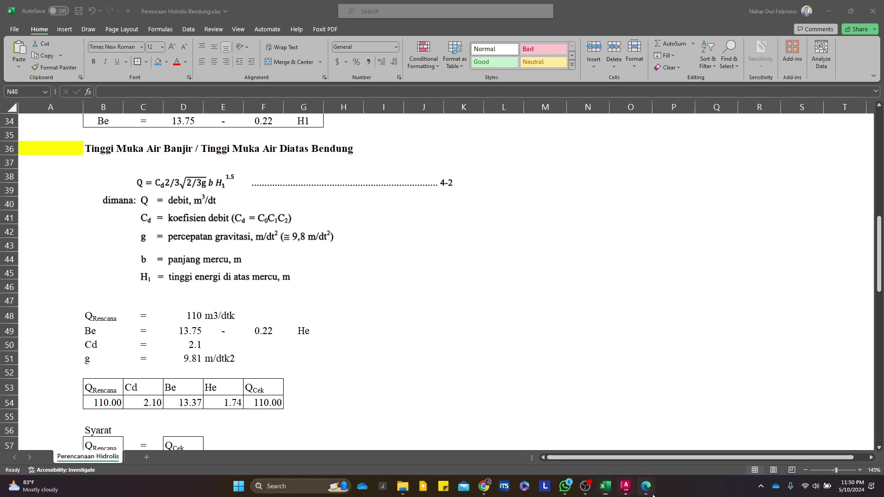
pyautogui.scroll(-15, 490, 351)
pyautogui.scroll(-20, 469, 318)
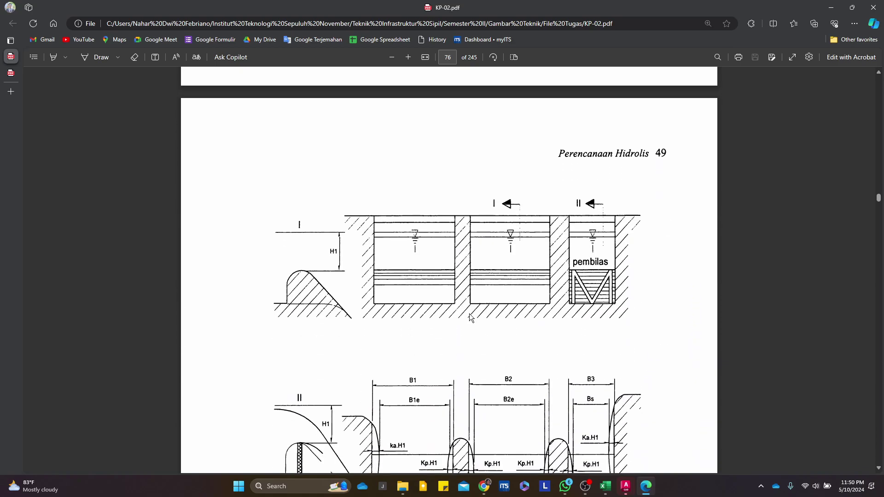
pyautogui.scroll(-12, 470, 311)
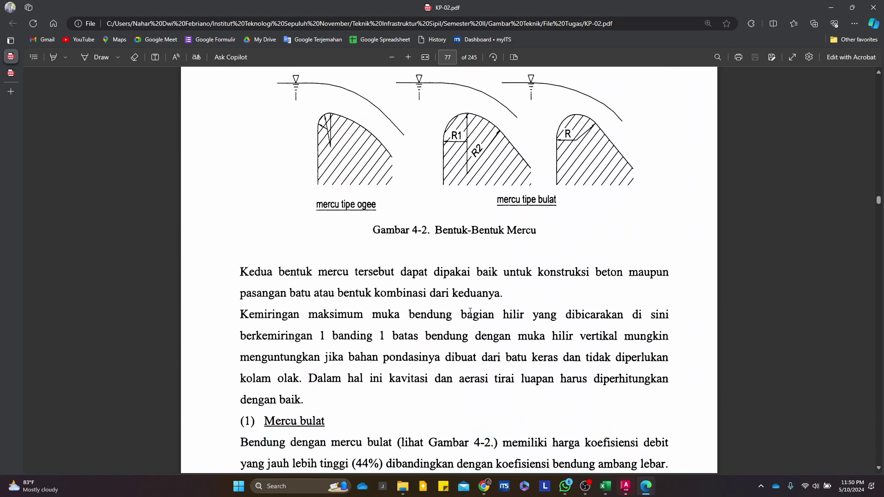
pyautogui.scroll(-10, 470, 312)
pyautogui.scroll(8, 470, 312)
pyautogui.scroll(-20, 470, 311)
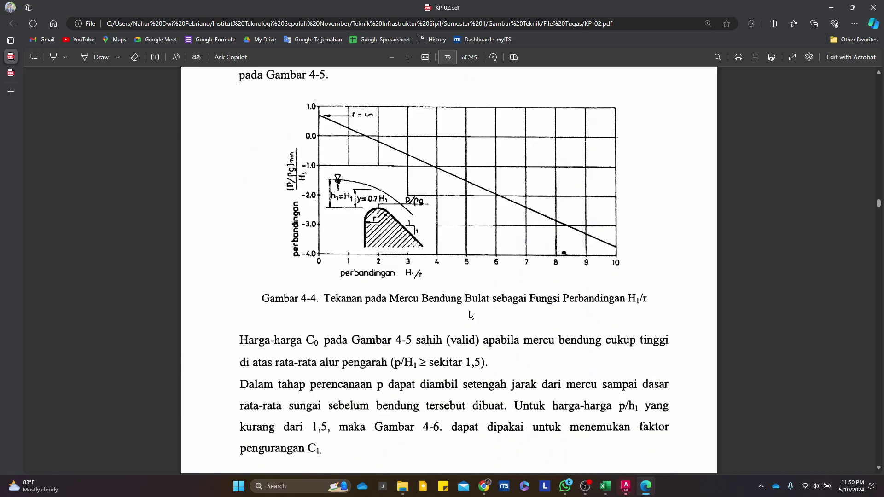
pyautogui.scroll(-20, 470, 313)
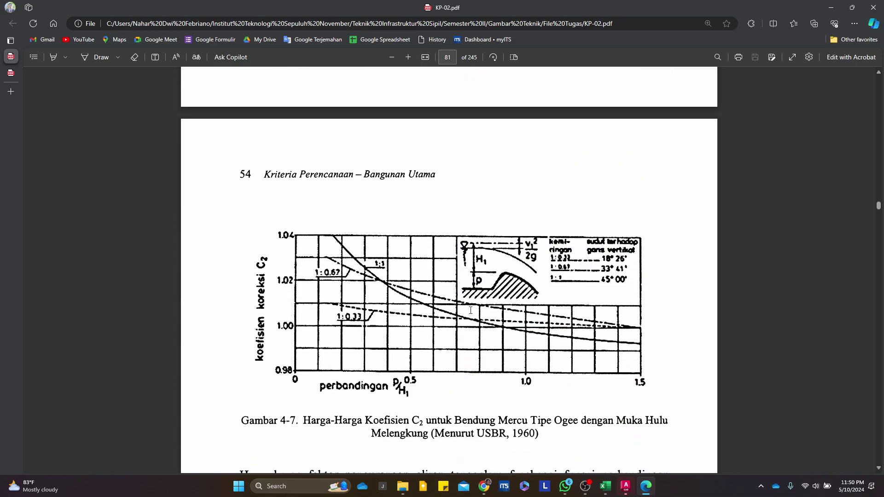
pyautogui.scroll(-10, 469, 307)
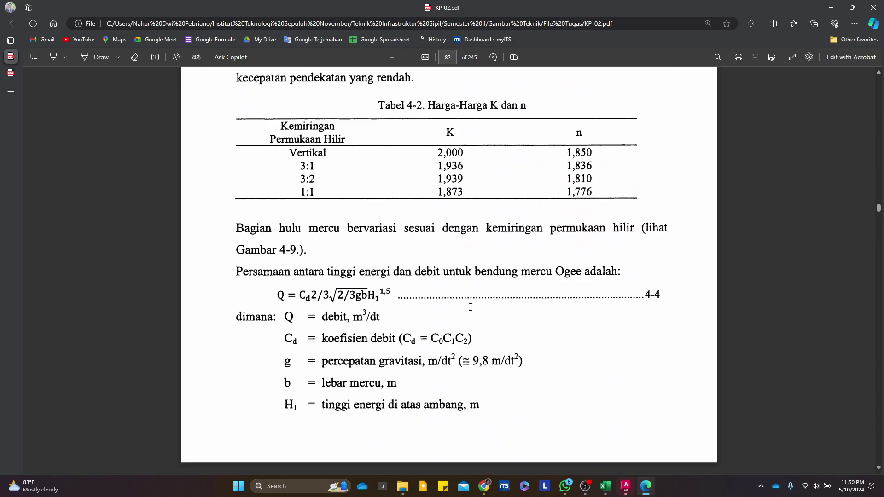
pyautogui.click(831, 8)
# Review the equation 4-2 reference image alongside the Be calculation and weir sections above it
pyautogui.click(600, 277)
pyautogui.click(372, 274)
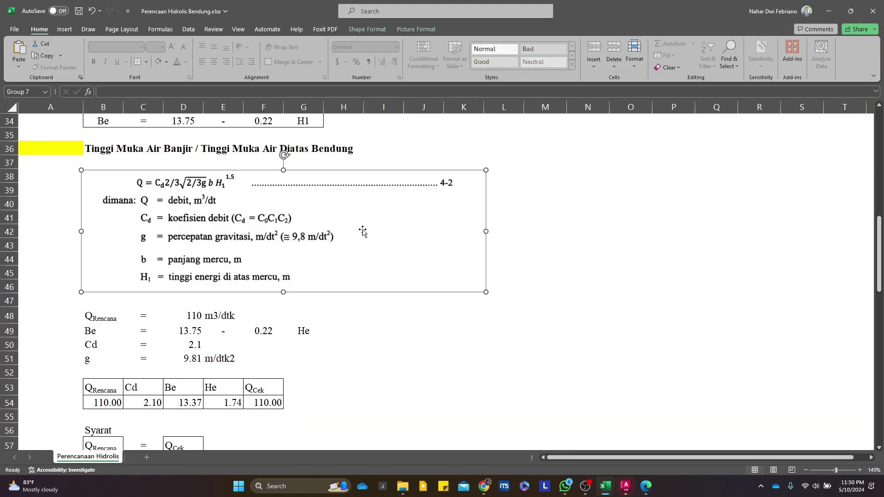
pyautogui.scroll(2, 419, 305)
pyautogui.scroll(6, 420, 304)
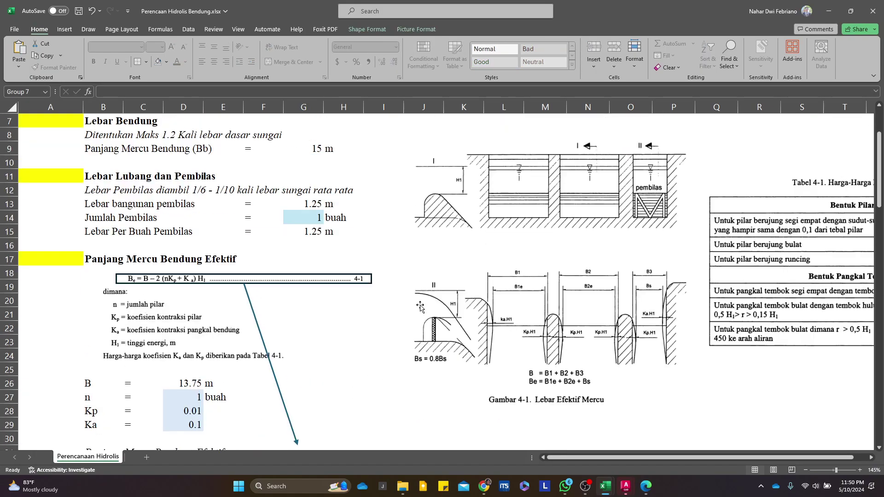
pyautogui.scroll(-4, 339, 289)
pyautogui.scroll(-5, 339, 289)
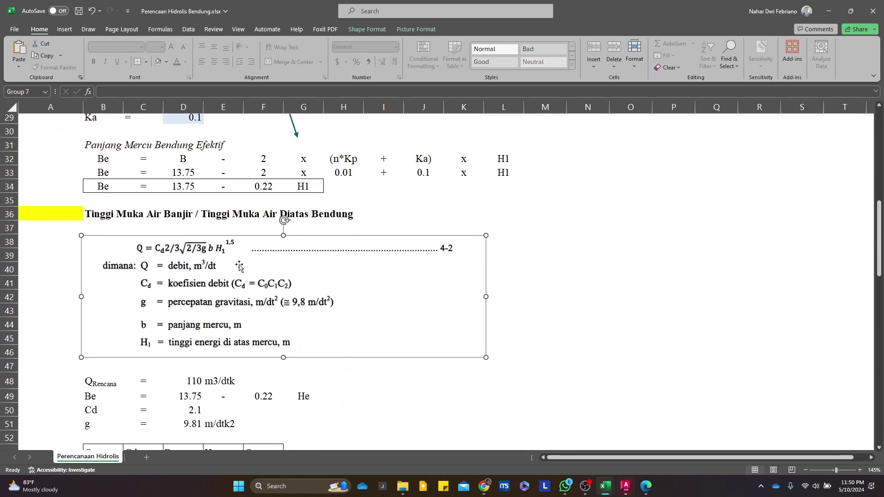
pyautogui.scroll(1, 159, 197)
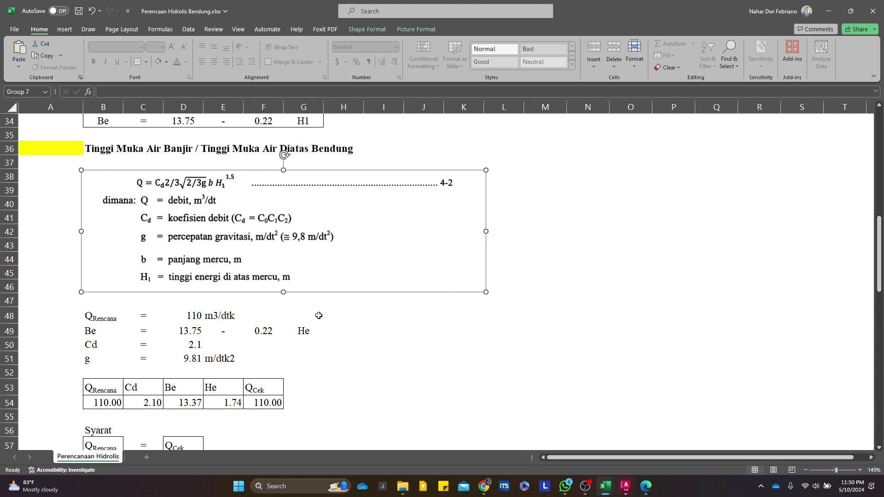
# Check the design discharge in D48 against the Q100th column of Data Kelas.jpg from the File Tugas folder
pyautogui.click(230, 333)
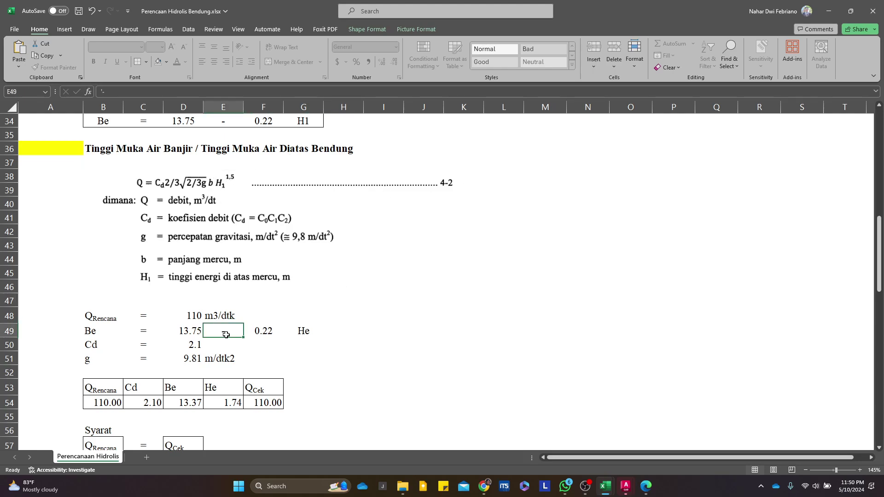
pyautogui.click(101, 319)
pyautogui.click(187, 315)
pyautogui.moveTo(403, 484)
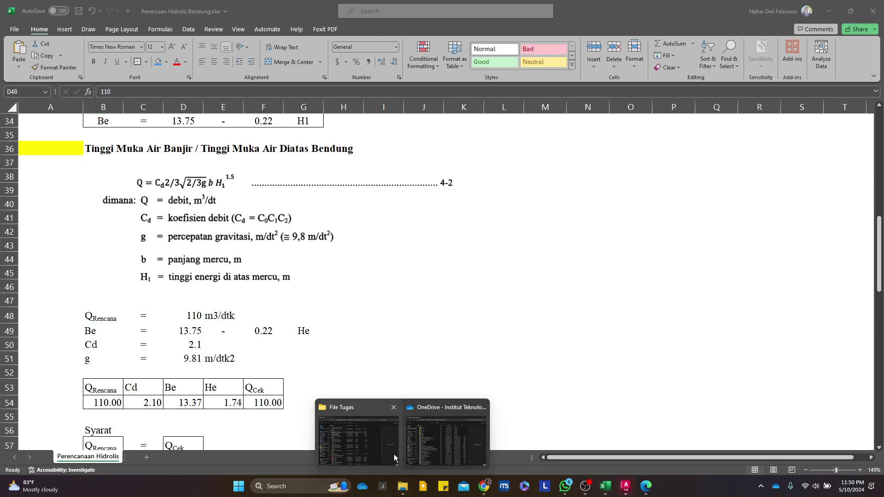
pyautogui.click(393, 441)
pyautogui.scroll(-1, 290, 313)
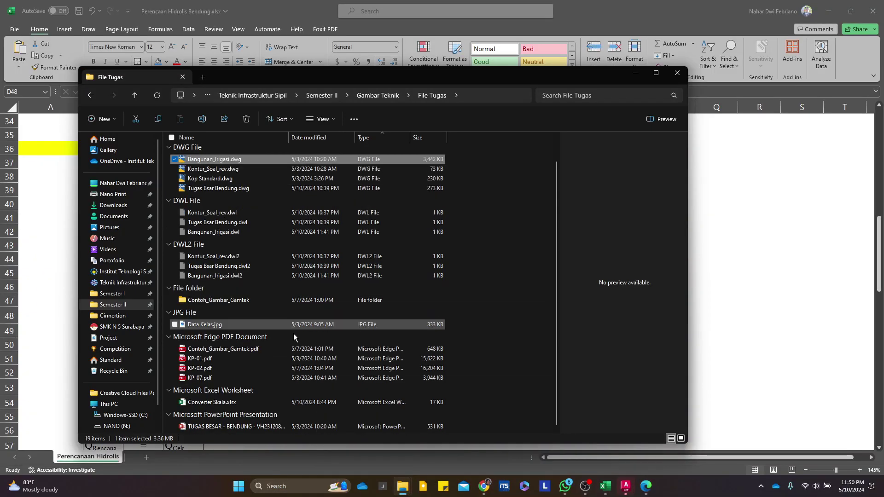
pyautogui.doubleClick(300, 327)
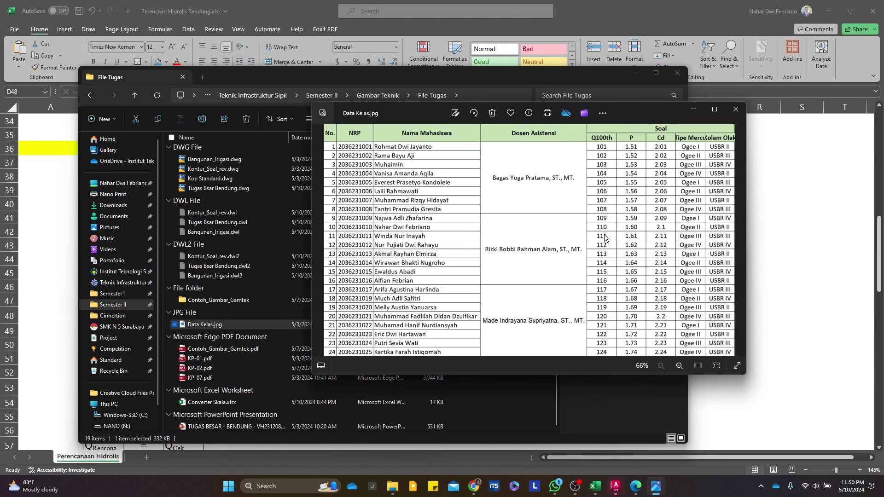
pyautogui.click(637, 73)
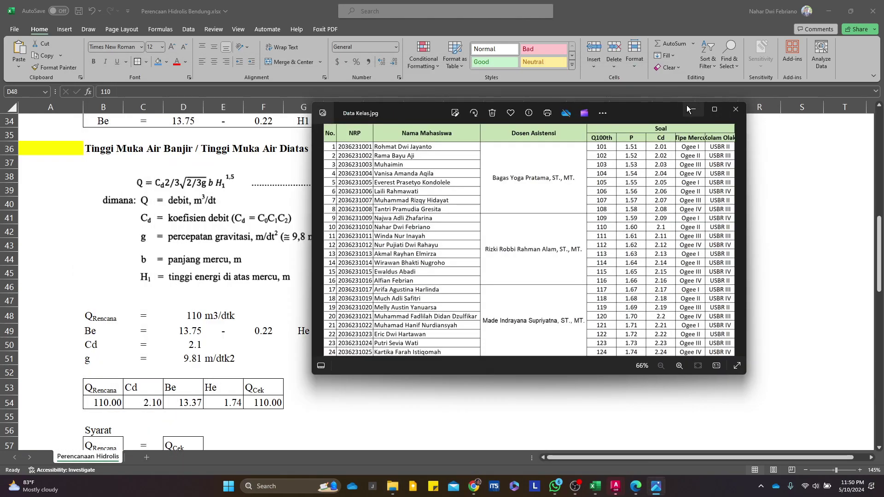
pyautogui.click(689, 107)
# Draw a straight arrow from the boxed Be expression in row 34 down toward the Be input in row 49
pyautogui.click(181, 332)
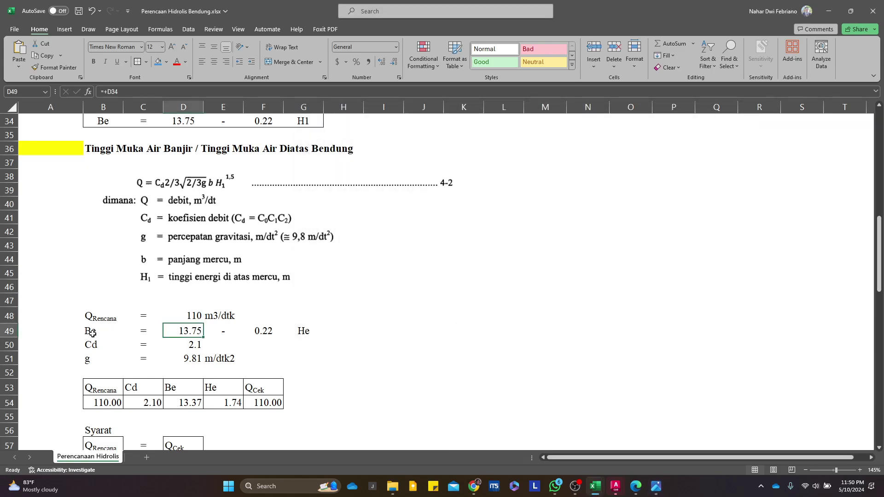
pyautogui.scroll(3, 208, 339)
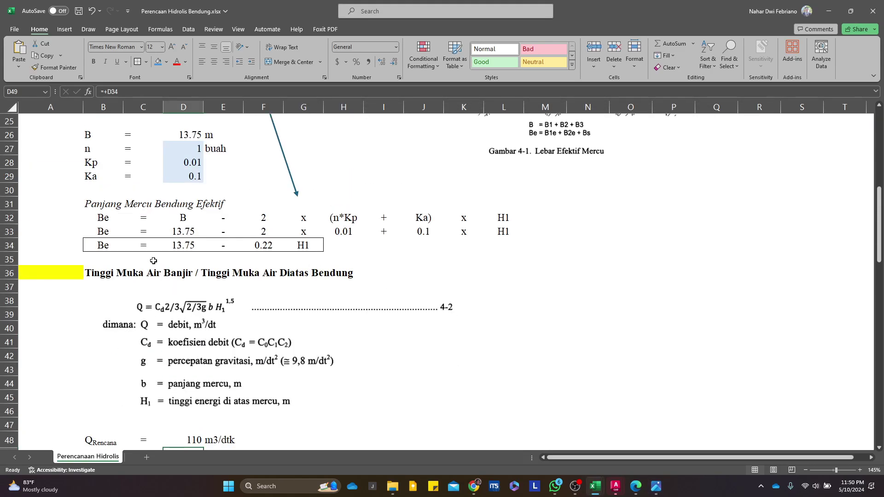
pyautogui.moveTo(102, 245); pyautogui.dragTo(319, 251)
pyautogui.scroll(-2, 204, 129)
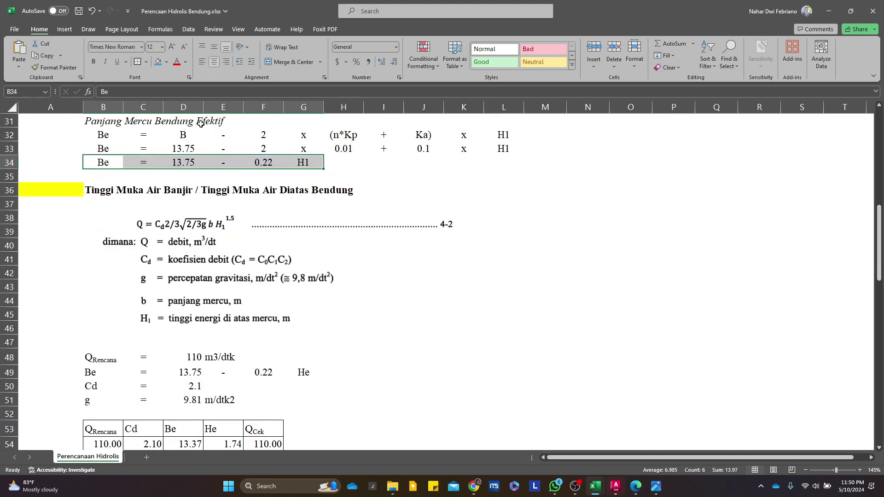
pyautogui.click(60, 31)
pyautogui.click(136, 51)
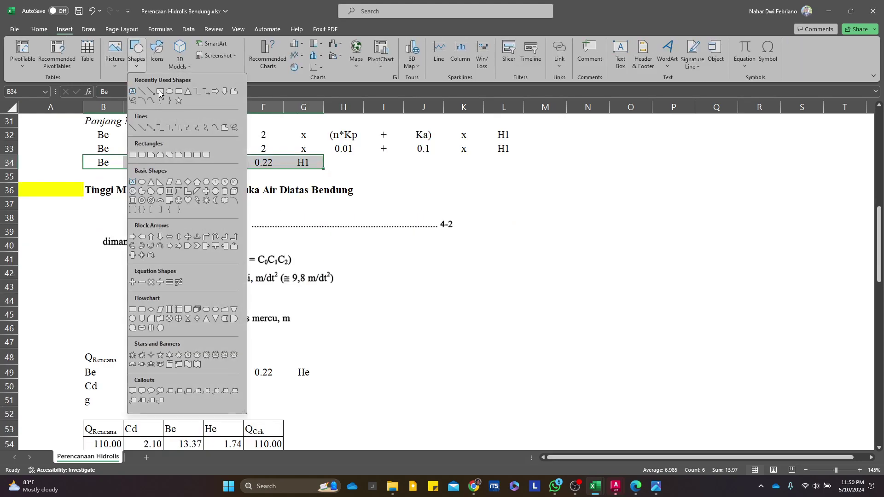
pyautogui.click(160, 95)
pyautogui.moveTo(250, 172); pyautogui.dragTo(236, 363)
pyautogui.click(438, 357)
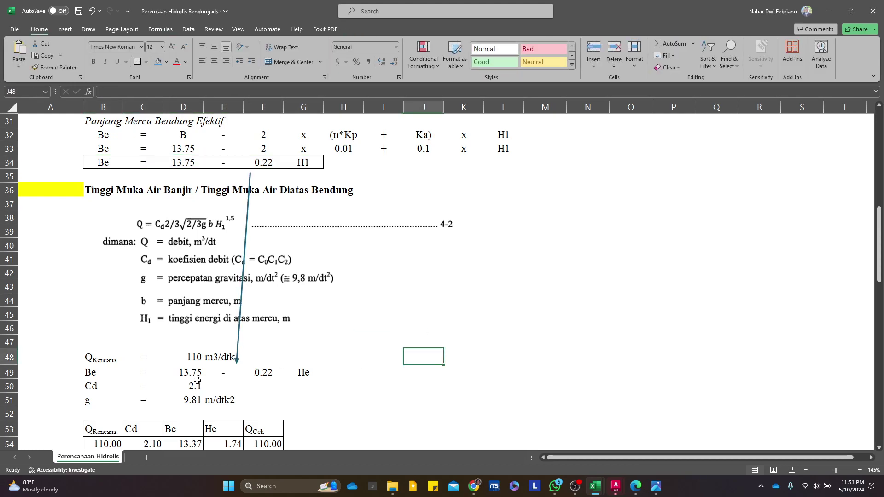
# Check the source cells of D49 and F49, and link G49 to the H1 label with +G34
pyautogui.click(186, 373)
pyautogui.click(187, 161)
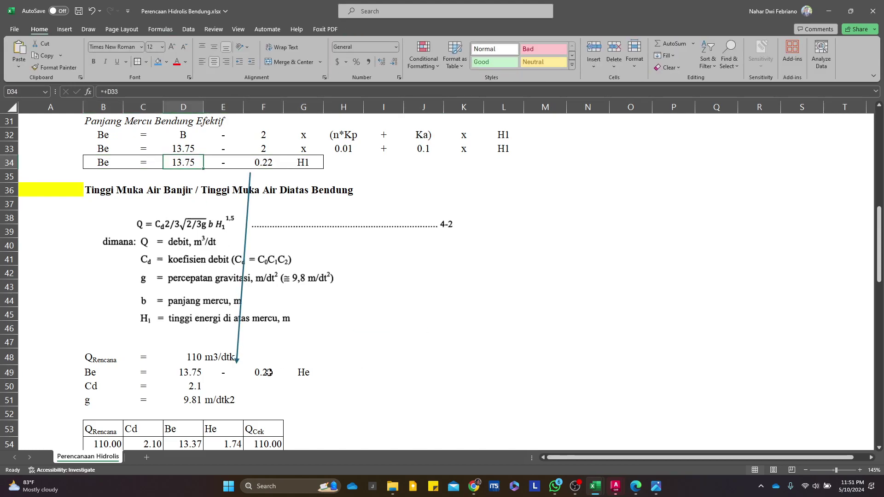
pyautogui.click(268, 373)
pyautogui.click(269, 165)
pyautogui.click(313, 372)
pyautogui.write('+')
pyautogui.click(302, 165)
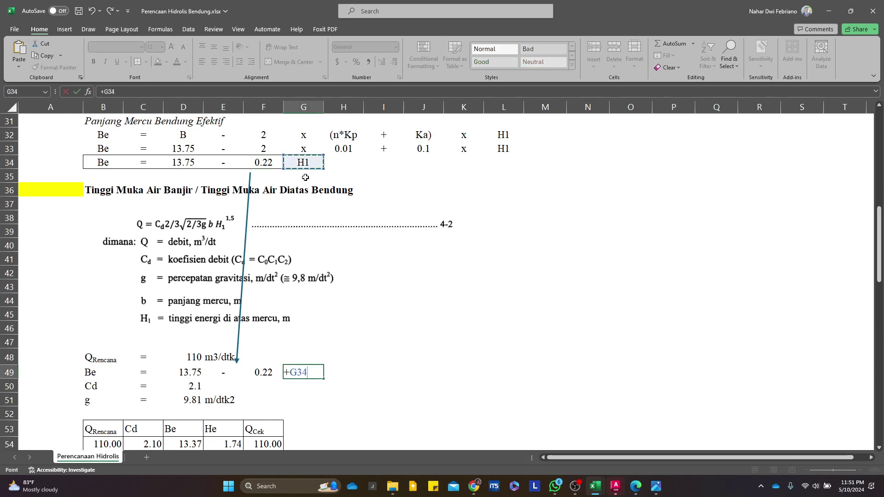
pyautogui.press('Return')
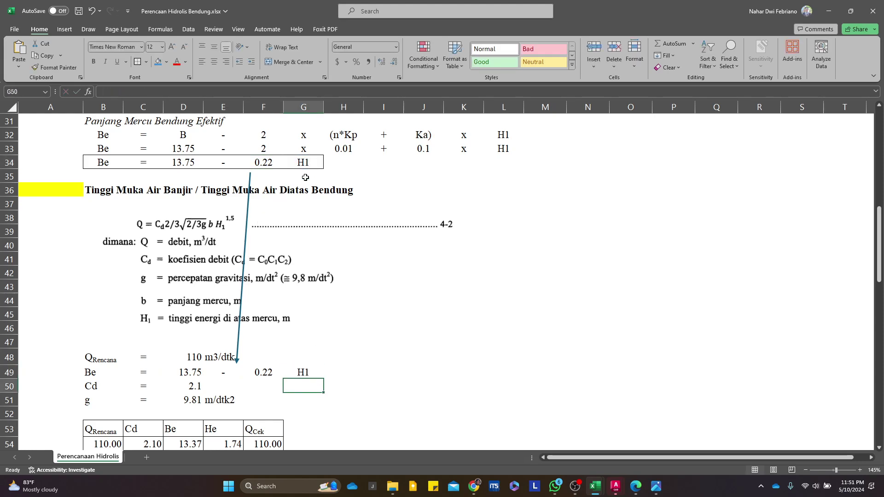
# Shorten the arrow from the Be expression so its tip ends just above the QRencana row, and deselect it
pyautogui.click(97, 402)
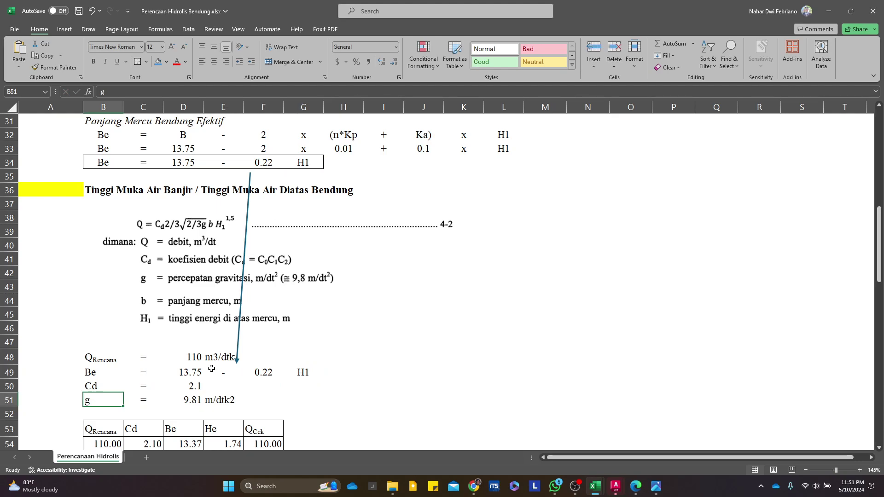
pyautogui.scroll(-2, 211, 371)
pyautogui.click(236, 280)
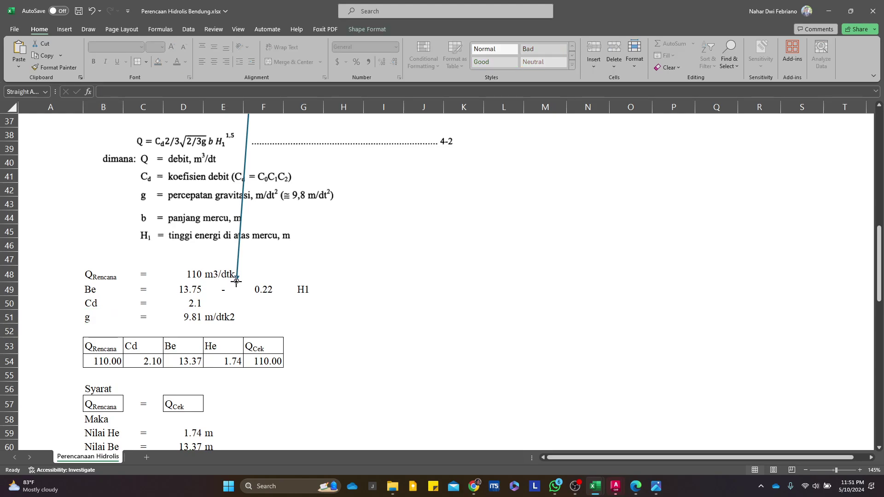
pyautogui.click(450, 258)
pyautogui.scroll(7, 318, 362)
pyautogui.scroll(-8, 317, 362)
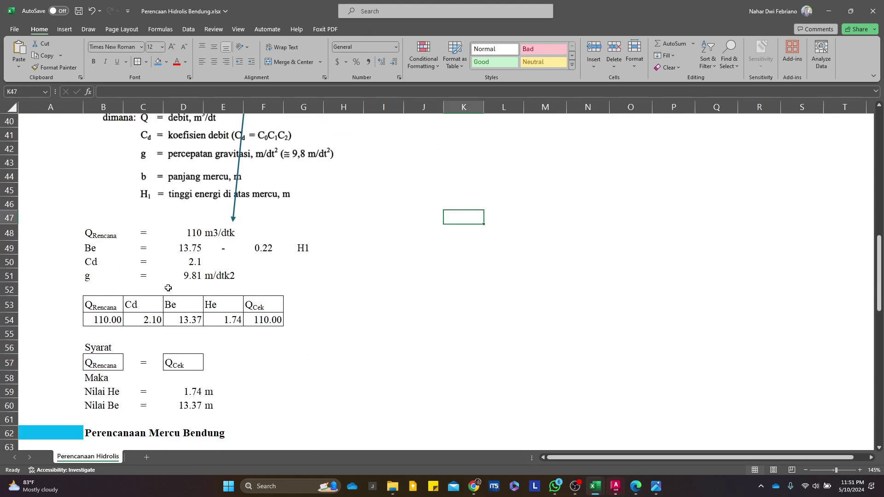
# Fill the calculation table's header row B53:F53 with yellow and center its labels
pyautogui.moveTo(114, 306); pyautogui.dragTo(270, 306)
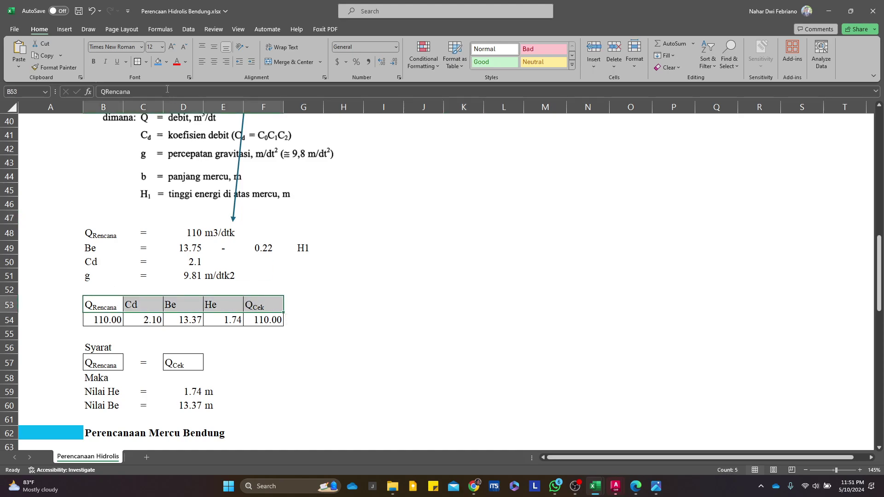
pyautogui.click(167, 61)
pyautogui.click(180, 148)
pyautogui.click(392, 290)
pyautogui.scroll(2, 153, 370)
pyautogui.scroll(-2, 153, 370)
pyautogui.moveTo(110, 307); pyautogui.dragTo(272, 305)
pyautogui.click(214, 62)
pyautogui.click(344, 289)
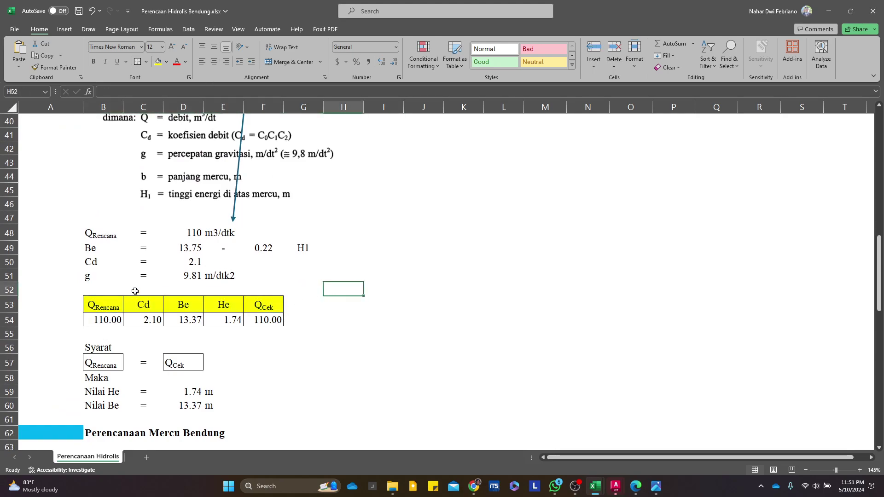
# Check the QRencana link in B54 and compare the Cd value with the table in Data Kelas.jpg
pyautogui.click(188, 236)
pyautogui.click(108, 318)
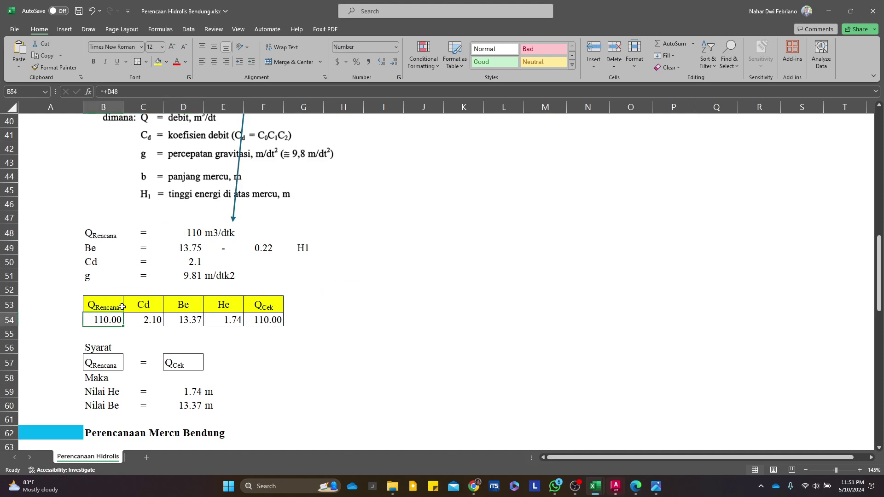
pyautogui.click(155, 302)
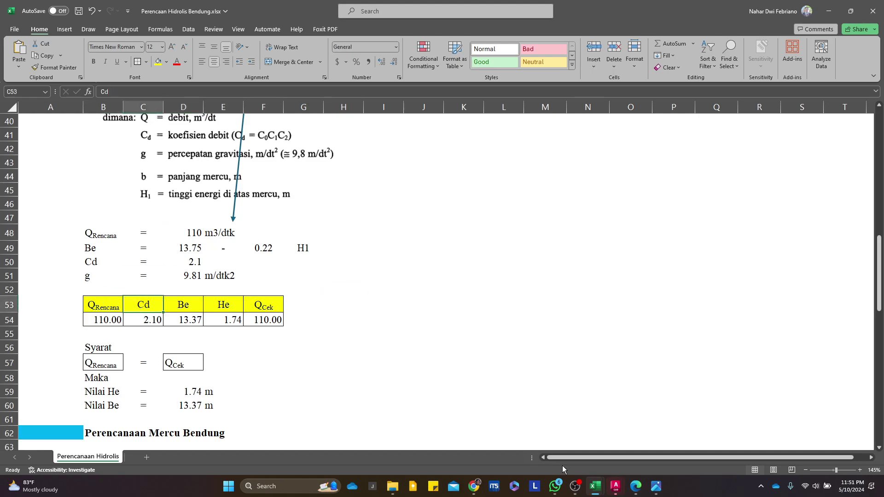
pyautogui.click(655, 486)
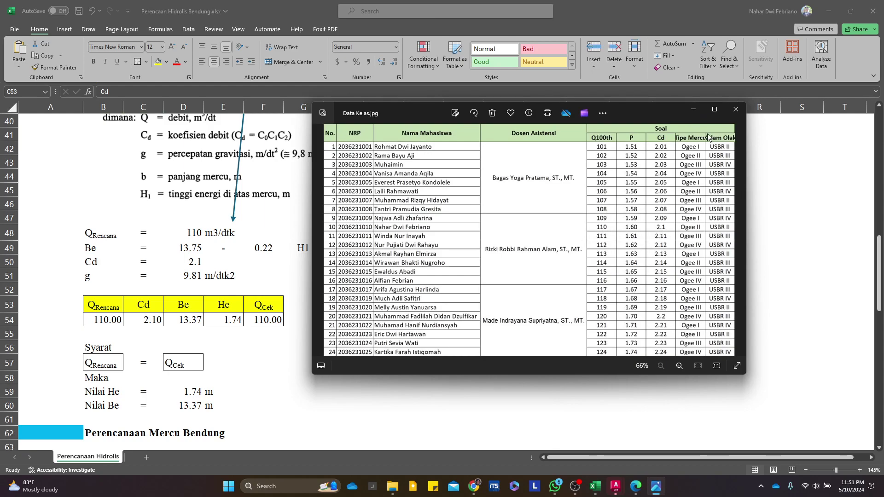
pyautogui.click(692, 109)
# Inspect the Be formula in D54 and the cells it references, leaving it unedited
pyautogui.click(189, 306)
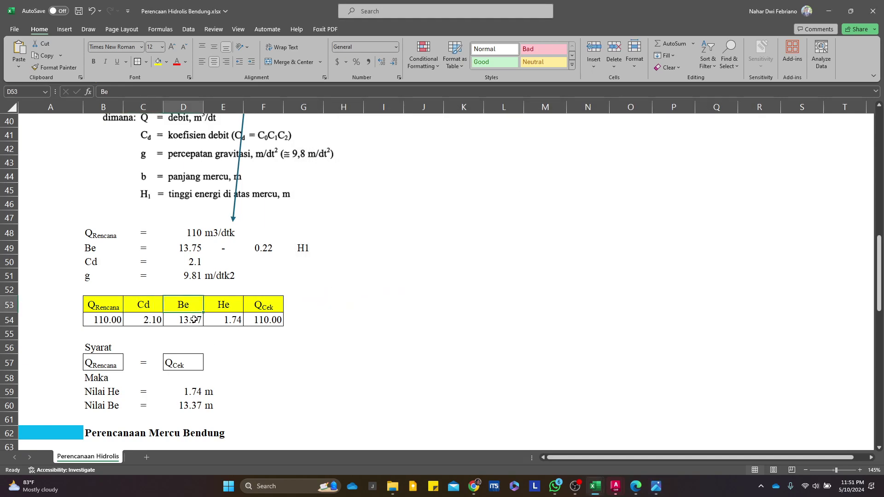
pyautogui.click(194, 319)
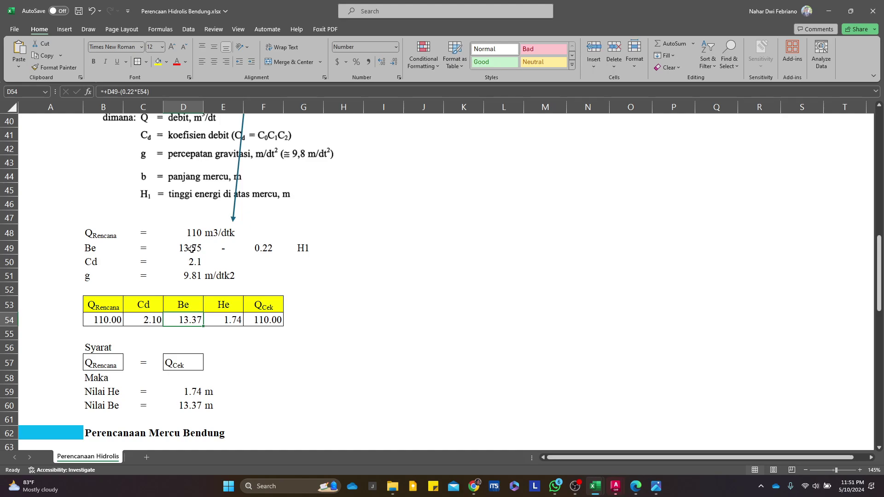
pyautogui.press('F2')
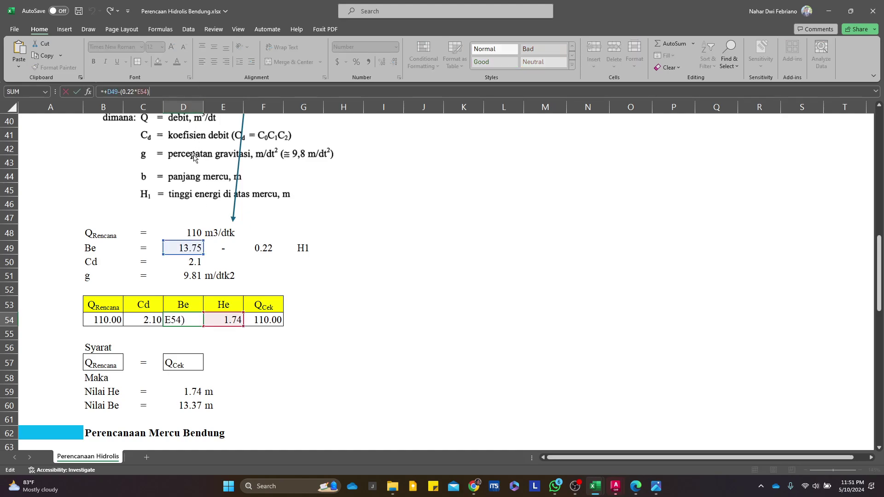
pyautogui.press('Escape')
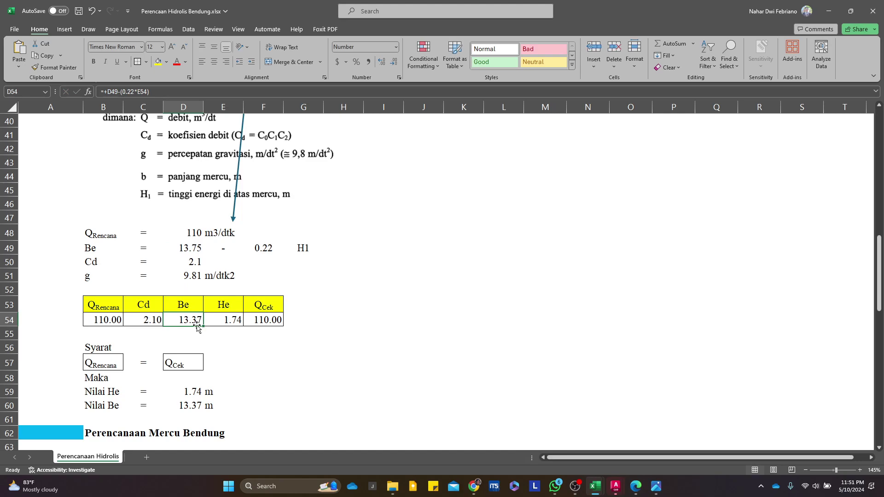
# Re-enter the Be formula in D54 as +D49-(0.22*E54)
pyautogui.write('+')
pyautogui.press('Up')
pyautogui.press('Up')
pyautogui.press('Up')
pyautogui.press('Up')
pyautogui.press('Up')
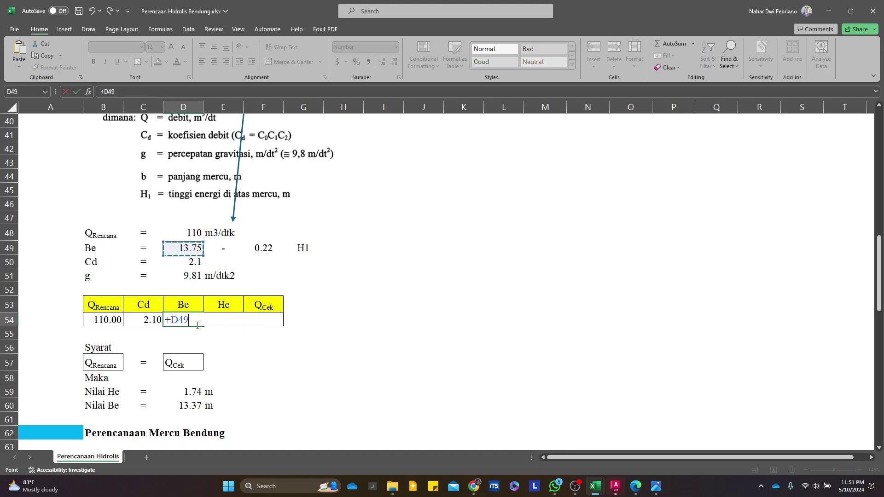
pyautogui.write('-(0.')
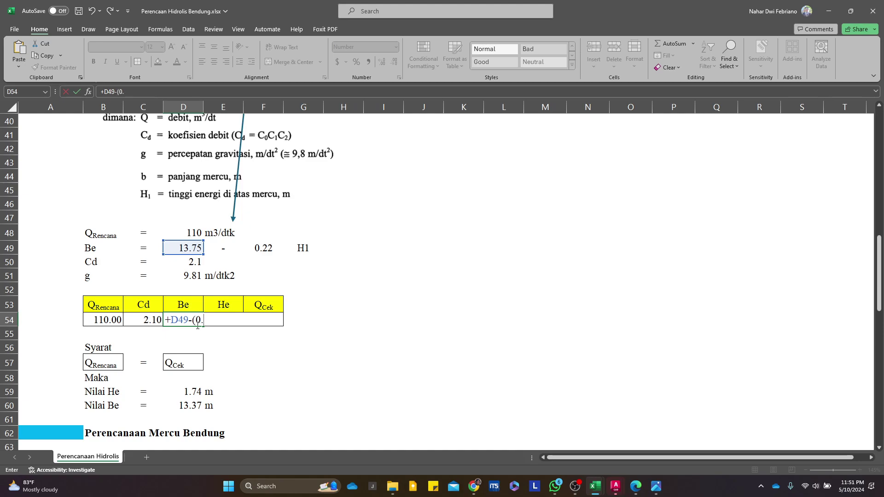
pyautogui.write('22*')
pyautogui.press('Right')
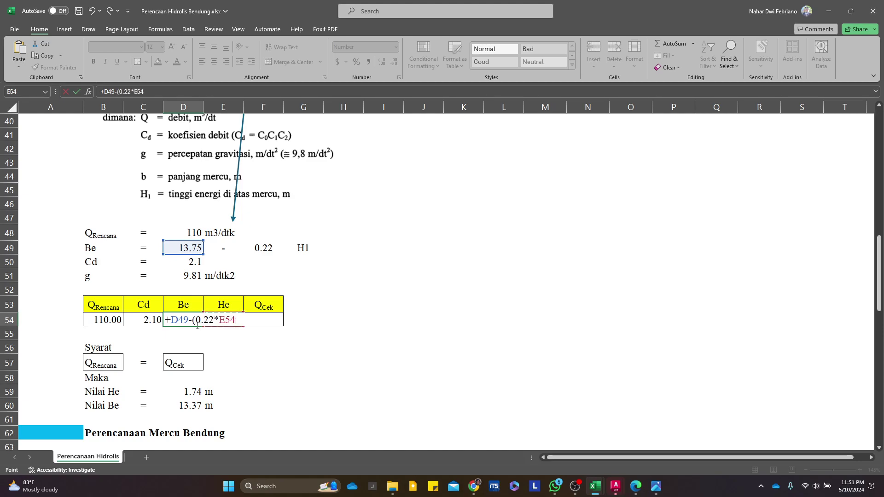
pyautogui.press('Return')
# Rename the He header in E53 of the calculation table as H1
pyautogui.press('Up')
pyautogui.press('Right')
pyautogui.press('Up')
pyautogui.press('F2')
pyautogui.press('BackSpace')
pyautogui.write('1')
pyautogui.press('Return')
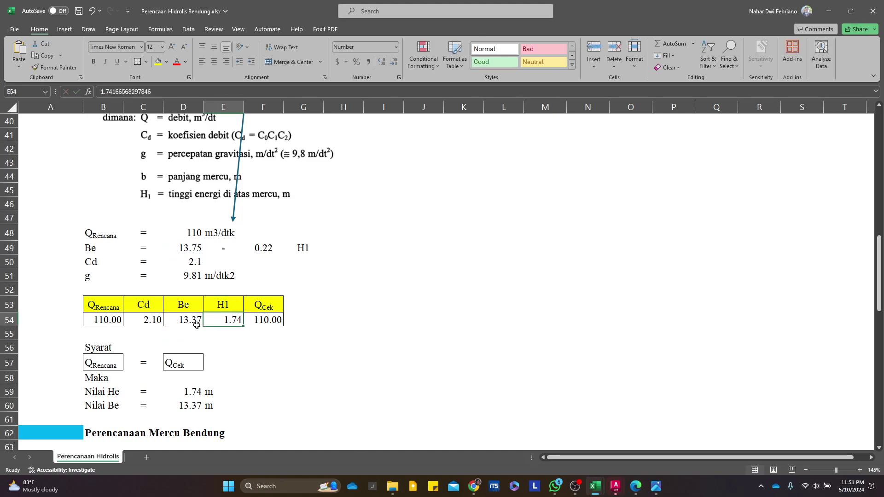
# Clear the H1 value in E54 and enter a trial value of 2
pyautogui.click(193, 316)
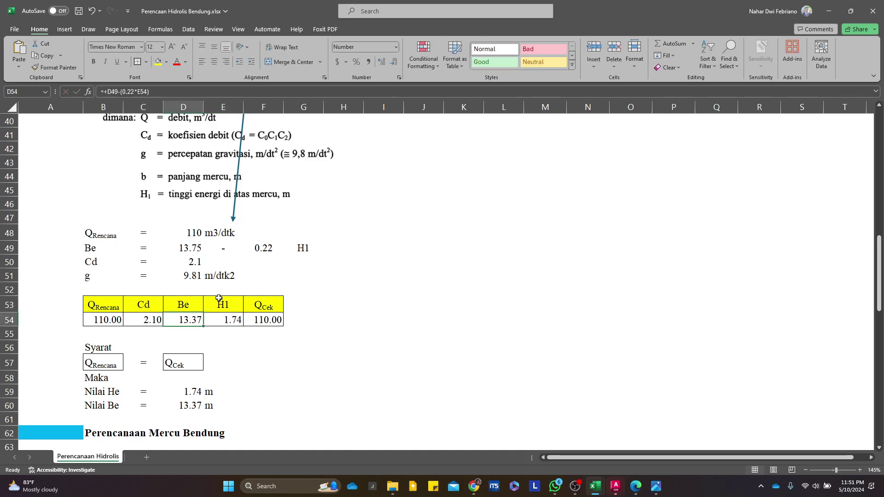
pyautogui.click(231, 318)
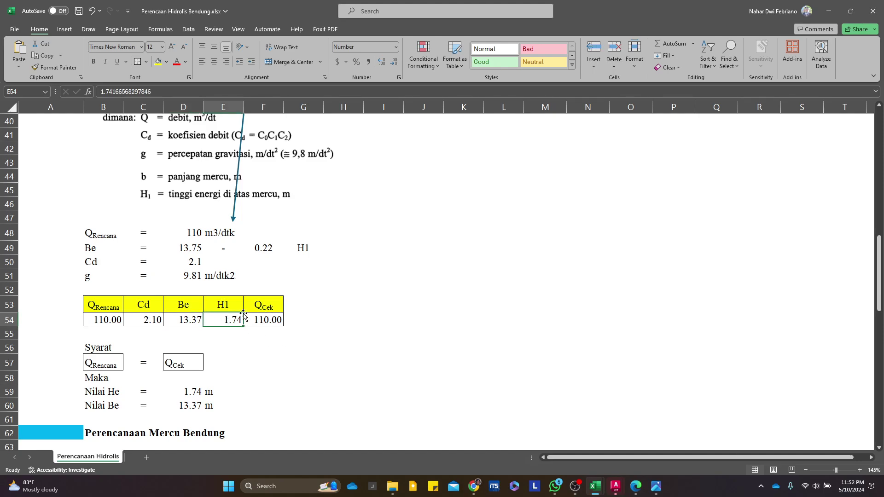
pyautogui.press('Delete')
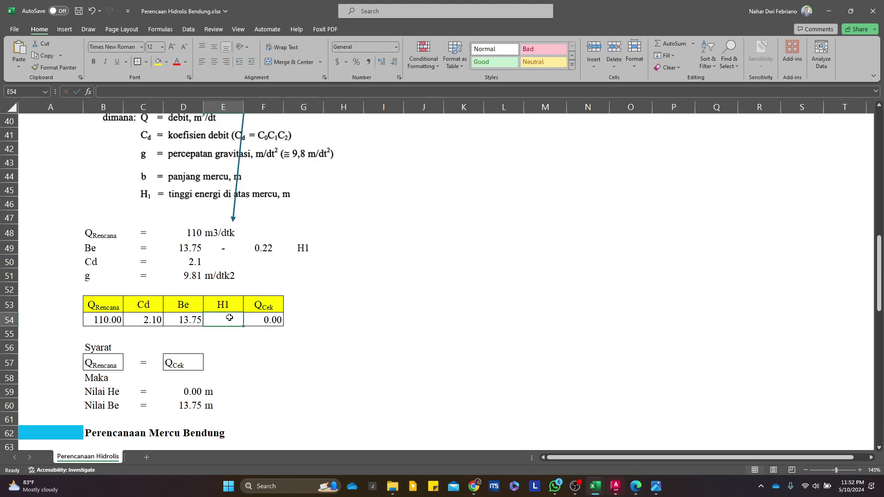
pyautogui.write('2')
pyautogui.press('Return')
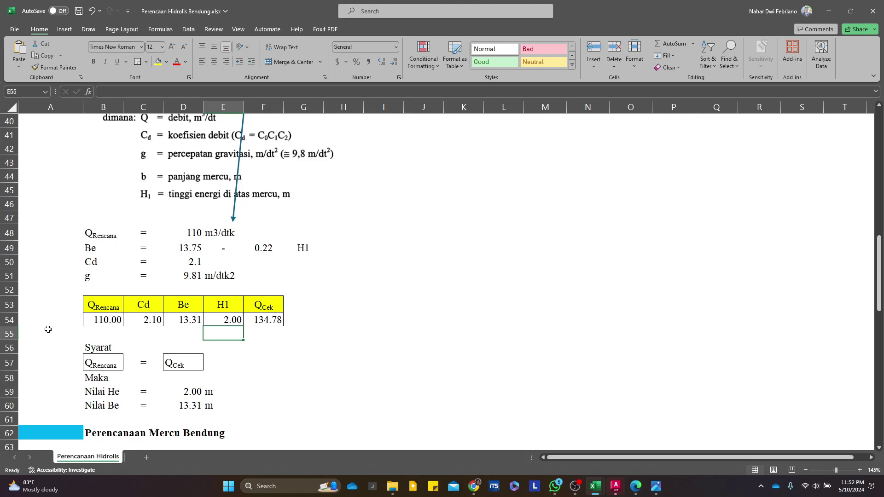
# Draw an arrow from the equation 4-2 discharge formula down to the QCek header in F53, and deselect it
pyautogui.click(264, 317)
pyautogui.scroll(3, 230, 276)
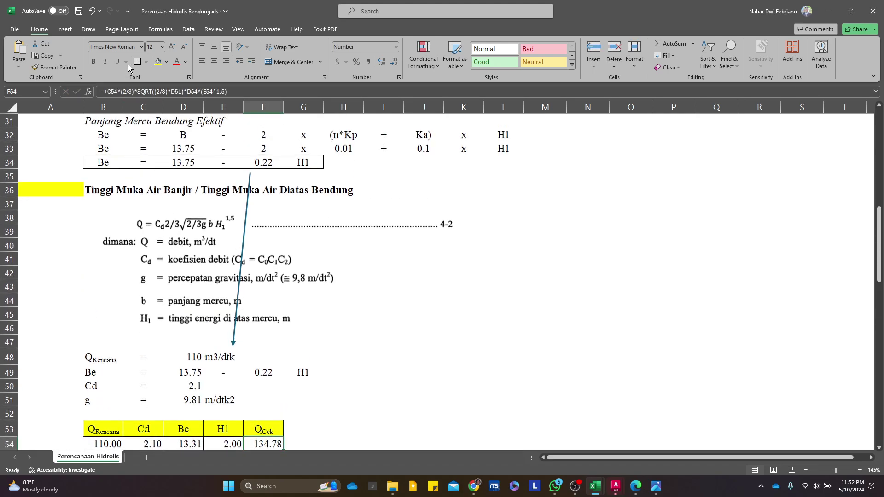
pyautogui.click(65, 29)
pyautogui.click(136, 51)
pyautogui.click(156, 97)
pyautogui.scroll(-2, 158, 149)
pyautogui.moveTo(170, 149)
pyautogui.mouseDown()
pyautogui.moveTo(234, 330)
pyautogui.moveTo(252, 346)
pyautogui.mouseUp()
pyautogui.press('Escape')
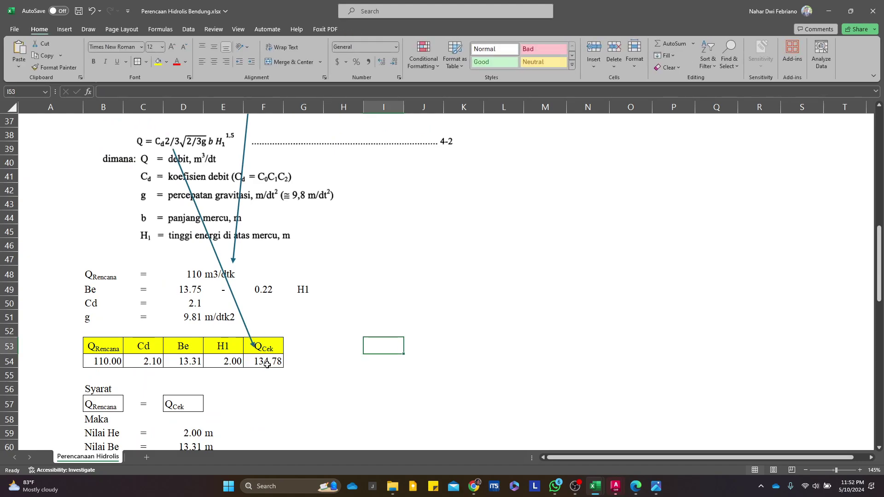
# Inspect the QCek formula in F54 with its referenced cells, and compare QRencana with QCek against the Syarat condition
pyautogui.click(262, 362)
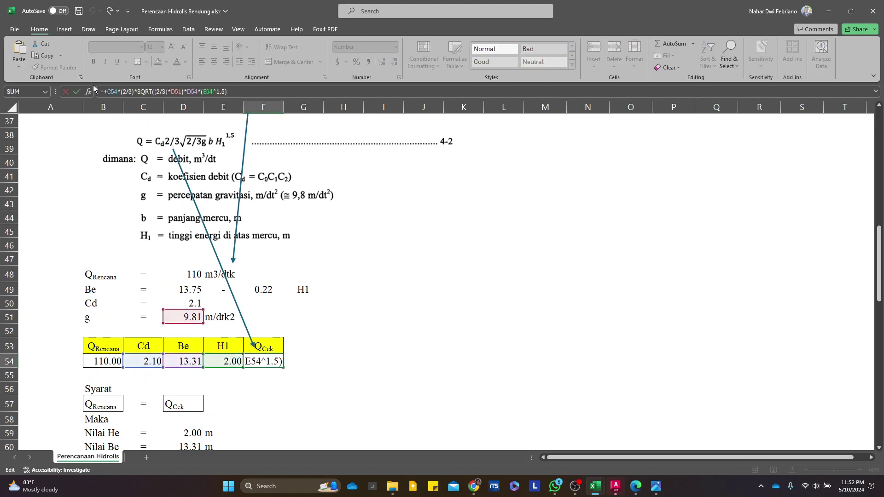
pyautogui.hotkey('ctrl', 'Return')
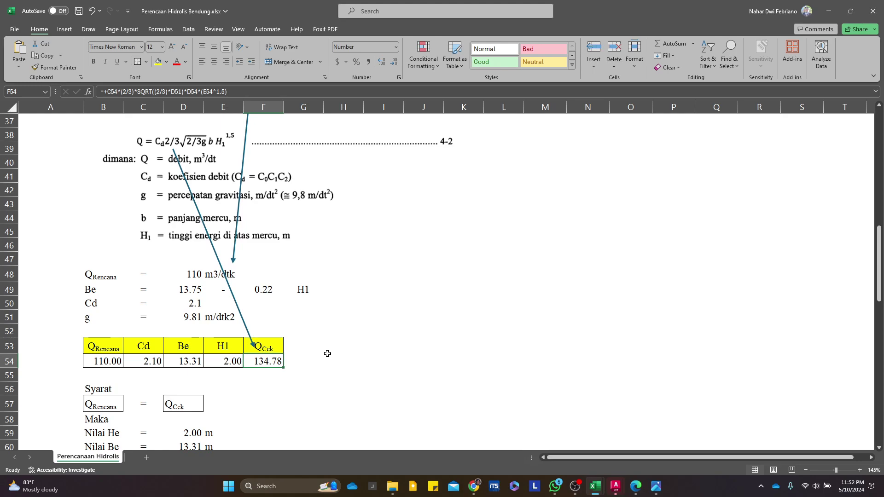
pyautogui.scroll(6, 310, 354)
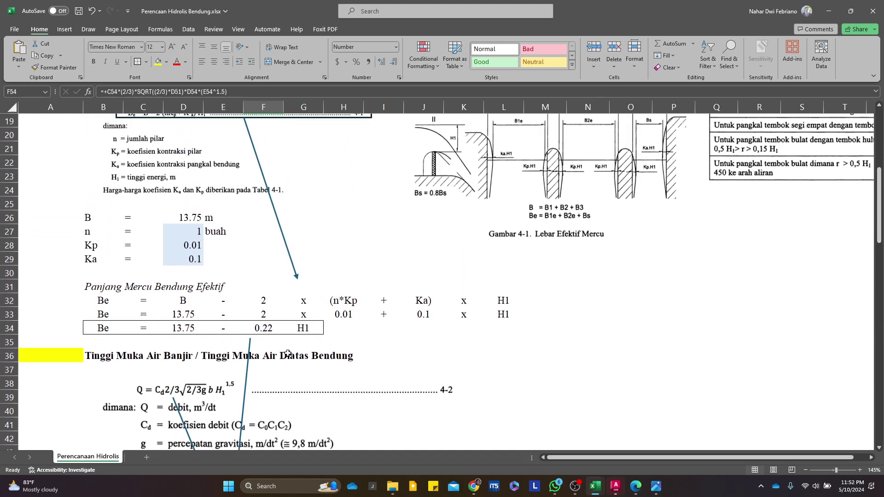
pyautogui.scroll(-6, 293, 342)
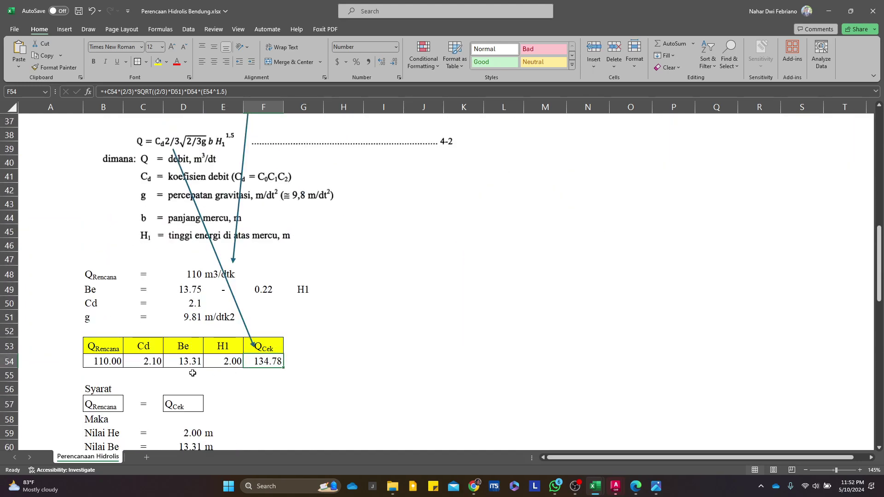
pyautogui.scroll(-2, 137, 368)
pyautogui.click(89, 306)
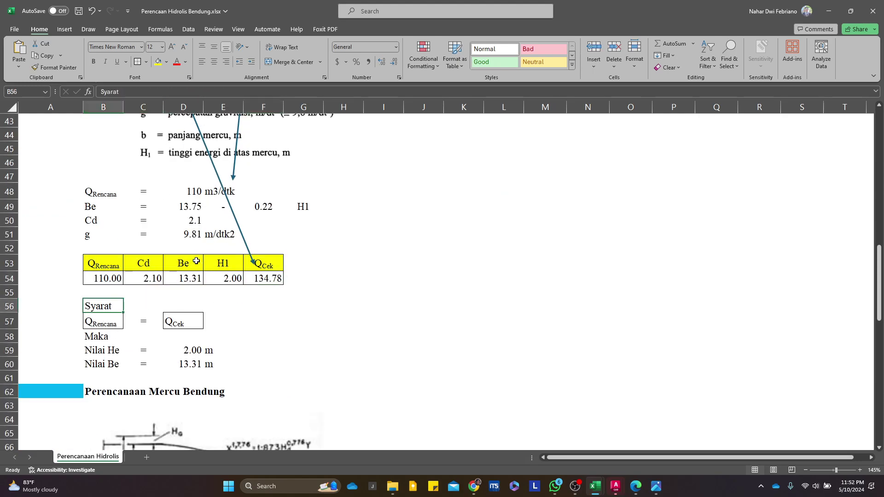
pyautogui.moveTo(95, 262); pyautogui.dragTo(98, 278)
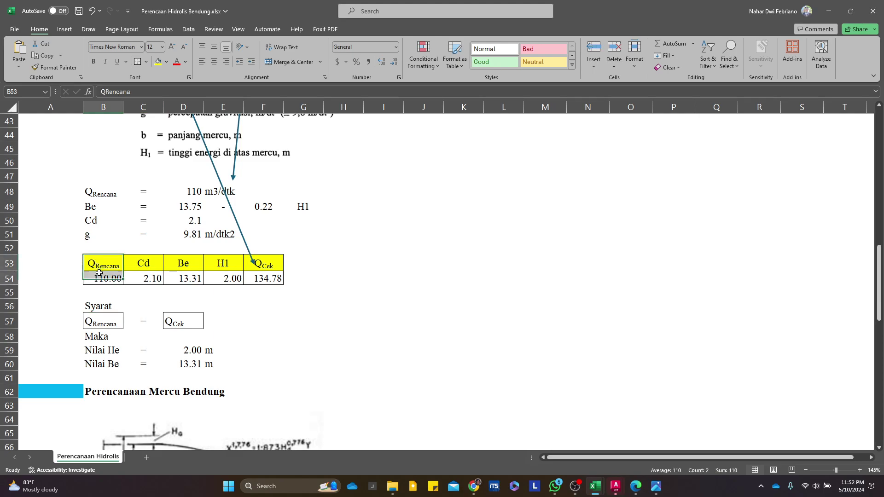
pyautogui.click(274, 268)
pyautogui.moveTo(273, 267); pyautogui.dragTo(272, 278)
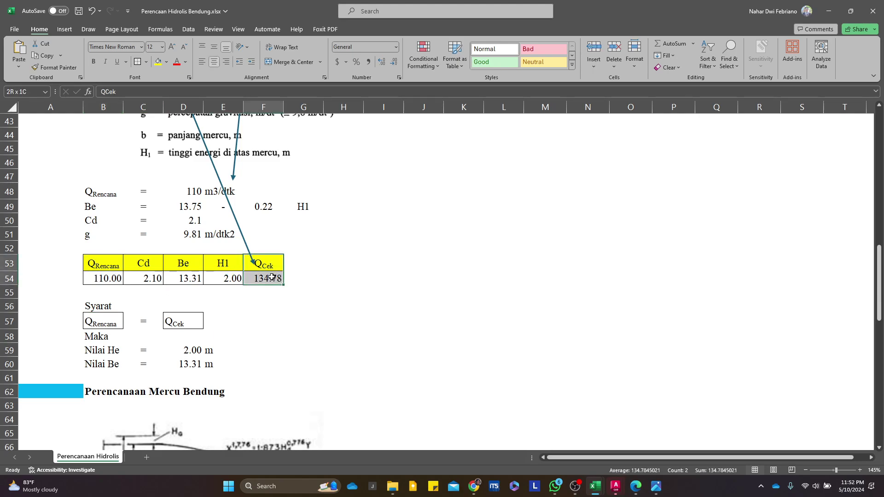
pyautogui.click(106, 307)
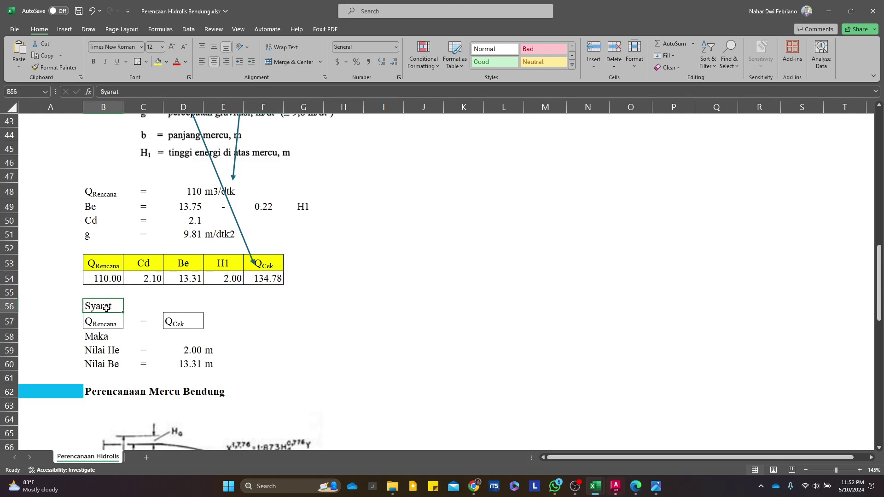
# Fill cell A56 beside the Syarat label with yellow
pyautogui.click(69, 307)
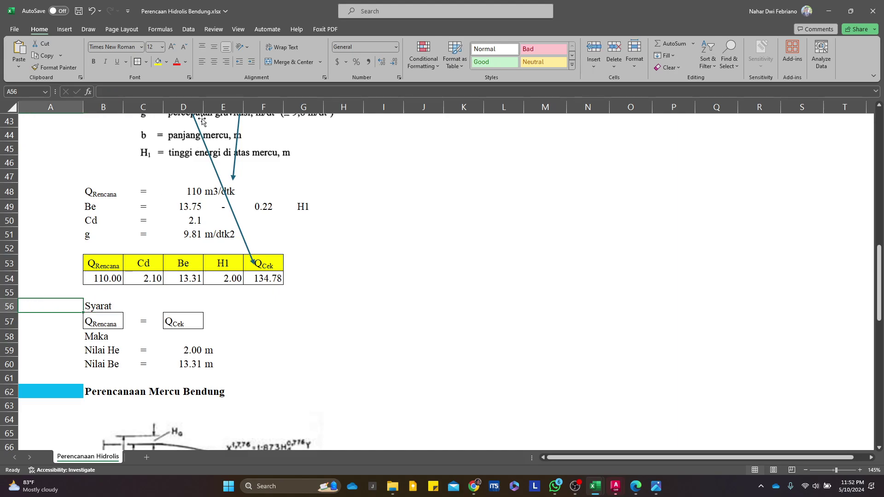
pyautogui.click(158, 62)
pyautogui.click(344, 363)
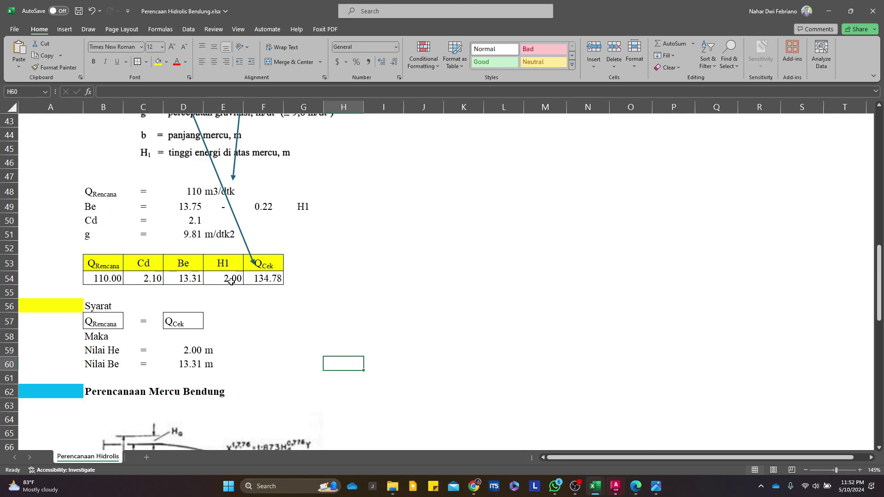
# Set up a Goal Seek on the QCek cell F54 with a target value of 110
pyautogui.scroll(1, 220, 277)
pyautogui.click(223, 306)
pyautogui.click(225, 319)
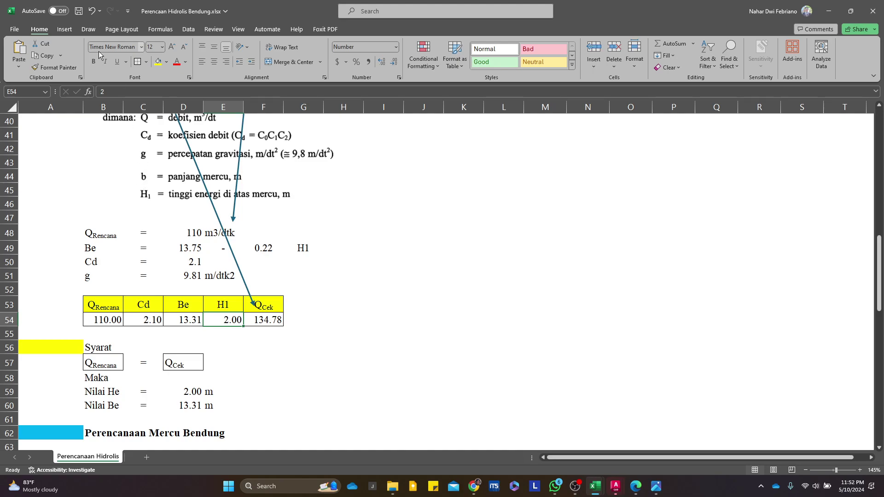
pyautogui.click(188, 29)
pyautogui.click(256, 321)
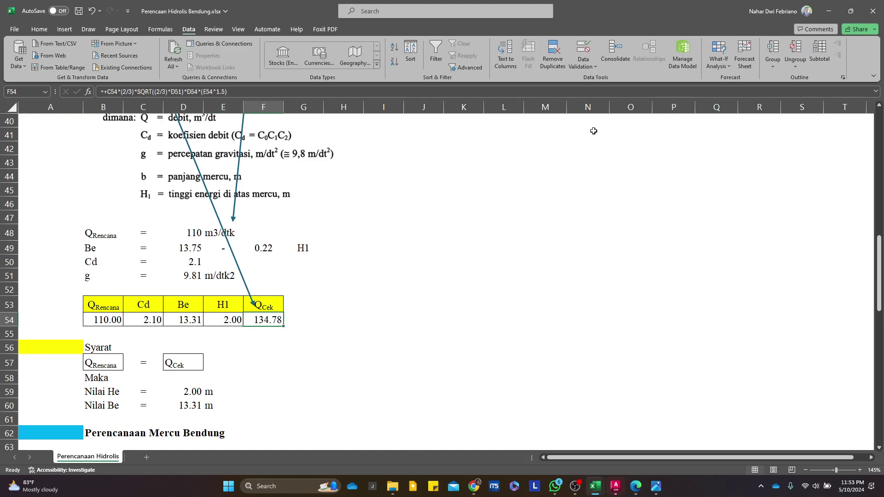
pyautogui.click(720, 55)
pyautogui.click(736, 94)
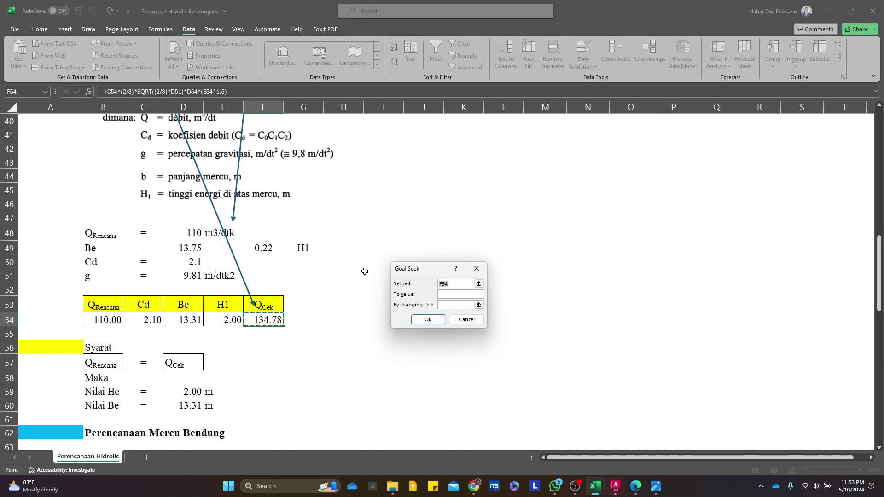
pyautogui.click(479, 284)
pyautogui.click(263, 319)
pyautogui.click(481, 281)
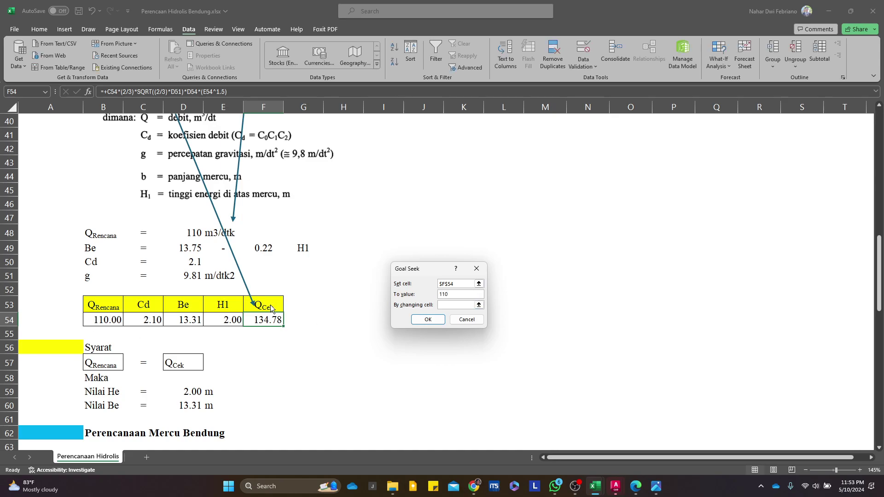
# Make the H1 cell E54 the changing cell, run the Goal Seek and accept its solution
pyautogui.click(478, 304)
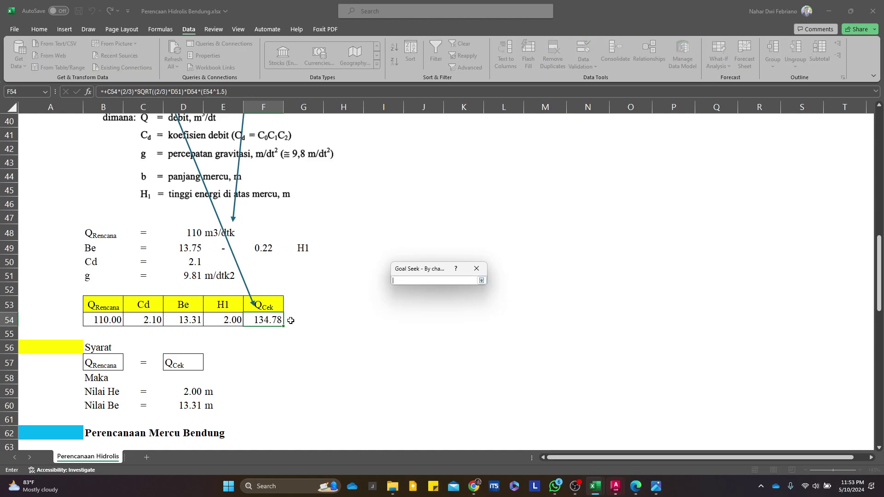
pyautogui.click(225, 319)
pyautogui.click(481, 280)
pyautogui.click(428, 319)
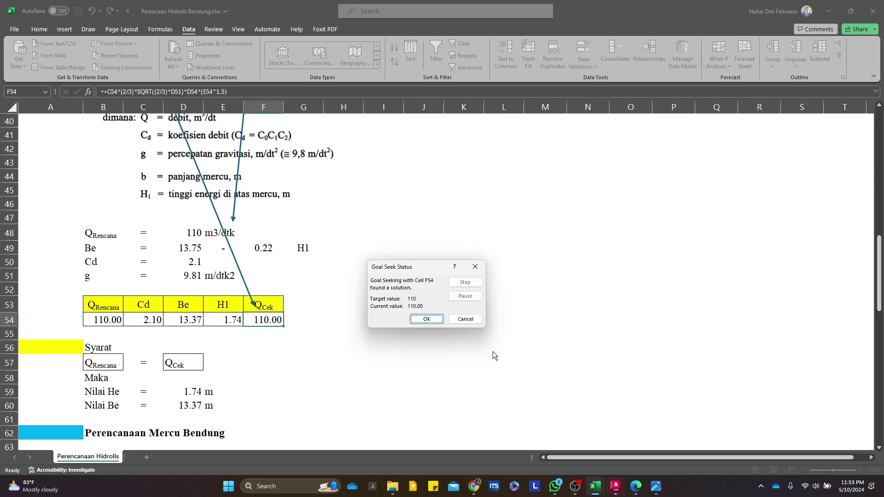
pyautogui.click(426, 319)
# Change the label in B59 to Nilai H1
pyautogui.click(225, 320)
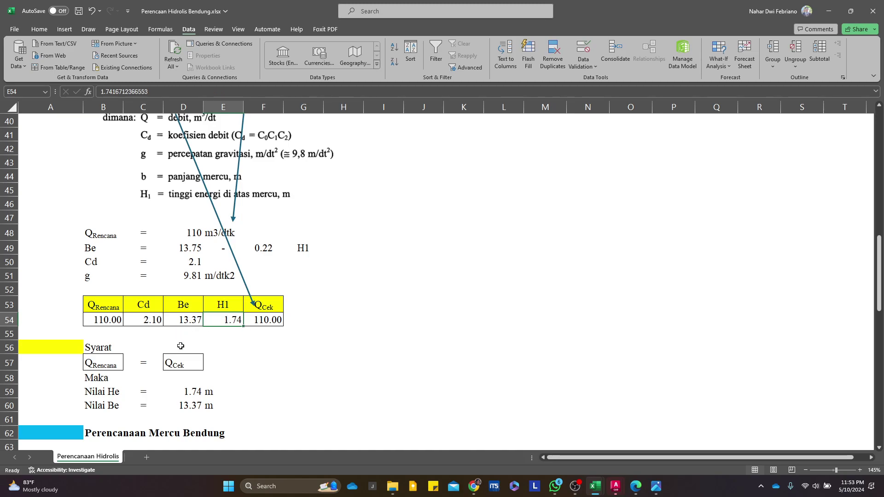
pyautogui.click(102, 396)
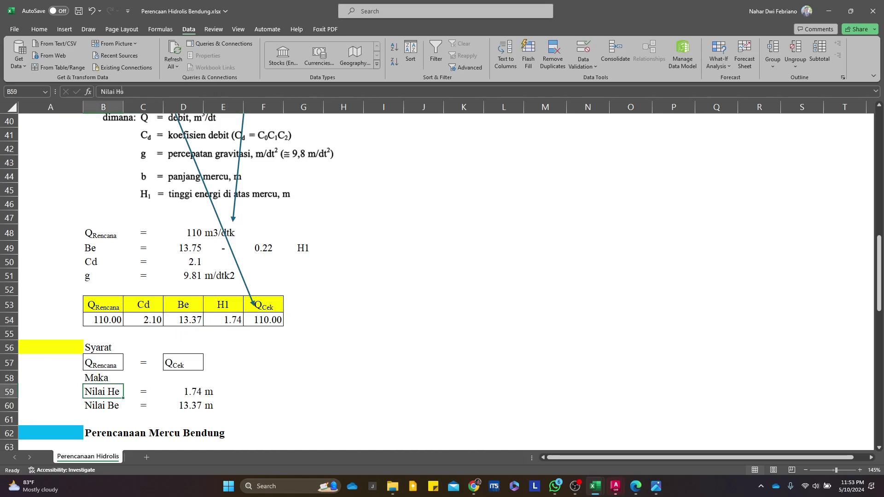
pyautogui.press('F2')
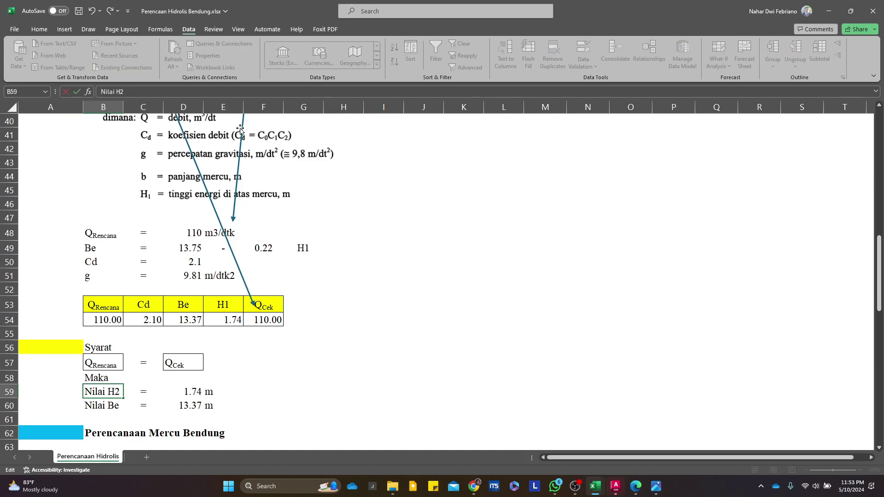
pyautogui.press('Return')
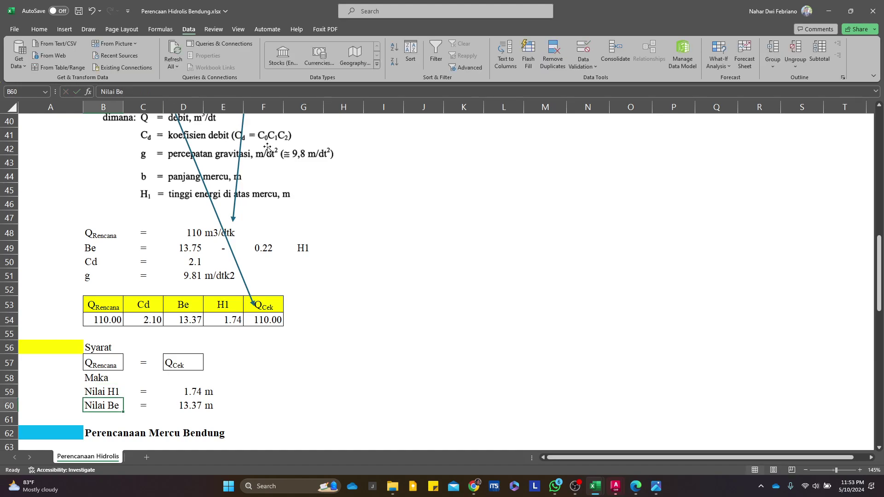
# Check the Nilai Be link in D60 and review the completed calculations down to the Perencanaan Mercu Bendung section
pyautogui.scroll(-1, 159, 365)
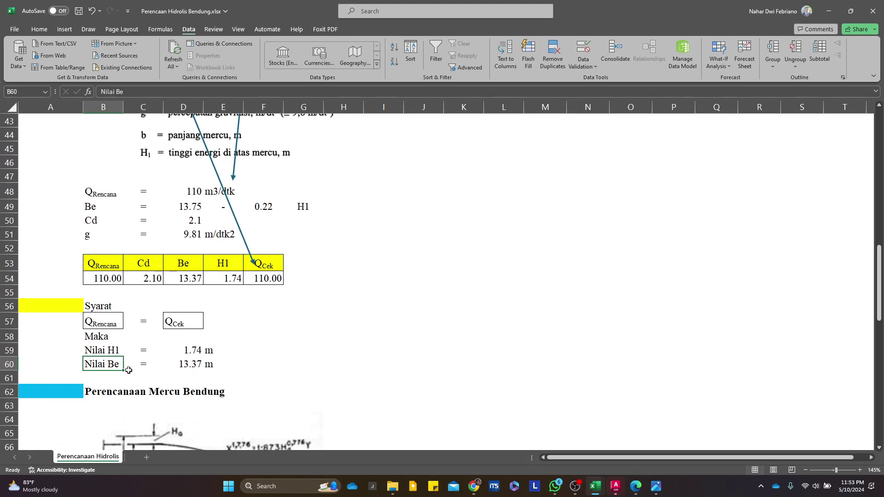
pyautogui.click(181, 362)
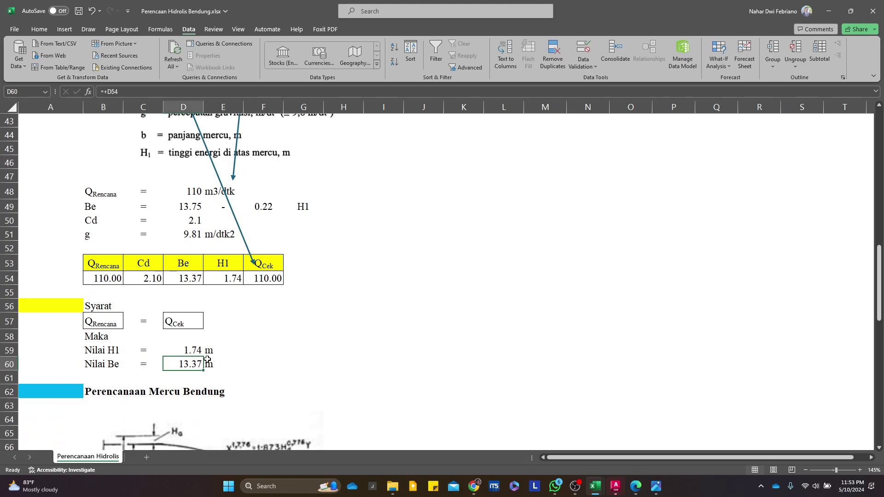
pyautogui.scroll(-4, 209, 356)
pyautogui.scroll(14, 387, 321)
pyautogui.scroll(-8, 384, 321)
pyautogui.scroll(-3, 375, 313)
pyautogui.scroll(11, 363, 308)
pyautogui.scroll(-6, 356, 277)
pyautogui.scroll(6, 356, 276)
pyautogui.scroll(-12, 357, 305)
pyautogui.scroll(-3, 357, 305)
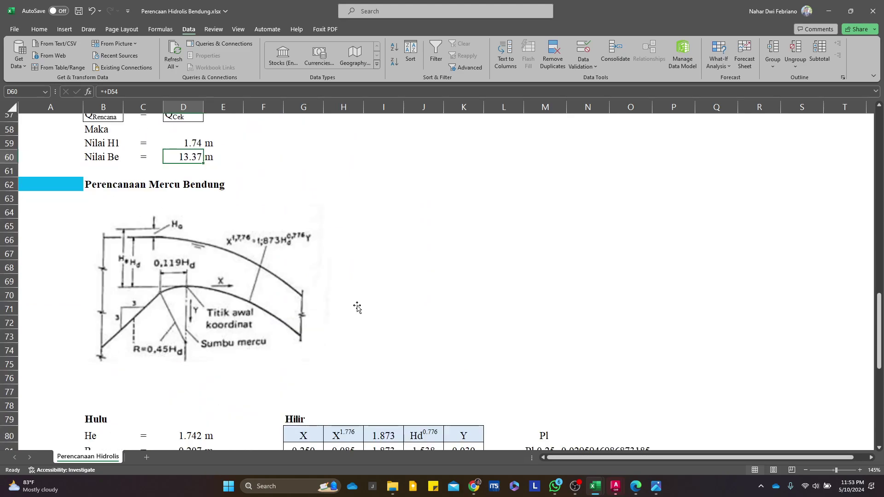
# Shrink the weir crest picture under Perencanaan Mercu Bendung and move it down to free row 64
pyautogui.click(220, 247)
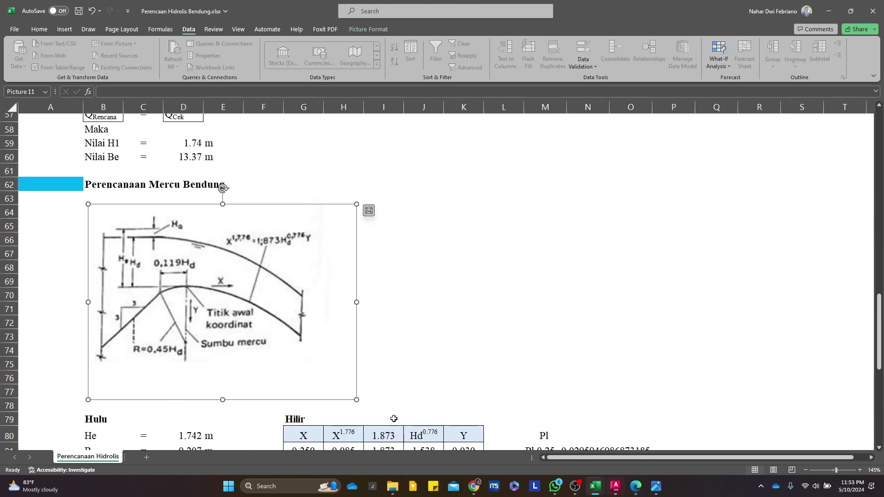
pyautogui.moveTo(356, 400); pyautogui.dragTo(322, 374)
pyautogui.moveTo(216, 287); pyautogui.dragTo(210, 319)
# Enter the subheading Tipe Ogee II in B64 above the crest picture and make it bold
pyautogui.click(97, 214)
pyautogui.write('Tipe Ogee II')
pyautogui.press('Return')
pyautogui.click(97, 214)
pyautogui.hotkey('ctrl', 'b')
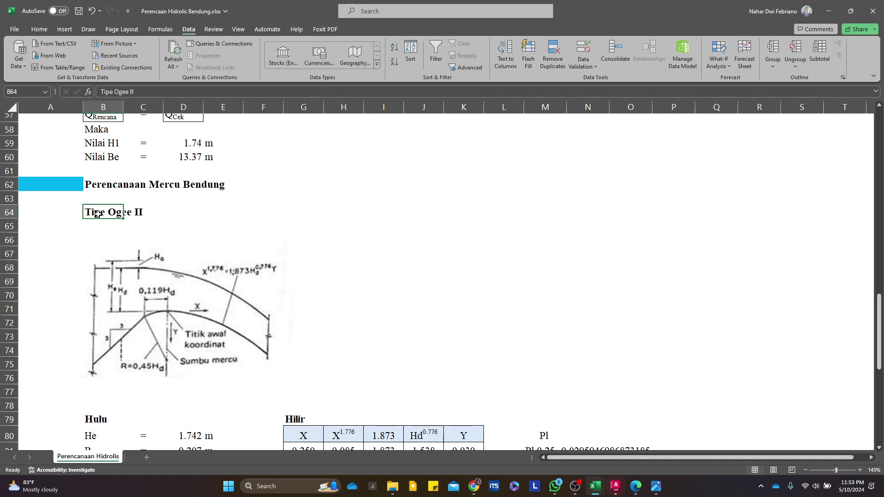
# Move the weir crest picture slightly up toward the Tipe Ogee II subheading
pyautogui.press('Return')
pyautogui.moveTo(168, 225); pyautogui.dragTo(167, 216)
pyautogui.click(371, 279)
pyautogui.scroll(-5, 371, 278)
pyautogui.scroll(5, 95, 276)
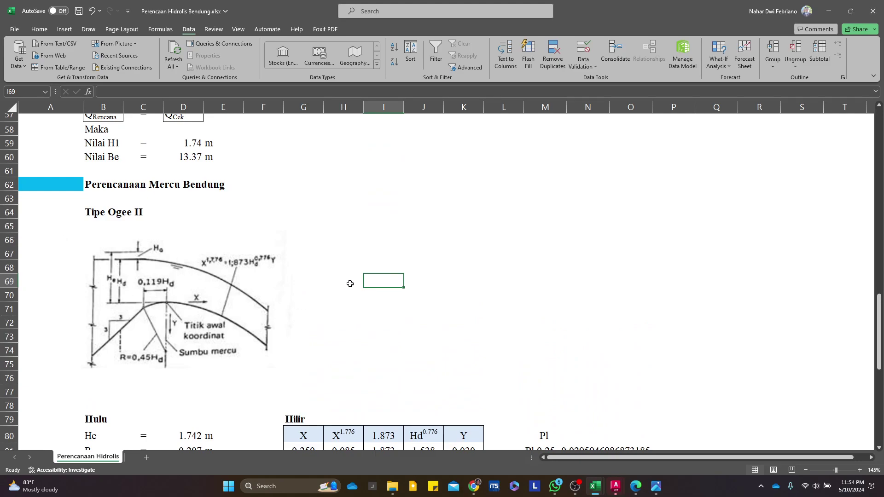
pyautogui.scroll(-4, 350, 288)
pyautogui.scroll(5, 355, 278)
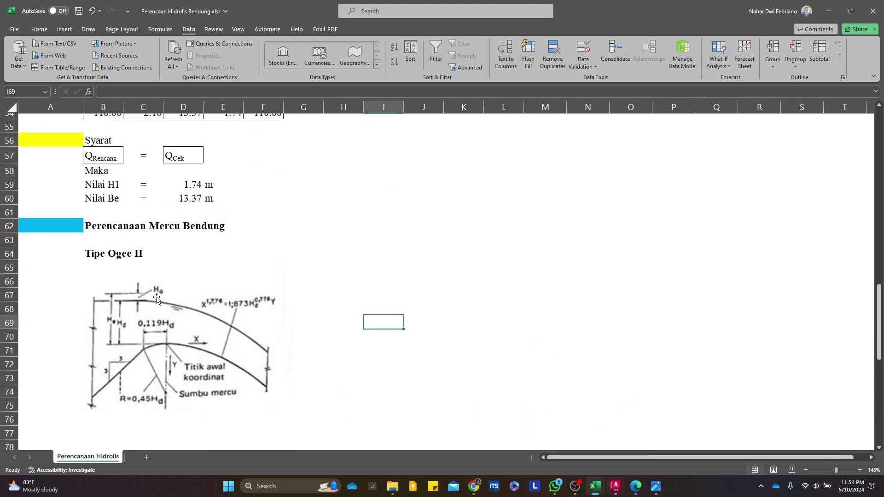
pyautogui.click(39, 30)
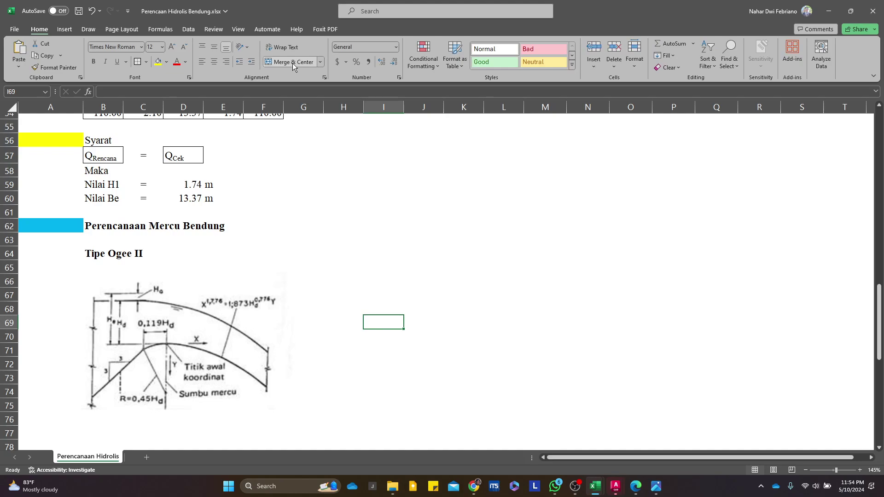
pyautogui.click(60, 30)
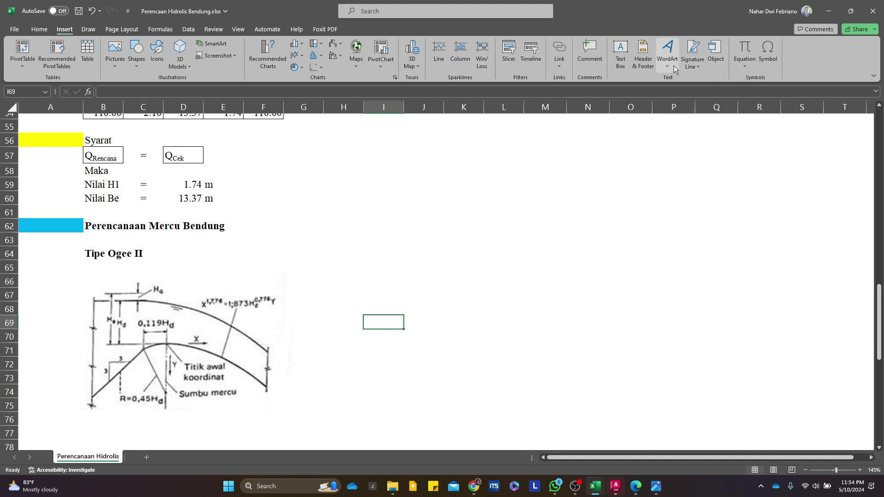
pyautogui.click(619, 65)
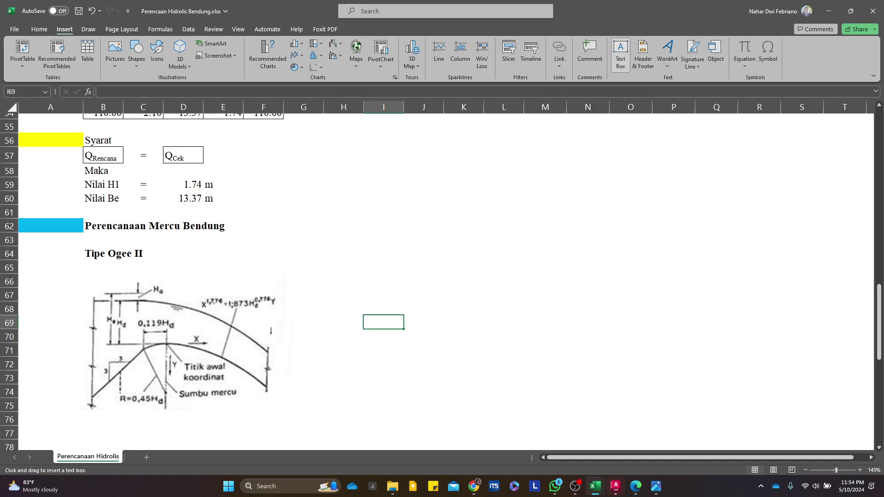
pyautogui.moveTo(51, 289); pyautogui.dragTo(128, 315)
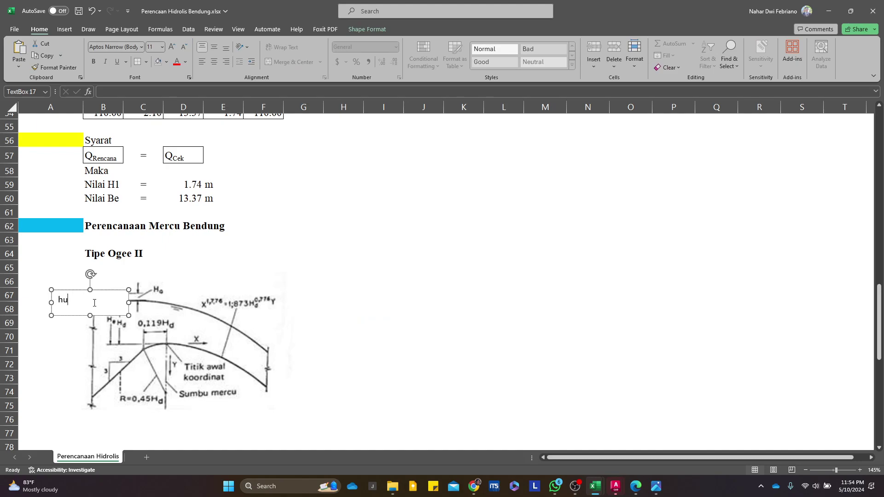
pyautogui.click(64, 371)
pyautogui.click(65, 306)
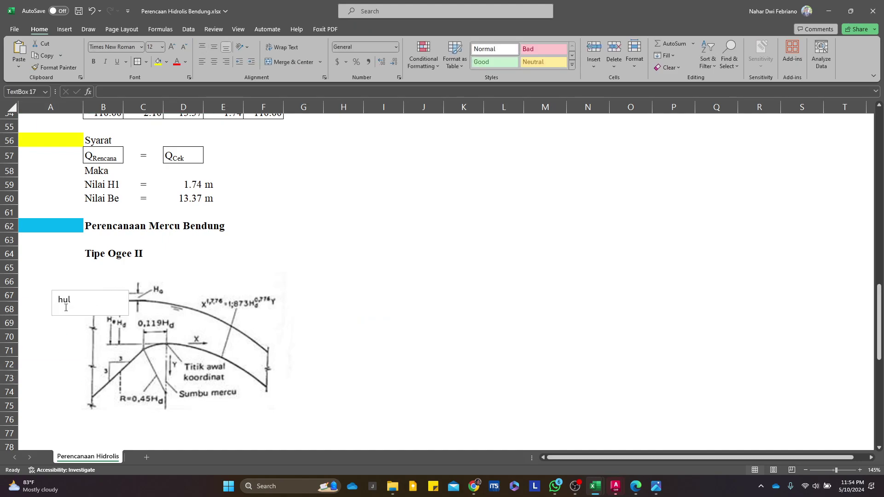
pyautogui.click(61, 315)
pyautogui.press('Delete')
# Label the two sides of the crest picture with Hulu in A68 and Hilir in H68
pyautogui.click(57, 306)
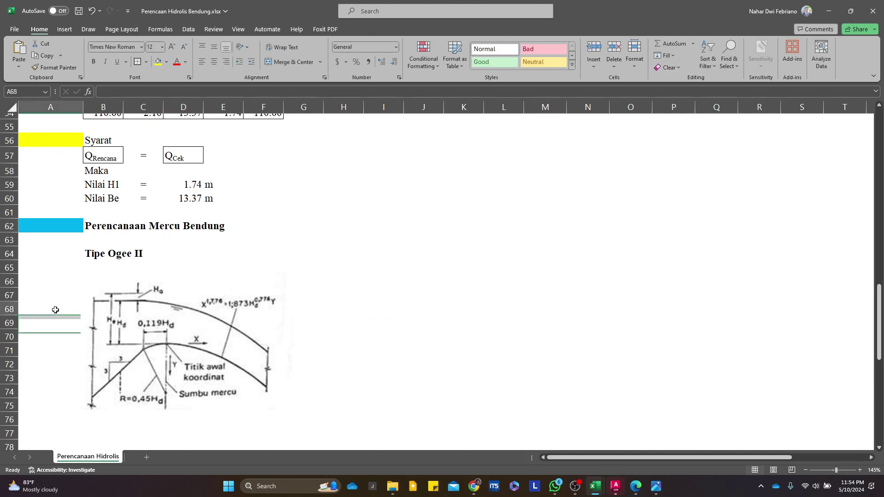
pyautogui.write('Hulu')
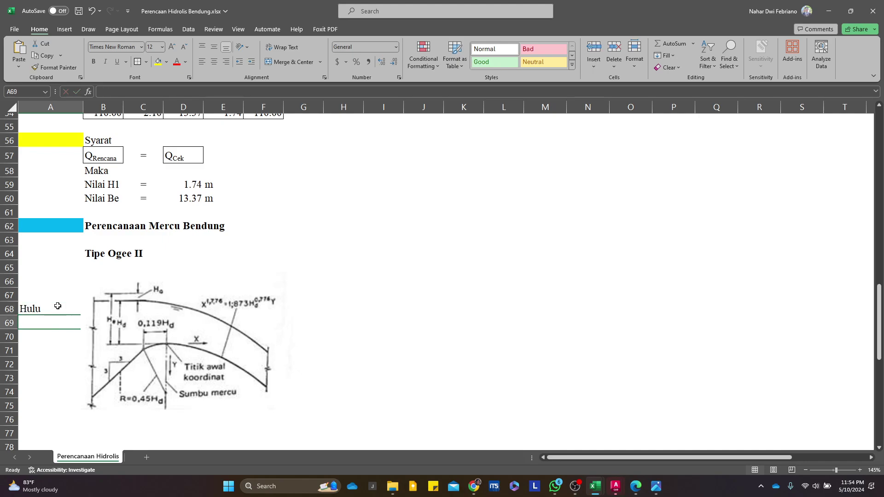
pyautogui.press('Right')
pyautogui.press('Right')
pyautogui.press('Right')
pyautogui.press('Right')
pyautogui.press('Right')
pyautogui.press('Right')
pyautogui.press('Right')
pyautogui.write('Hilir')
pyautogui.press('Return')
pyautogui.scroll(-1, 91, 293)
pyautogui.scroll(-1, 91, 293)
pyautogui.scroll(1, 119, 289)
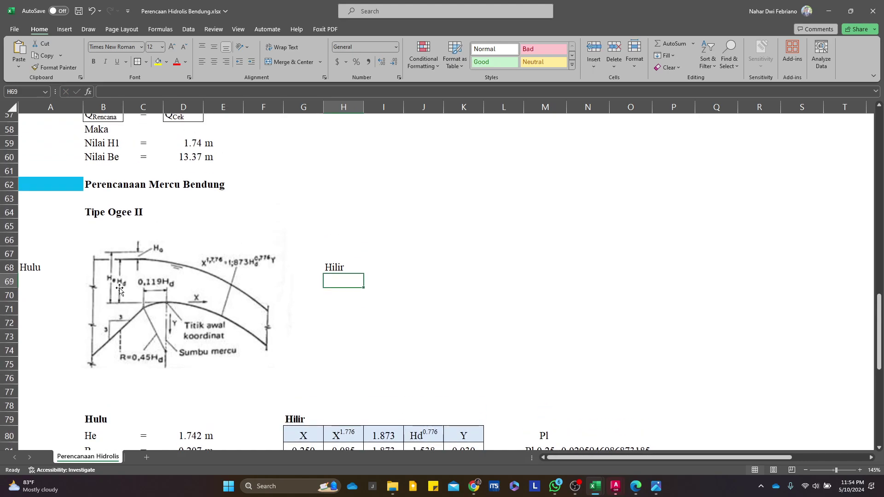
# Center the Hulu label in A68 and the Hilir label in H68 within their cells
pyautogui.click(50, 266)
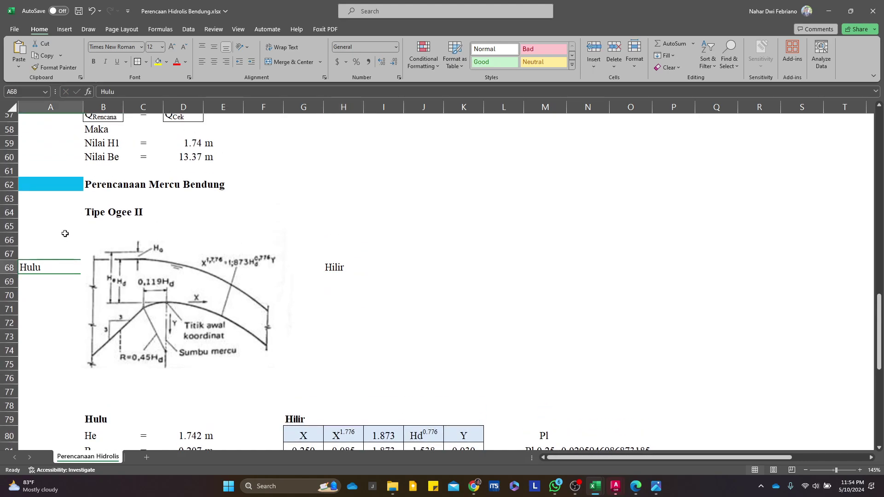
pyautogui.click(213, 61)
pyautogui.click(332, 271)
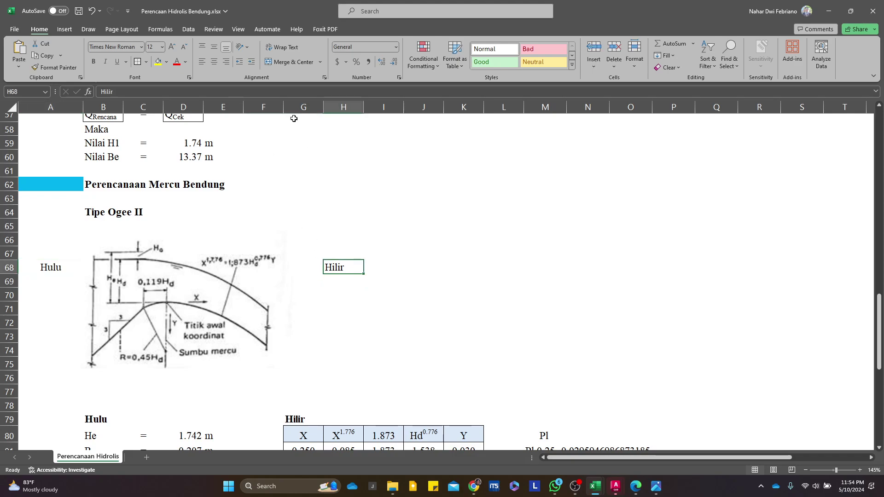
pyautogui.click(214, 62)
pyautogui.click(424, 350)
# Change the He label in B80 under Hulu to H1
pyautogui.scroll(-2, 130, 274)
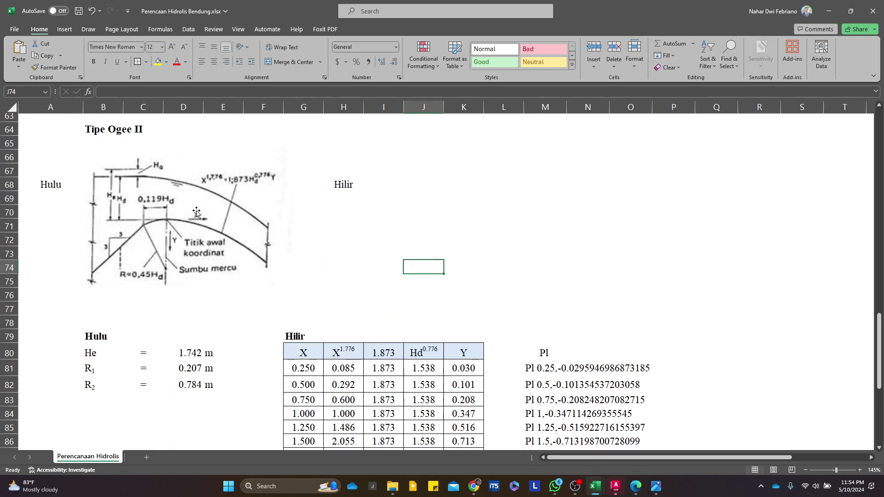
pyautogui.scroll(1, 161, 252)
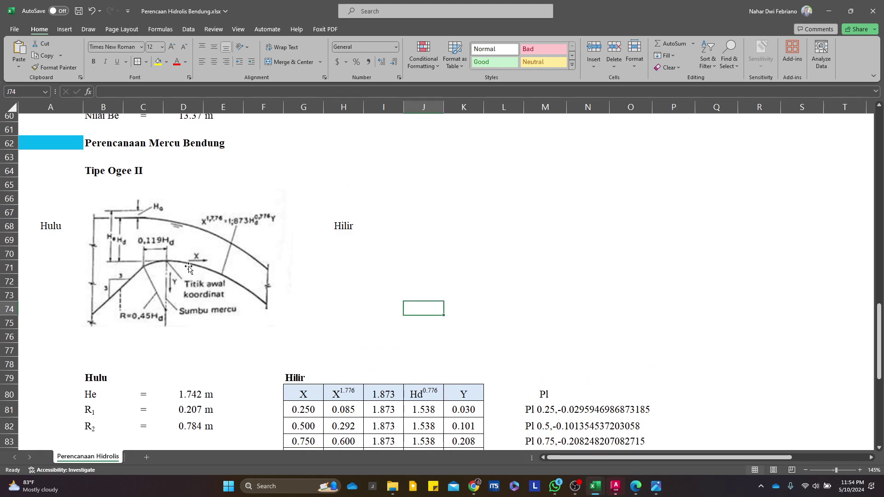
pyautogui.click(186, 397)
pyautogui.click(98, 397)
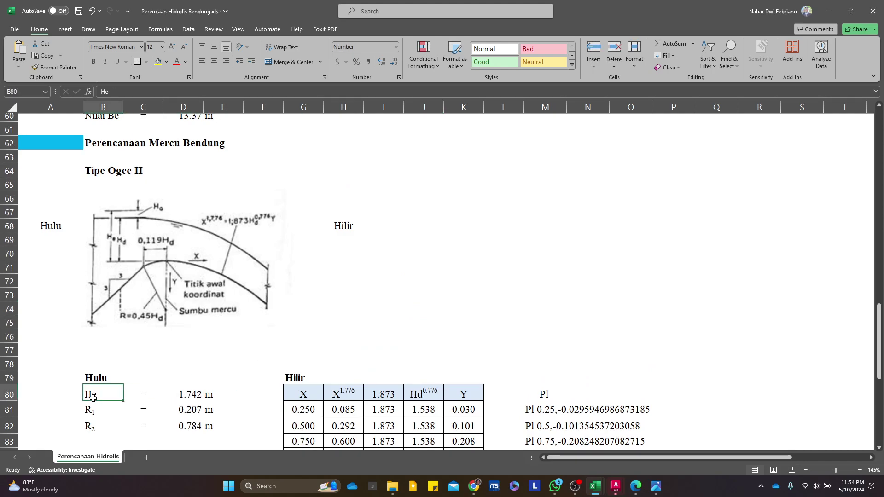
pyautogui.click(140, 96)
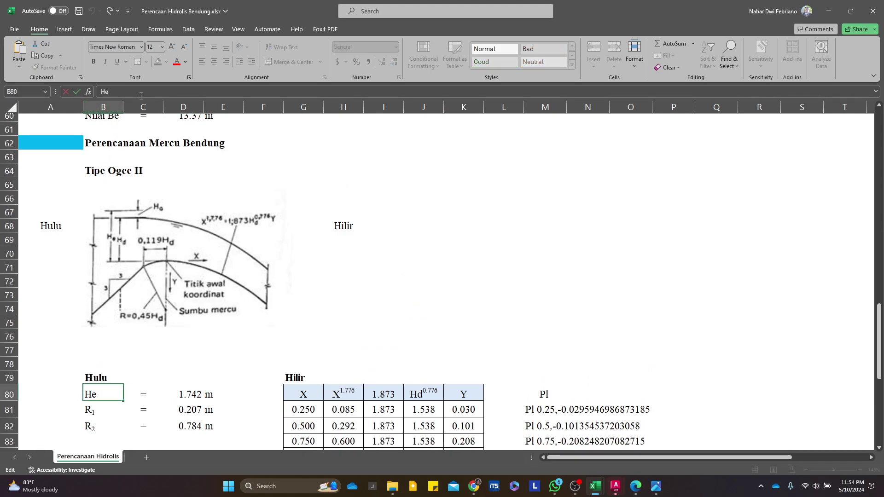
pyautogui.press('Return')
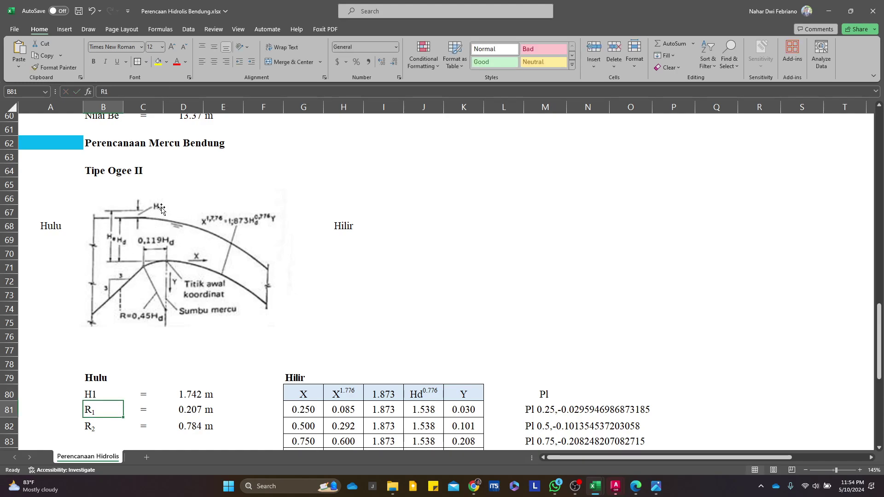
# Make the Hulu and Hilir labels in row 68 bold and italic
pyautogui.moveTo(51, 226); pyautogui.dragTo(351, 225)
pyautogui.hotkey('ctrl', 'b')
pyautogui.hotkey('ctrl', 'i')
pyautogui.click(383, 280)
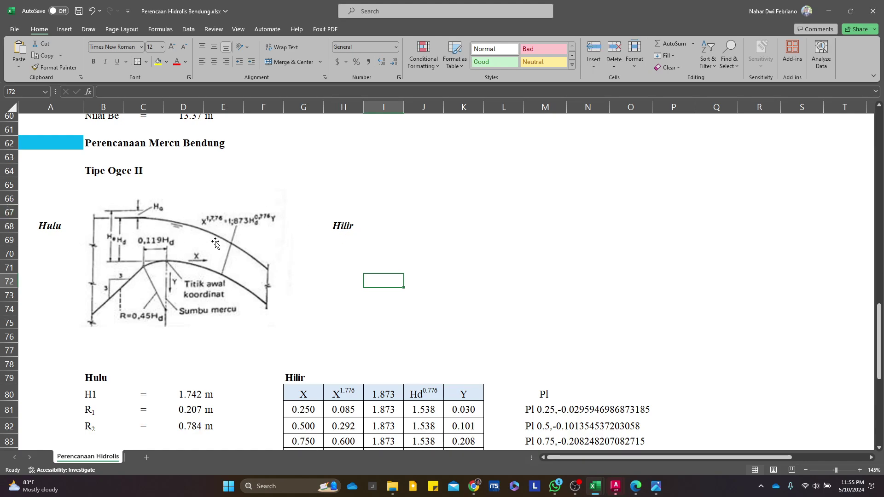
# Trace the H1 link in D80 back to its source and check the R1 formula in D81
pyautogui.scroll(-1, 300, 296)
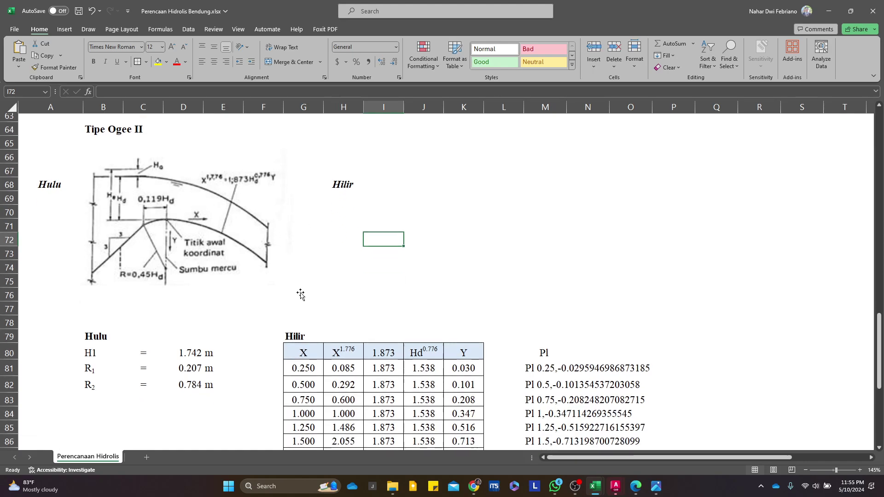
pyautogui.click(193, 357)
pyautogui.scroll(6, 192, 356)
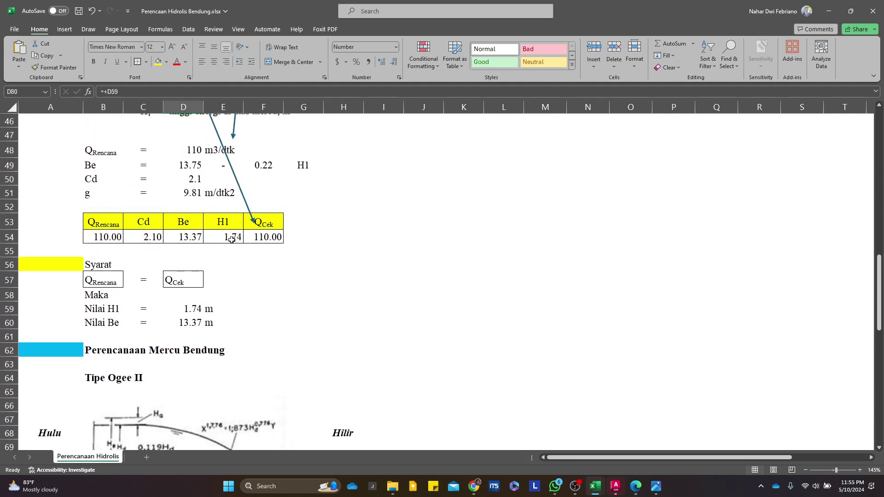
pyautogui.scroll(-5, 231, 240)
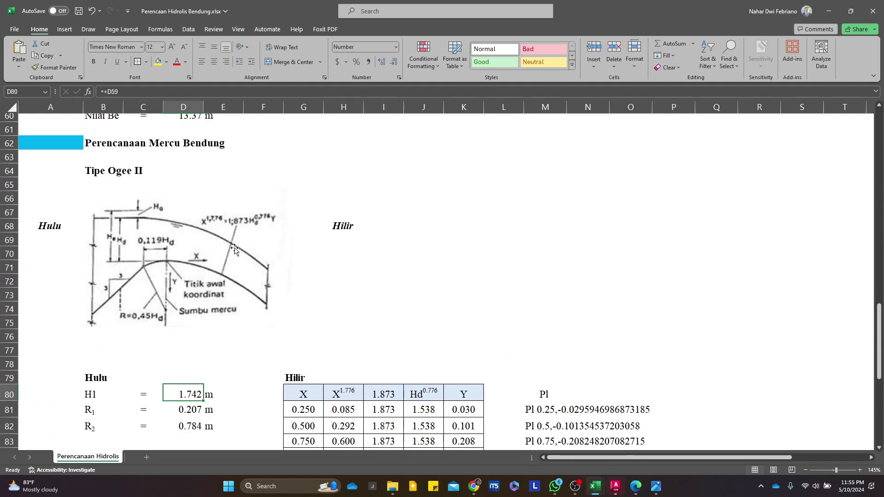
pyautogui.click(201, 405)
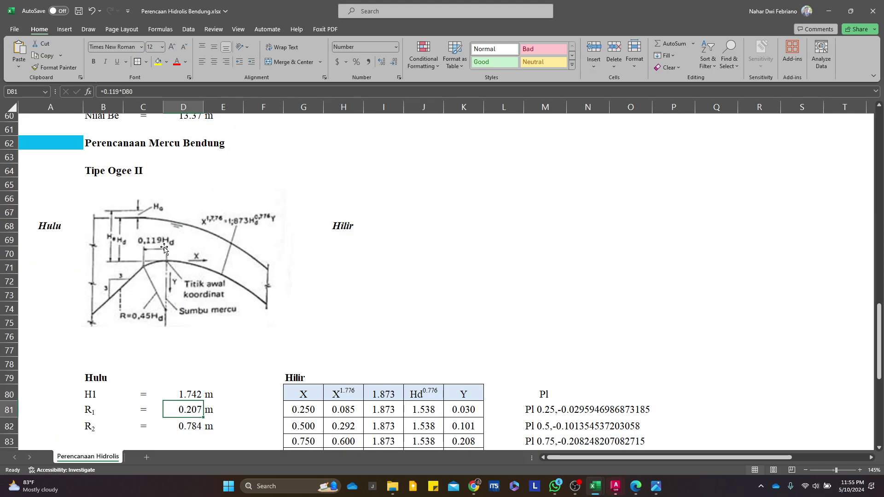
# Frame the 0,119Hd label in the crest picture with an unfilled rectangle about 0.66 cm high and 1.9 cm wide
pyautogui.click(65, 29)
pyautogui.click(136, 53)
pyautogui.click(164, 94)
pyautogui.moveTo(131, 232); pyautogui.dragTo(179, 249)
pyautogui.click(340, 43)
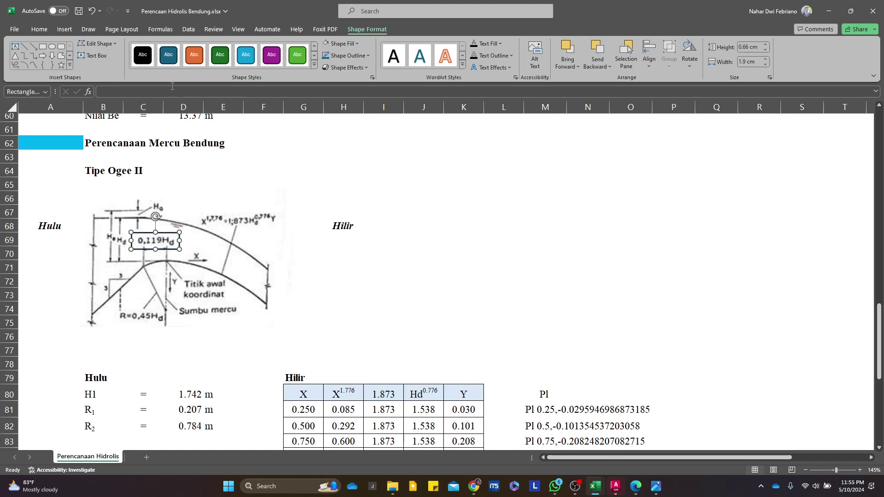
# Draw an arrow from the 0,119Hd frame to the R1 value in D81, starting at the middle of the frame's lower edge
pyautogui.click(64, 29)
pyautogui.click(137, 53)
pyautogui.click(151, 94)
pyautogui.moveTo(179, 249)
pyautogui.mouseDown()
pyautogui.moveTo(190, 395)
pyautogui.moveTo(198, 405)
pyautogui.mouseUp()
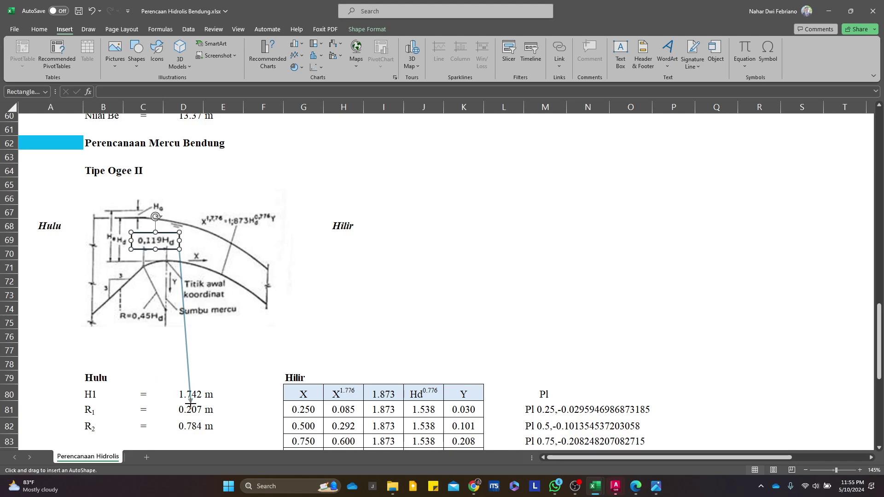
pyautogui.click(422, 307)
pyautogui.click(182, 281)
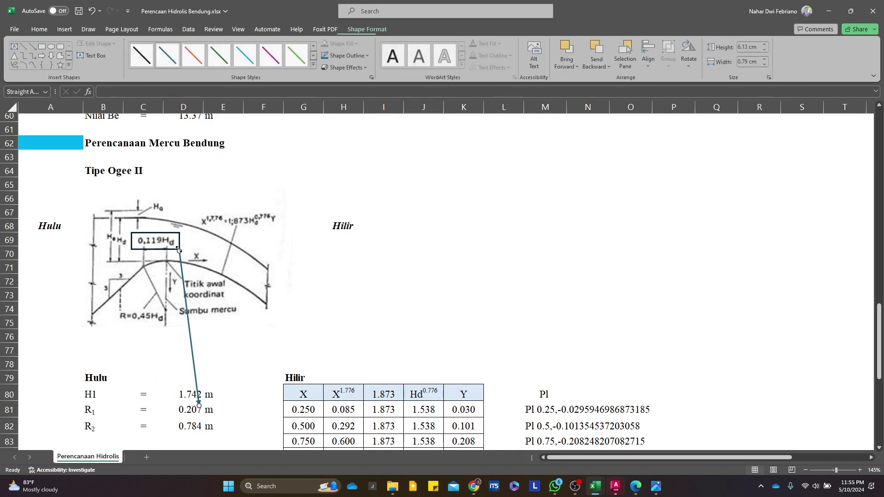
pyautogui.moveTo(171, 249); pyautogui.dragTo(155, 249)
pyautogui.click(159, 251)
# Copy the frame around the R=0,45Hd label and draw an arrow from it to the R2 value in D82
pyautogui.click(179, 249)
pyautogui.moveTo(181, 249); pyautogui.dragTo(166, 317)
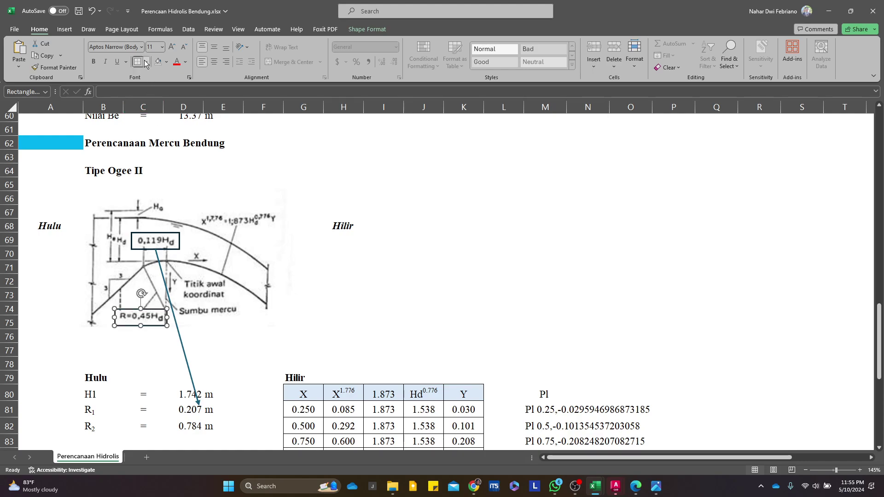
pyautogui.click(64, 29)
pyautogui.click(136, 53)
pyautogui.click(134, 362)
# Re-aim the two arrows so their tips point at the R1 label in B81 and the R2 label in B82
pyautogui.moveTo(165, 417); pyautogui.dragTo(96, 410)
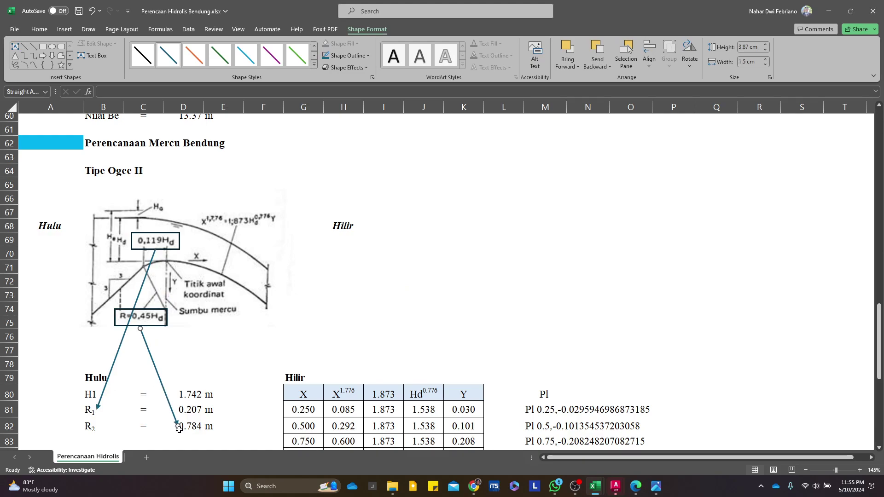
pyautogui.moveTo(168, 426); pyautogui.dragTo(98, 426)
pyautogui.click(503, 308)
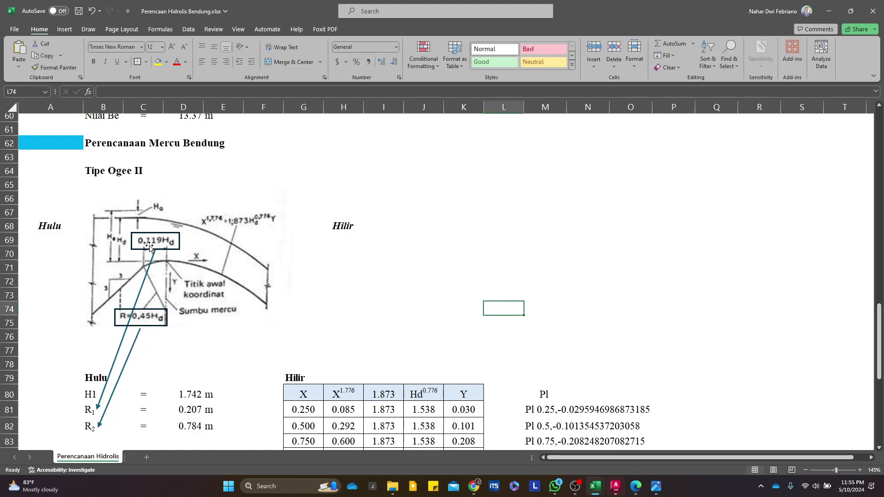
# Clear the R1 value in D81 and re-enter its formula as =0.119*D80
pyautogui.scroll(1, 153, 242)
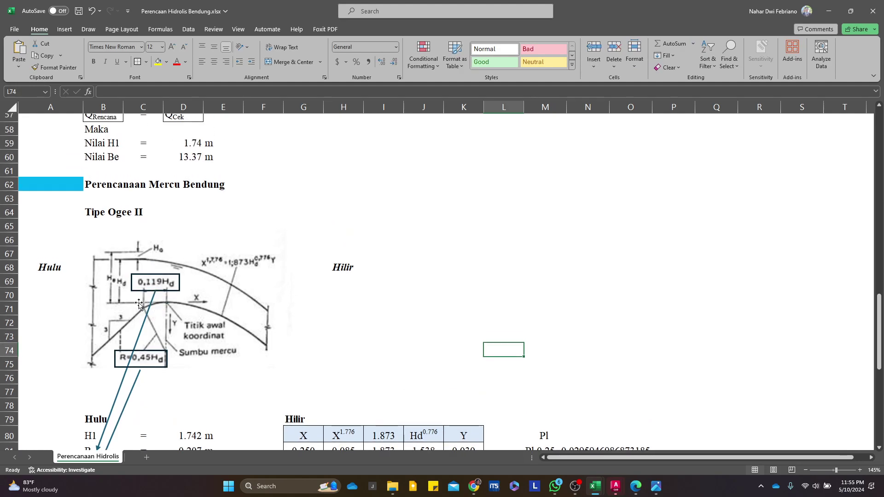
pyautogui.scroll(-2, 139, 304)
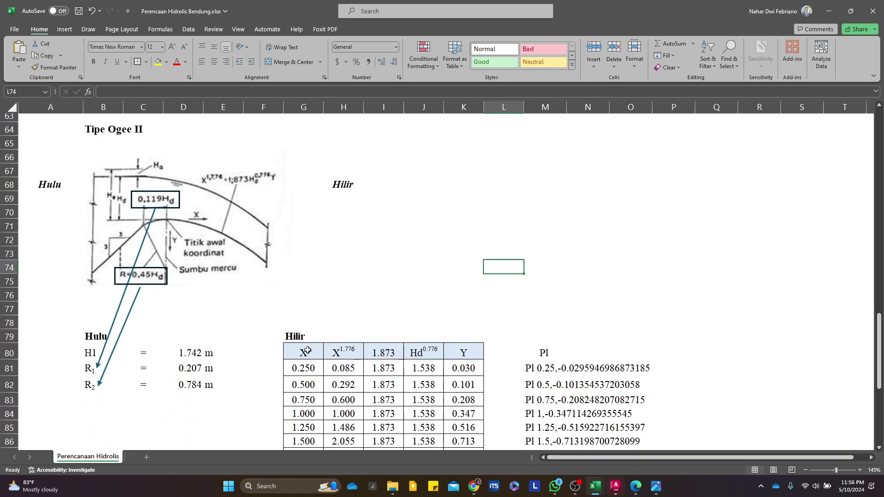
pyautogui.click(194, 367)
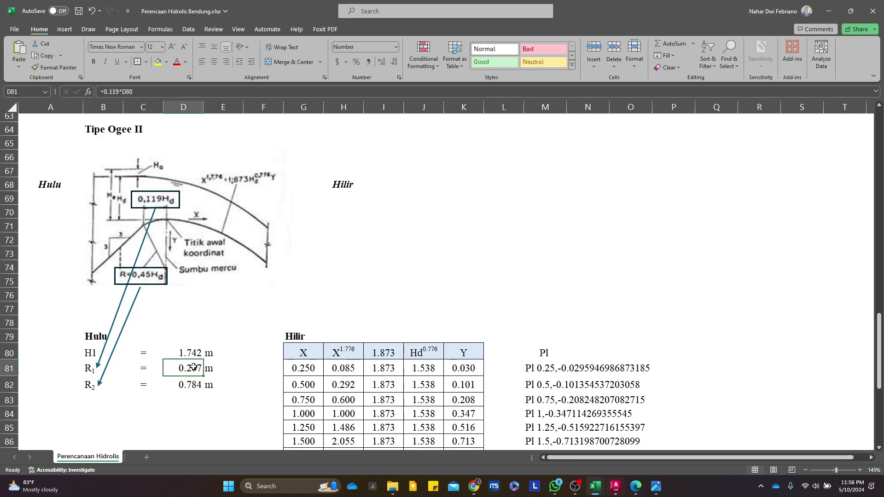
pyautogui.press('BackSpace')
pyautogui.press('Escape')
pyautogui.press('Delete')
pyautogui.write('=')
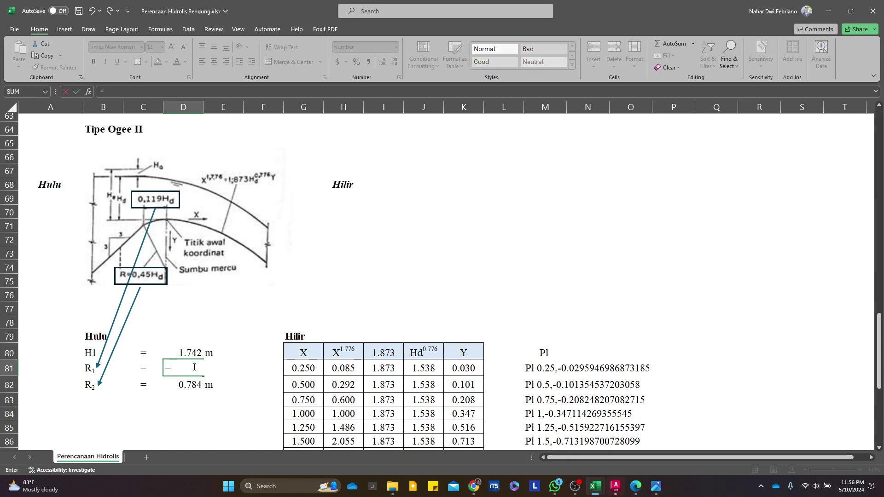
pyautogui.write('0.119')
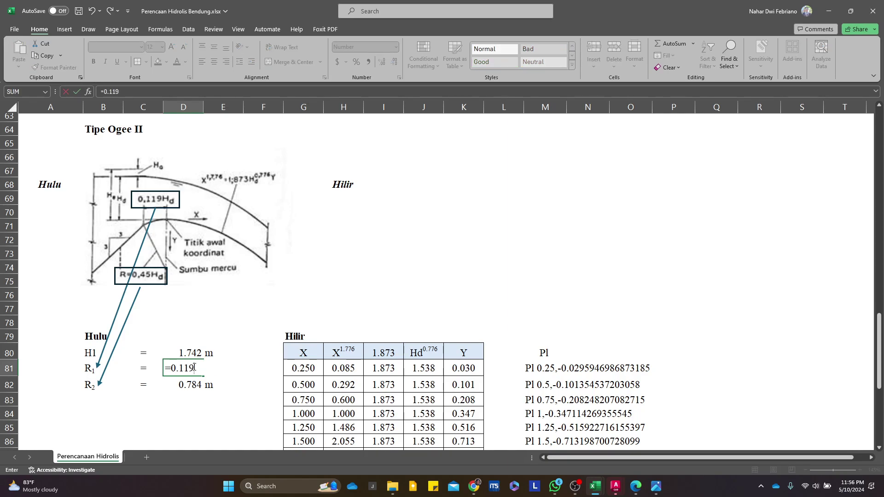
pyautogui.write('*D80')
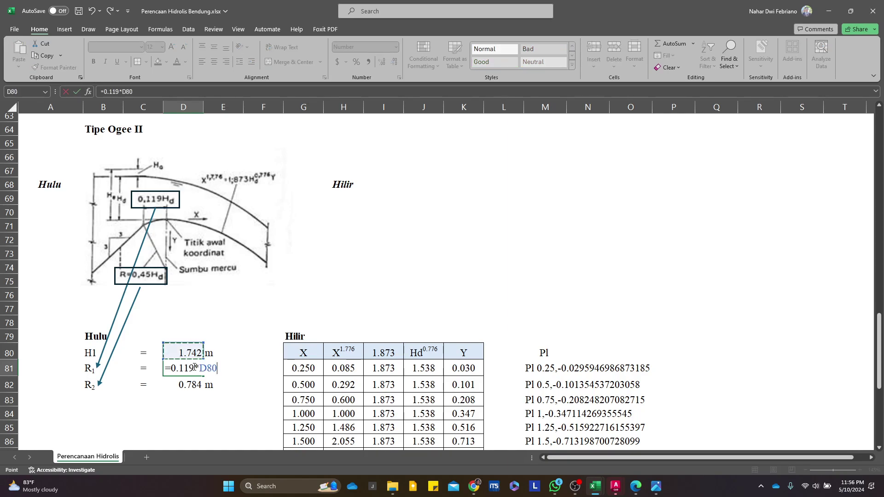
pyautogui.press('Return')
# Rebuild the R2 value in D82 with the formula =0.45*D80
pyautogui.write('+')
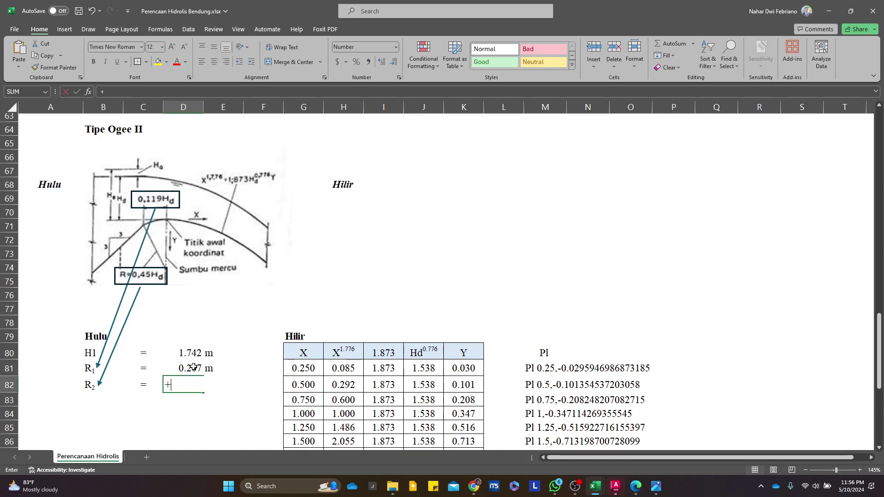
pyautogui.write('0.45')
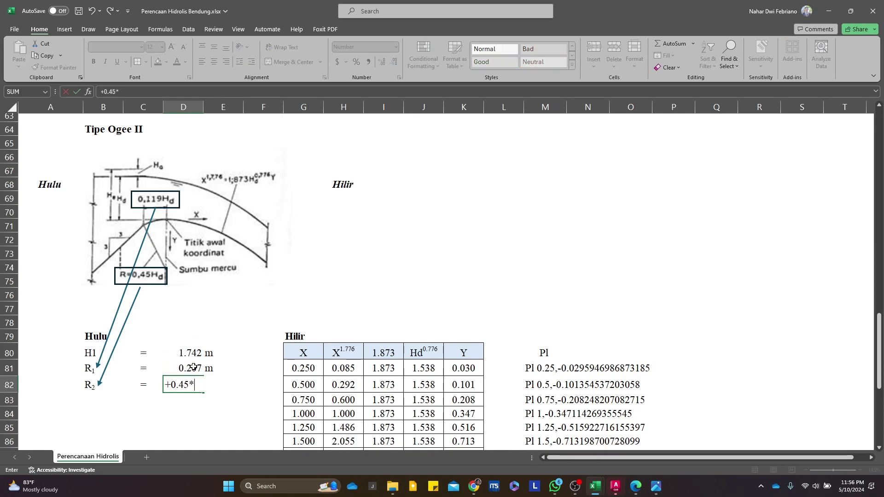
pyautogui.write('*')
pyautogui.press('Up')
pyautogui.press('Up')
pyautogui.press('Return')
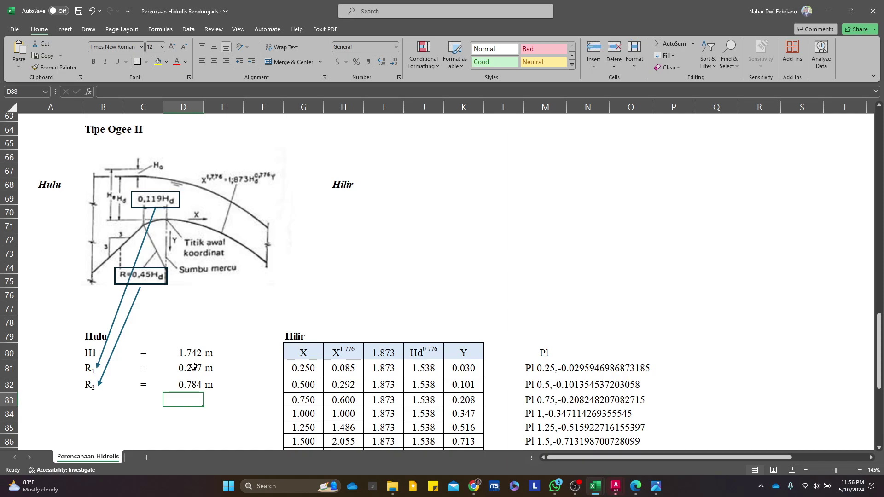
pyautogui.press('Up')
pyautogui.click(225, 368)
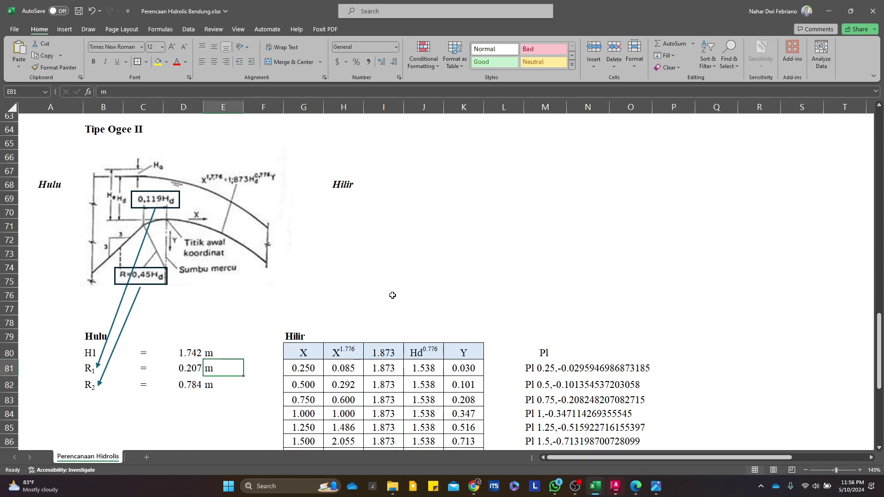
# Examine the Ogee II crest section and the downstream coordinate table beneath it
pyautogui.scroll(-3, 401, 296)
pyautogui.scroll(3, 322, 165)
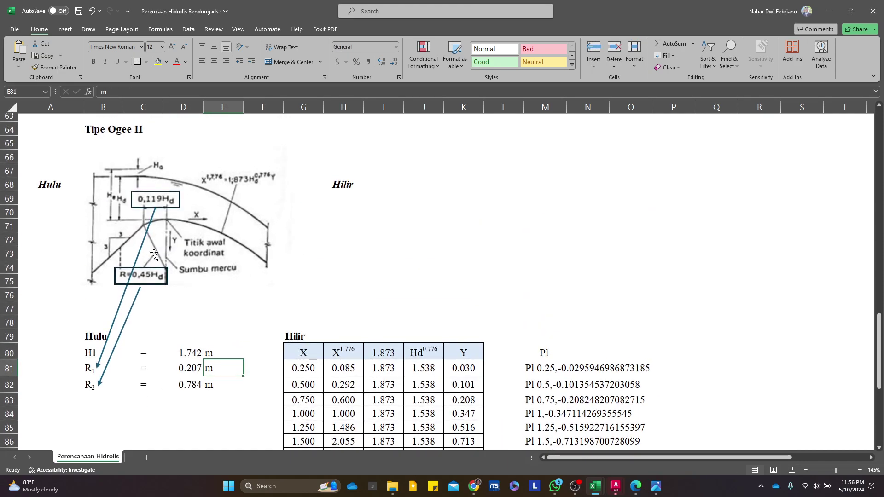
pyautogui.scroll(18, 347, 292)
pyautogui.scroll(-3, 350, 291)
pyautogui.scroll(-20, 350, 292)
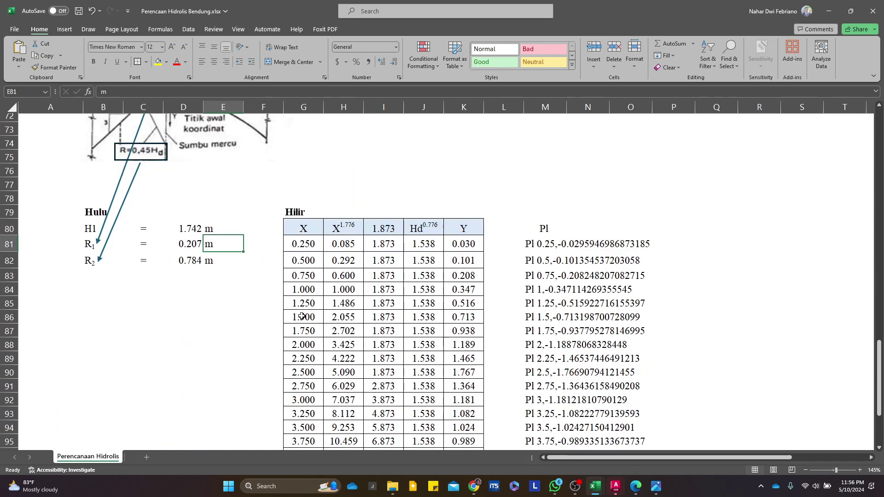
pyautogui.scroll(3, 338, 281)
pyautogui.click(340, 270)
pyautogui.scroll(2, 340, 270)
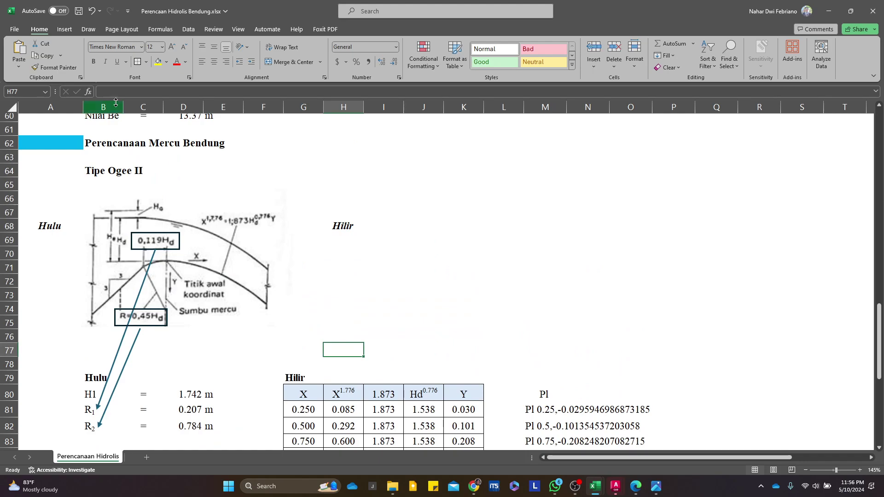
# Duplicate the frame around 0,119Hd and fit the copy around the X^1,776=1,873Hd^0,776Y equation in the picture
pyautogui.click(55, 30)
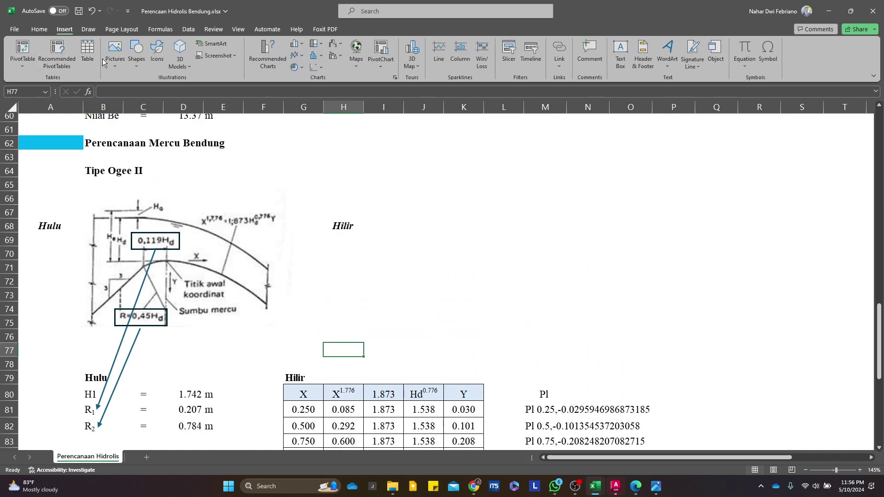
pyautogui.click(177, 246)
pyautogui.click(179, 244)
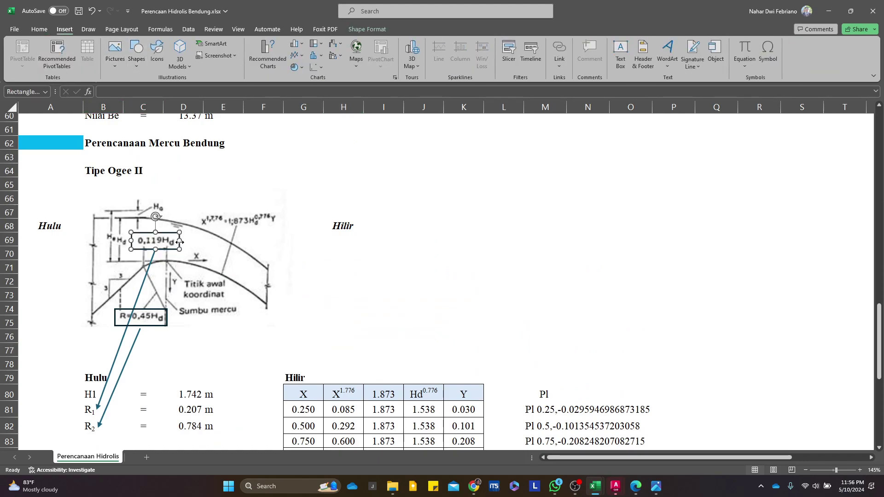
pyautogui.hotkey('ctrl', 'd')
pyautogui.moveTo(176, 259); pyautogui.dragTo(265, 231)
pyautogui.click(490, 276)
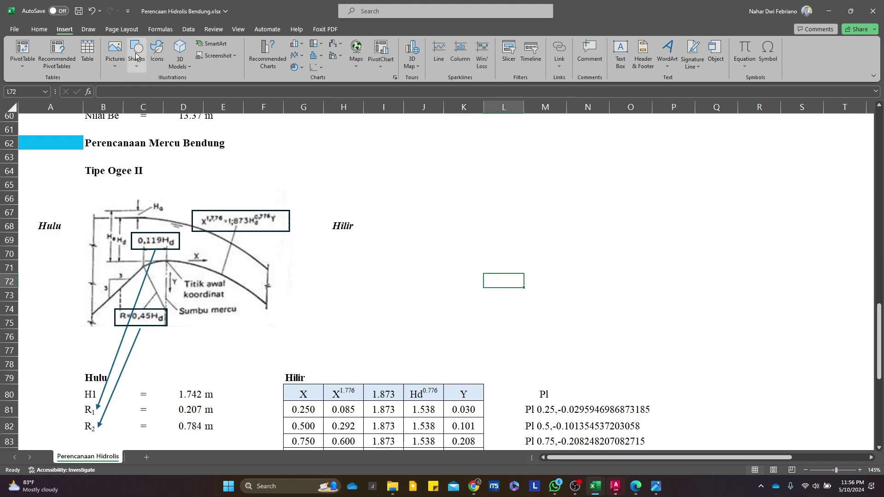
# Draw an arrow from the lower edge of the equation frame to the Hilir heading above the downstream table
pyautogui.click(136, 52)
pyautogui.click(159, 92)
pyautogui.moveTo(244, 231)
pyautogui.mouseDown()
pyautogui.moveTo(292, 321)
pyautogui.moveTo(294, 367)
pyautogui.mouseUp()
pyautogui.click(545, 308)
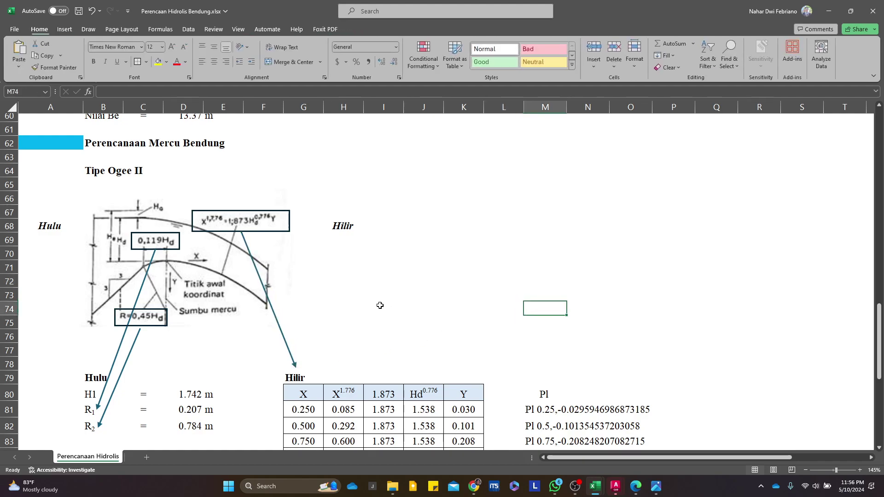
# Clear the values in the Hilir table from the X column through the Y column, keeping the header row
pyautogui.scroll(-4, 387, 309)
pyautogui.scroll(4, 359, 317)
pyautogui.scroll(-1, 382, 276)
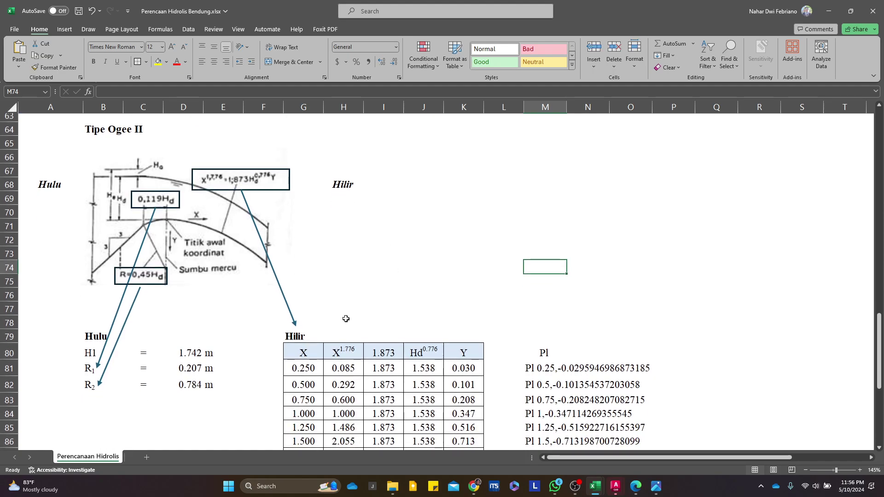
pyautogui.scroll(-4, 321, 371)
pyautogui.moveTo(306, 203); pyautogui.dragTo(459, 416)
pyautogui.press('Delete')
pyautogui.scroll(4, 460, 414)
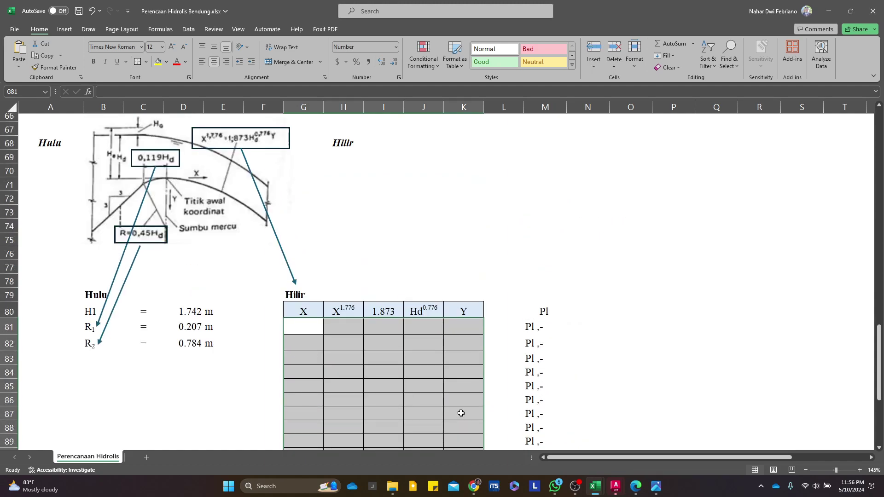
# Enter 0.2 as the first X value in G81 and calculate its power in H81 with =G81^1.776
pyautogui.click(311, 365)
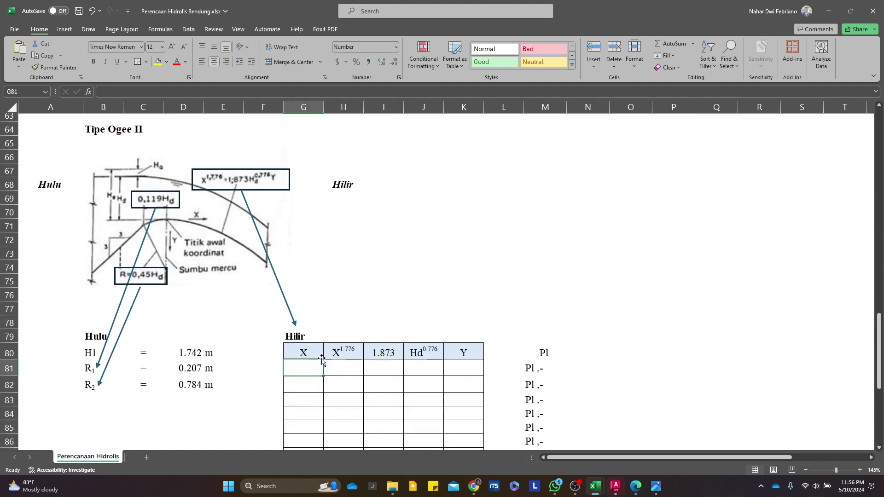
pyautogui.write('0.2')
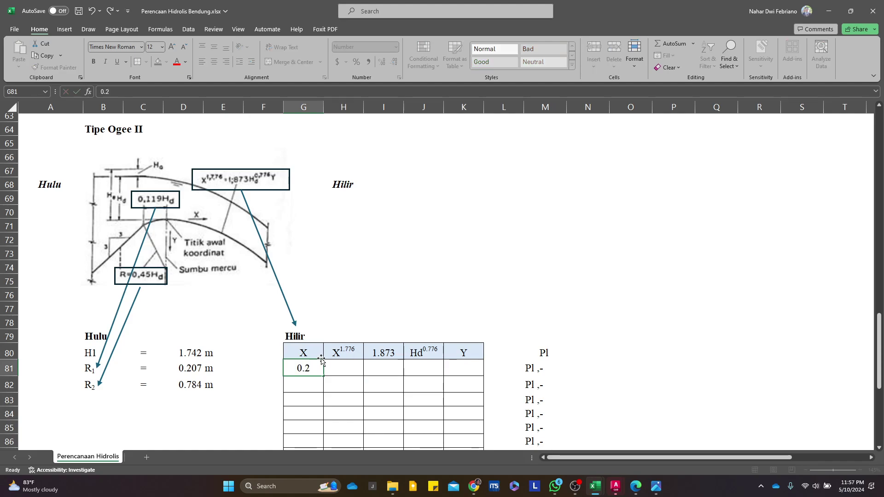
pyautogui.press('Return')
pyautogui.click(332, 368)
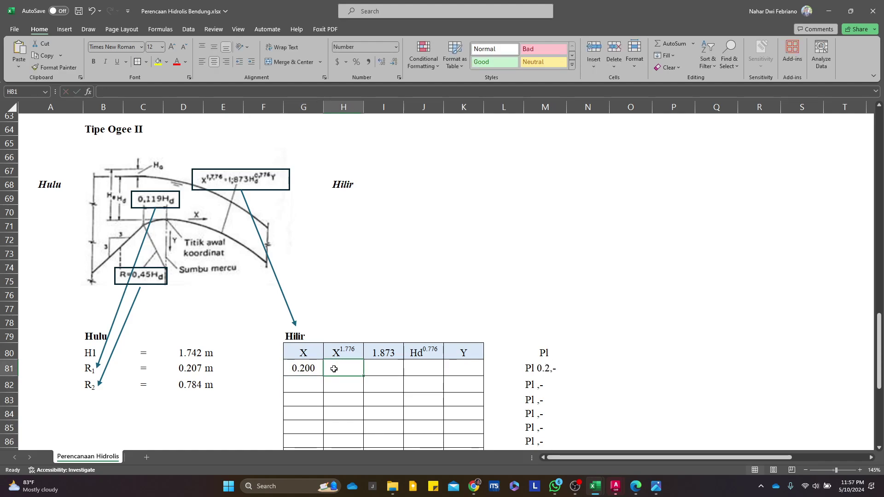
pyautogui.write('+')
pyautogui.press('Left')
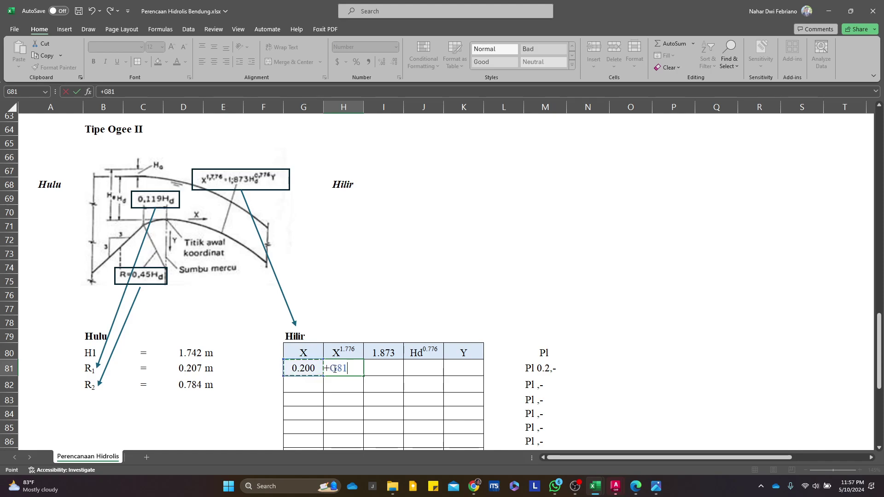
pyautogui.write('^1.776')
pyautogui.press('Return')
pyautogui.press('Up')
pyautogui.press('Right')
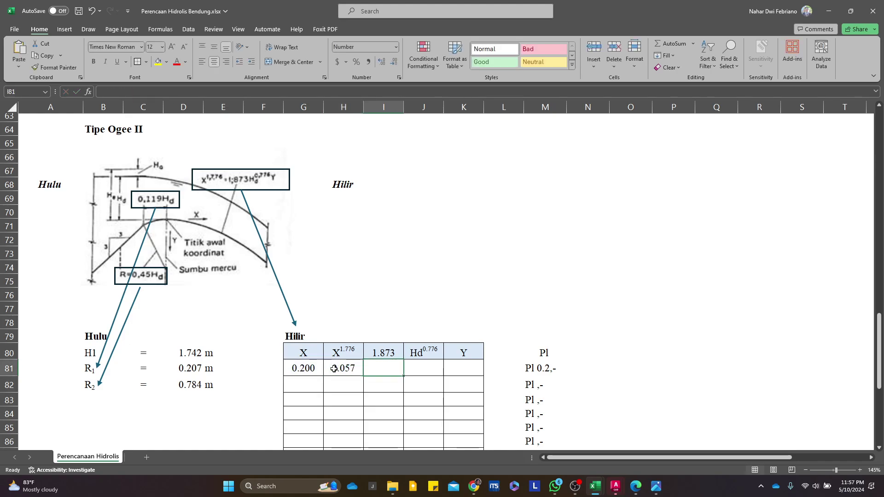
# Fill I81 with a reference to the 1.873 coefficient in the header cell above it
pyautogui.write('+')
pyautogui.press('Up')
pyautogui.press('Tab')
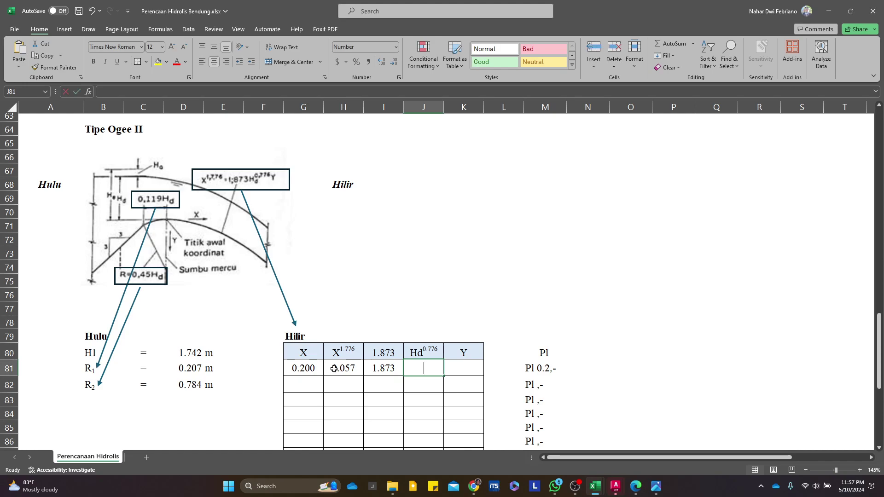
# Calculate the Hd term in J81 with the formula =D80^0.776 and check the formula
pyautogui.write('+')
pyautogui.press('Left')
pyautogui.press('Left')
pyautogui.press('Left')
pyautogui.press('Left')
pyautogui.press('Left')
pyautogui.press('Left')
pyautogui.press('Up')
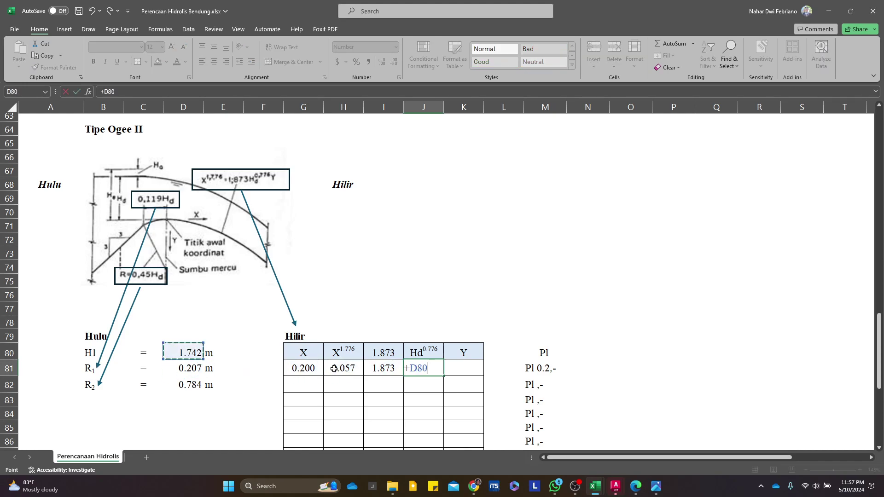
pyautogui.write('^0.776')
pyautogui.press('Return')
pyautogui.press('Up')
pyautogui.press('F2')
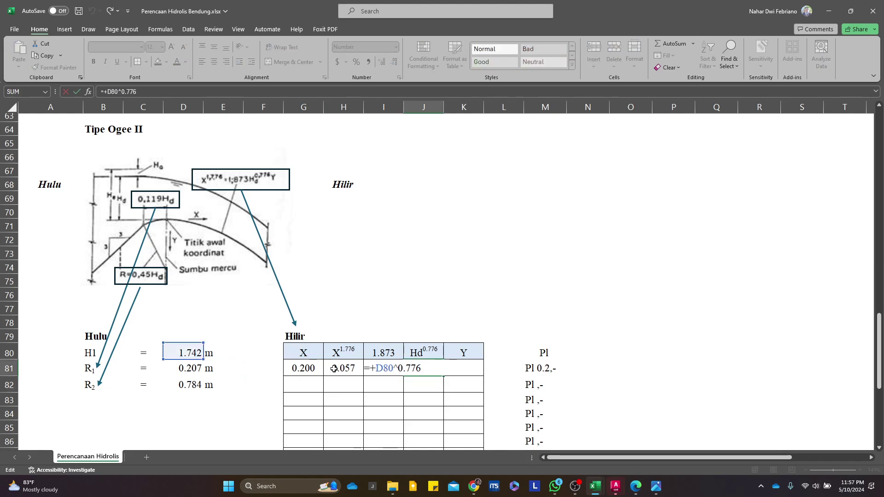
pyautogui.press('Return')
pyautogui.press('Up')
pyautogui.press('Right')
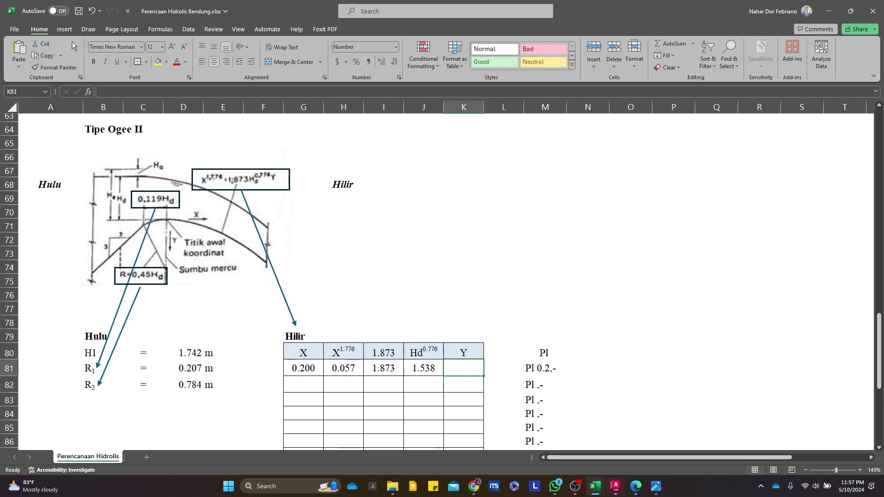
# Draw a rectangle about 1.11 cm wide and 1.06 cm high over the X^1,776 term of the equation
pyautogui.click(88, 29)
pyautogui.click(110, 31)
pyautogui.click(65, 29)
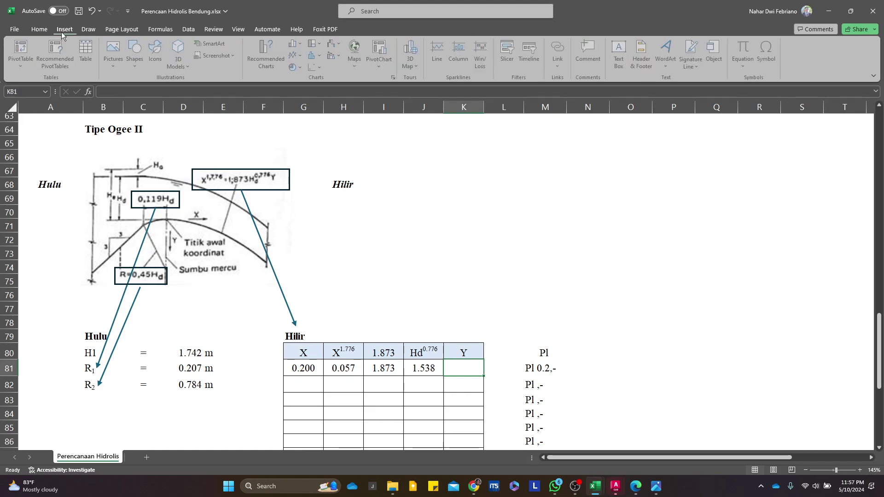
pyautogui.click(135, 53)
pyautogui.click(167, 94)
pyautogui.moveTo(194, 164); pyautogui.dragTo(223, 190)
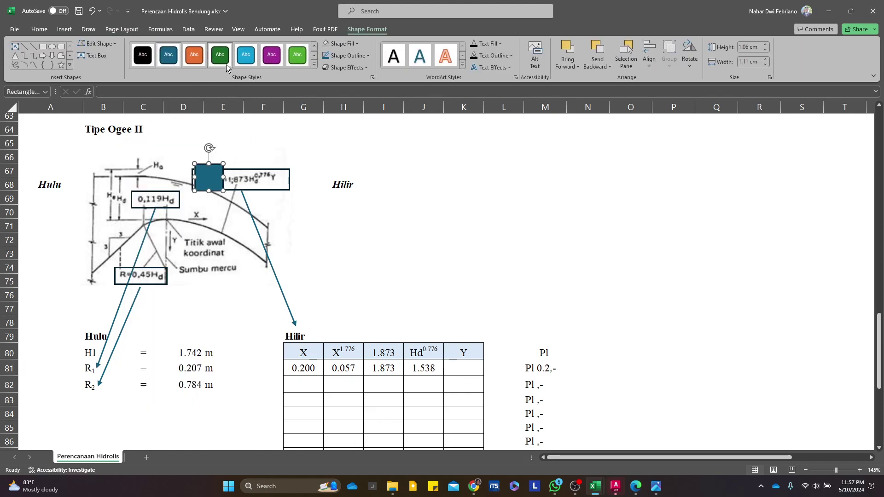
# Remove the fill of the rectangle over the X^1,776 term and give it an orange outline
pyautogui.click(329, 44)
pyautogui.click(368, 55)
pyautogui.click(350, 158)
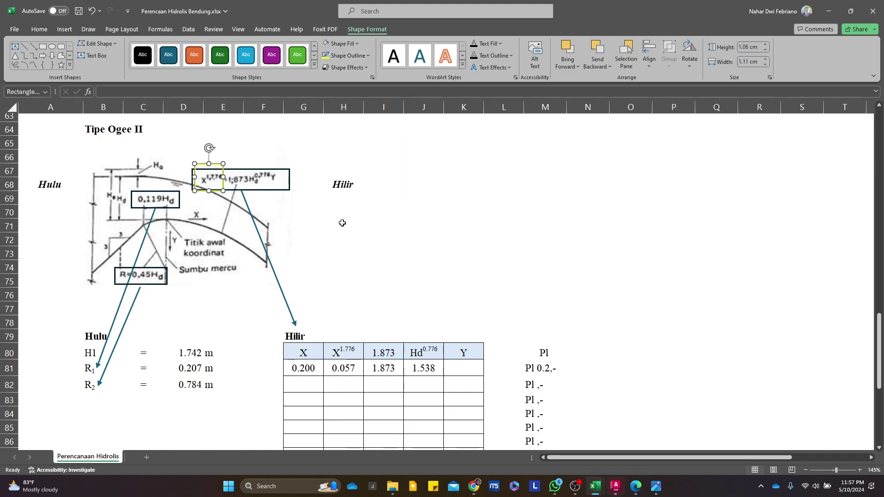
pyautogui.click(368, 55)
pyautogui.click(363, 95)
pyautogui.click(478, 321)
# Widen the orange frame to about 1.24 cm so it encloses the whole X^1,776 term
pyautogui.click(227, 180)
pyautogui.moveTo(225, 180); pyautogui.dragTo(227, 177)
pyautogui.hotkey('ctrl', 'z')
pyautogui.click(223, 183)
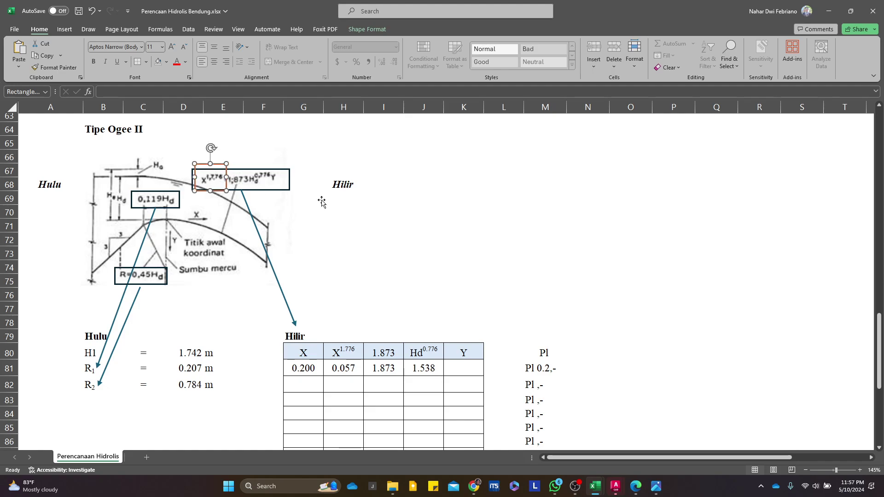
pyautogui.press('Escape')
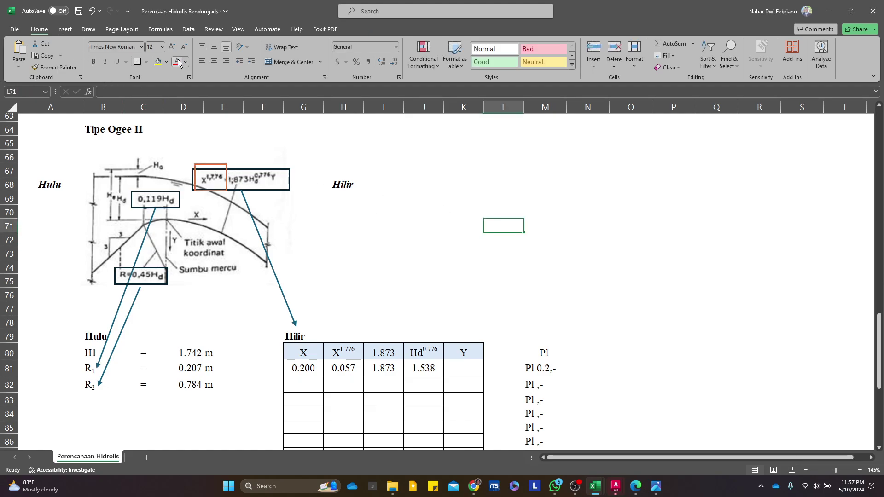
# Draw an arrow from the X^1,776 frame to the value in H81 and style it orange
pyautogui.click(64, 29)
pyautogui.click(145, 60)
pyautogui.click(151, 90)
pyautogui.moveTo(210, 191)
pyautogui.mouseDown()
pyautogui.moveTo(322, 361)
pyautogui.moveTo(337, 364)
pyautogui.mouseUp()
pyautogui.click(194, 55)
pyautogui.click(544, 266)
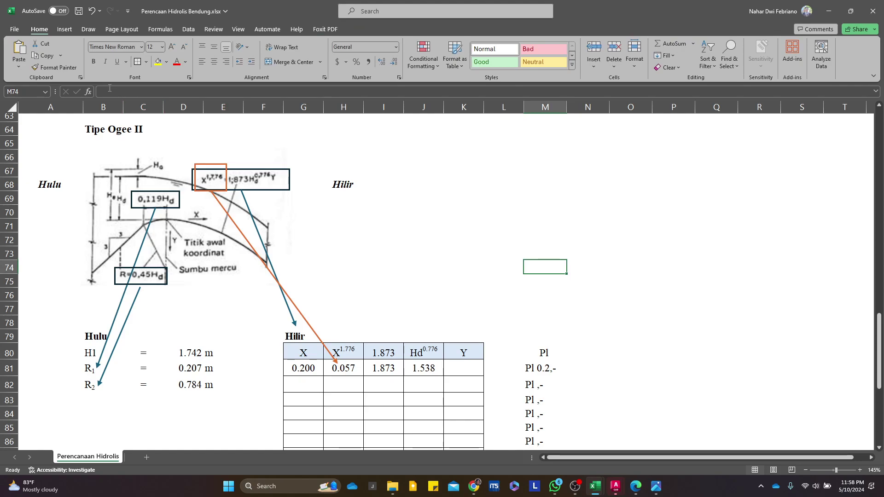
# Copy the orange frame and fit the copy around the Hd^0,776 term, about 0.96 cm wide and 0.95 cm high
pyautogui.click(227, 171)
pyautogui.hotkey('ctrl', 'c')
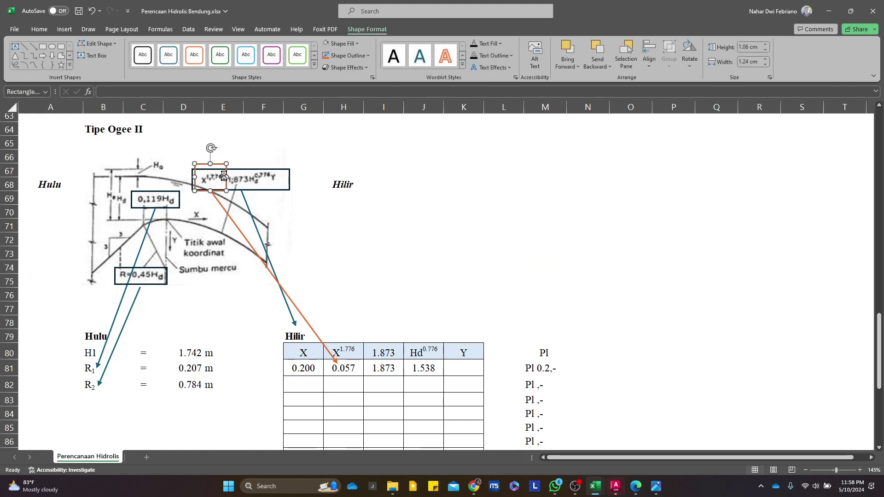
pyautogui.hotkey('ctrl', 'v')
pyautogui.moveTo(226, 201); pyautogui.dragTo(260, 190)
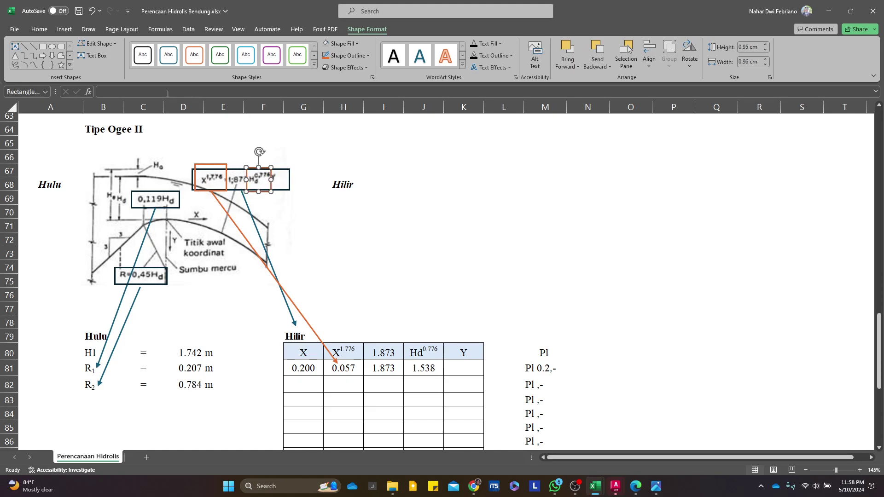
# Draw an arrow from the Hd^0,776 frame to the value in J81 and style it orange
pyautogui.click(243, 233)
pyautogui.click(460, 213)
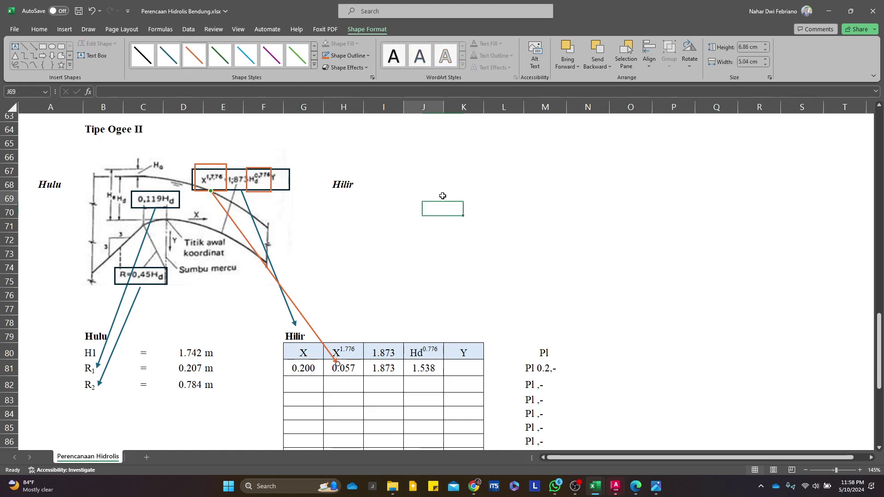
pyautogui.click(423, 198)
pyautogui.click(64, 29)
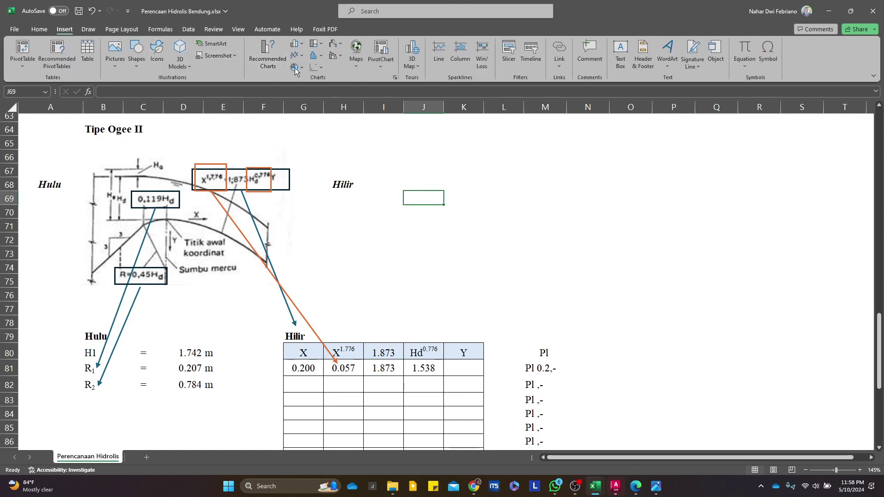
pyautogui.click(136, 51)
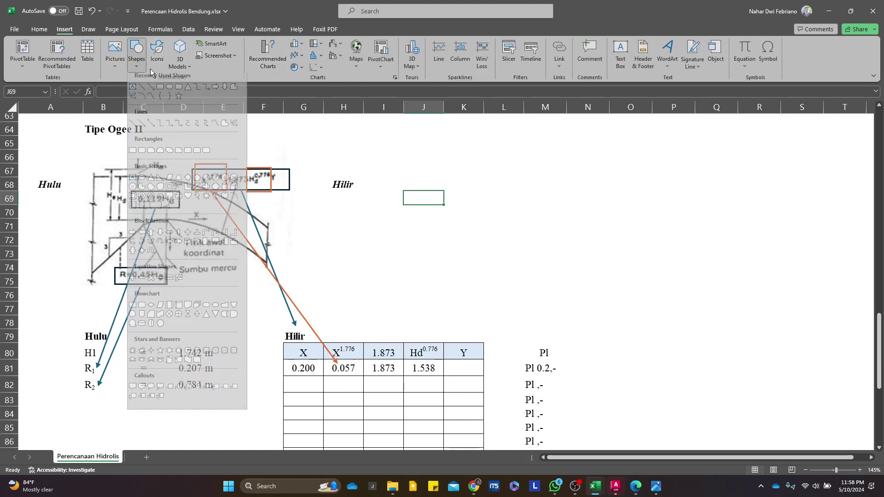
pyautogui.click(156, 94)
pyautogui.moveTo(258, 190)
pyautogui.mouseDown()
pyautogui.moveTo(403, 368)
pyautogui.moveTo(415, 368)
pyautogui.mouseUp()
pyautogui.click(193, 54)
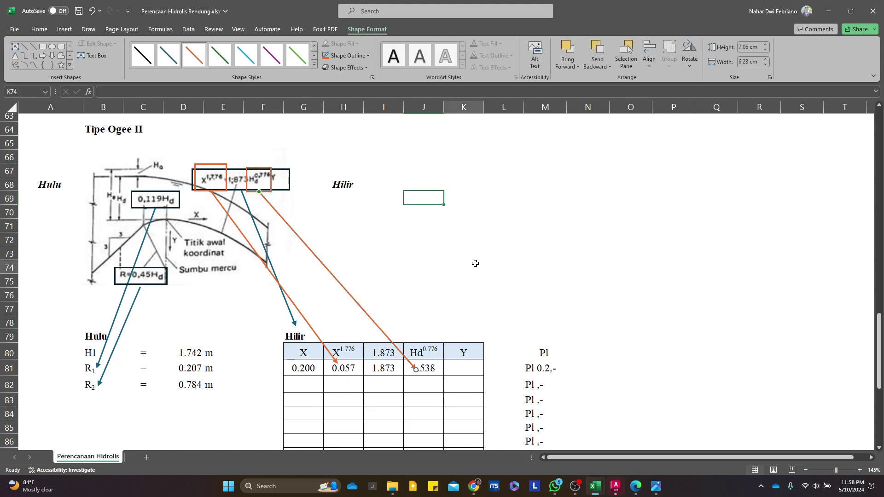
pyautogui.click(464, 266)
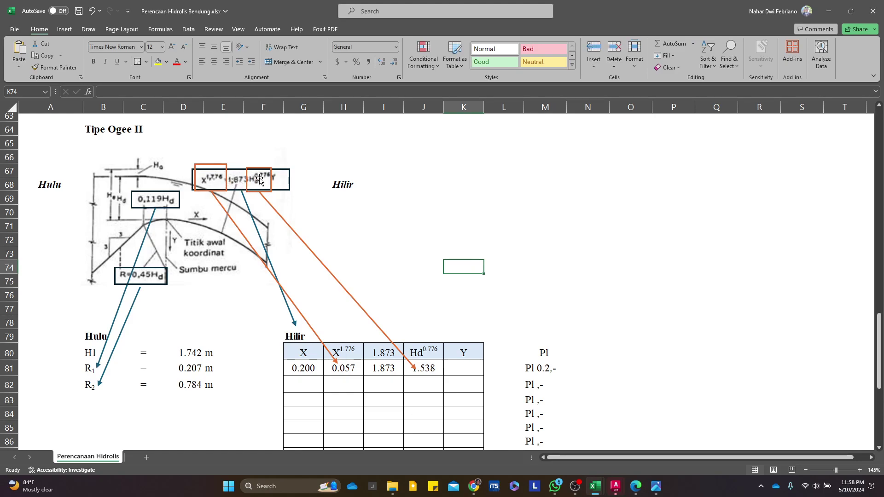
# Duplicate the Ogee II crest picture and place the unannotated copy beside the Hilir label, above the downstream table
pyautogui.click(240, 221)
pyautogui.hotkey('ctrl', 'c')
pyautogui.hotkey('ctrl', 'v')
pyautogui.moveTo(229, 275); pyautogui.dragTo(545, 252)
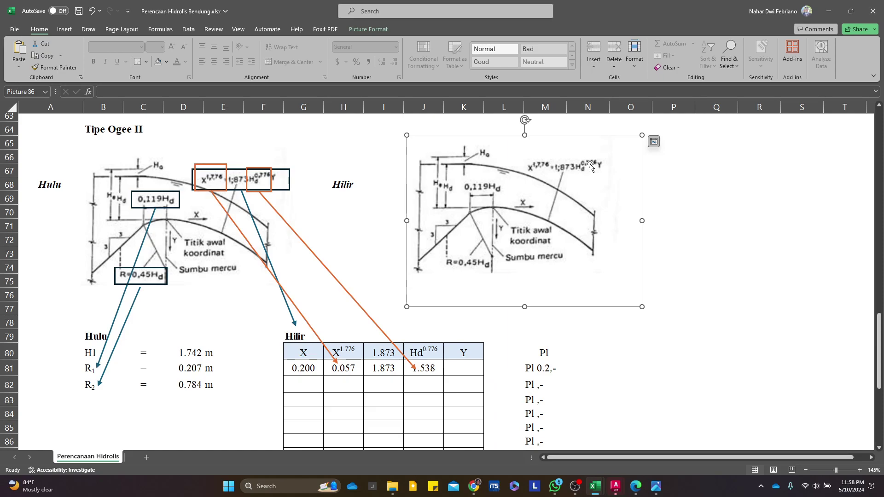
# Enter the Y formula in K81 as H81 divided by the product of I81 and J81
pyautogui.click(474, 369)
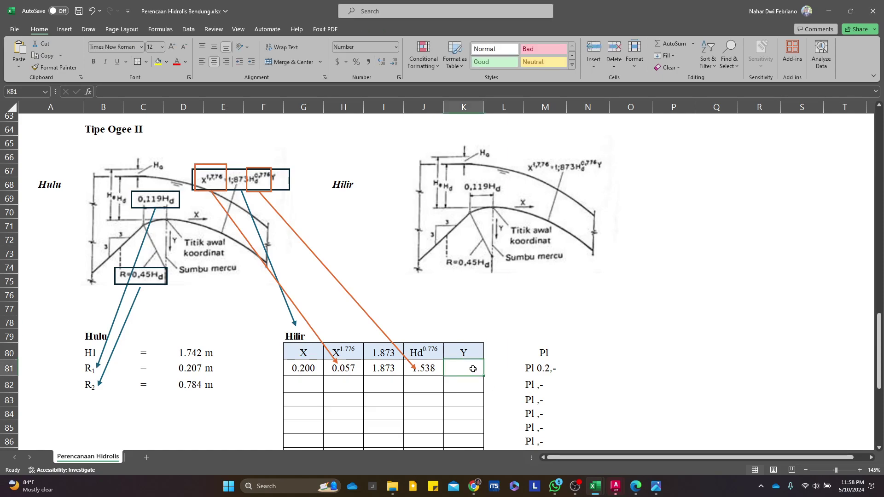
pyautogui.write('+')
pyautogui.press('Left')
pyautogui.press('Left')
pyautogui.press('Left')
pyautogui.write('/(')
pyautogui.press('Left')
pyautogui.press('Left')
pyautogui.write('*')
pyautogui.press('Left')
pyautogui.write(')')
pyautogui.press('Return')
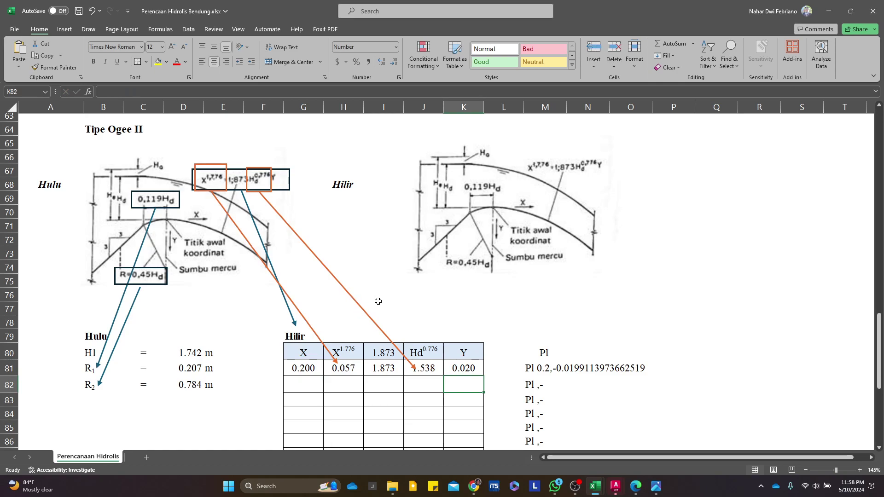
# Delete the copied Ogee II crest picture beside the Hilir label
pyautogui.click(220, 205)
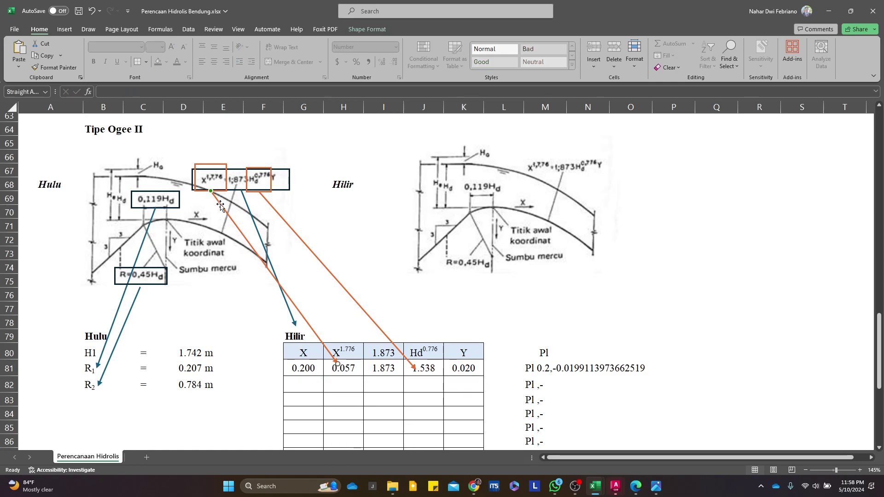
pyautogui.click(383, 270)
pyautogui.click(489, 282)
pyautogui.scroll(-2, 489, 282)
pyautogui.scroll(2, 489, 282)
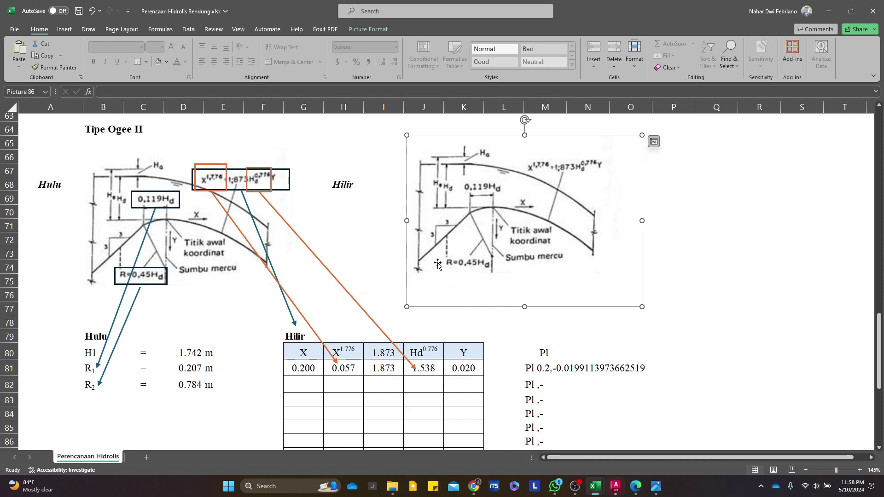
pyautogui.press('Delete')
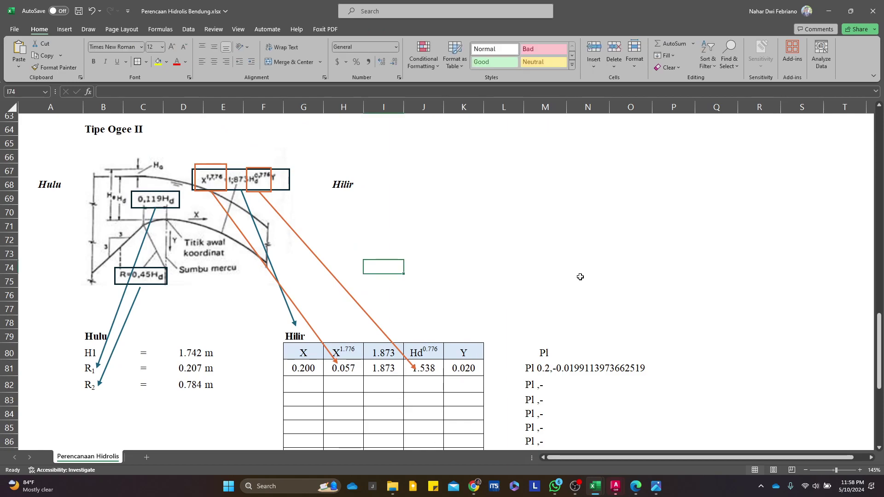
# Enter the formula +G81+$G$81 in G82 to increment X by the fixed first value
pyautogui.click(308, 383)
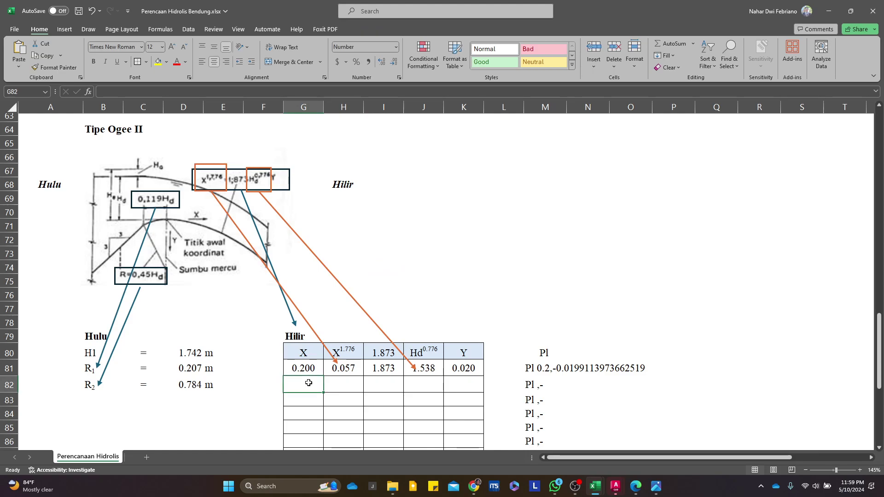
pyautogui.write('+')
pyautogui.press('Up')
pyautogui.write('+')
pyautogui.press('Up')
pyautogui.press('F4')
pyautogui.press('Return')
# Fill the X formula in G82 and the formulas in H81:K81 down through row 102
pyautogui.click(308, 383)
pyautogui.scroll(-3, 308, 383)
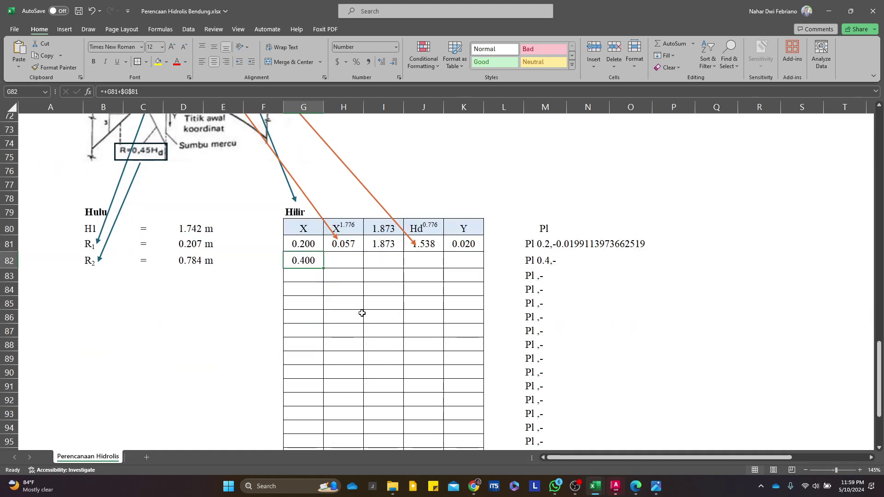
pyautogui.moveTo(324, 267); pyautogui.dragTo(325, 420)
pyautogui.scroll(2, 360, 247)
pyautogui.moveTo(353, 208); pyautogui.dragTo(470, 421)
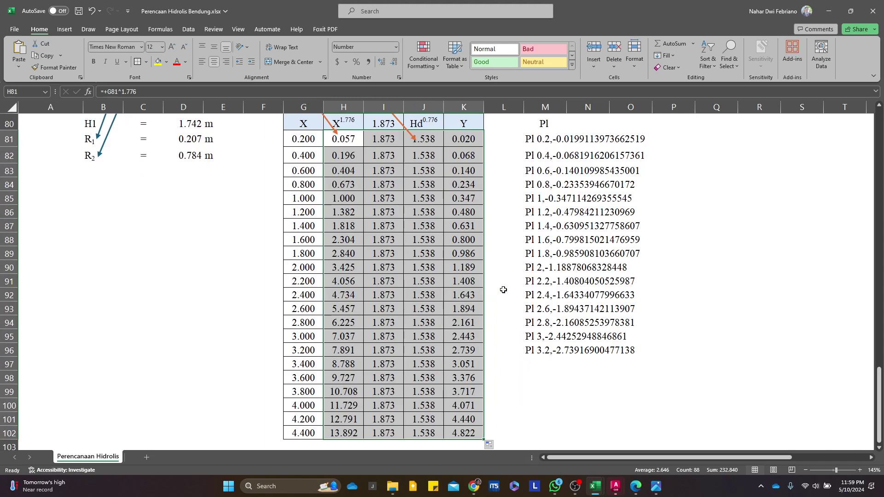
# Clear the old Pl coordinate entries in M81:M96 and the Pl heading in M80
pyautogui.scroll(1, 509, 291)
pyautogui.moveTo(541, 179); pyautogui.dragTo(544, 390)
pyautogui.press('Delete')
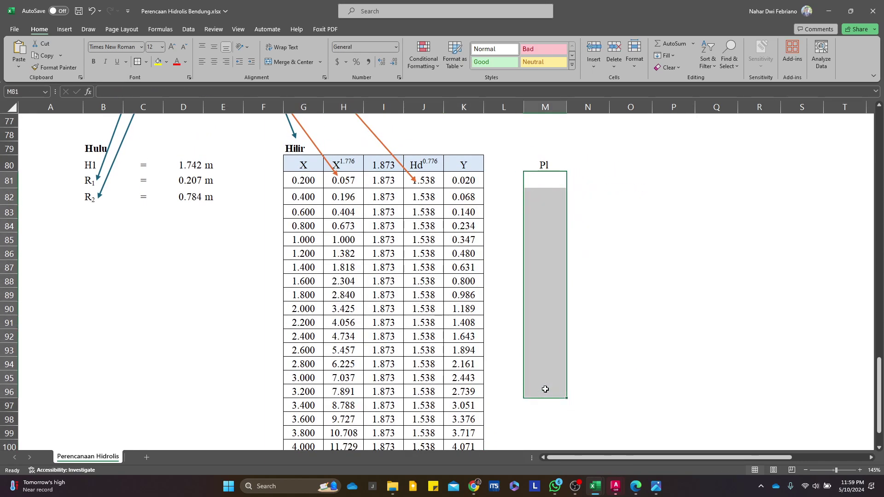
pyautogui.click(631, 295)
pyautogui.click(549, 166)
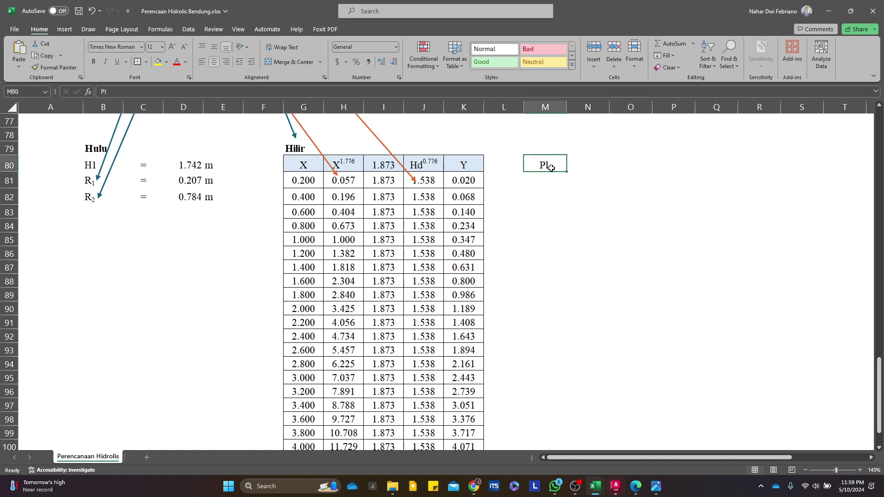
pyautogui.click(534, 240)
# Shorten the two orange arrows so they end at the tops of the X^1.776 and Hd^0.776 header cells
pyautogui.scroll(3, 516, 222)
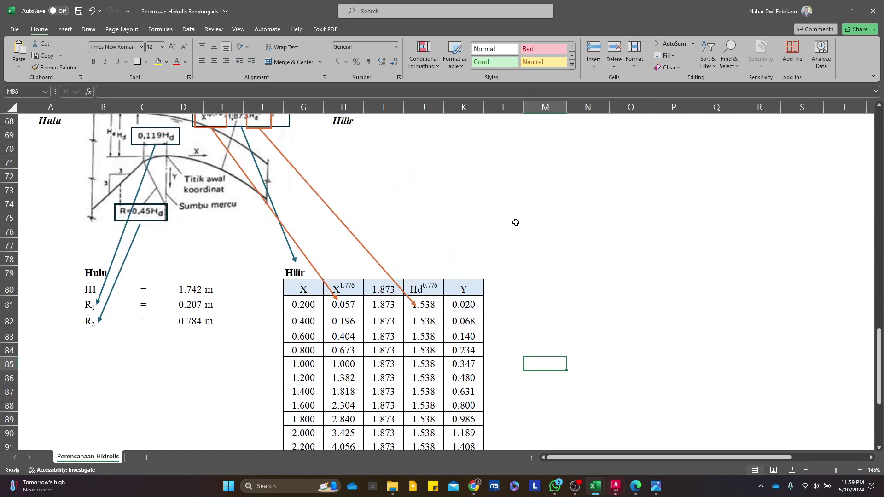
pyautogui.scroll(6, 499, 270)
pyautogui.scroll(-9, 499, 271)
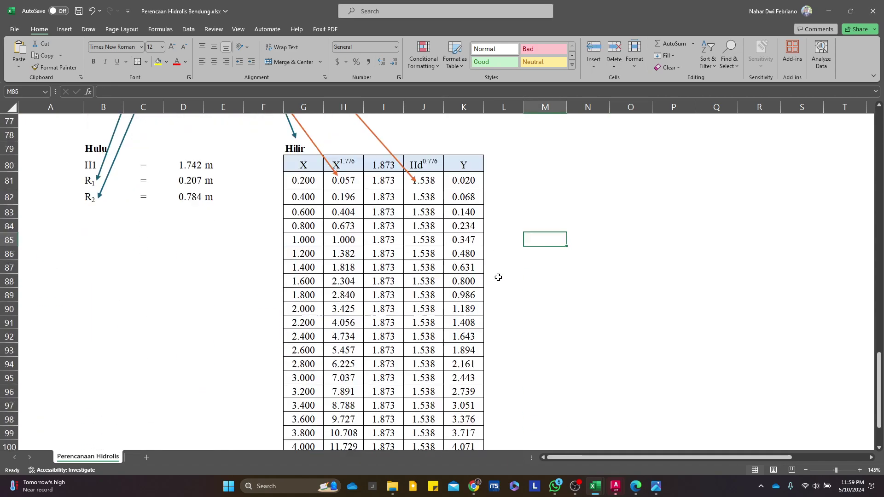
pyautogui.scroll(3, 350, 235)
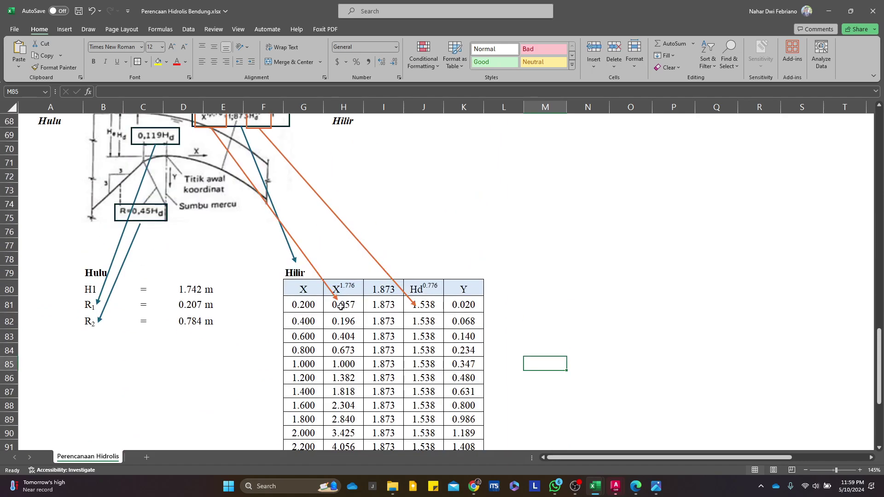
pyautogui.click(415, 306)
pyautogui.moveTo(415, 306); pyautogui.dragTo(413, 276)
pyautogui.click(334, 297)
pyautogui.moveTo(335, 297); pyautogui.dragTo(339, 280)
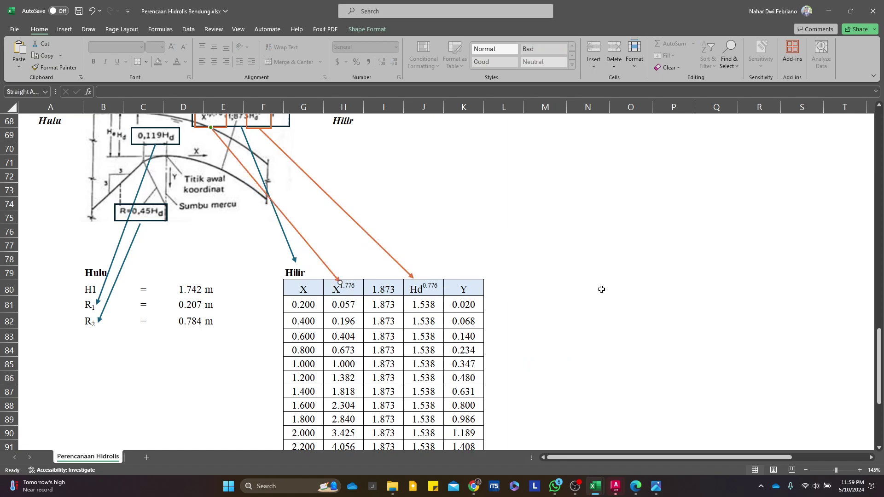
pyautogui.click(595, 290)
# Examine the X and Y coordinates of the downstream table down to its last row
pyautogui.scroll(-2, 471, 309)
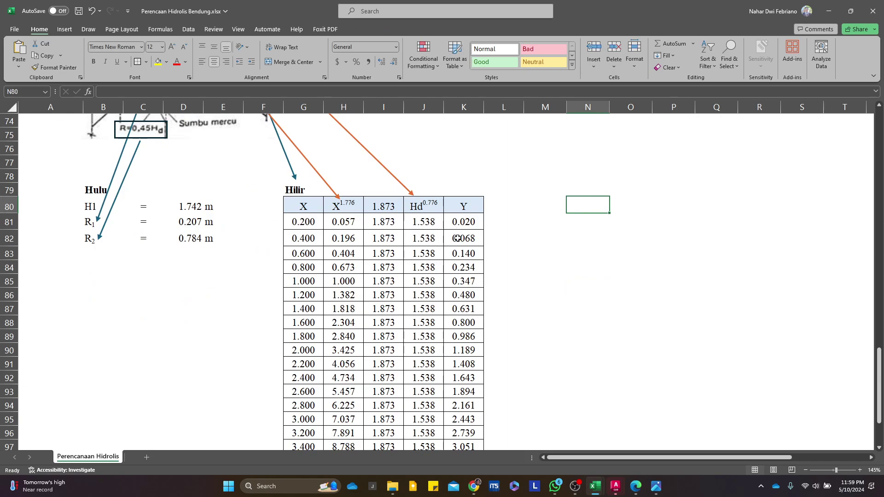
pyautogui.scroll(-1, 457, 238)
pyautogui.scroll(-1, 457, 248)
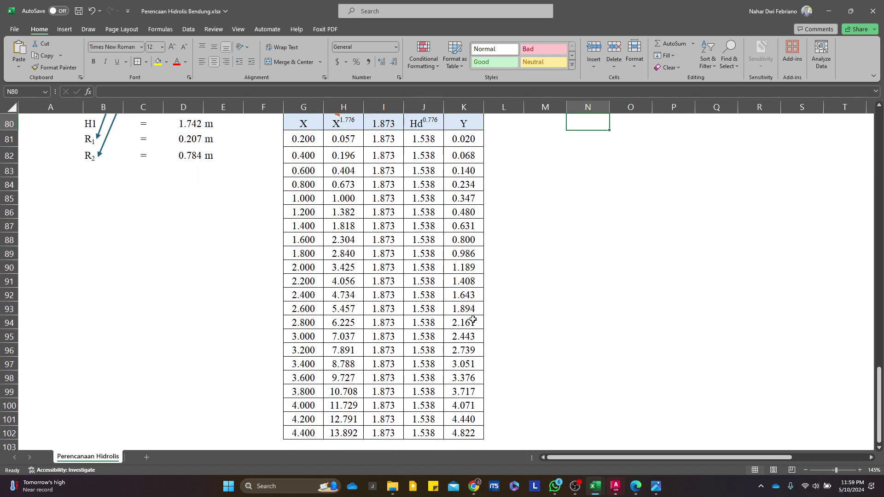
pyautogui.click(427, 323)
pyautogui.click(310, 144)
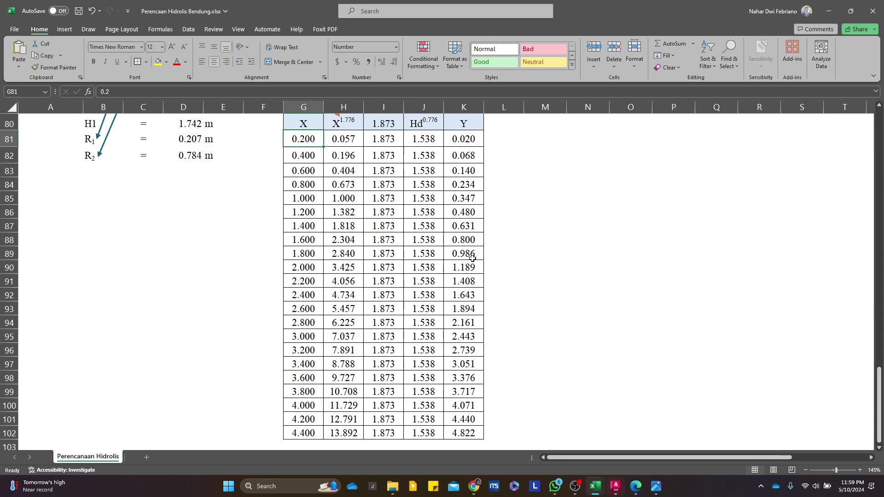
pyautogui.click(472, 285)
pyautogui.click(475, 315)
pyautogui.click(475, 346)
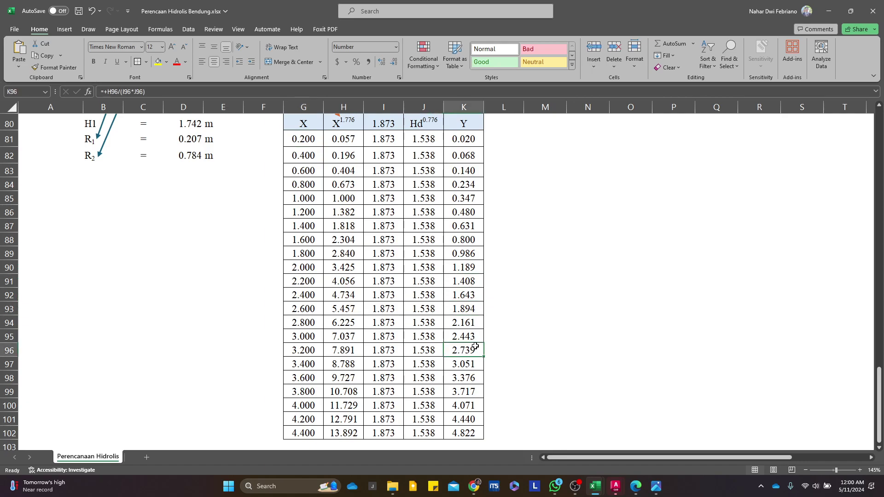
# Inspect the formulas in J81, I81 and H81 against the crest equation in the picture and the table below
pyautogui.scroll(2, 474, 343)
pyautogui.scroll(4, 474, 344)
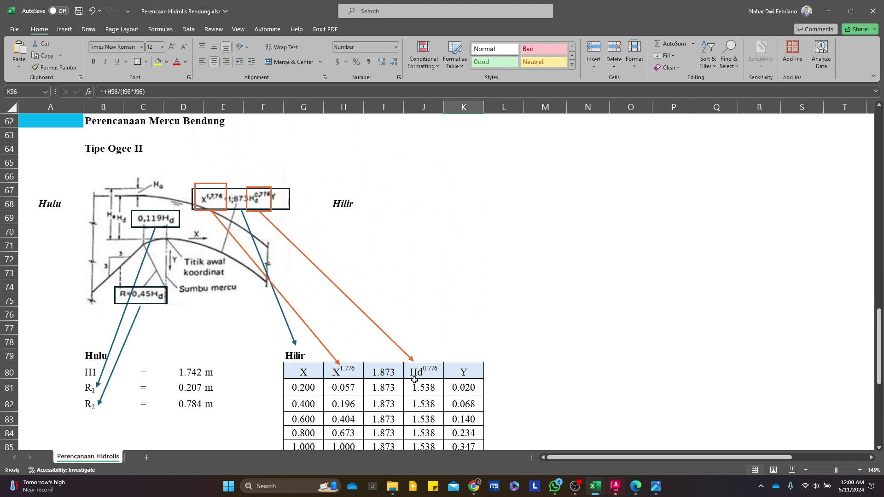
pyautogui.click(417, 387)
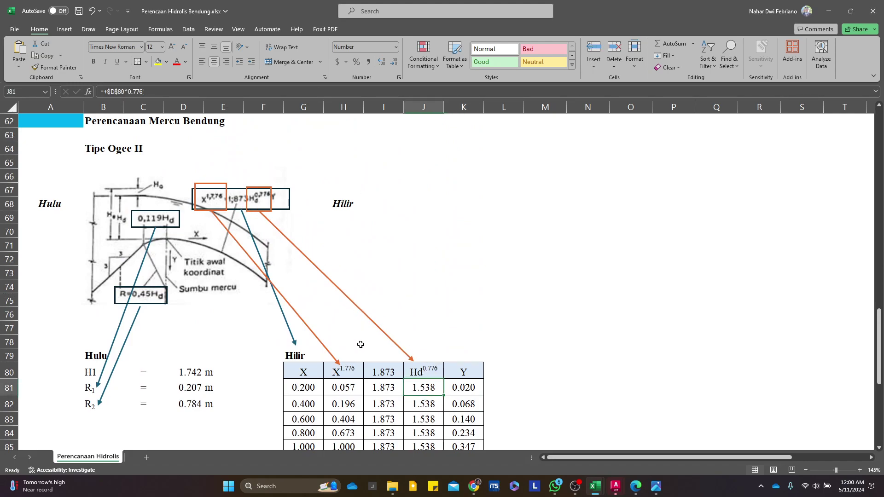
pyautogui.click(384, 387)
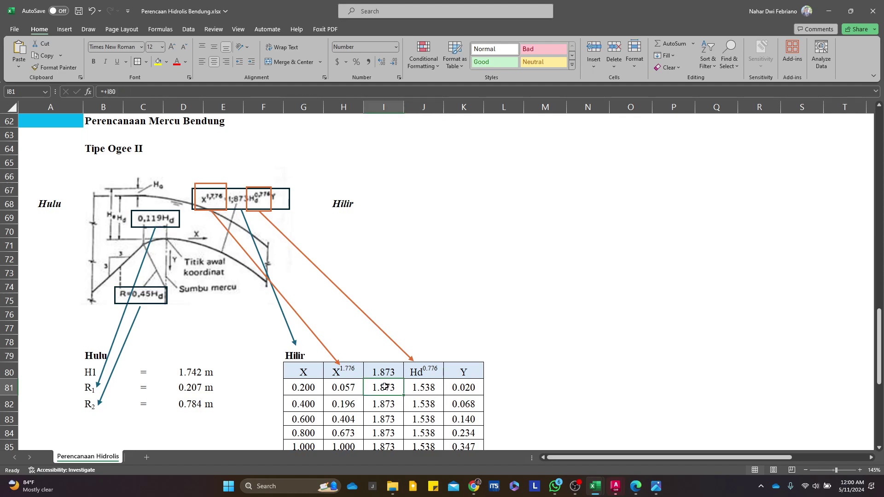
pyautogui.click(353, 392)
pyautogui.scroll(-3, 399, 351)
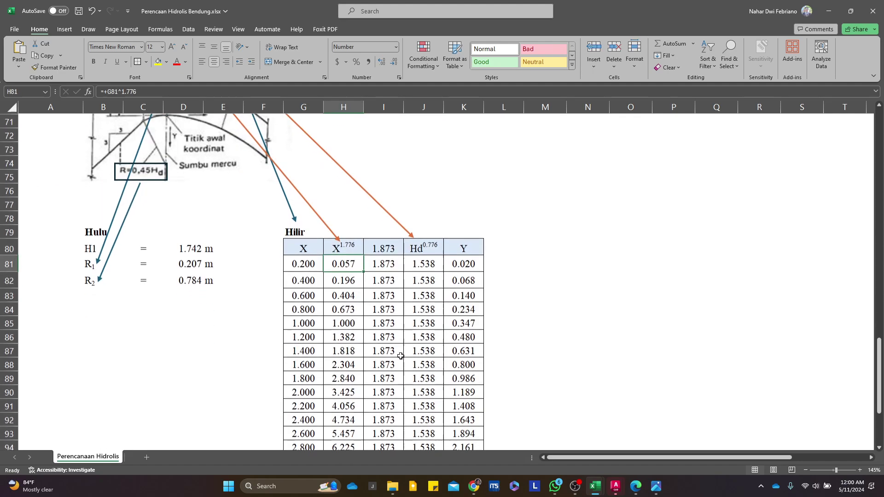
pyautogui.scroll(-3, 399, 351)
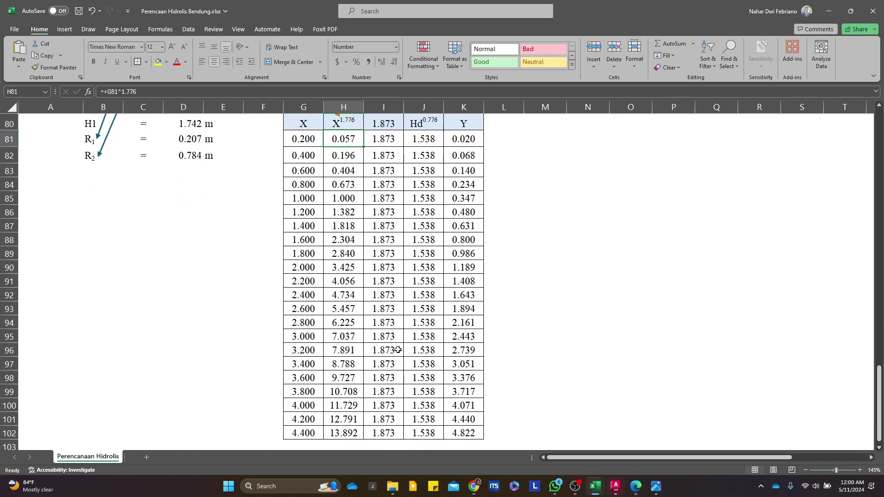
pyautogui.scroll(4, 394, 349)
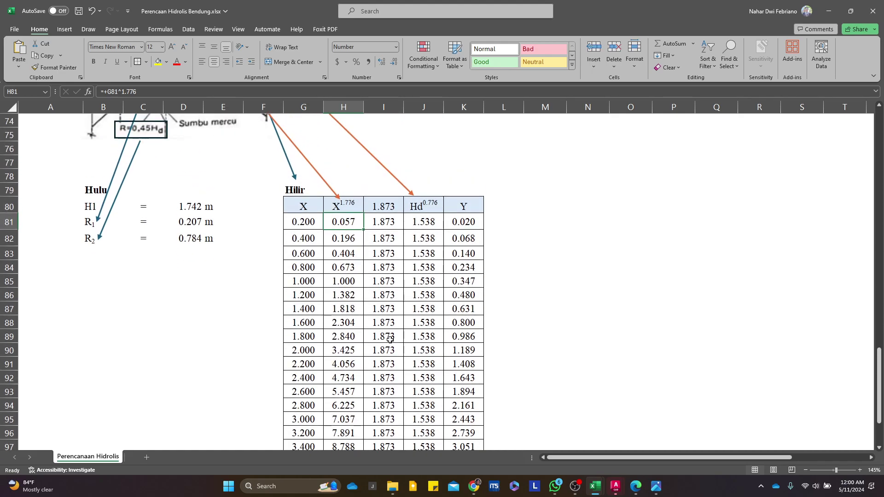
pyautogui.scroll(-4, 390, 339)
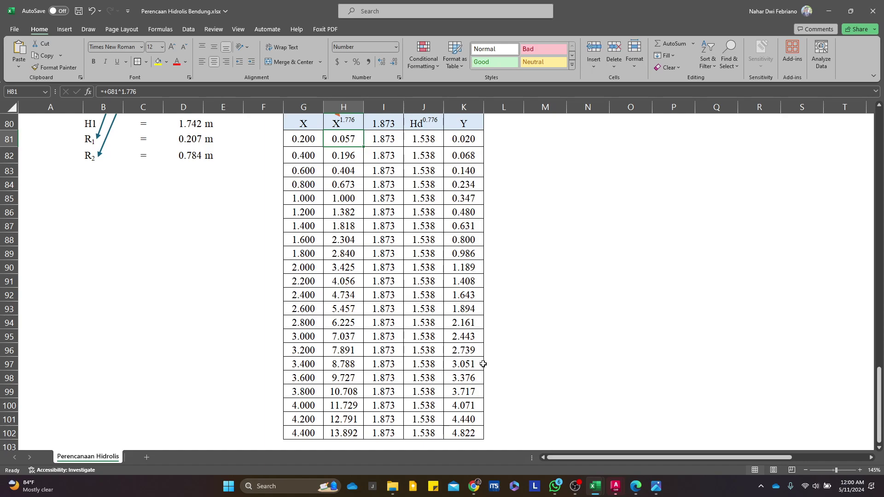
# Enter the label Pl in M80 and fill it down through M102
pyautogui.scroll(1, 481, 300)
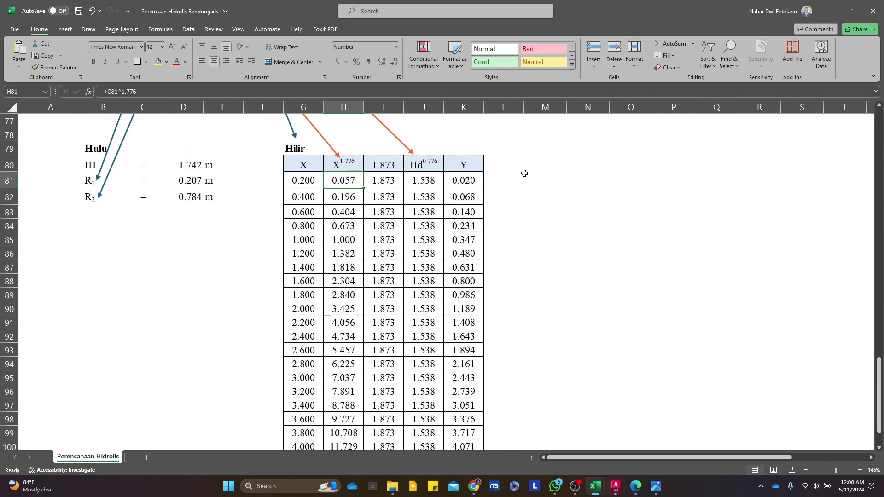
pyautogui.click(525, 165)
pyautogui.scroll(2, 526, 171)
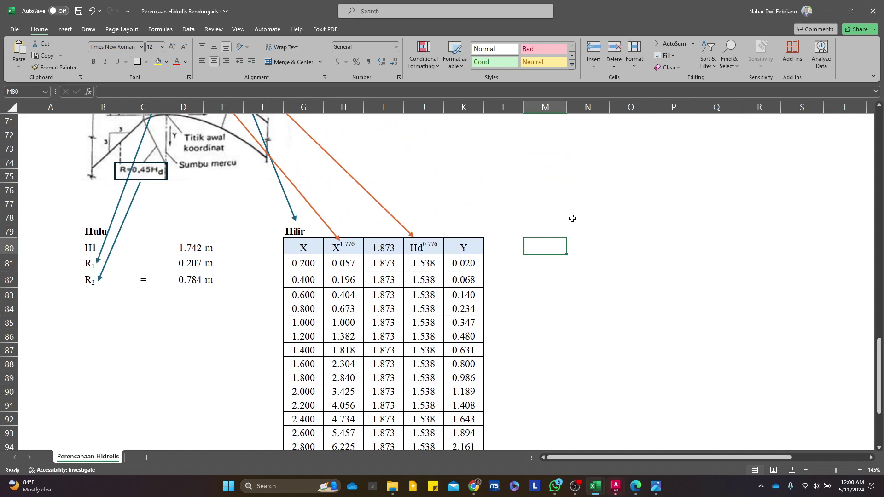
pyautogui.write('Pl')
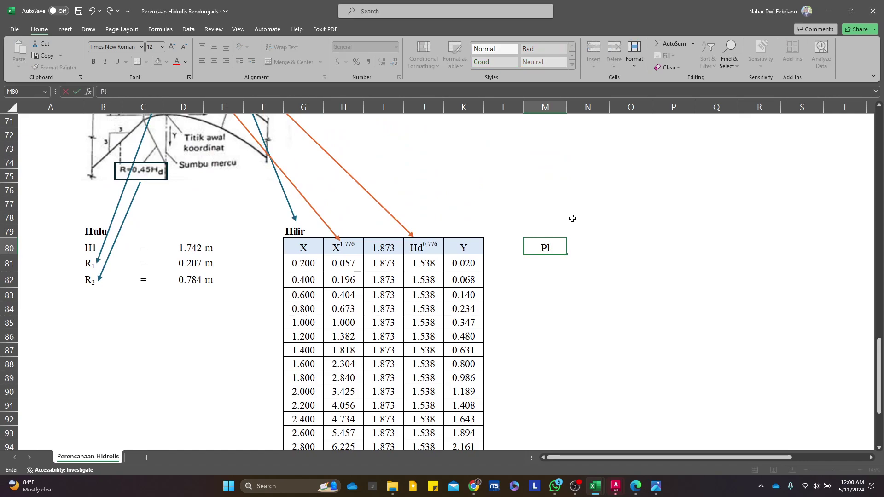
pyautogui.press('Return')
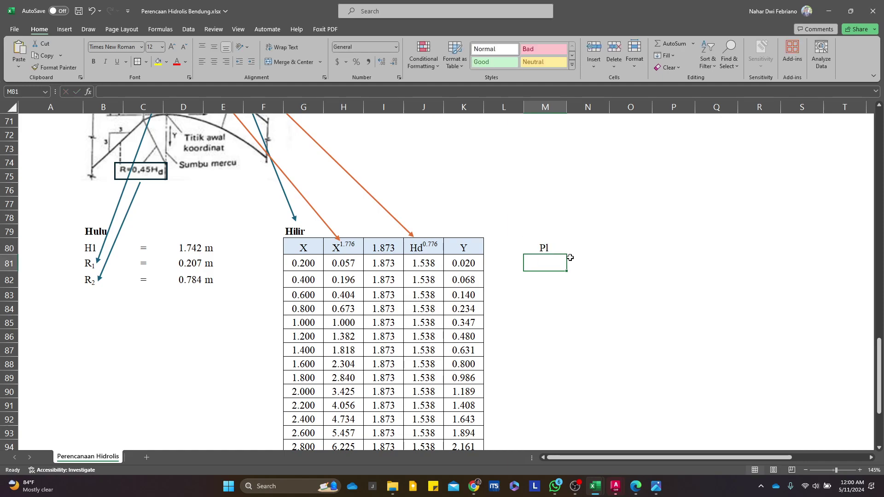
pyautogui.click(548, 248)
pyautogui.moveTo(566, 254); pyautogui.dragTo(568, 421)
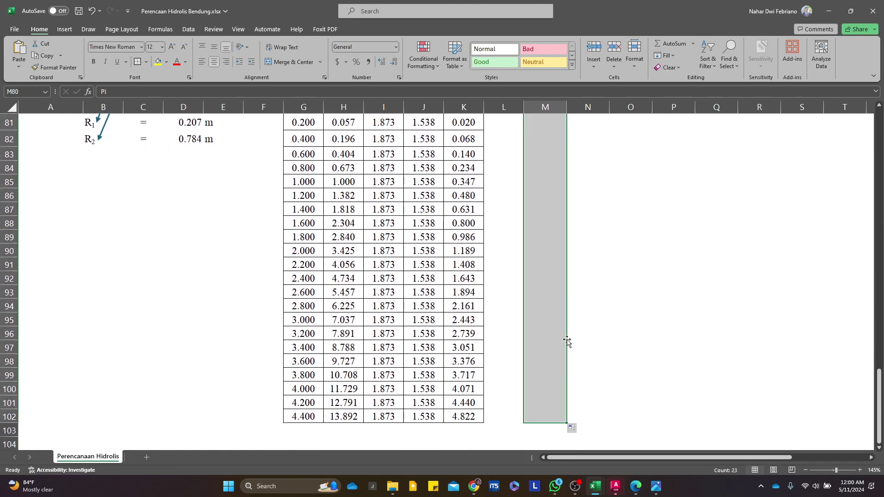
# Clear the Pl label from M80 beside the table's header row
pyautogui.scroll(4, 563, 263)
pyautogui.click(553, 274)
pyautogui.press('Delete')
# Enter the formula =CONCATENATE(G81,",",-K81) in N81 to join X with the negative Y value
pyautogui.click(593, 284)
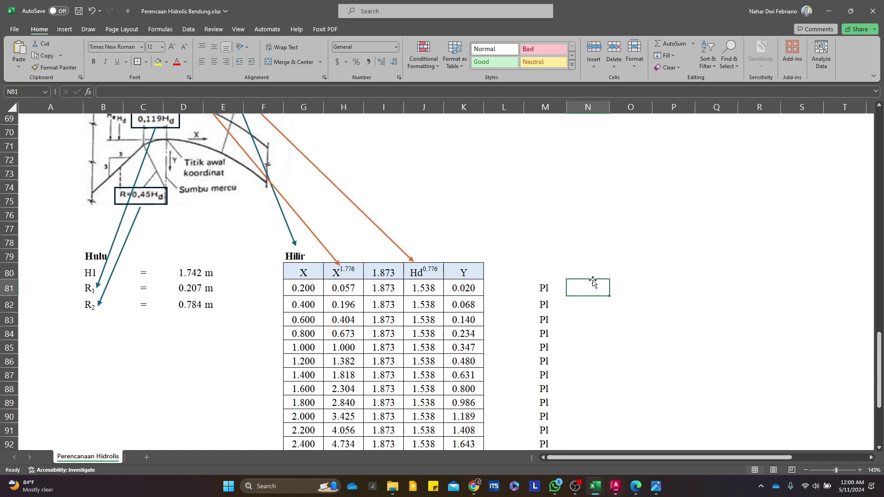
pyautogui.write('=concaten')
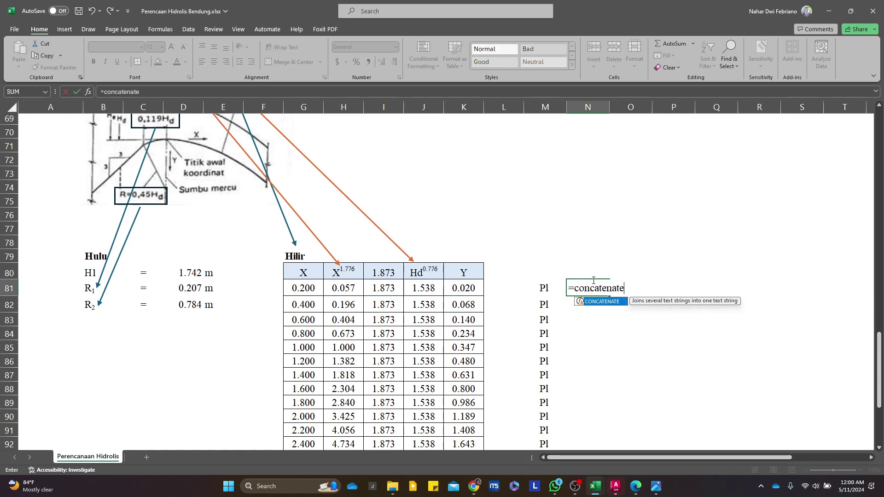
pyautogui.write('ate(')
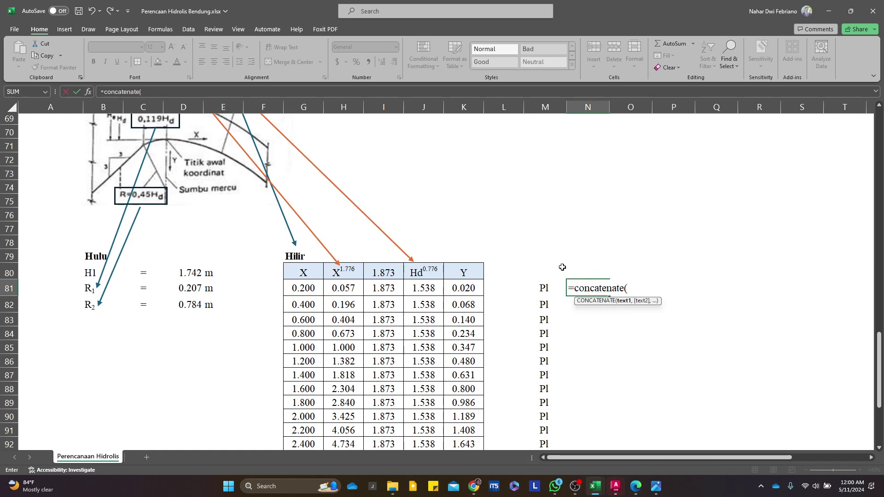
pyautogui.click(310, 290)
pyautogui.write(',')
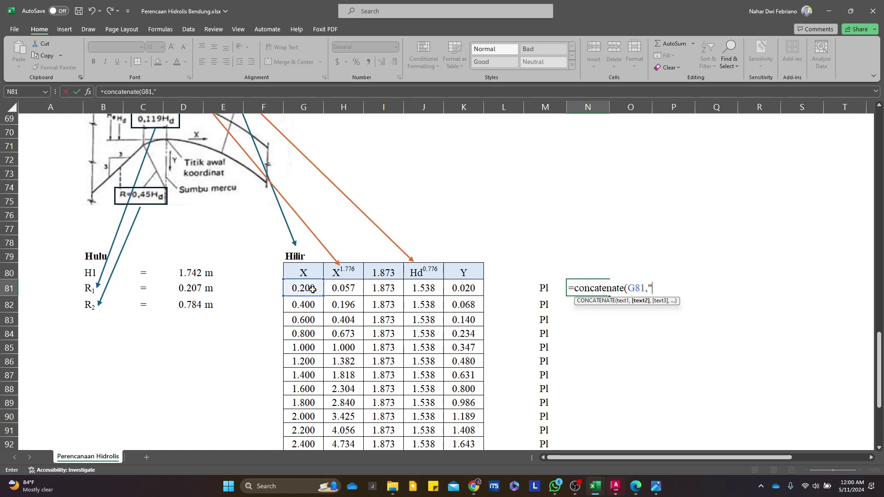
pyautogui.write('",",')
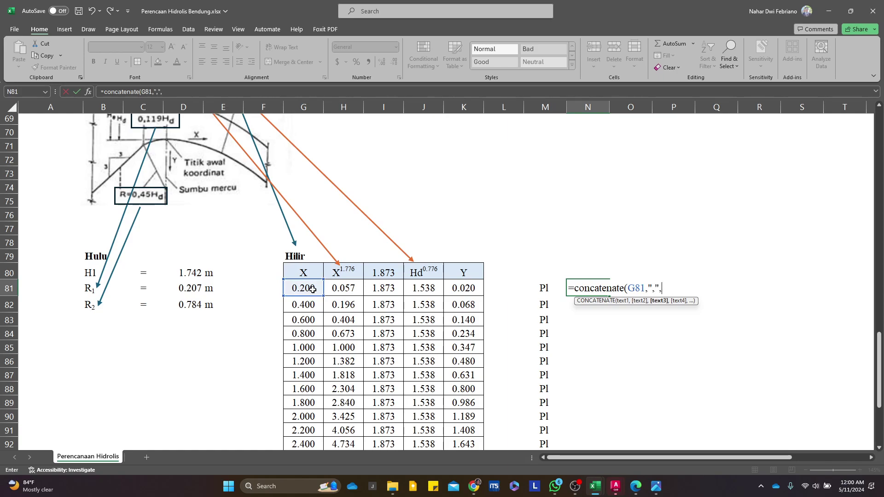
pyautogui.click(458, 285)
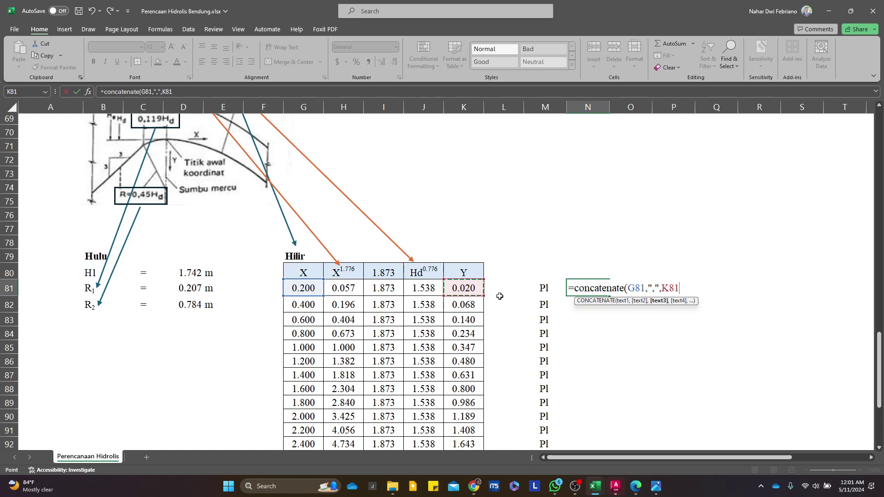
pyautogui.scroll(2, 465, 288)
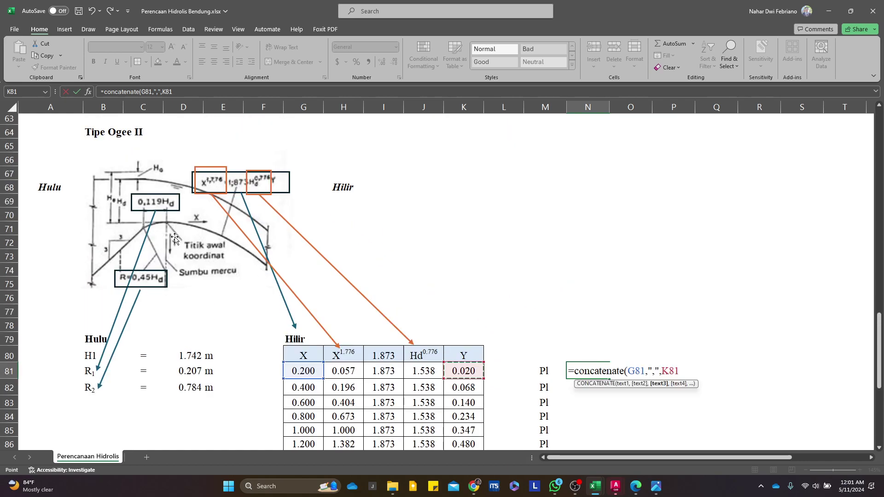
pyautogui.click(670, 375)
pyautogui.write('-')
pyautogui.write(')')
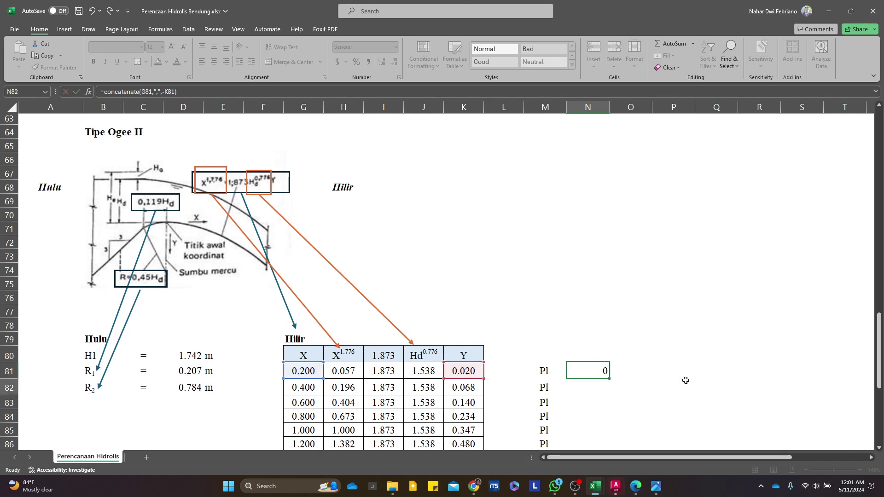
pyautogui.press('Return')
# Fill the coordinate string formula from N81 down through N102
pyautogui.scroll(-3, 644, 364)
pyautogui.click(574, 240)
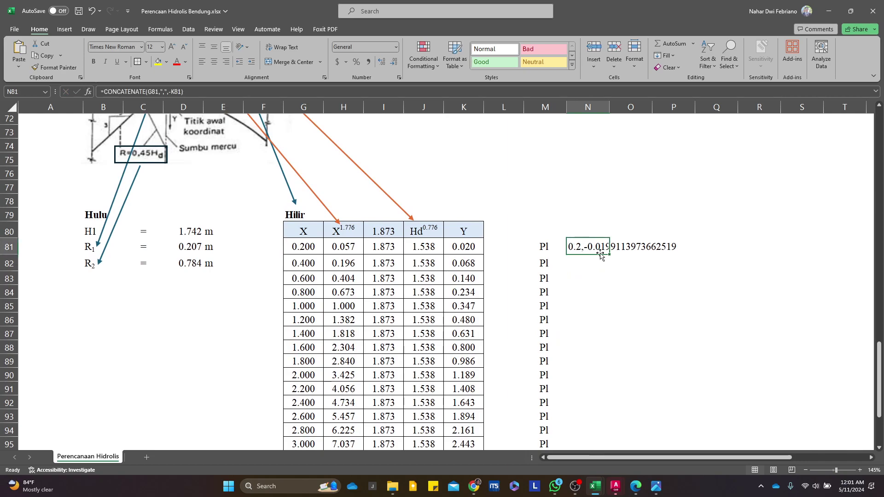
pyautogui.moveTo(608, 255); pyautogui.dragTo(604, 414)
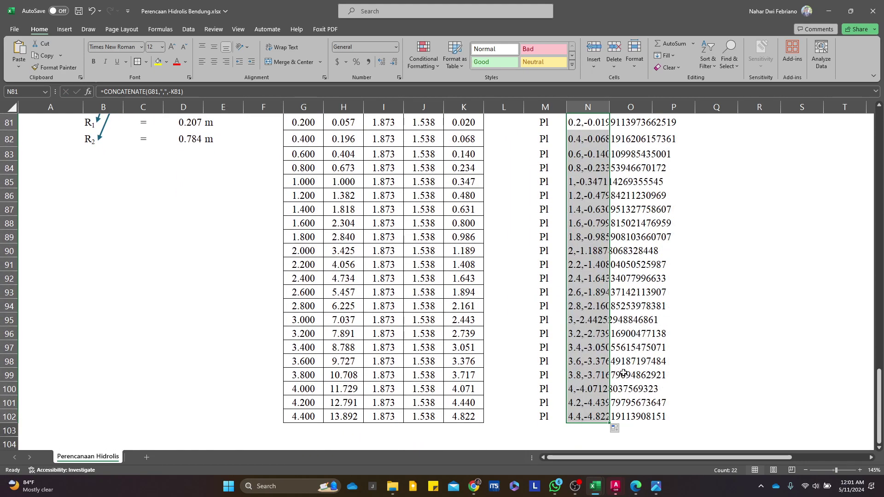
pyautogui.click(744, 292)
# Set the first X value of the downstream table in G81 to 0.15
pyautogui.scroll(2, 570, 318)
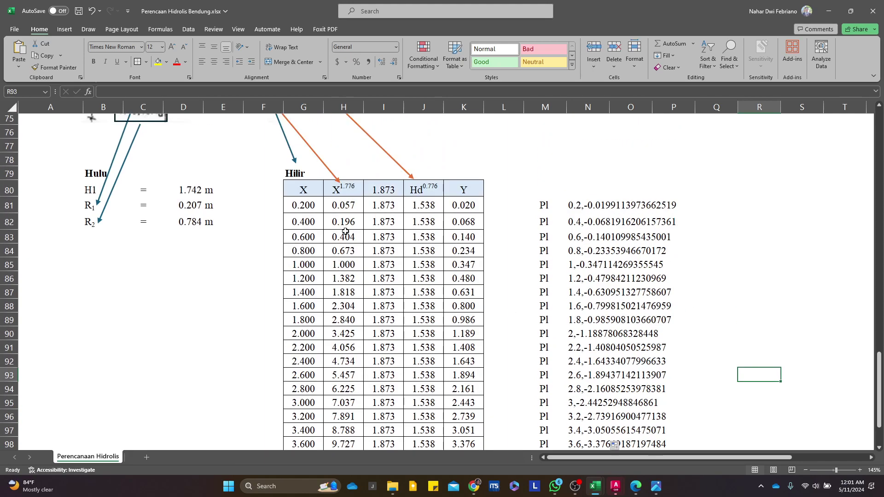
pyautogui.click(304, 207)
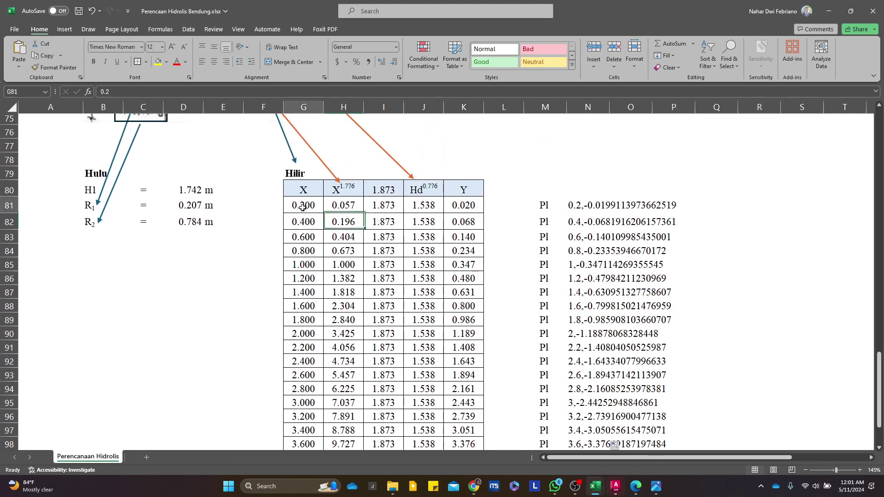
pyautogui.write('0.15')
pyautogui.press('Return')
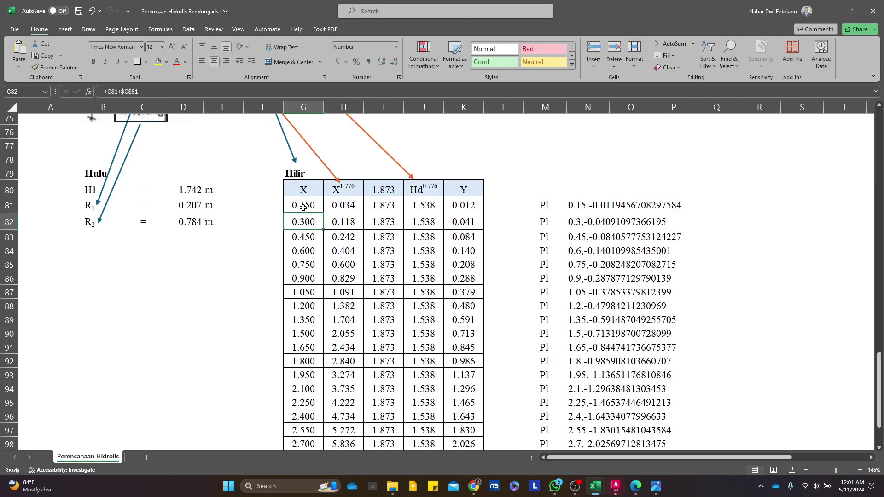
pyautogui.scroll(-2, 425, 237)
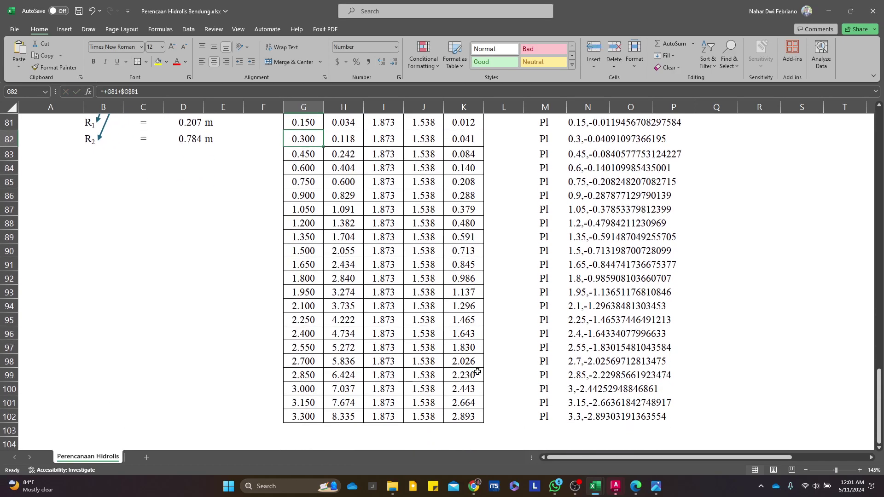
pyautogui.scroll(1, 467, 352)
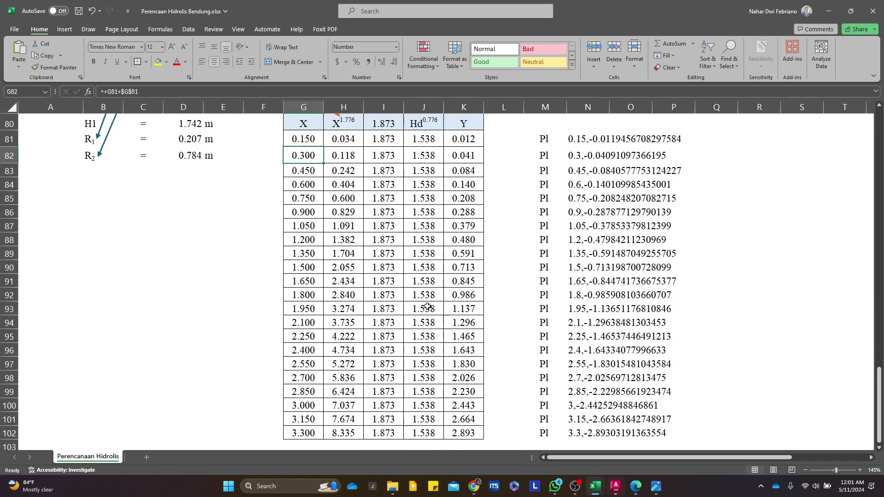
# Copy the Pl labels and their coordinate strings in M81:N102
pyautogui.click(497, 333)
pyautogui.scroll(2, 430, 293)
pyautogui.scroll(-4, 430, 293)
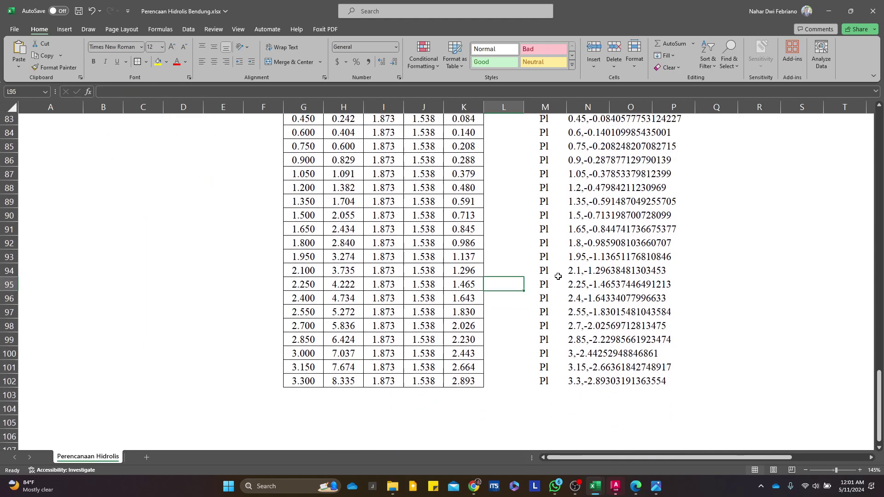
pyautogui.scroll(3, 428, 303)
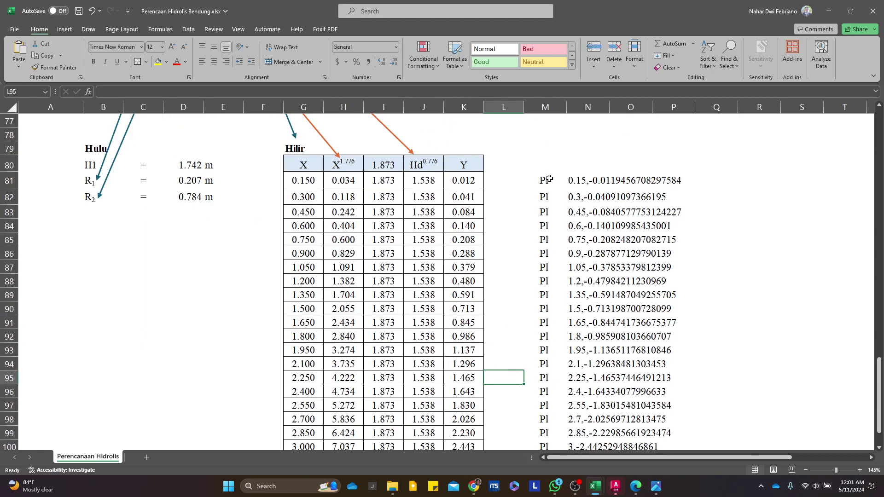
pyautogui.moveTo(549, 178); pyautogui.dragTo(583, 433)
pyautogui.hotkey('ctrl', 'c')
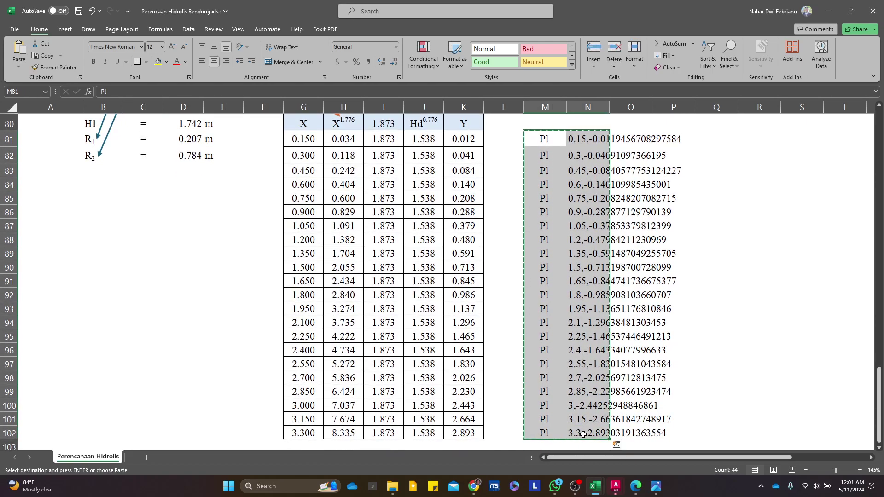
# Switch to the TUBES Bendung drawing in AutoCAD and maximize its window
pyautogui.moveTo(616, 486)
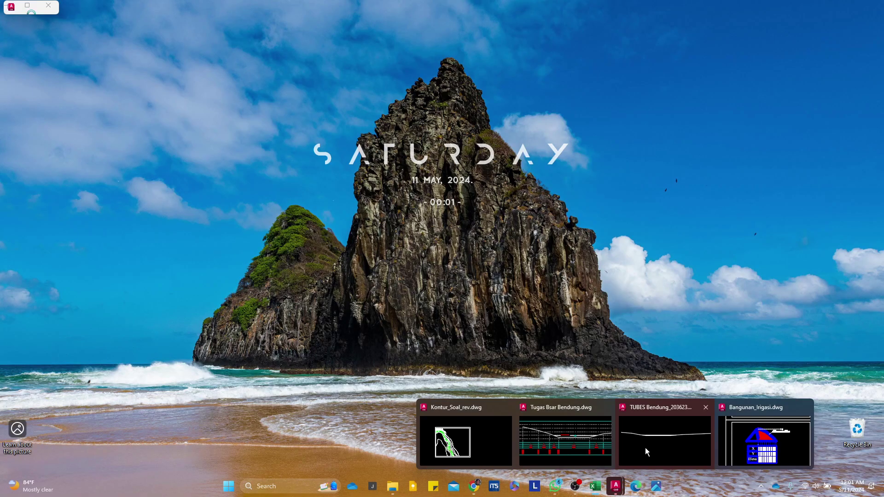
pyautogui.click(645, 448)
pyautogui.scroll(-5, 344, 262)
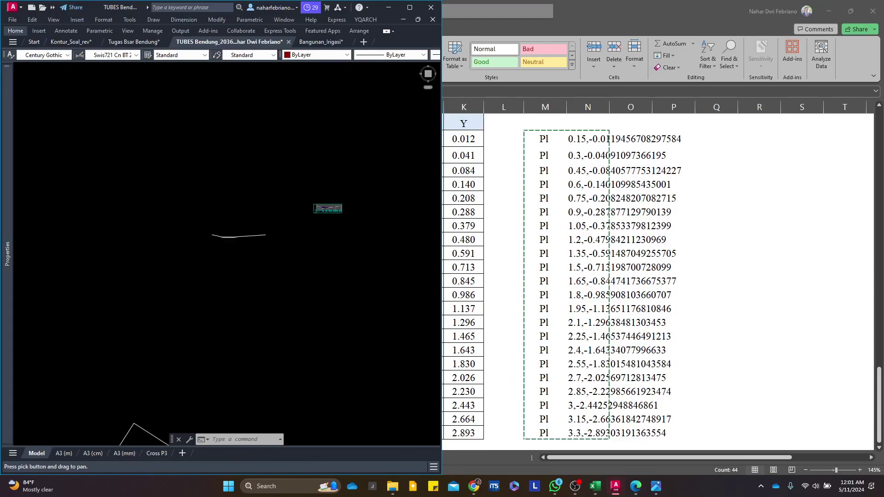
pyautogui.click(409, 8)
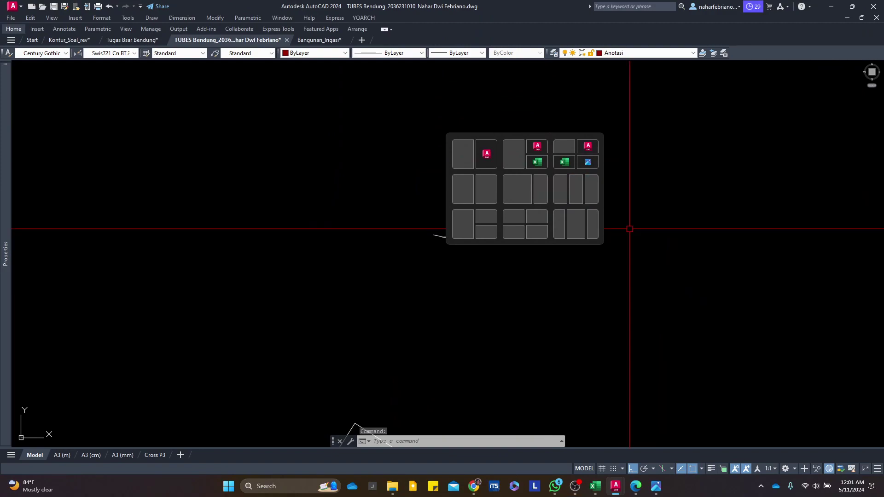
pyautogui.press('Escape')
# Look over the TUBES Bendung drawing's model space and compare it with the Tugas Bsar Bendung drawing
pyautogui.moveTo(570, 272); pyautogui.dragTo(527, 331)
pyautogui.scroll(-6, 525, 305)
pyautogui.scroll(9, 515, 301)
pyautogui.scroll(-5, 421, 239)
pyautogui.scroll(10, 506, 272)
pyautogui.scroll(2, 530, 289)
pyautogui.scroll(-5, 527, 289)
pyautogui.moveTo(383, 305)
pyautogui.mouseDown()
pyautogui.moveTo(465, 237)
pyautogui.moveTo(491, 237)
pyautogui.mouseUp()
pyautogui.scroll(1, 491, 180)
pyautogui.moveTo(491, 181); pyautogui.dragTo(357, 142)
pyautogui.click(128, 40)
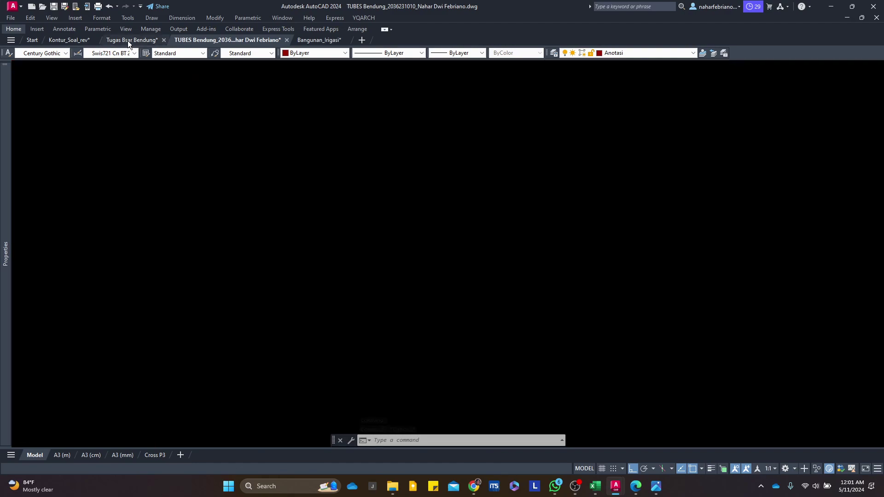
pyautogui.scroll(2, 437, 216)
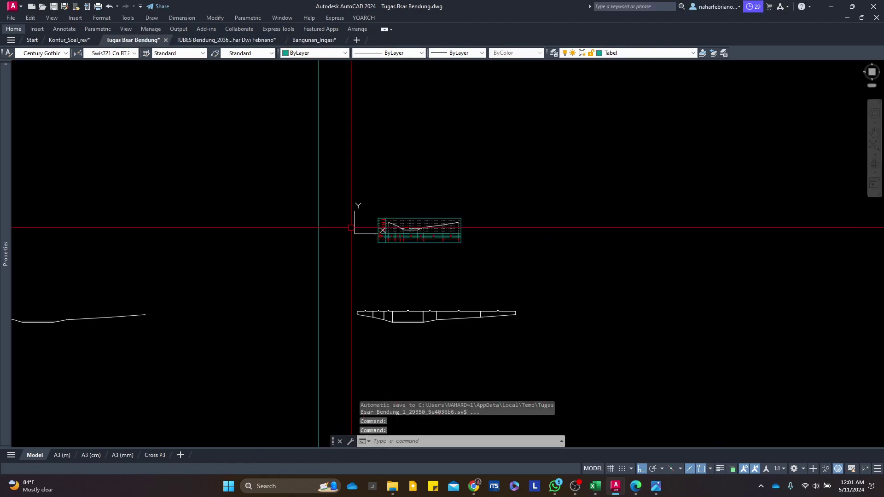
pyautogui.click(206, 36)
# Start the UCS command in the TUBES Bendung drawing to define a new coordinate origin
pyautogui.moveTo(246, 147); pyautogui.dragTo(317, 176)
pyautogui.write('Ucs')
pyautogui.press('Return')
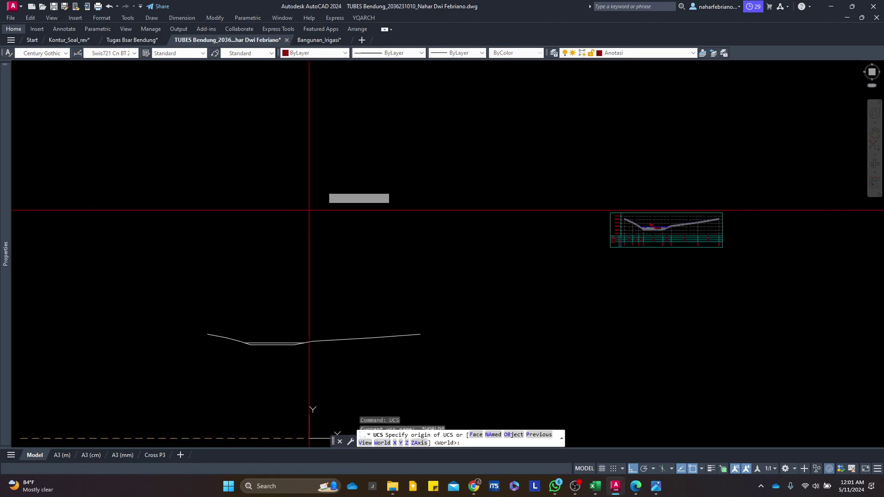
pyautogui.moveTo(219, 179); pyautogui.dragTo(266, 218)
pyautogui.moveTo(248, 136); pyautogui.dragTo(258, 190)
pyautogui.click(234, 188)
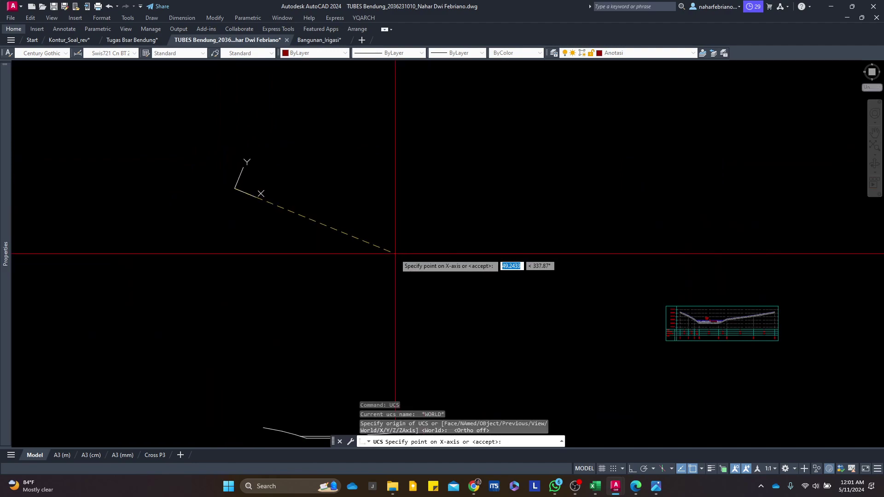
pyautogui.press('Escape')
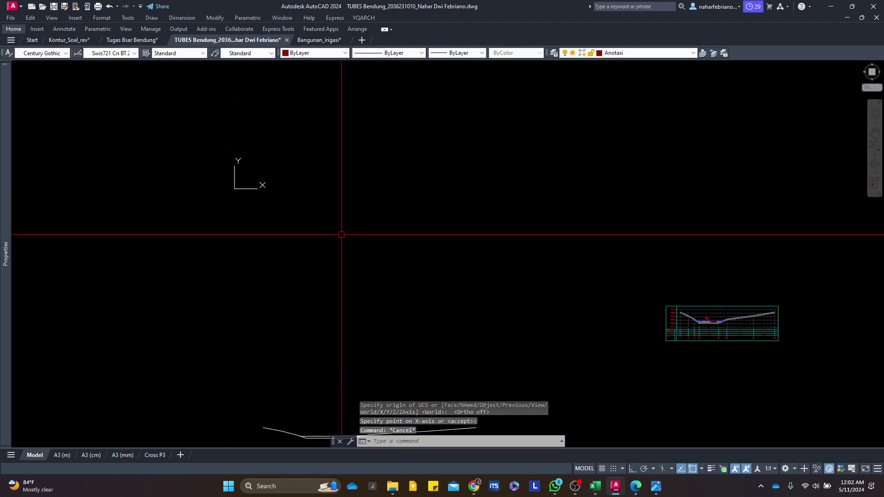
pyautogui.hotkey('ctrl', 'z')
# Place the UCS origin in the empty area above the cross-section line with ortho off, accepting the default X-axis direction
pyautogui.write('ucs')
pyautogui.press('Return')
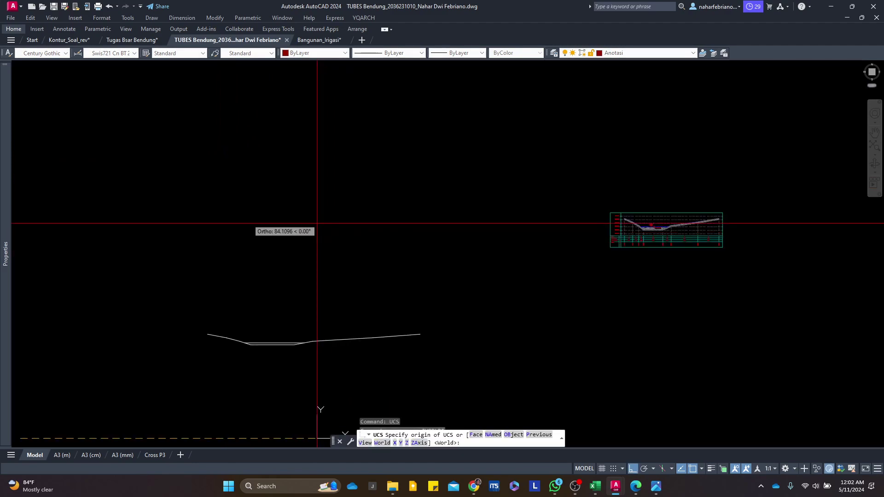
pyautogui.press('F8')
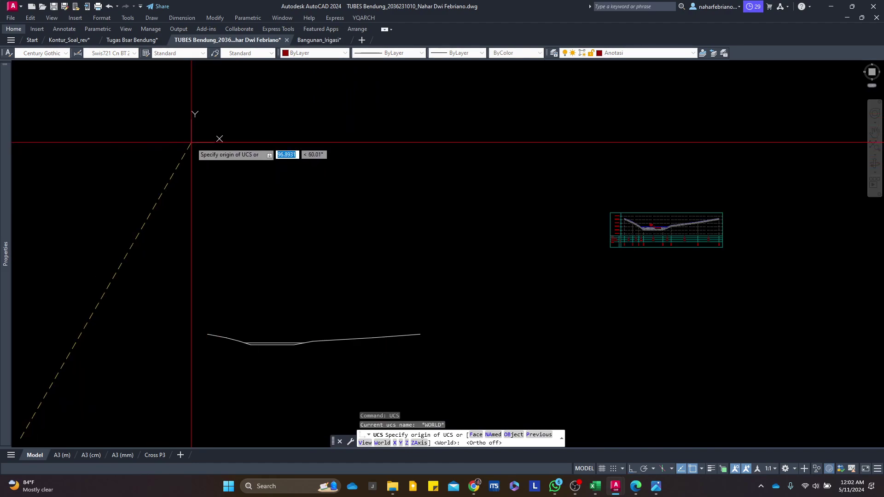
pyautogui.click(191, 142)
pyautogui.press('Return')
pyautogui.scroll(2, 260, 141)
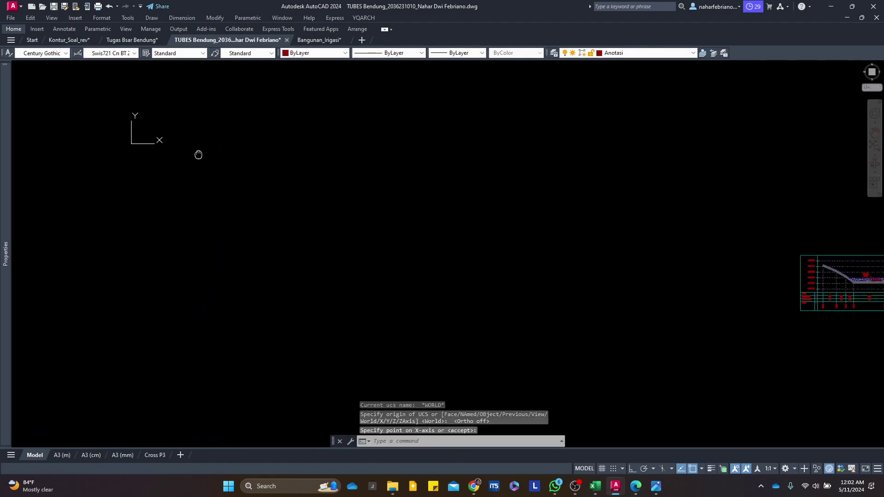
pyautogui.scroll(-4, 287, 267)
# Draw the crest curve as a polyline in the TUBES Bendung drawing from the coordinates already copied from M81:N102 of the Excel sheet
pyautogui.moveTo(595, 486)
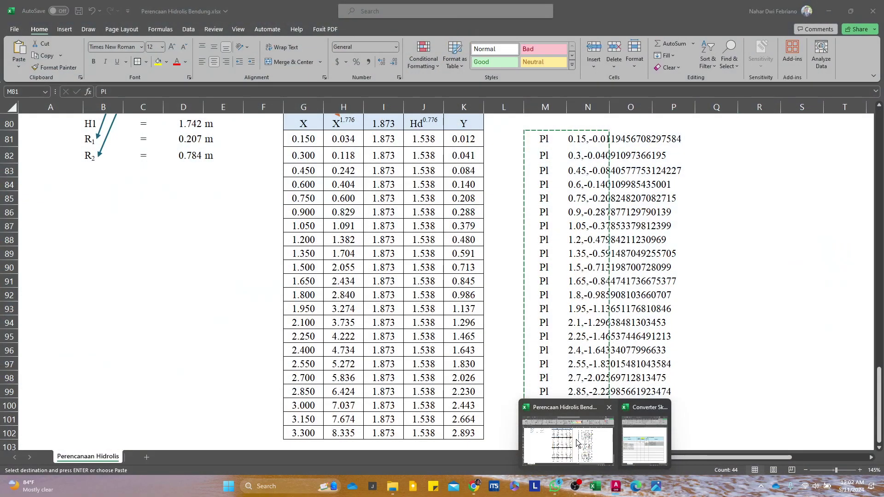
pyautogui.click(578, 442)
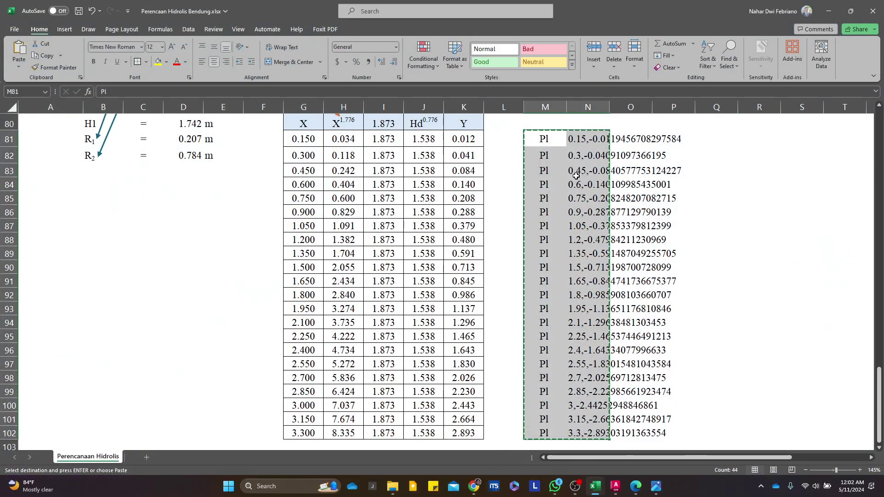
pyautogui.moveTo(616, 486)
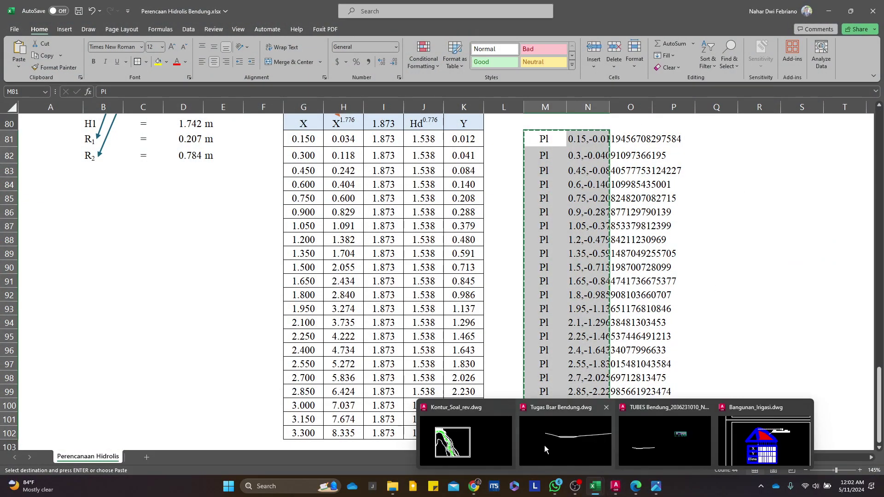
pyautogui.click(680, 443)
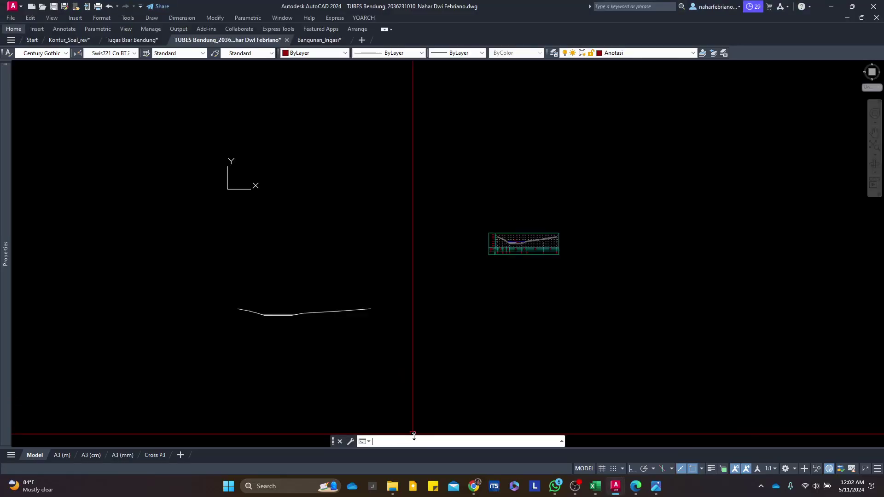
pyautogui.hotkey('ctrl', 'v')
pyautogui.press('Escape')
pyautogui.scroll(10, 231, 193)
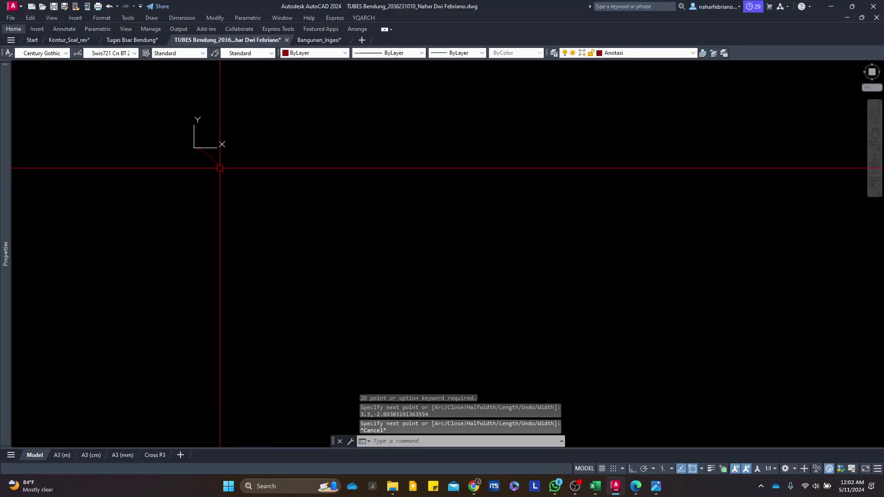
# Move the crest curve about 10 units along the positive X direction with ortho on, clear of the UCS origin
pyautogui.click(318, 217)
pyautogui.click(272, 239)
pyautogui.scroll(3, 215, 184)
pyautogui.scroll(-3, 230, 214)
pyautogui.write('v')
pyautogui.press('Return')
pyautogui.click(300, 237)
pyautogui.scroll(-3, 389, 203)
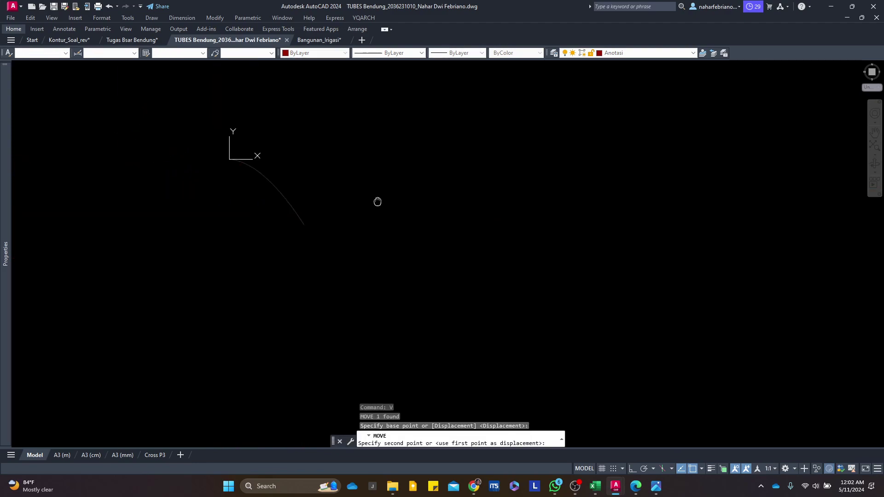
pyautogui.moveTo(350, 231); pyautogui.dragTo(415, 277)
pyautogui.press('F8')
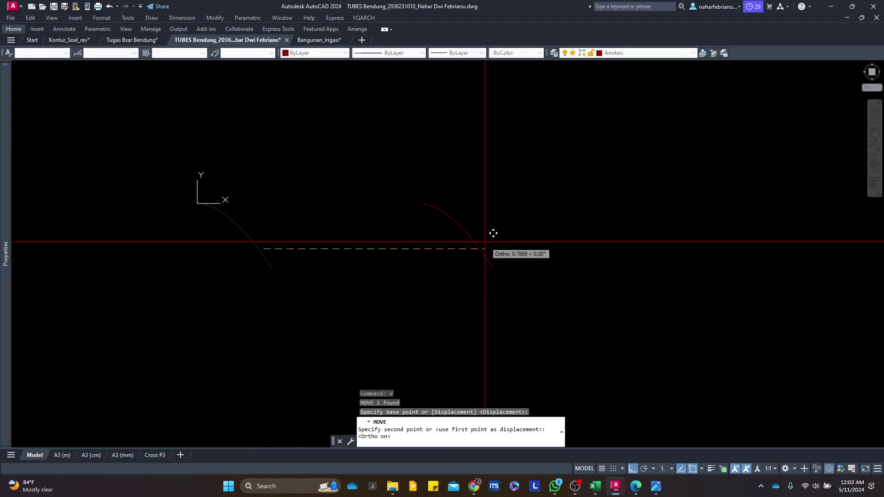
pyautogui.press('Escape')
pyautogui.scroll(2, 435, 223)
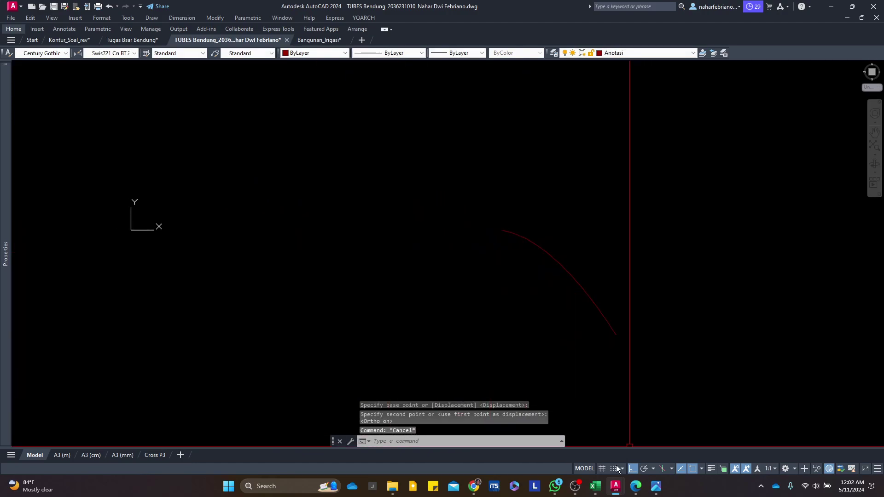
# Switch to the Perencaan Hidrolis Bendung workbook in Excel and set the first X value in G81 to 0.2
pyautogui.moveTo(599, 489)
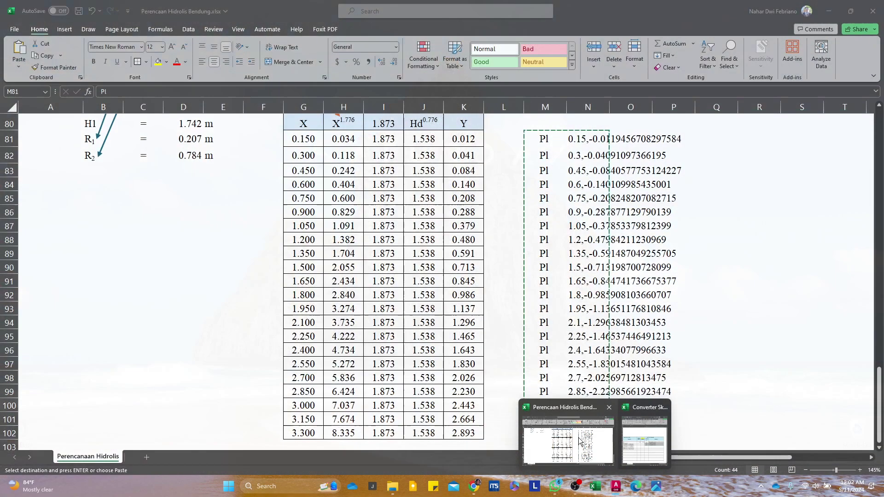
pyautogui.click(568, 440)
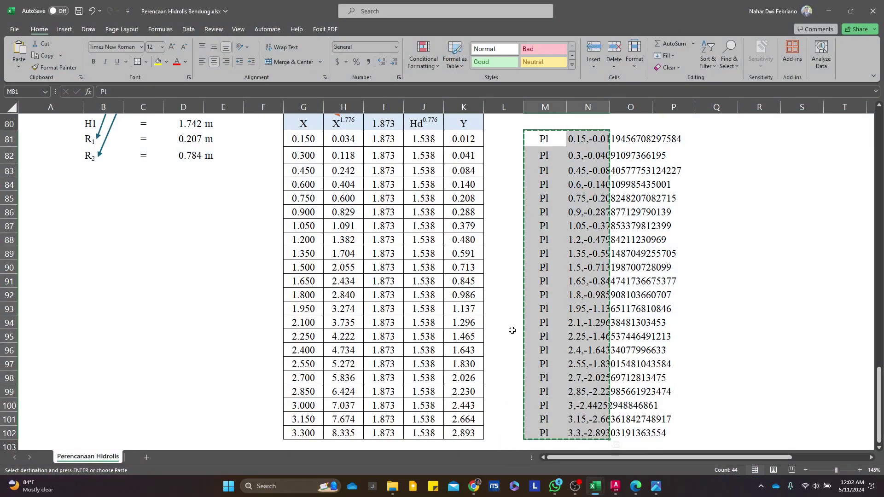
pyautogui.click(309, 222)
pyautogui.write('0.')
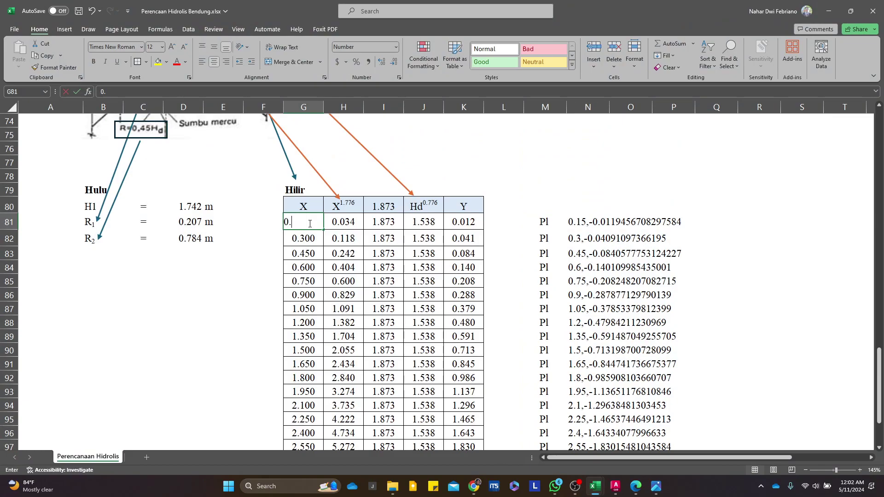
pyautogui.write('2')
pyautogui.press('Return')
# Copy the recalculated polyline coordinates in M81:N102 and draw them as a second curve in the TUBES Bendung drawing in AutoCAD
pyautogui.moveTo(539, 225); pyautogui.dragTo(585, 401)
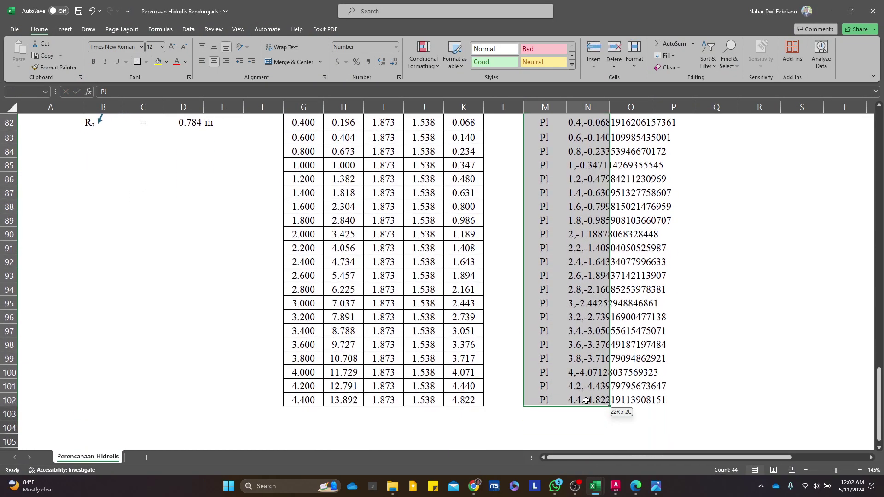
pyautogui.moveTo(615, 486)
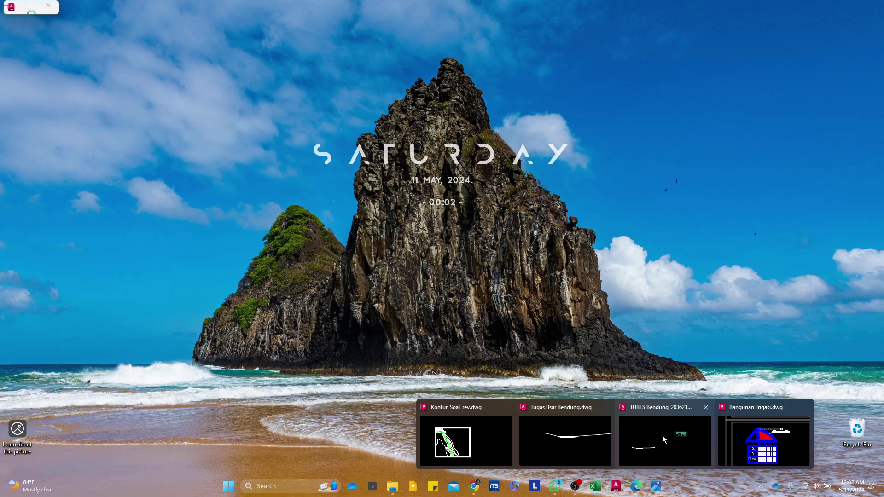
pyautogui.click(662, 434)
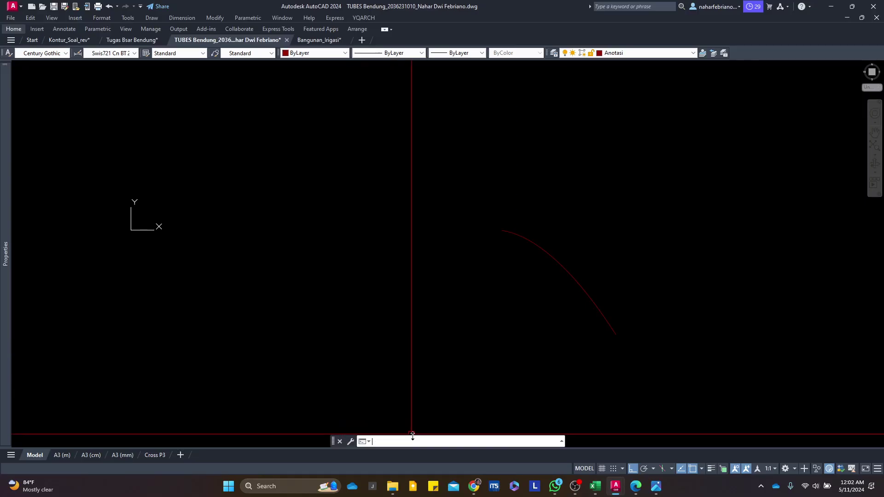
pyautogui.hotkey('ctrl', 'z')
# Move the second curve horizontally so its upper end lies on the first curve's upper end for comparison
pyautogui.click(258, 343)
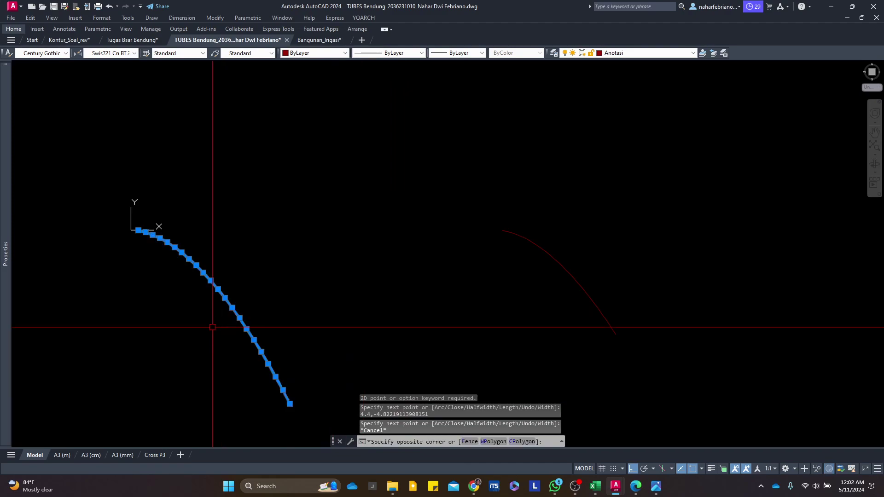
pyautogui.write('v')
pyautogui.press('space')
pyautogui.click(134, 232)
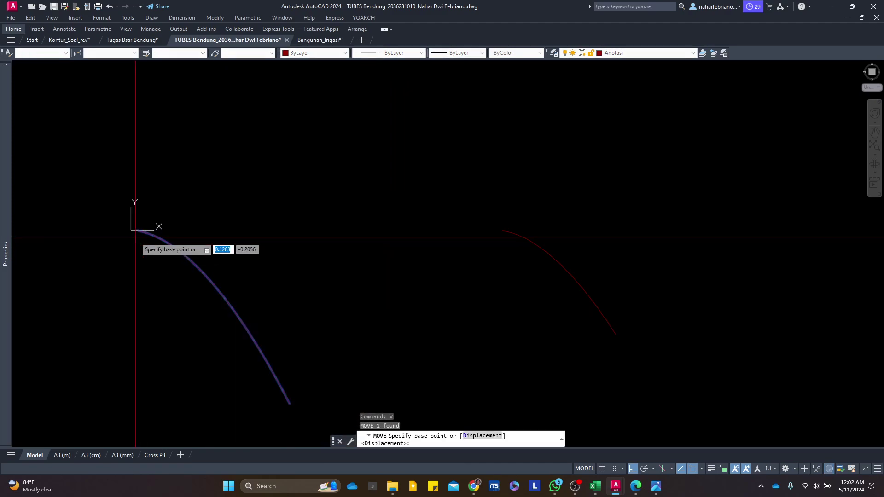
pyautogui.click(513, 230)
pyautogui.press('Escape')
pyautogui.scroll(4, 651, 330)
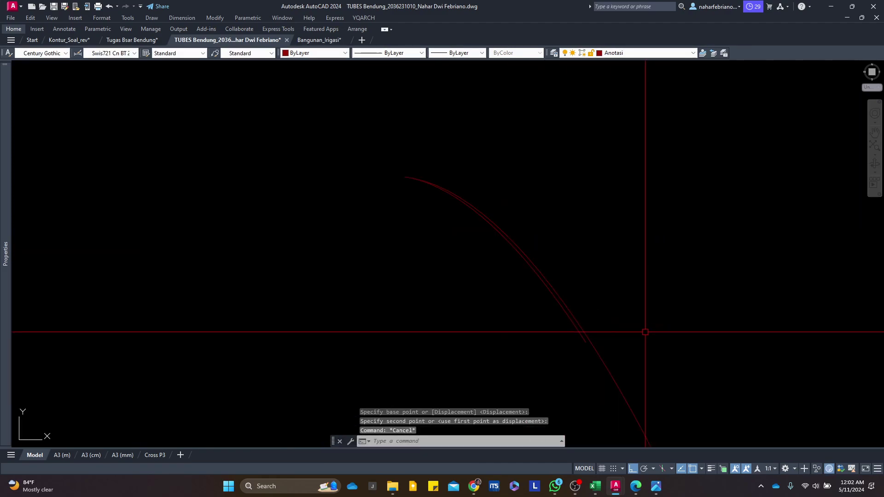
# Move the longer second curve horizontally a short distance away from the first one so they stand side by side
pyautogui.scroll(1, 573, 323)
pyautogui.click(512, 335)
pyautogui.click(537, 355)
pyautogui.scroll(-2, 536, 355)
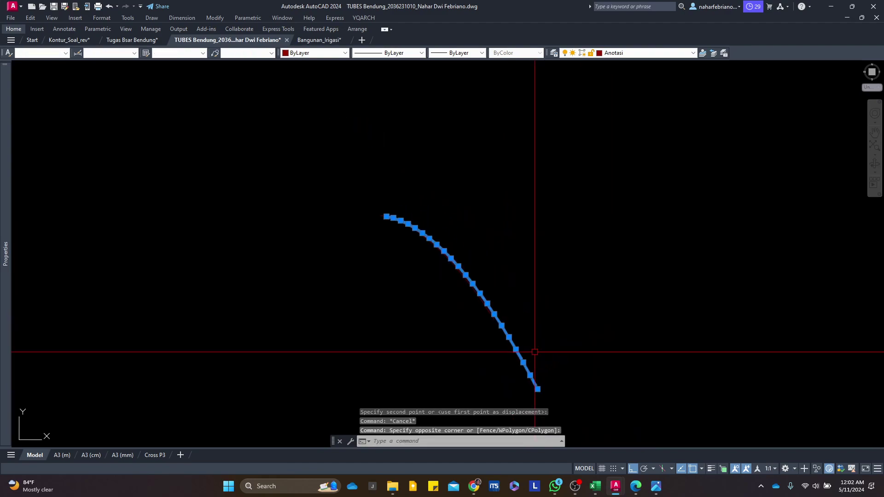
pyautogui.write('v')
pyautogui.press('space')
pyautogui.click(557, 339)
pyautogui.click(611, 338)
pyautogui.press('Escape')
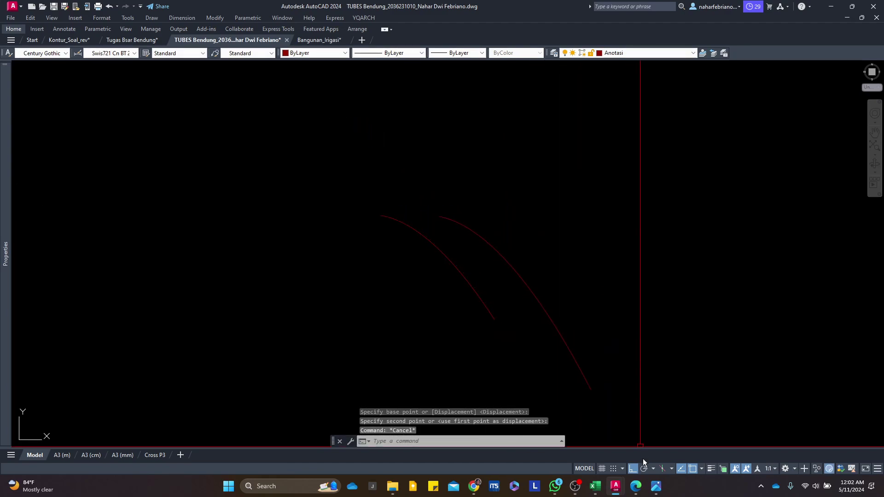
# Switch to the Perencaan Hidrolis Bendung workbook in Excel and set the first X value in G81 to 0.1
pyautogui.moveTo(595, 486)
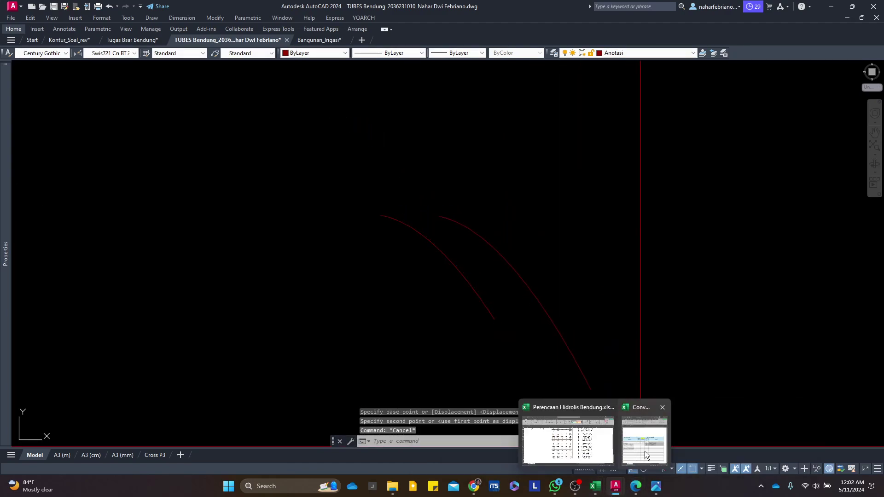
pyautogui.click(597, 445)
pyautogui.click(310, 230)
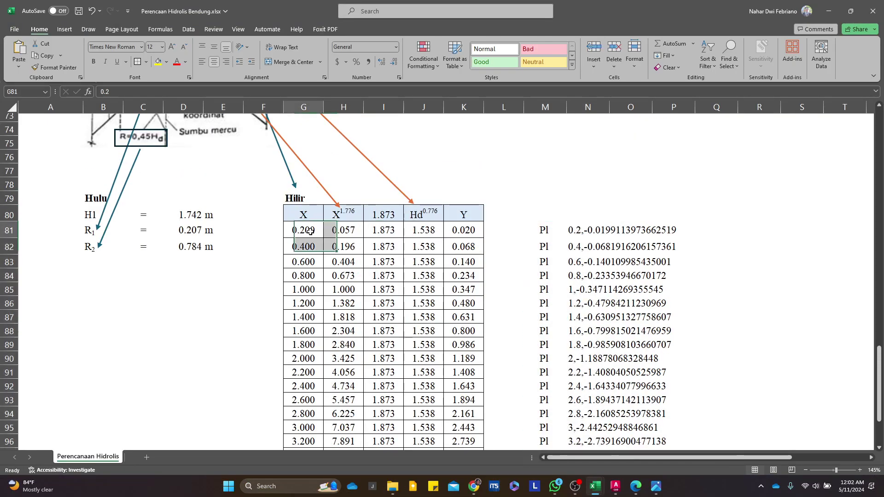
pyautogui.write('0.1')
pyautogui.press('Return')
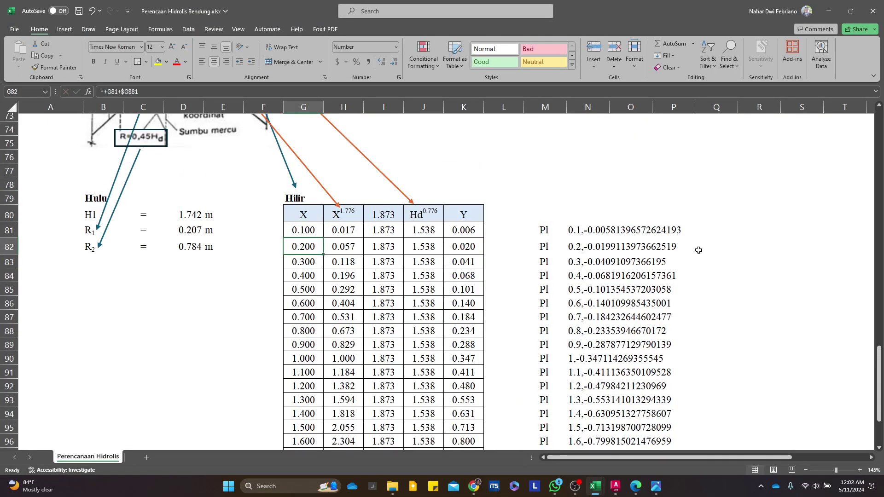
# Copy the coordinates in M81:N102 for the 0.1 spacing and draw them as a third curve in the TUBES Bendung drawing in AutoCAD
pyautogui.moveTo(550, 227); pyautogui.dragTo(573, 425)
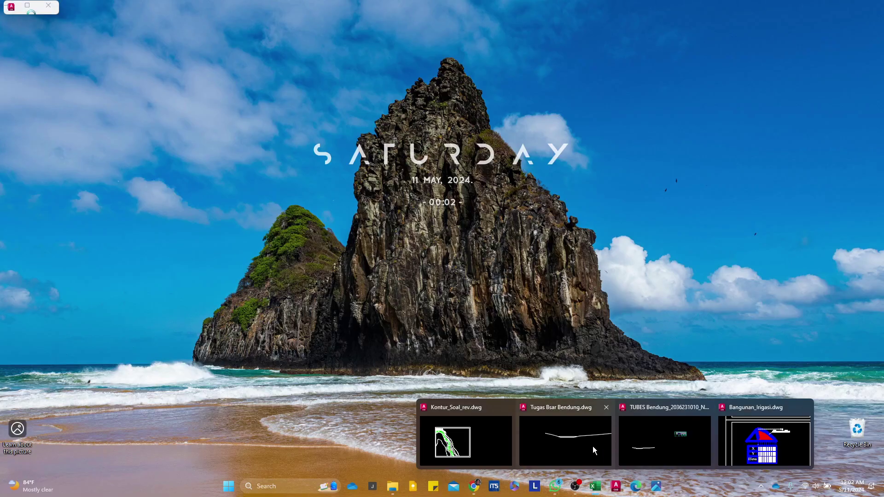
pyautogui.click(638, 440)
pyautogui.click(409, 440)
pyautogui.hotkey('ctrl', 'v')
pyautogui.press('Escape')
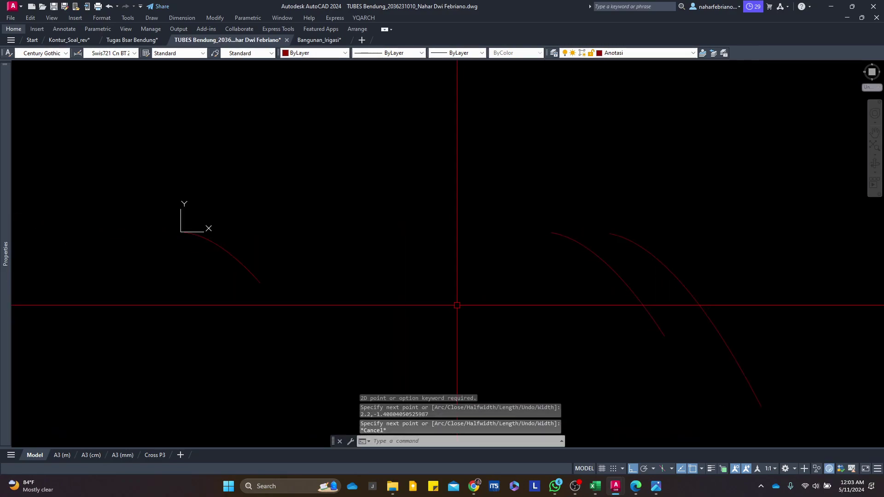
# Move the new curve horizontally from the UCS origin to the free area beyond the two earlier curves
pyautogui.click(256, 272)
pyautogui.write('m')
pyautogui.press('Return')
pyautogui.click(257, 271)
pyautogui.scroll(3, 620, 269)
pyautogui.press('Escape')
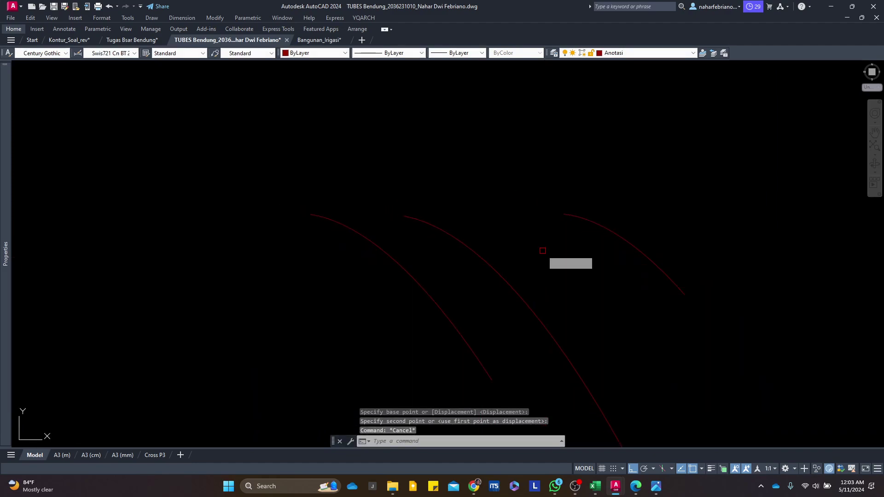
# Erase the two earlier crest curves, keeping only the curve drawn with the 0.1 spacing
pyautogui.write('e')
pyautogui.press('Return')
pyautogui.click(542, 250)
pyautogui.click(316, 290)
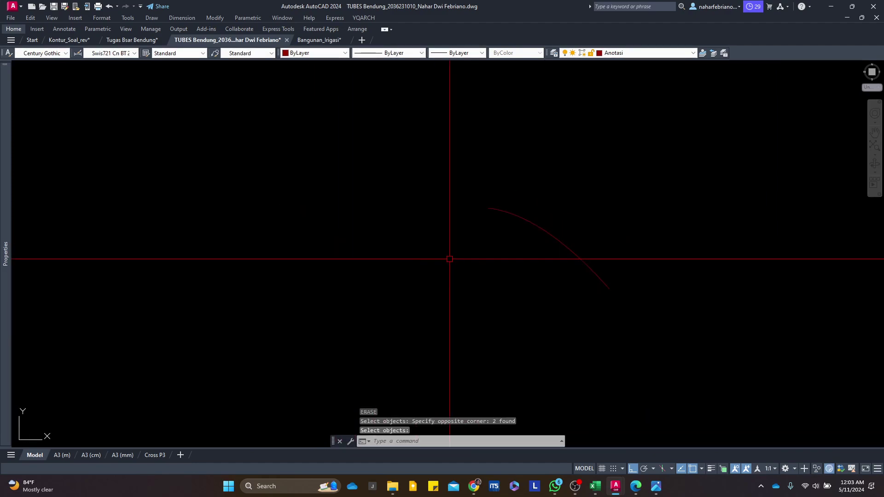
# Examine the crest profile and its X, Y and Elevasi table in the Bangunan_Irigasi drawing, returning to the TUBES Bendung drawing
pyautogui.click(312, 41)
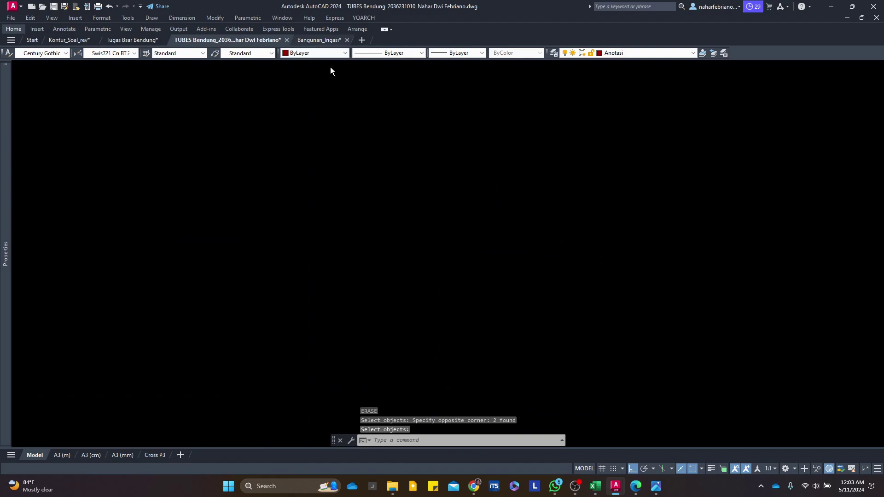
pyautogui.scroll(5, 322, 267)
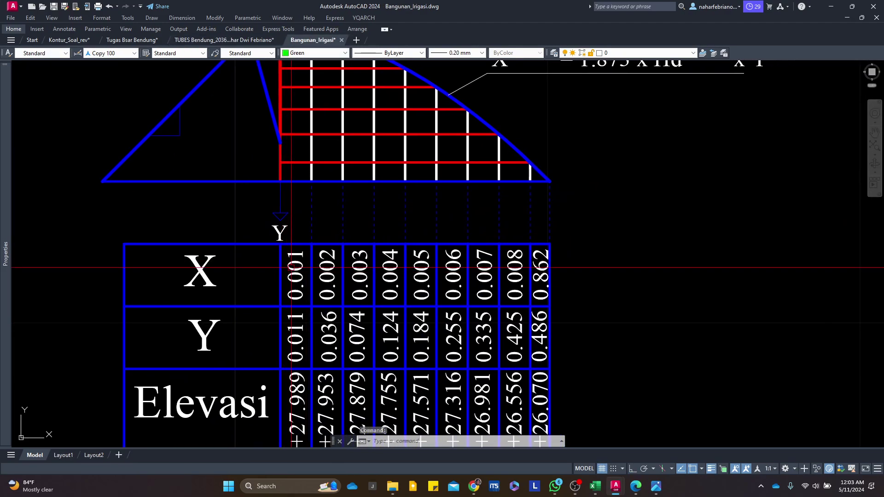
pyautogui.moveTo(434, 268); pyautogui.dragTo(376, 346)
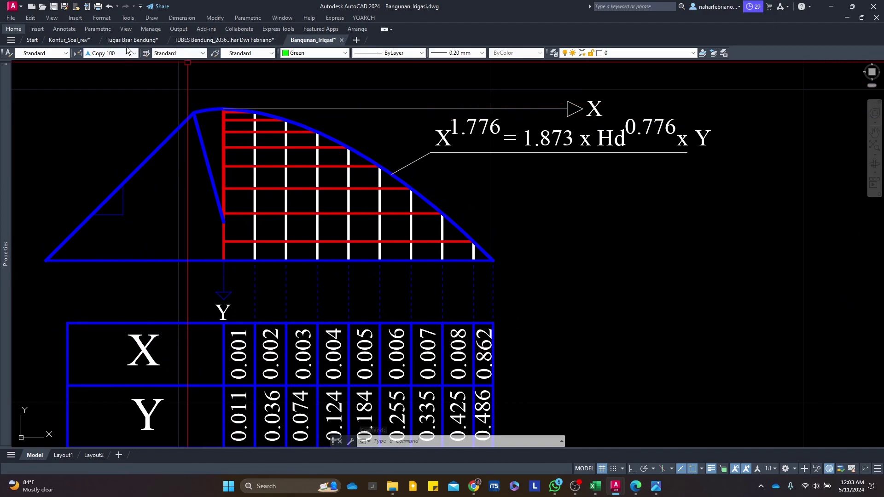
pyautogui.click(222, 40)
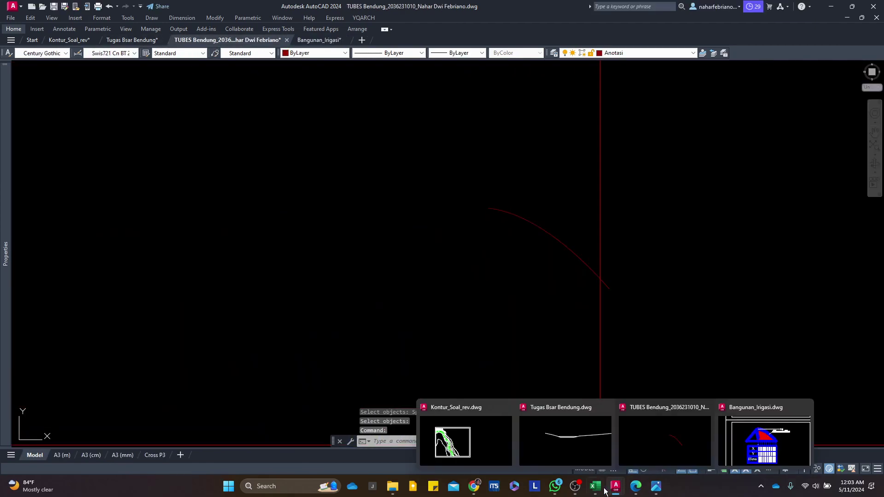
# Switch to the Perencaan Hidrolis Bendung workbook and mark the crest axis in the Tipe Ogee II diagram with a vertical purple line
pyautogui.moveTo(603, 489)
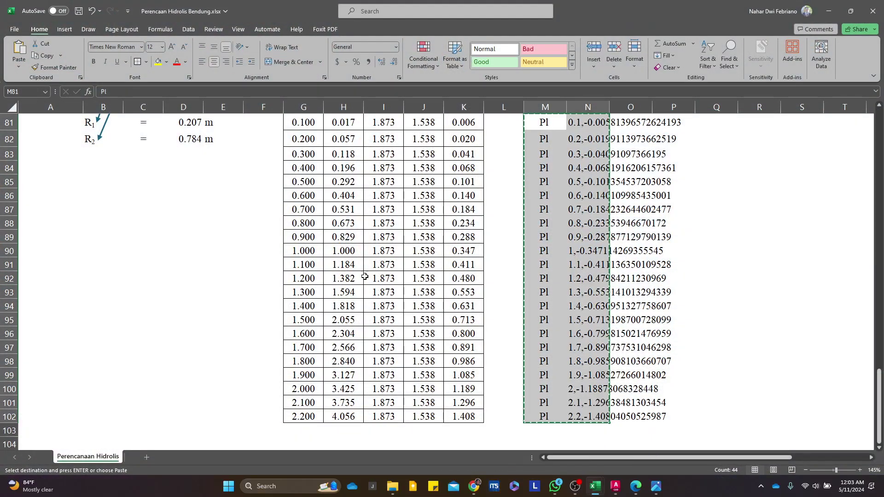
pyautogui.click(567, 442)
pyautogui.scroll(2, 309, 260)
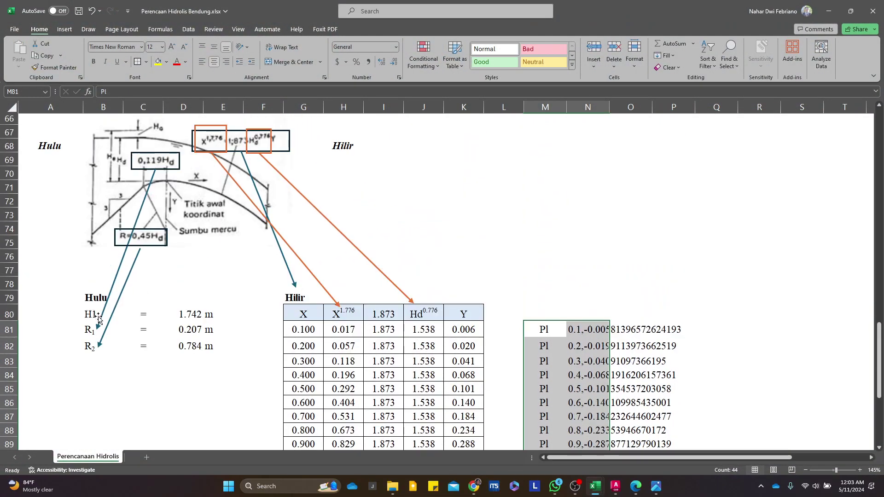
pyautogui.scroll(1, 149, 233)
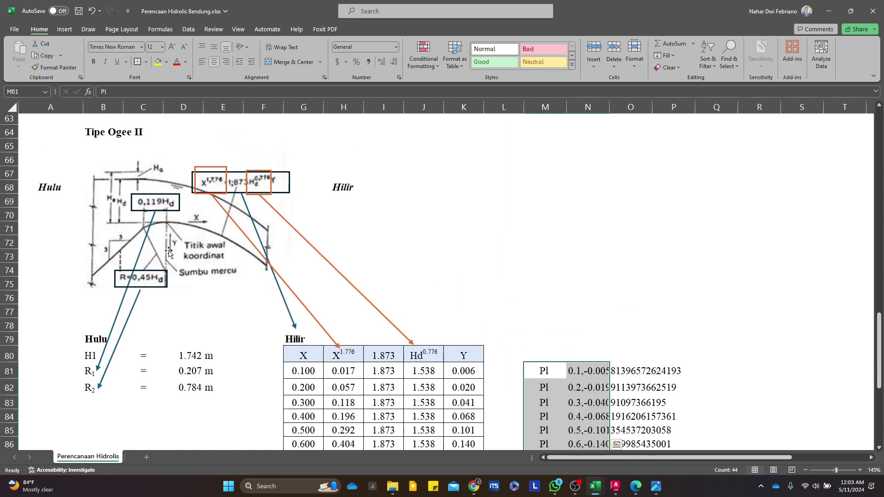
pyautogui.click(64, 30)
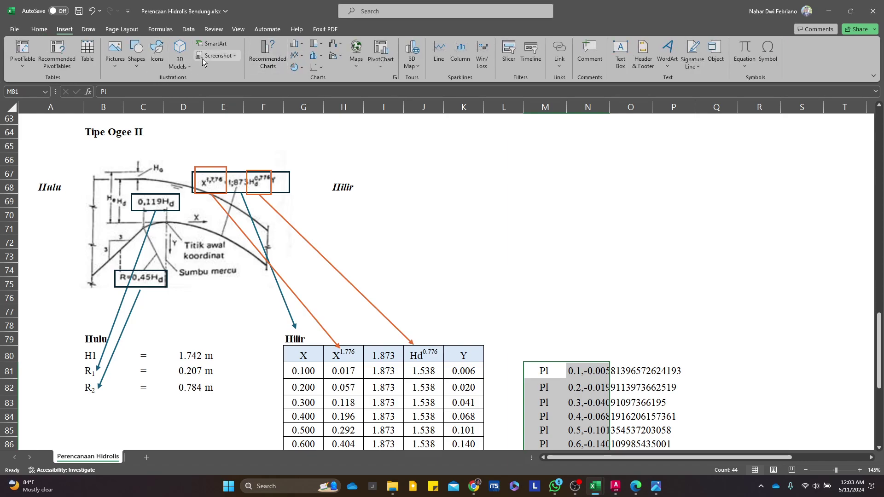
pyautogui.click(137, 58)
pyautogui.click(137, 92)
pyautogui.click(137, 55)
pyautogui.click(138, 92)
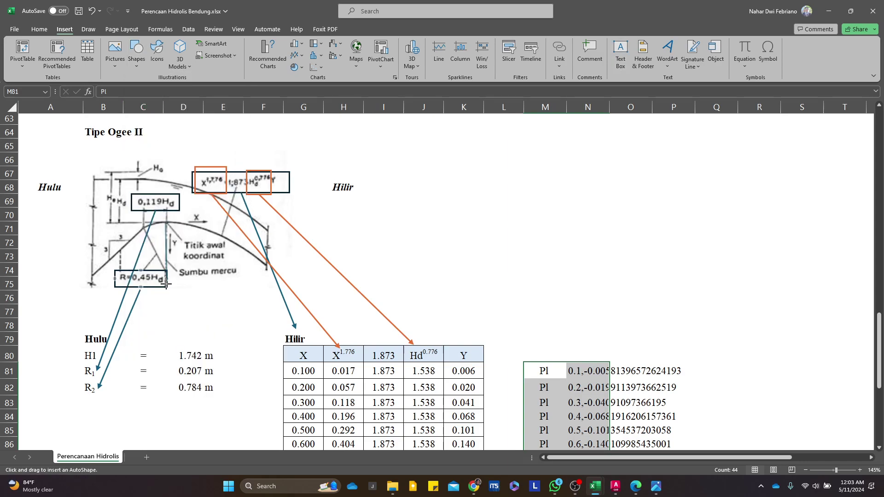
pyautogui.moveTo(166, 285); pyautogui.dragTo(165, 223)
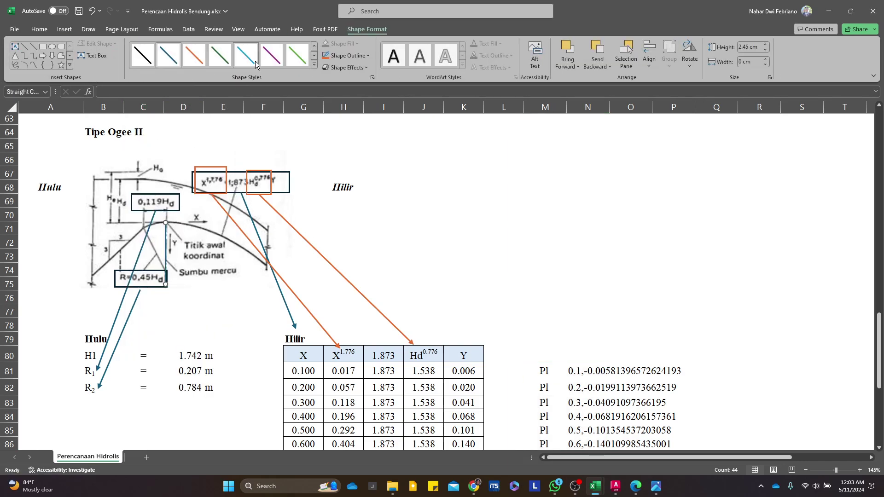
pyautogui.press('Escape')
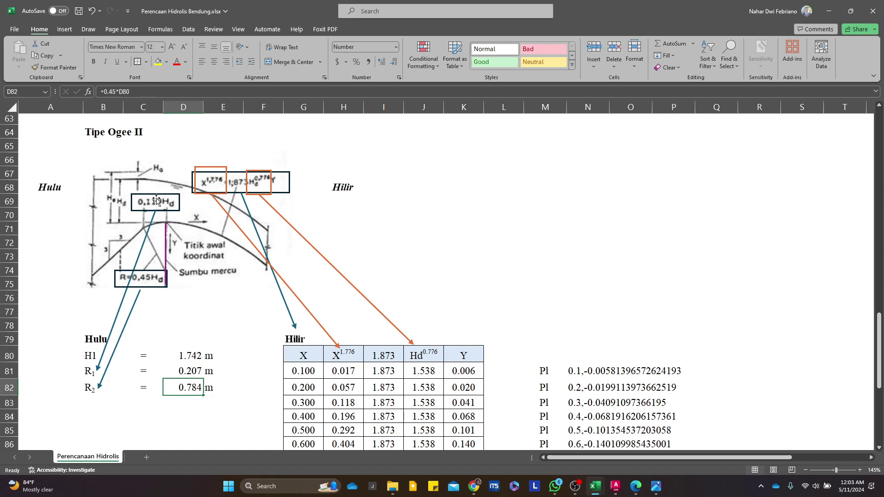
pyautogui.press('Escape')
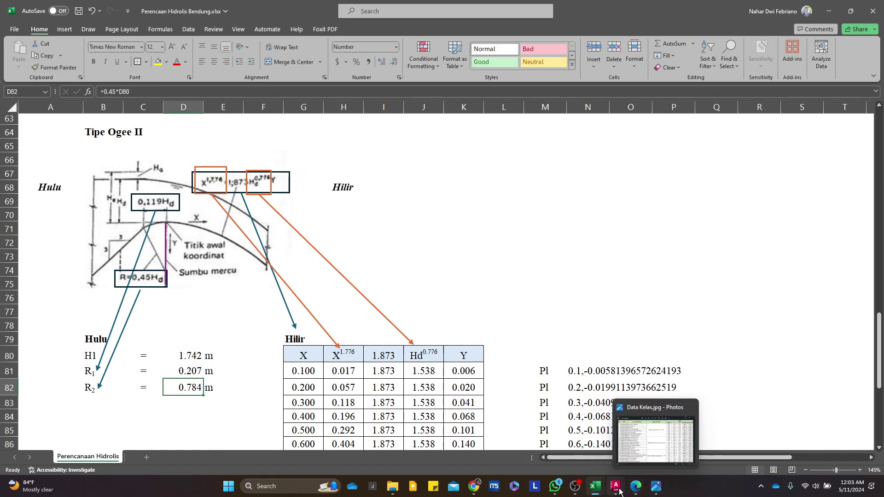
# Switch to the TUBES Bendung drawing in AutoCAD and draw a vertical polyline 0.784 long downward from the crest curve's upper endpoint
pyautogui.moveTo(615, 486)
pyautogui.click(652, 450)
pyautogui.write('pl')
pyautogui.press('Return')
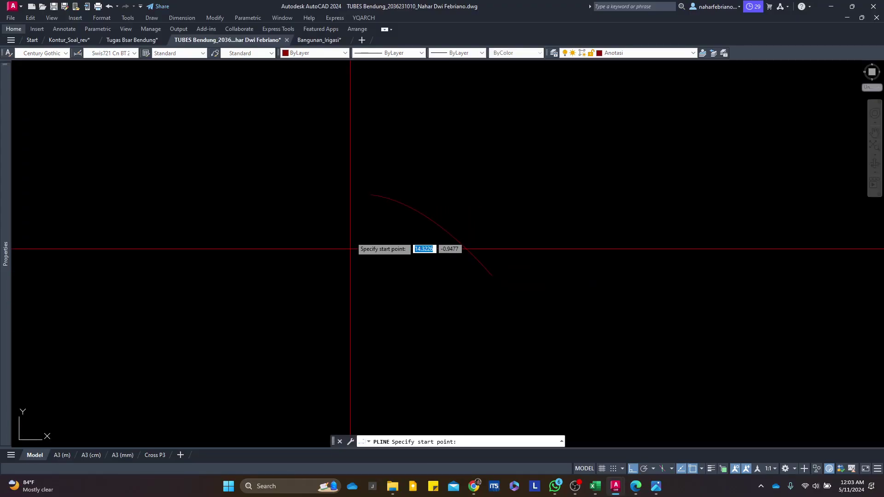
pyautogui.click(370, 194)
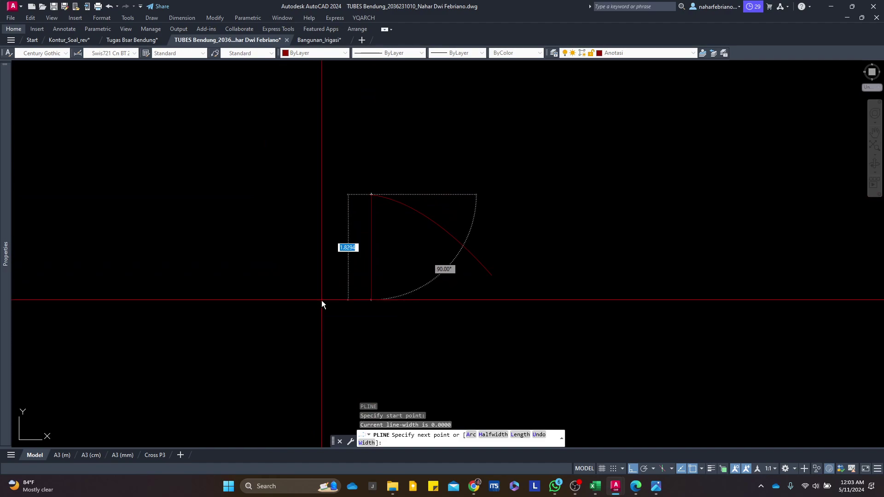
pyautogui.press('Escape')
# Check the R1 value in cell D81 of the Excel workbook, returning to the TUBES Bendung drawing in AutoCAD
pyautogui.scroll(4, 375, 233)
pyautogui.moveTo(595, 486)
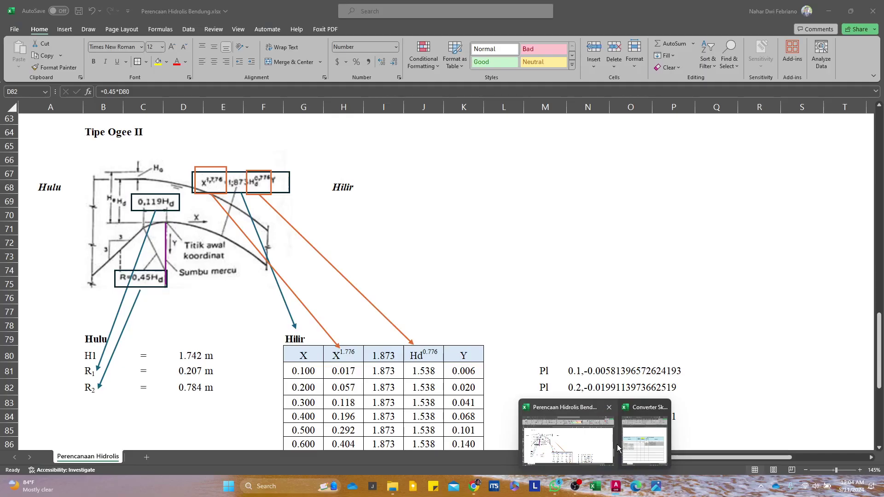
pyautogui.click(617, 443)
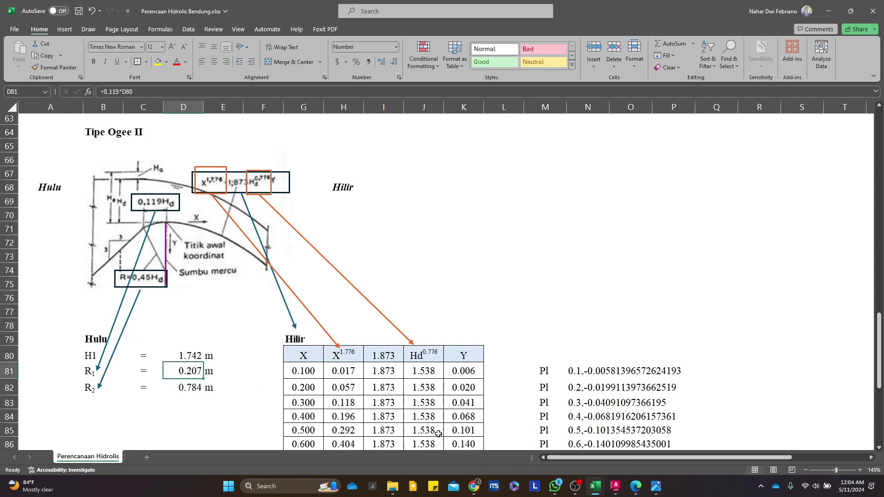
pyautogui.moveTo(615, 486)
pyautogui.click(641, 445)
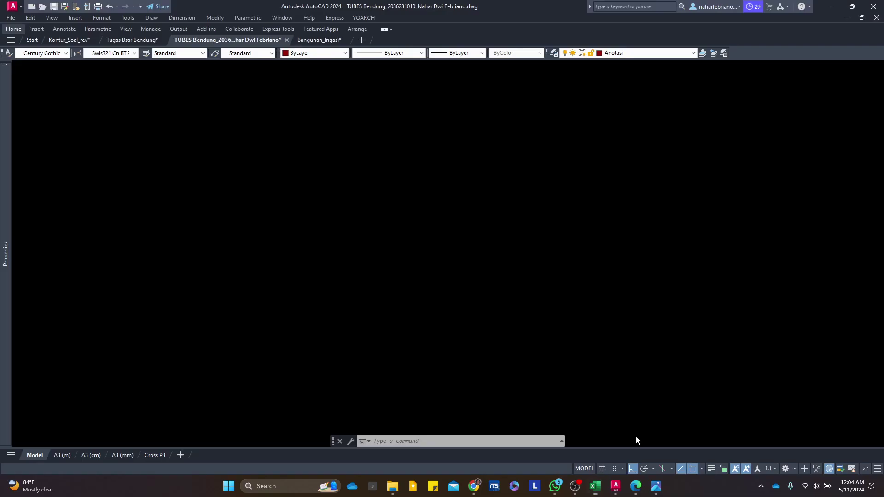
pyautogui.write('dli')
pyautogui.press('Return')
pyautogui.click(397, 230)
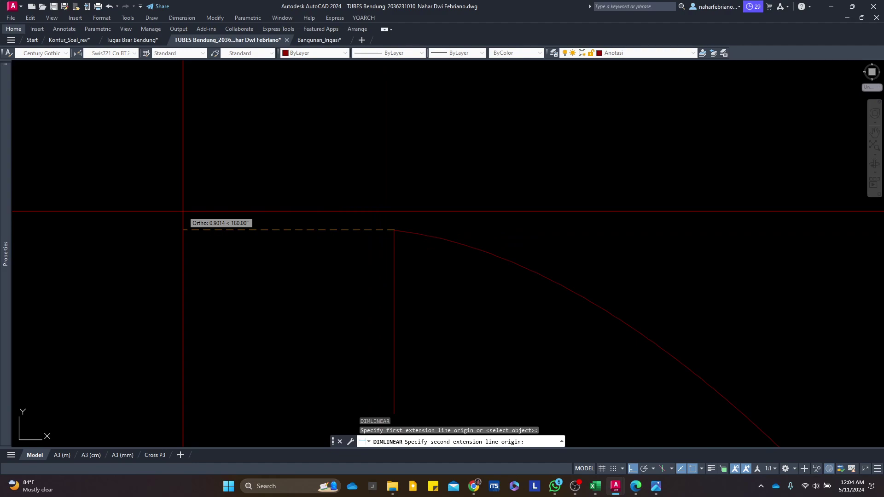
pyautogui.click(183, 211)
pyautogui.press('Escape')
# Place a horizontal linear dimension spanning 0.207 upstream from the crest curve's starting point
pyautogui.press('Return')
pyautogui.click(394, 230)
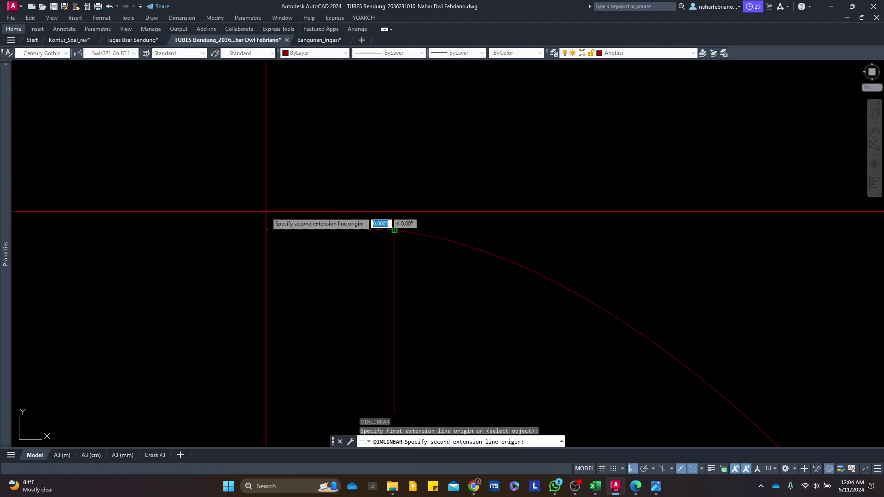
pyautogui.write('0.207')
pyautogui.press('Return')
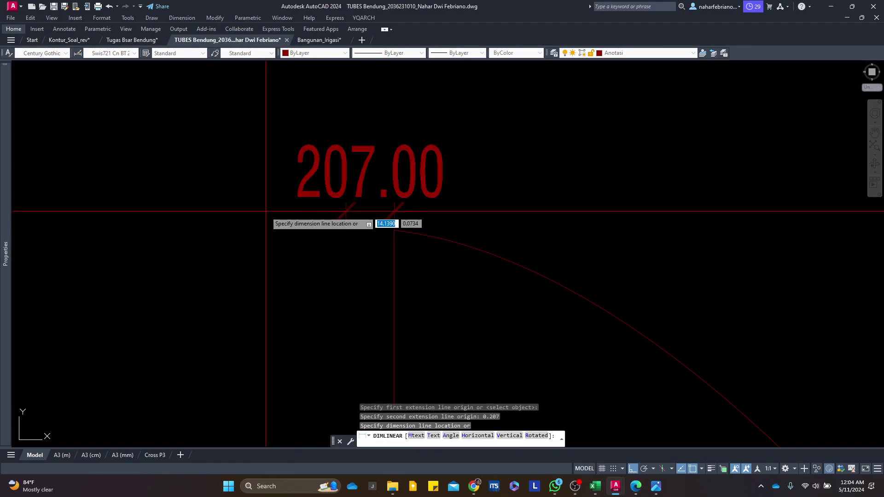
pyautogui.click(292, 158)
pyautogui.press('Escape')
# Review the upstream part of the Tipe Ogee II diagram in the Excel workbook, returning to the TUBES Bendung drawing in AutoCAD
pyautogui.moveTo(595, 486)
pyautogui.click(568, 441)
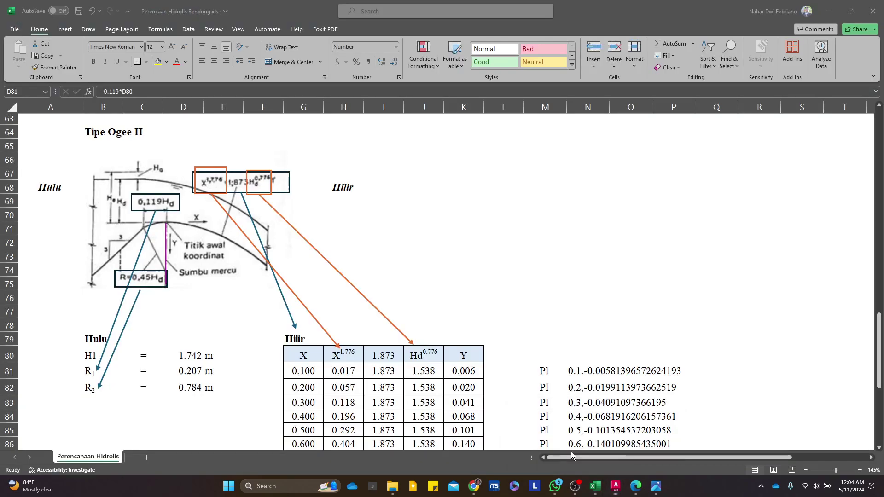
pyautogui.moveTo(622, 495)
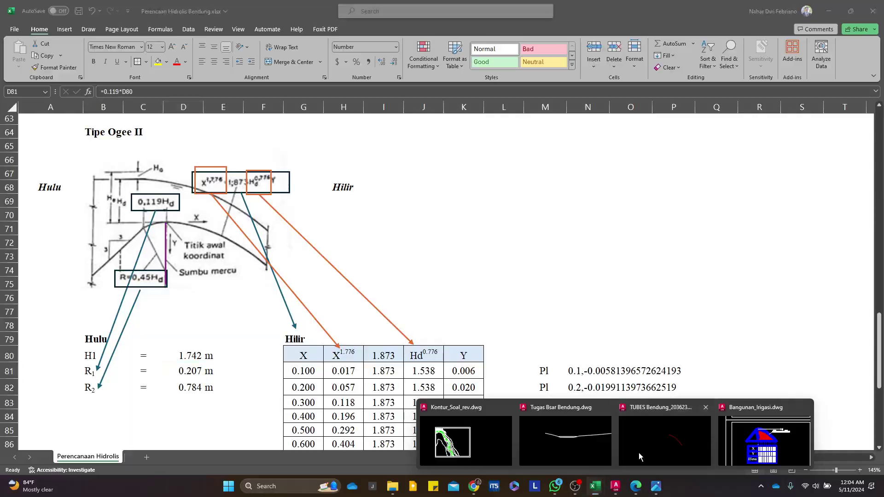
pyautogui.click(639, 452)
# Rotate a copy of the vertical line about its lower end, using the line as reference and aiming at the dimension's upstream extension point
pyautogui.click(384, 281)
pyautogui.click(318, 219)
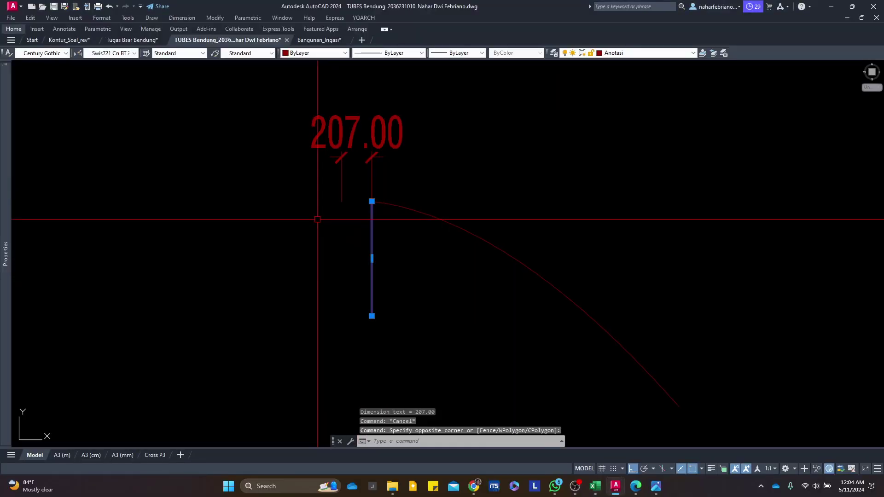
pyautogui.click(412, 263)
pyautogui.click(389, 295)
pyautogui.moveTo(368, 313); pyautogui.dragTo(274, 322)
pyautogui.write('ro')
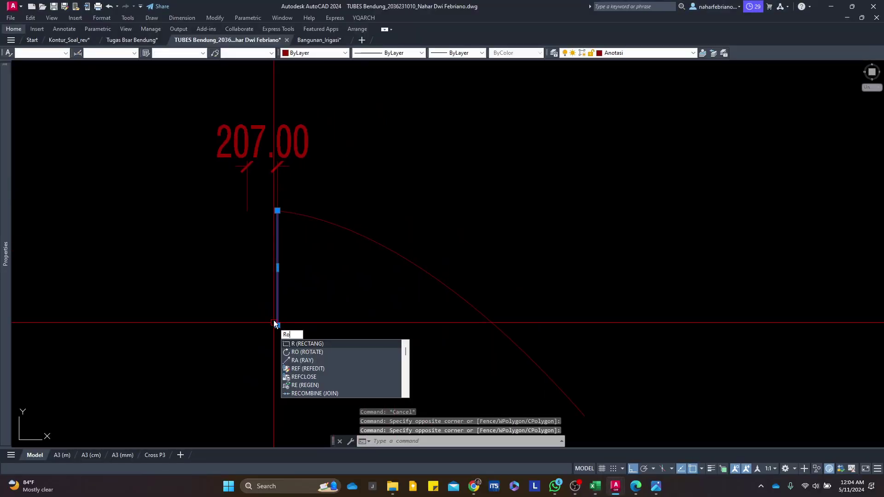
pyautogui.press('Return')
pyautogui.click(280, 317)
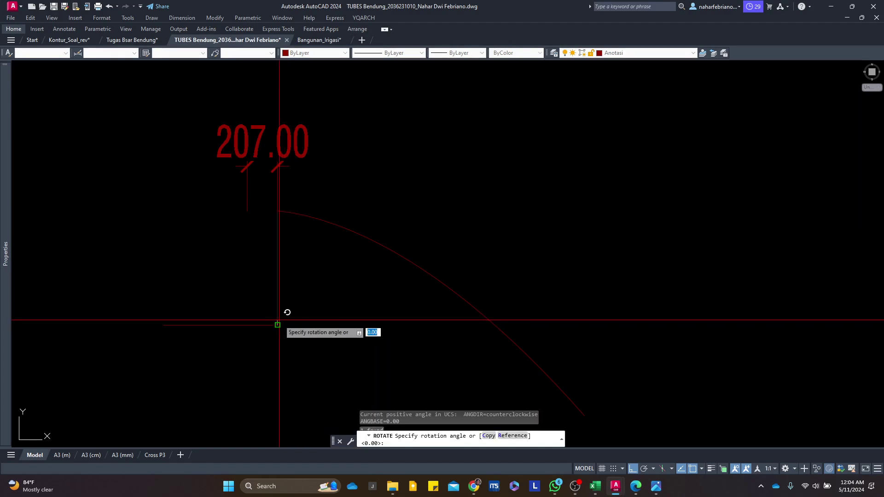
pyautogui.click(488, 436)
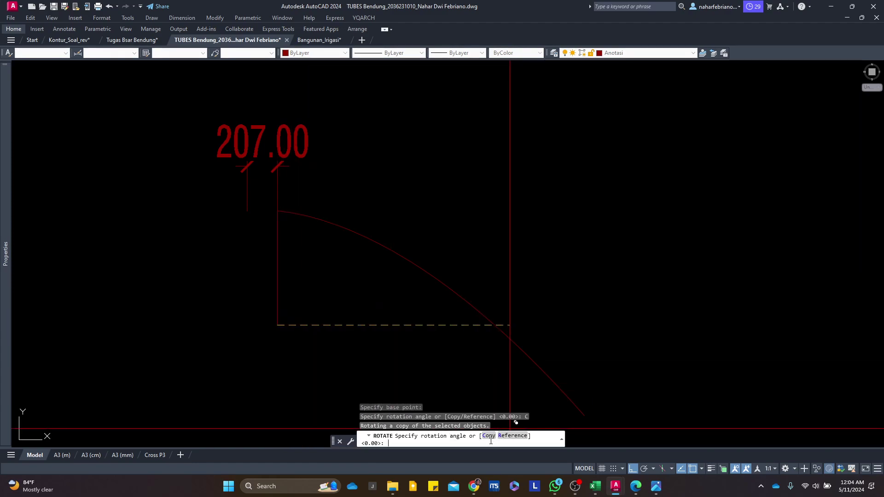
pyautogui.click(521, 441)
pyautogui.click(277, 325)
pyautogui.click(277, 211)
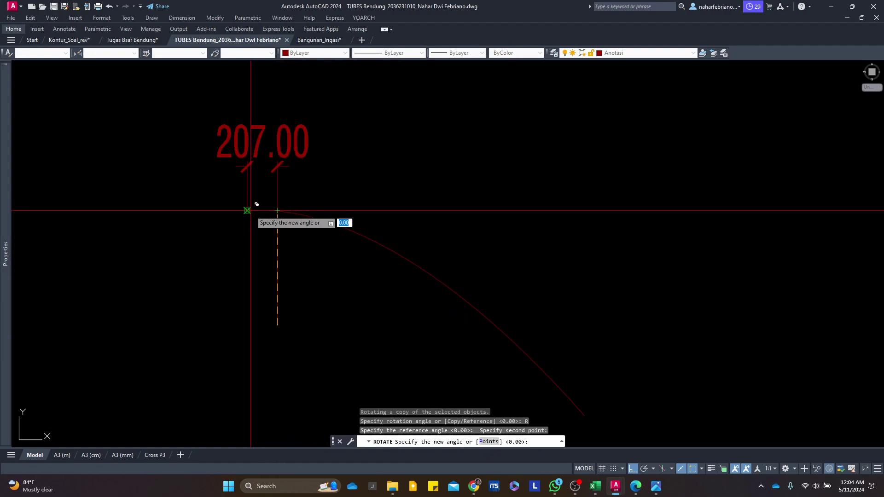
pyautogui.press('Escape')
pyautogui.scroll(-3, 368, 285)
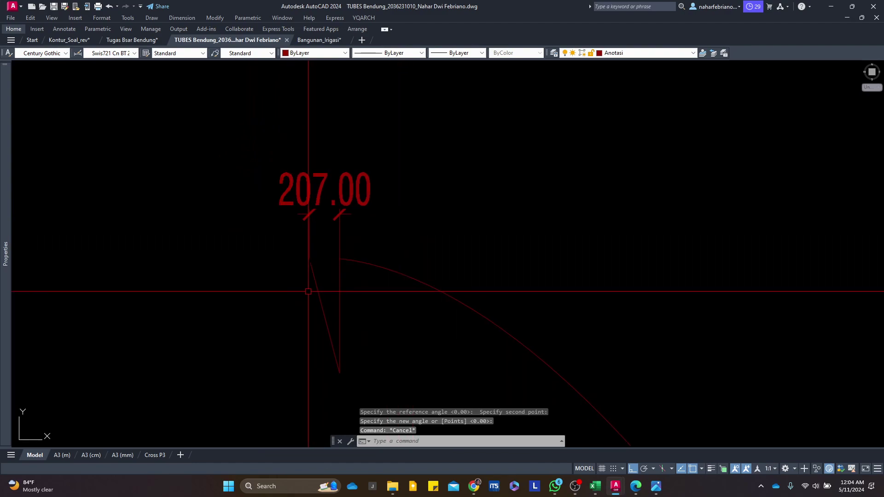
# Erase the 207.00 linear dimension above the crest
pyautogui.scroll(4, 342, 287)
pyautogui.write('e')
pyautogui.press('space')
pyautogui.click(376, 220)
pyautogui.click(322, 181)
pyautogui.press('space')
# Draw a polyline from the crest curve's starting point to the upper end of the inclined radius line
pyautogui.moveTo(364, 278)
pyautogui.mouseDown()
pyautogui.moveTo(355, 278)
pyautogui.moveTo(370, 247)
pyautogui.mouseUp()
pyautogui.scroll(2, 377, 198)
pyautogui.scroll(1, 296, 238)
pyautogui.press('space')
pyautogui.write('pl')
pyautogui.press('space')
pyautogui.click(350, 224)
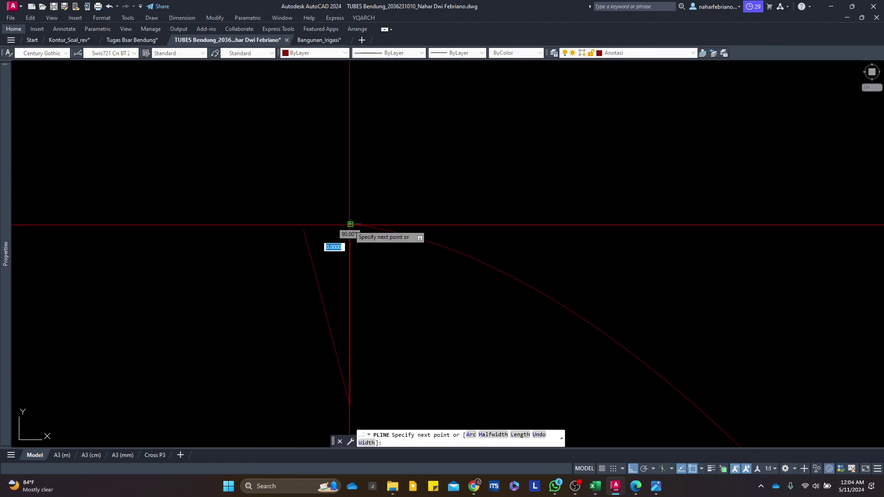
pyautogui.click(304, 229)
pyautogui.press('Escape')
pyautogui.moveTo(334, 232); pyautogui.dragTo(357, 170)
pyautogui.scroll(2, 365, 233)
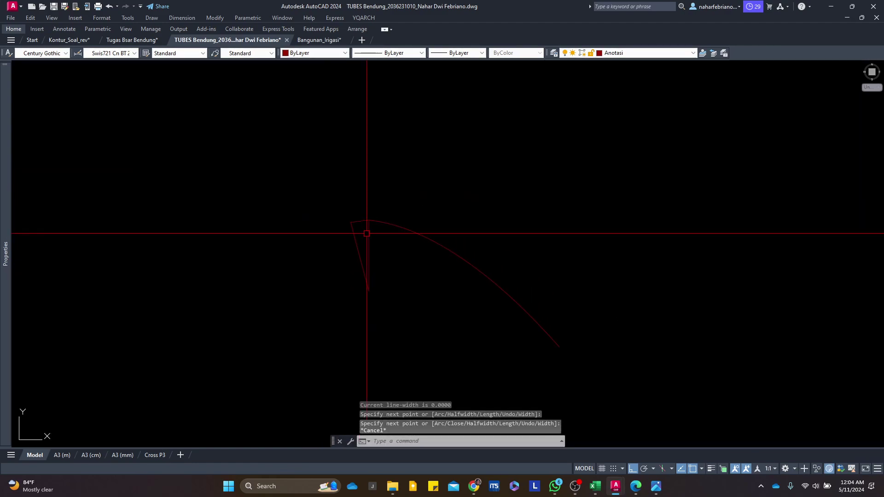
# Check the upstream face slope in the Tipe Ogee II diagram in Excel, returning to the TUBES Bendung drawing in AutoCAD
pyautogui.scroll(-2, 373, 252)
pyautogui.moveTo(587, 490)
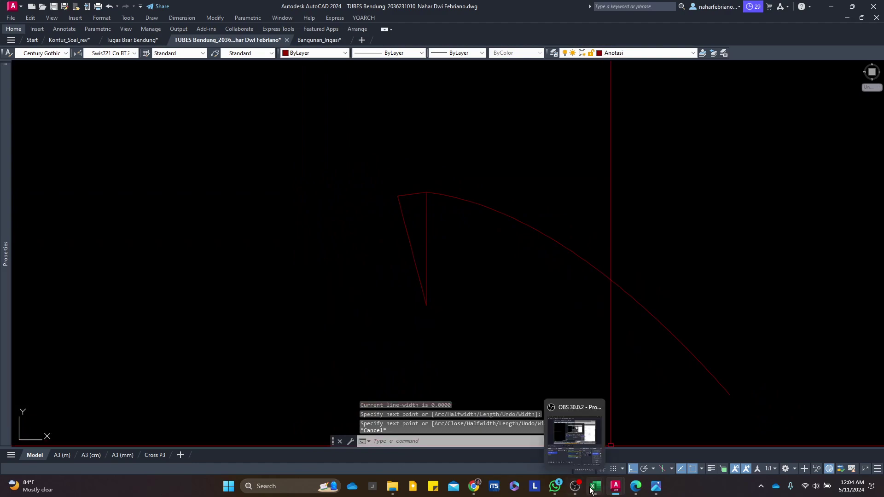
pyautogui.click(575, 441)
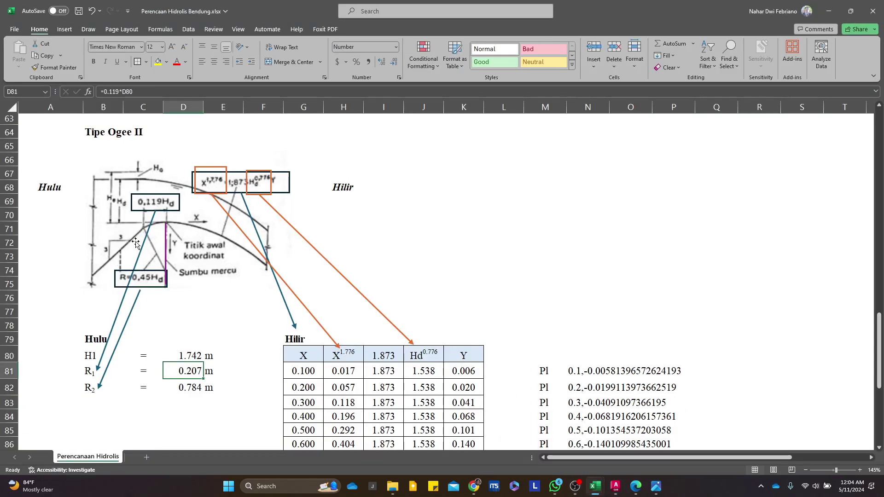
pyautogui.moveTo(611, 481)
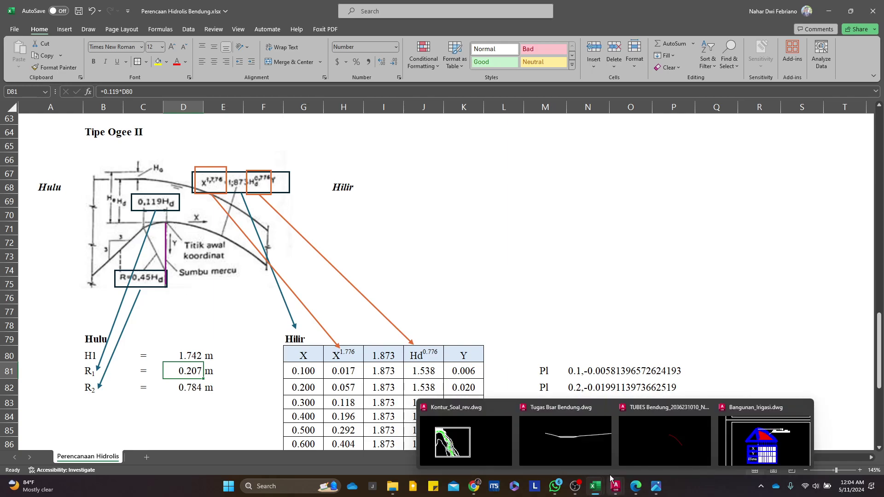
pyautogui.click(624, 441)
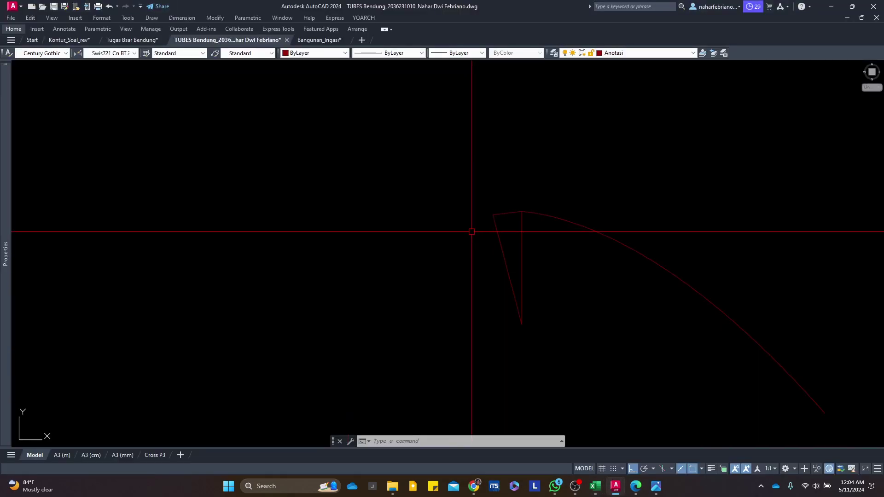
# Draw a polyline from the inclined line's upper end, 3 units horizontally upstream and 3 units down, ending back at the start point
pyautogui.write('pl')
pyautogui.press('space')
pyautogui.click(493, 215)
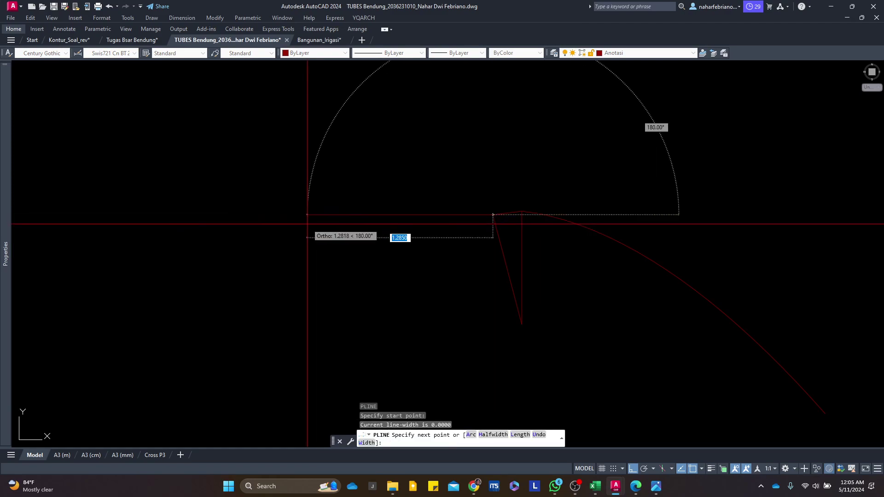
pyautogui.write('3')
pyautogui.press('Return')
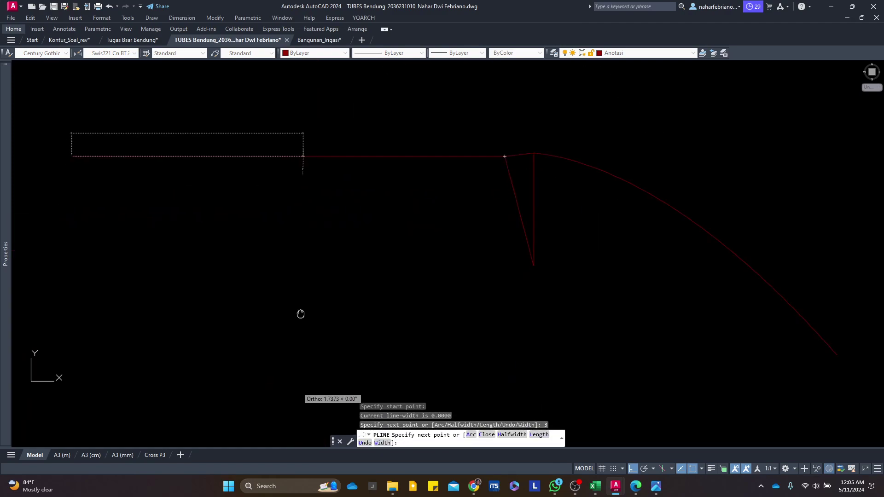
pyautogui.scroll(-4, 296, 320)
pyautogui.write('3')
pyautogui.press('Return')
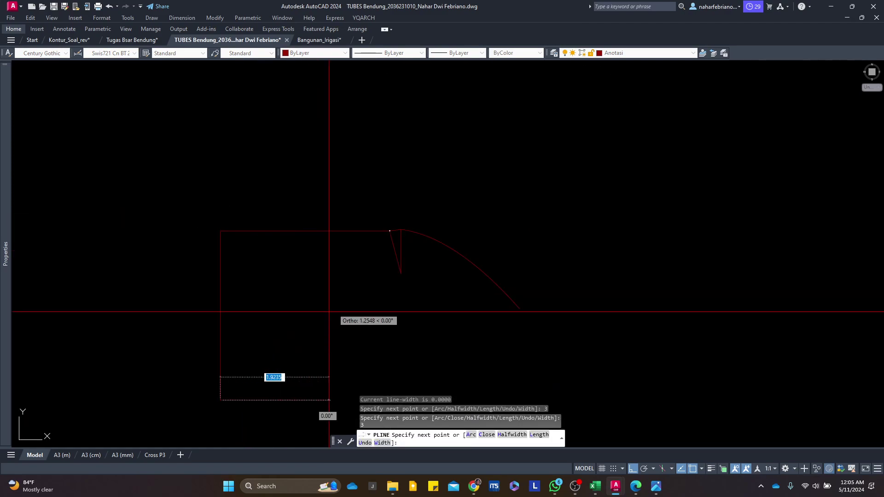
pyautogui.click(389, 230)
pyautogui.press('Escape')
# Trim away the vertical leg and erase the horizontal leg of the upstream triangle, keeping only its sloping face
pyautogui.moveTo(335, 292); pyautogui.dragTo(363, 288)
pyautogui.write('tr')
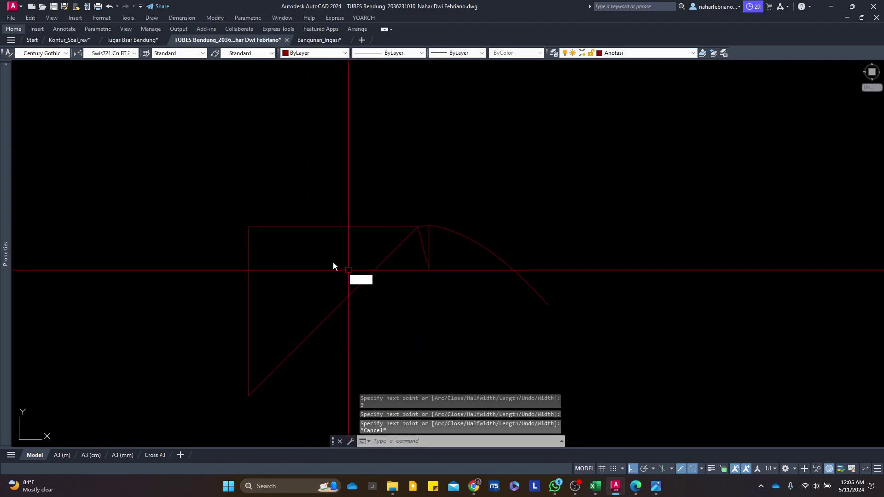
pyautogui.press('Return')
pyautogui.press('Return')
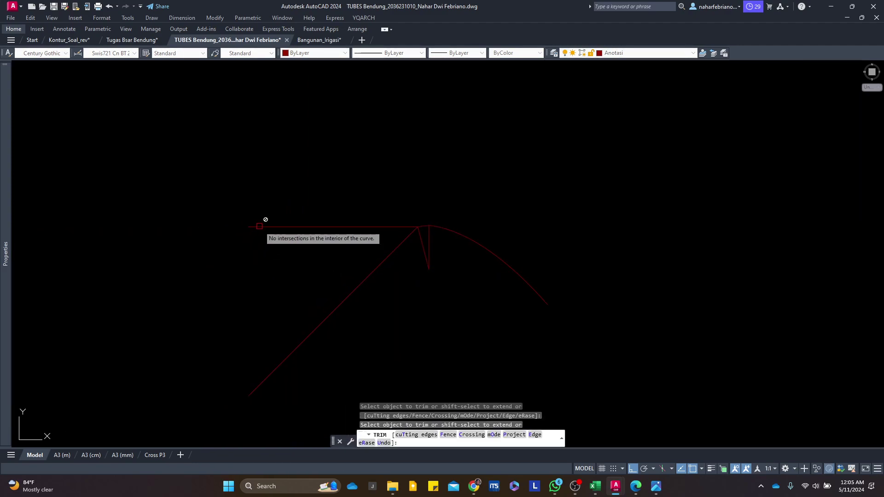
pyautogui.press('Escape')
pyautogui.click(286, 226)
pyautogui.moveTo(449, 276)
pyautogui.mouseDown()
pyautogui.moveTo(430, 296)
pyautogui.moveTo(442, 240)
pyautogui.mouseUp()
pyautogui.write('e')
pyautogui.press('Return')
pyautogui.scroll(-3, 442, 240)
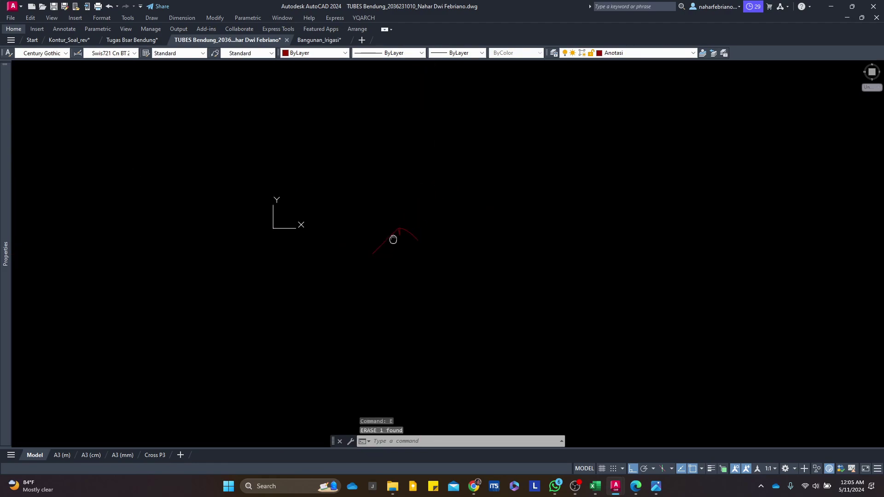
# Check the assigned P value in the Data Kelas.jpg table in Photos, returning to the TUBES Bendung drawing in AutoCAD
pyautogui.moveTo(348, 323); pyautogui.dragTo(292, 255)
pyautogui.moveTo(312, 214); pyautogui.dragTo(330, 208)
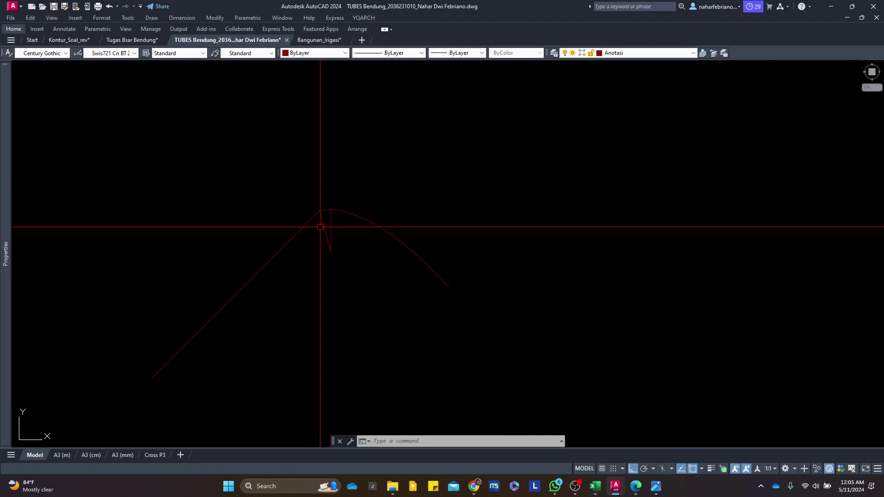
pyautogui.moveTo(374, 295); pyautogui.dragTo(274, 231)
pyautogui.moveTo(408, 280); pyautogui.dragTo(445, 299)
pyautogui.moveTo(655, 495)
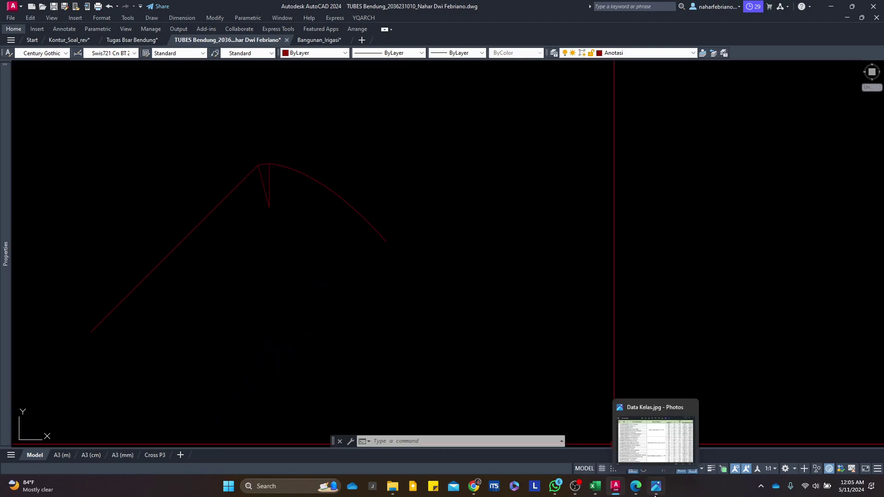
pyautogui.click(661, 446)
pyautogui.moveTo(749, 352); pyautogui.dragTo(874, 363)
pyautogui.moveTo(781, 421); pyautogui.dragTo(764, 444)
pyautogui.moveTo(726, 114); pyautogui.dragTo(538, 69)
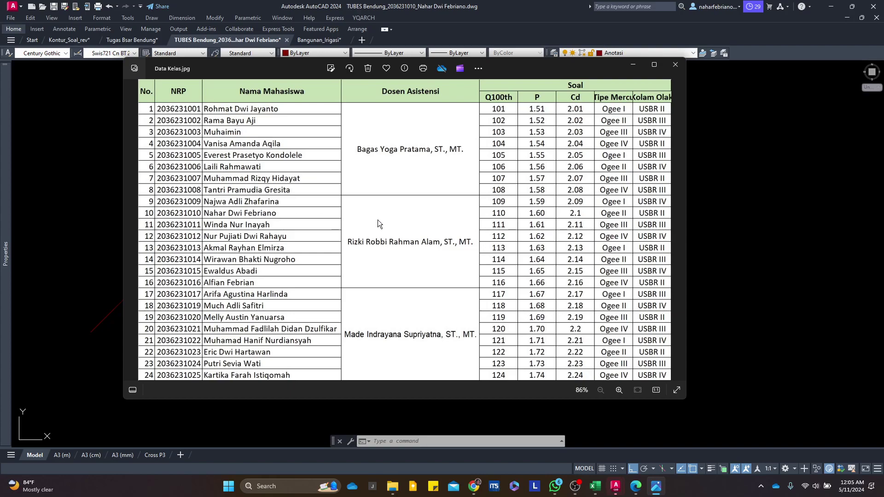
pyautogui.click(791, 239)
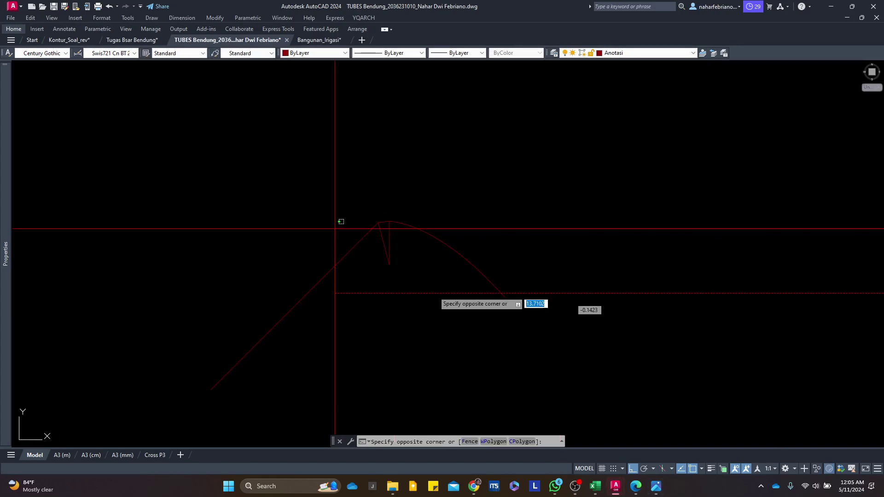
# Place a horizontal construction line through the crest's highest point
pyautogui.press('Escape')
pyautogui.moveTo(288, 230); pyautogui.dragTo(292, 197)
pyautogui.write('dli')
pyautogui.press('Return')
pyautogui.press('Escape')
pyautogui.press('Escape')
pyautogui.press('Return')
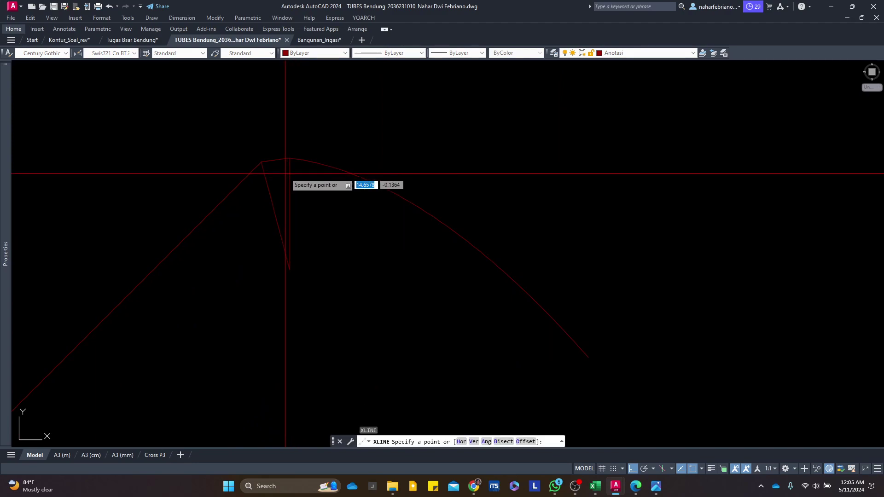
pyautogui.write('h')
pyautogui.press('Return')
pyautogui.click(288, 159)
pyautogui.press('Escape')
# Offset the horizontal construction line 1.6 units below the crest to mark the weir's base level
pyautogui.click(640, 191)
pyautogui.click(625, 137)
pyautogui.moveTo(643, 295); pyautogui.dragTo(583, 211)
pyautogui.write('o')
pyautogui.press('Return')
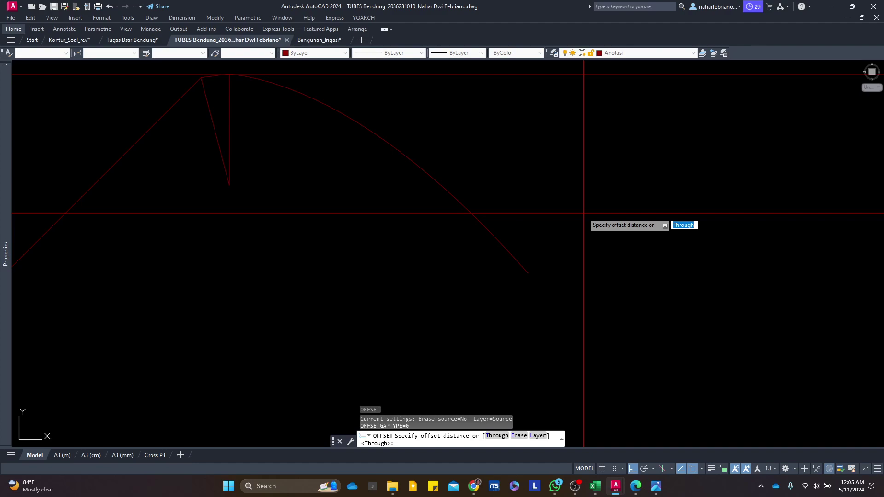
pyautogui.click(615, 249)
pyautogui.press('Escape')
pyautogui.scroll(-2, 644, 245)
pyautogui.scroll(2, 579, 259)
# Extend the downstream crest curve to the lower horizontal construction line
pyautogui.write('ex')
pyautogui.press('space')
pyautogui.press('space')
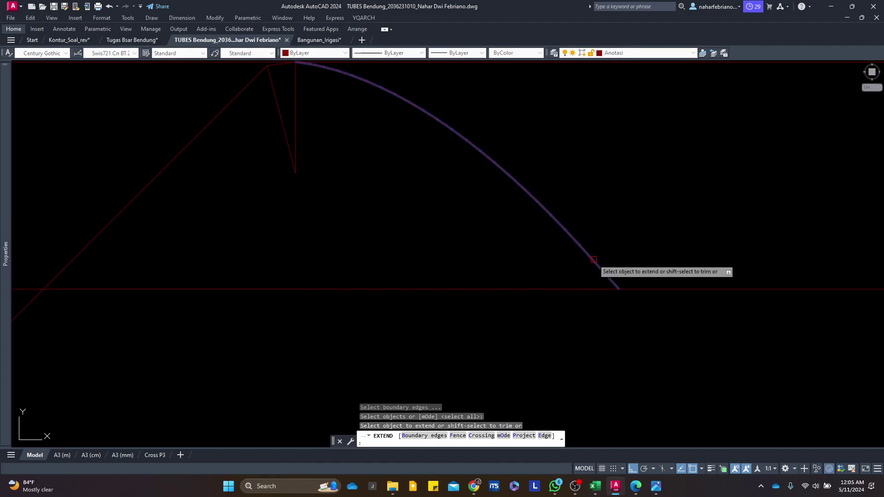
pyautogui.press('Escape')
pyautogui.moveTo(594, 270); pyautogui.dragTo(658, 298)
pyautogui.press('space')
pyautogui.press('Escape')
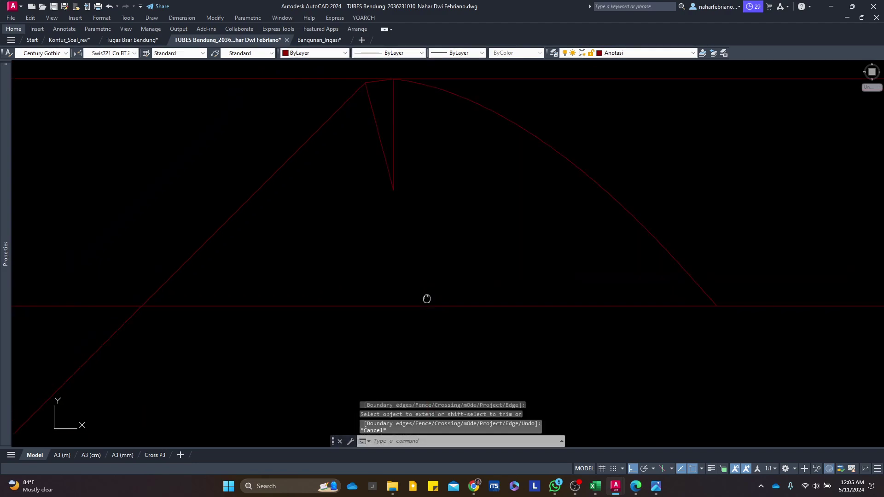
# Trim the part of the upstream sloping line that runs below the lower construction line
pyautogui.scroll(1, 402, 306)
pyautogui.click(481, 289)
pyautogui.write('tr')
pyautogui.press('space')
pyautogui.scroll(-4, 294, 300)
pyautogui.click(554, 208)
pyautogui.press('Escape')
# Erase the horizontal construction lines at the crest and base levels
pyautogui.write('e')
pyautogui.press('space')
pyautogui.click(587, 266)
pyautogui.click(547, 325)
pyautogui.press('space')
pyautogui.moveTo(430, 202); pyautogui.dragTo(429, 306)
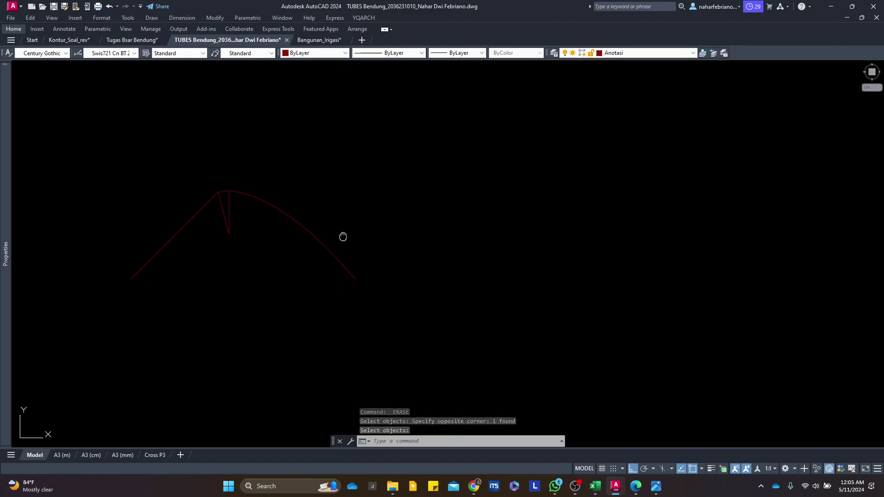
pyautogui.moveTo(426, 288); pyautogui.dragTo(403, 247)
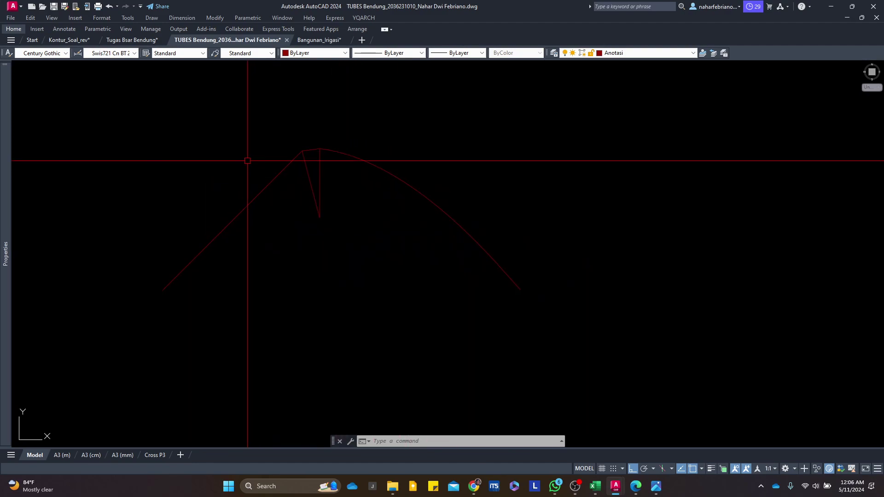
# Check the Bangunan_Irigasi reference drawing, and in the TUBES Bendung drawing draw a vertical polyline from the crest's highest point down to base level
pyautogui.click(305, 41)
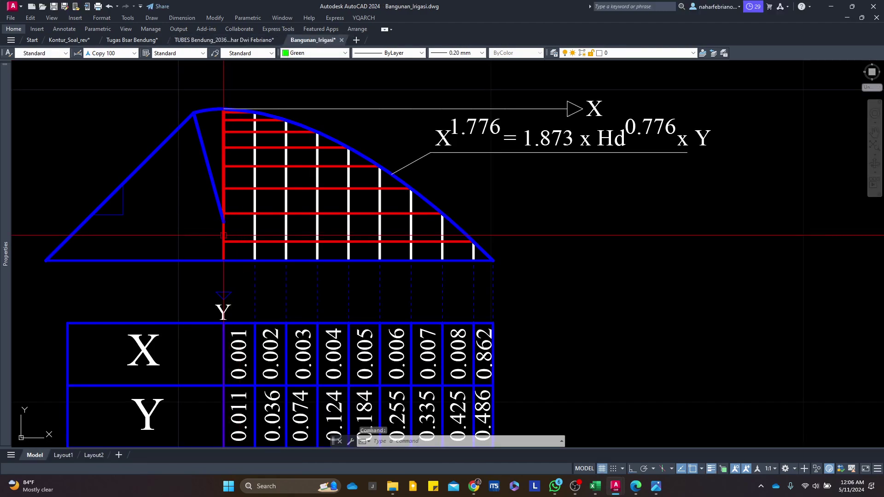
pyautogui.click(255, 40)
pyautogui.write('pl')
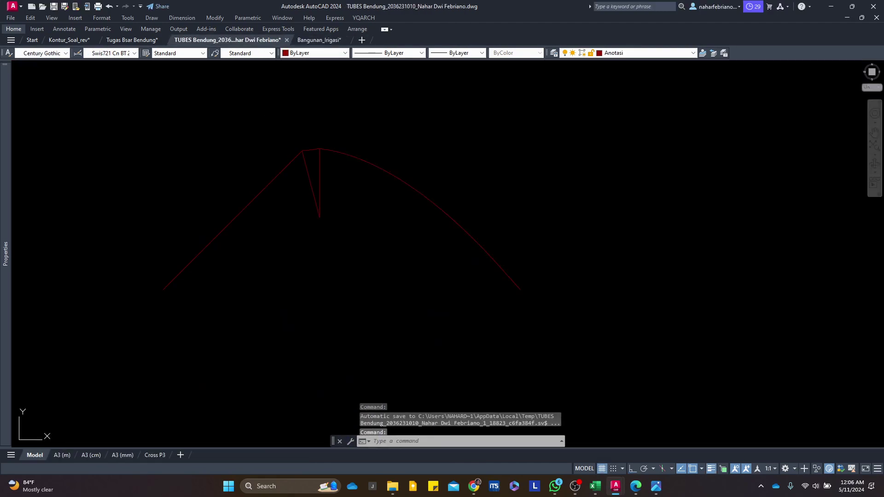
pyautogui.press('Return')
pyautogui.click(320, 149)
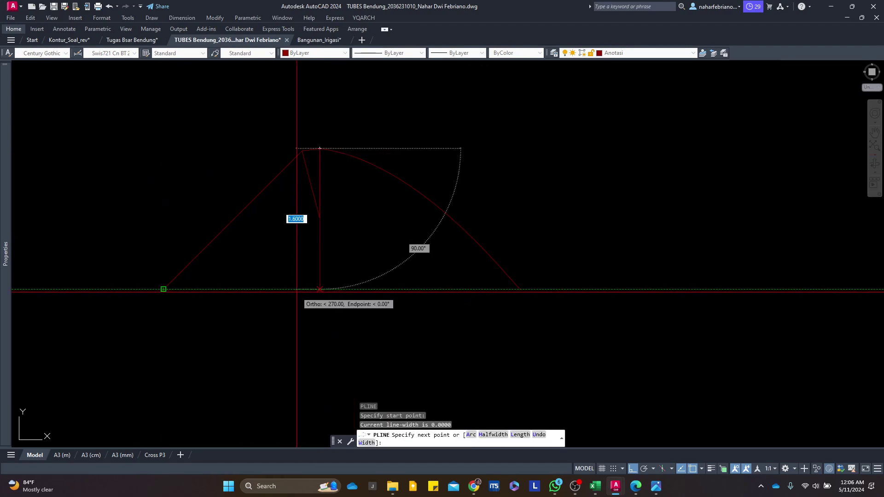
pyautogui.click(296, 290)
pyautogui.press('Return')
# Draw vertical polylines down to base level from the first three curve points downstream of the crest's highest point
pyautogui.press('Return')
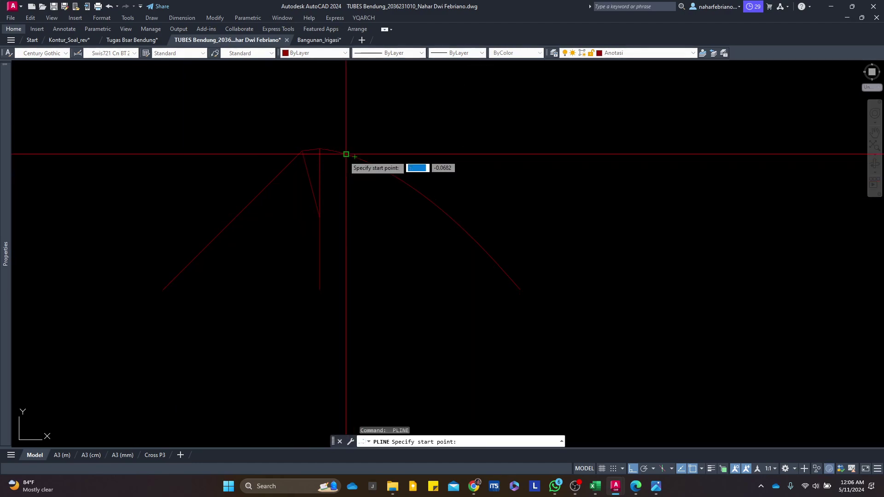
pyautogui.click(355, 156)
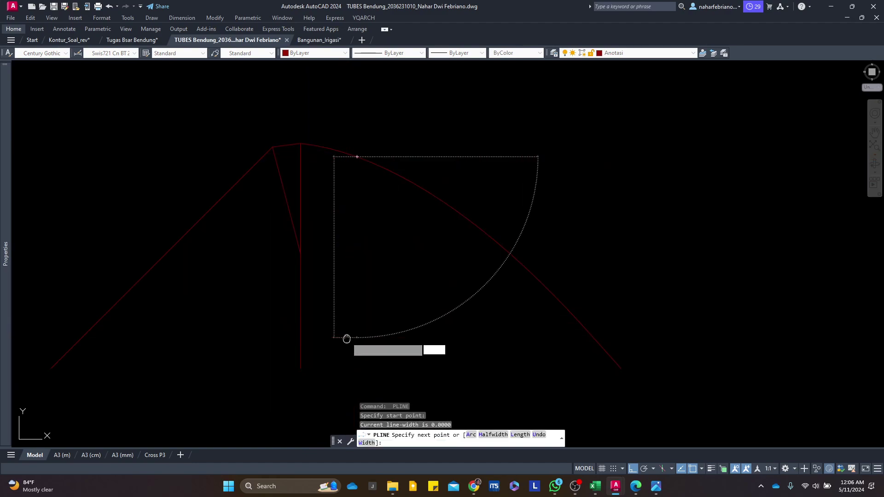
pyautogui.press('Return')
pyautogui.press('Return')
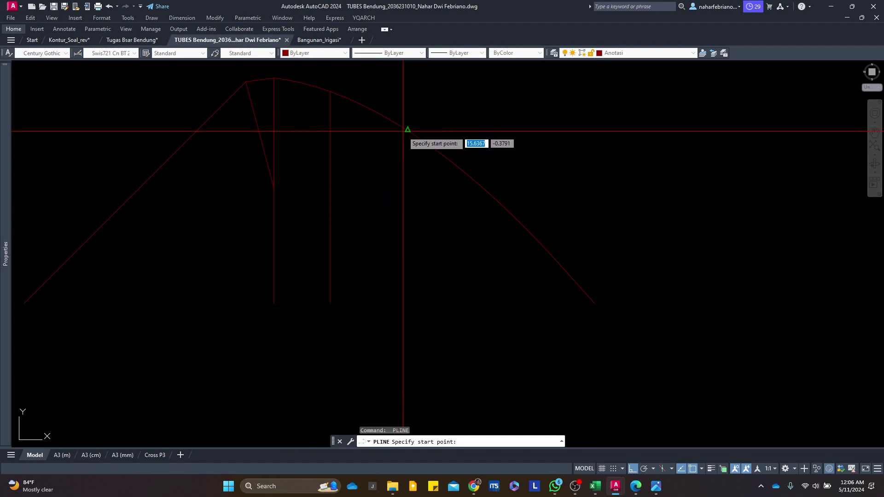
pyautogui.click(387, 119)
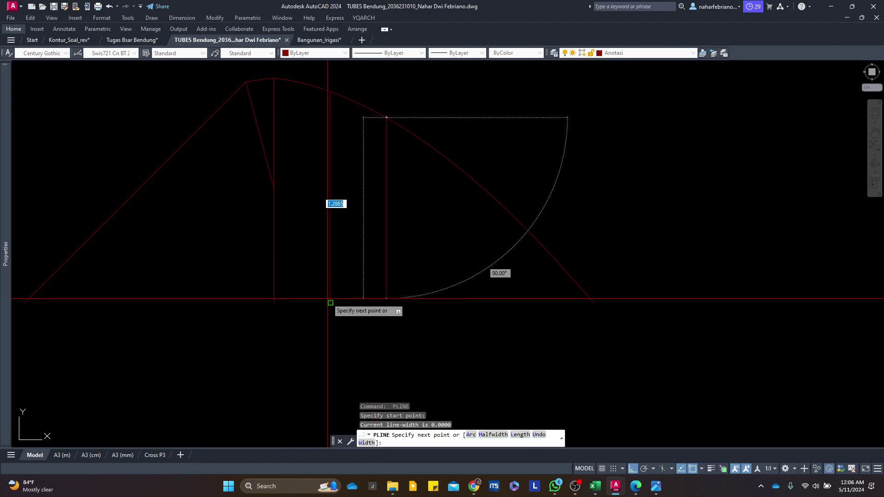
pyautogui.click(364, 301)
pyautogui.press('Escape')
pyautogui.press('Return')
pyautogui.click(429, 145)
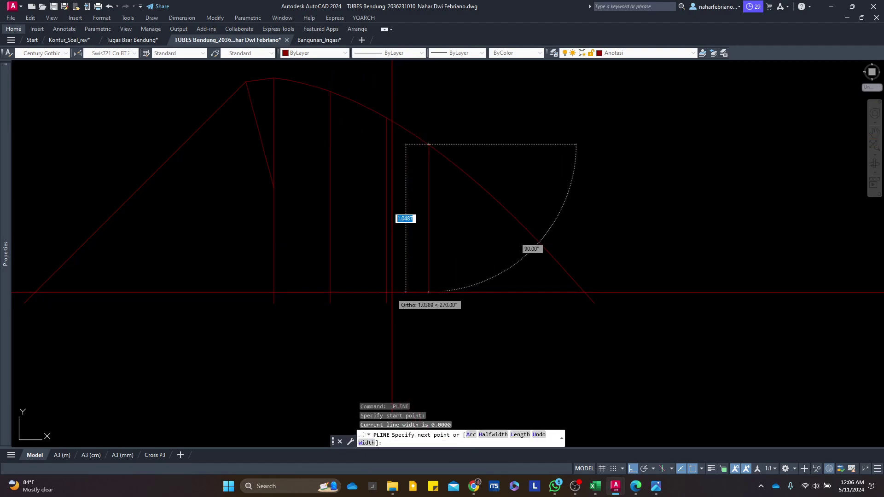
pyautogui.click(429, 303)
pyautogui.press('Escape')
# Draw vertical polylines down to base level from the remaining three intermediate points on the lower downstream curve
pyautogui.press('Return')
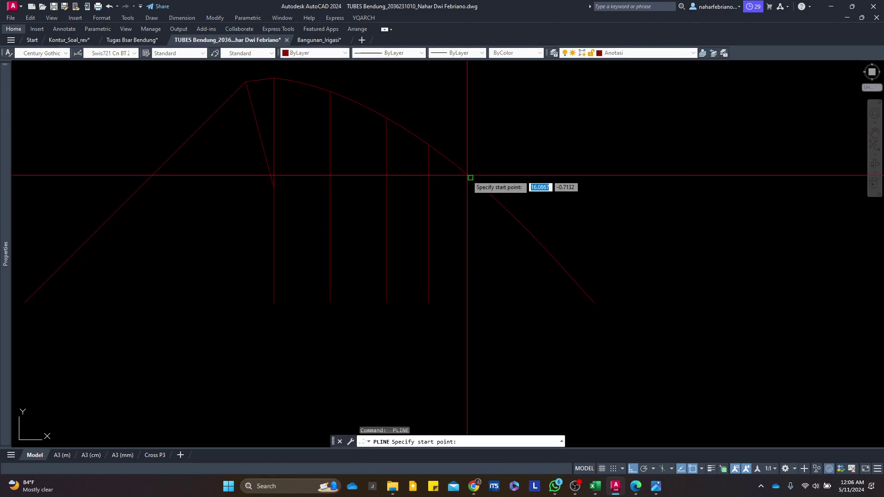
pyautogui.click(470, 177)
pyautogui.click(451, 303)
pyautogui.press('Escape')
pyautogui.press('Return')
pyautogui.scroll(2, 515, 222)
pyautogui.click(511, 207)
pyautogui.scroll(2, 511, 208)
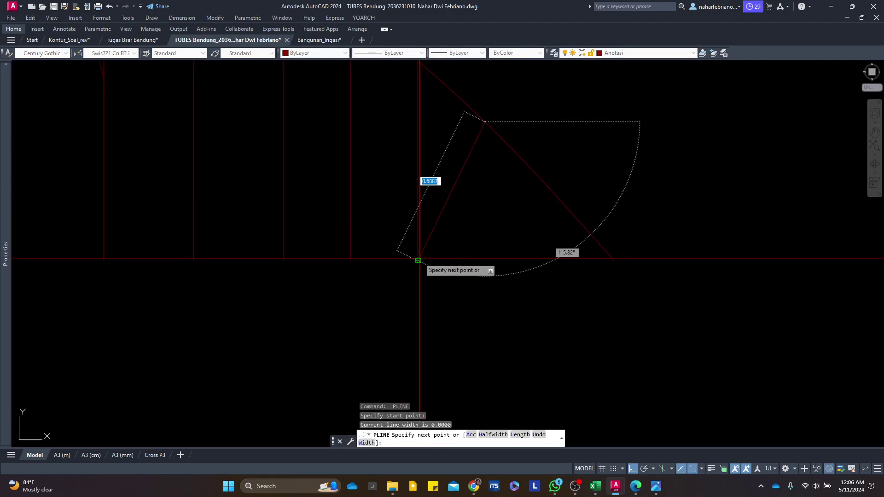
pyautogui.press('Escape')
pyautogui.press('Return')
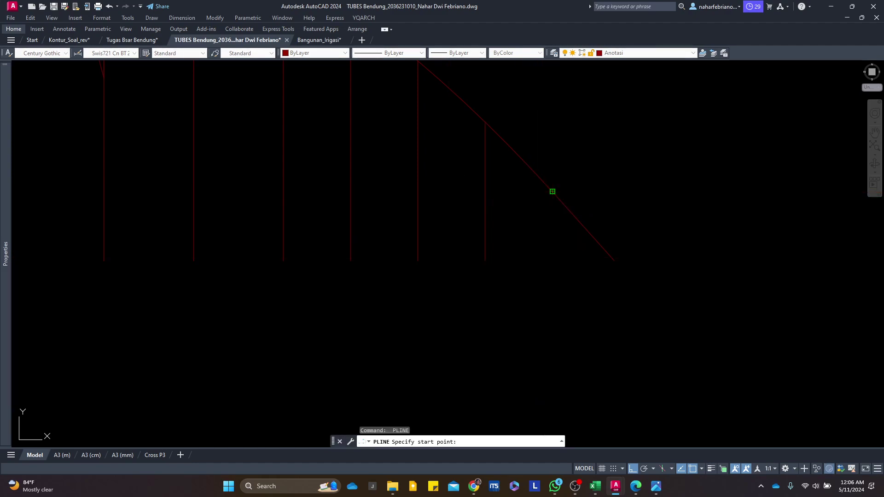
pyautogui.click(552, 191)
pyautogui.click(552, 257)
pyautogui.press('Return')
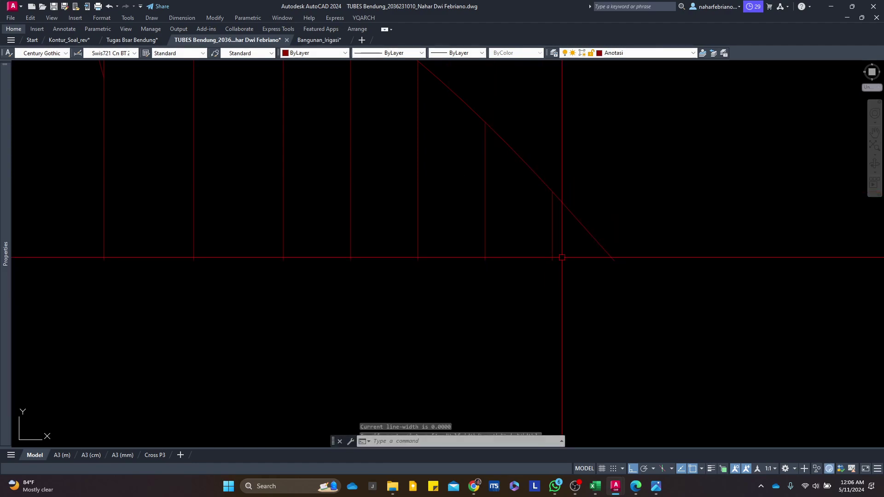
# Stretch the lower ends of the seven vertical lines about 0.4 units downward below the base level
pyautogui.write('s')
pyautogui.press('Return')
pyautogui.scroll(-2, 560, 257)
pyautogui.click(494, 253)
pyautogui.click(316, 286)
pyautogui.press('Return')
pyautogui.click(497, 283)
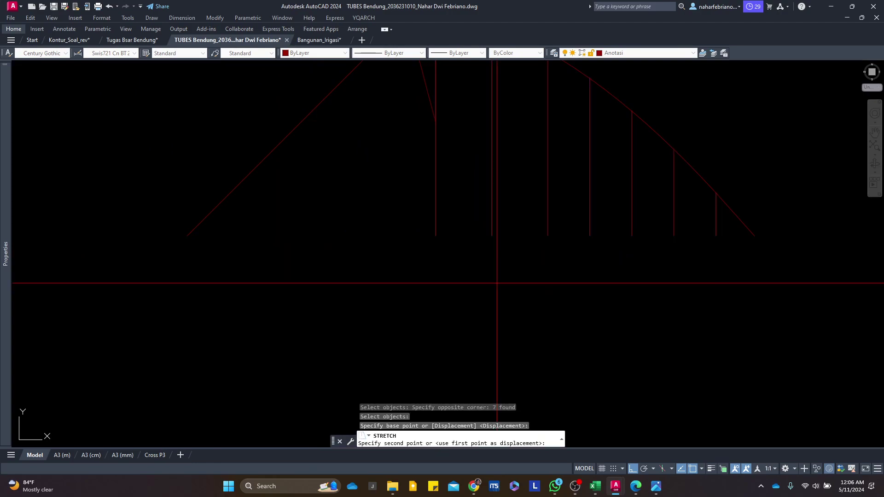
pyautogui.click(497, 343)
# Save the drawing and draw a vertical polyline from the downstream curve's lower end to the level of the other vertical lines' ends
pyautogui.press('Escape')
pyautogui.write('e')
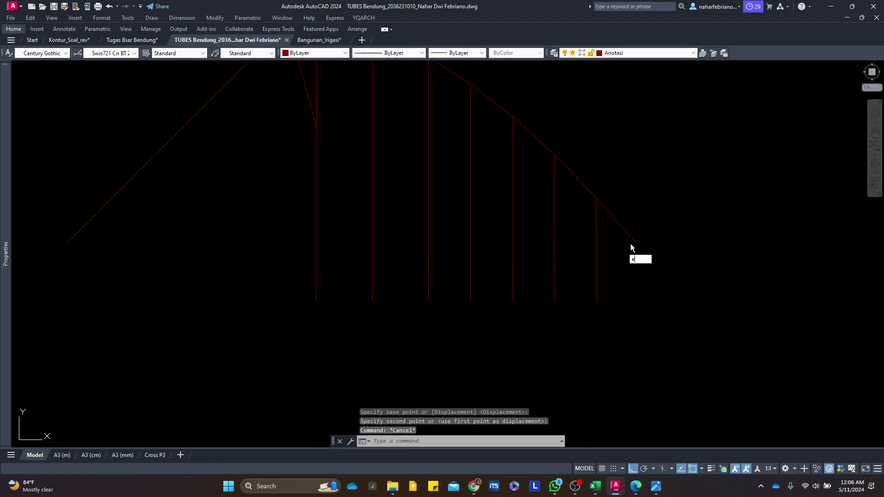
pyautogui.hotkey('ctrl', 's')
pyautogui.press('Return')
pyautogui.write('pl')
pyautogui.press('Return')
pyautogui.click(635, 241)
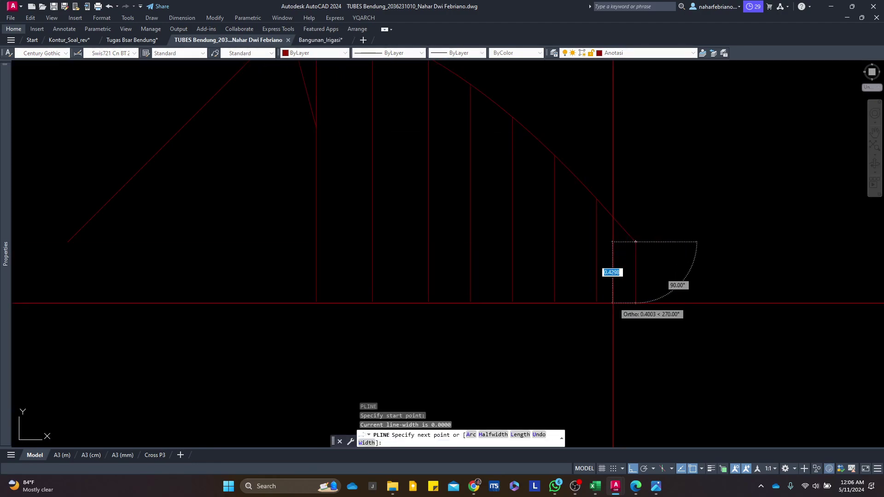
pyautogui.click(635, 302)
pyautogui.press('Escape')
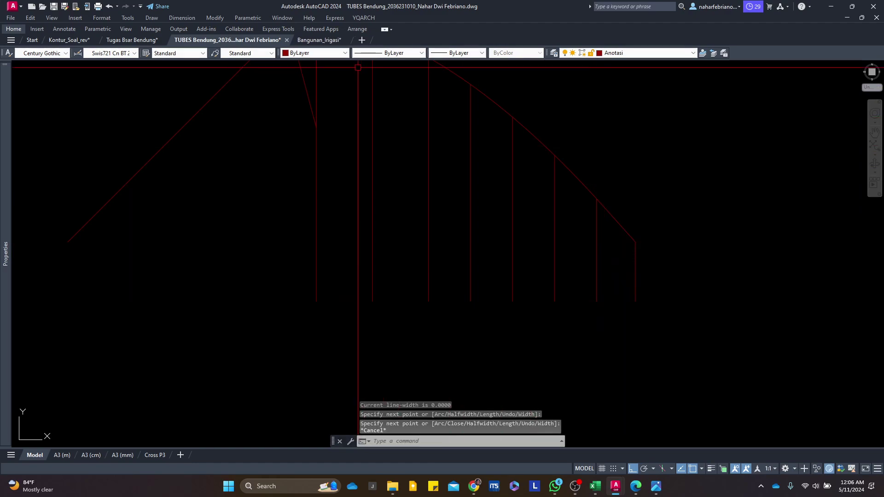
# Check the horizontal grid in Bangunan_Irigasi, and in the TUBES Bendung drawing draw a horizontal polyline from the curve's lower end past the upstream slope
pyautogui.click(322, 41)
pyautogui.scroll(2, 194, 84)
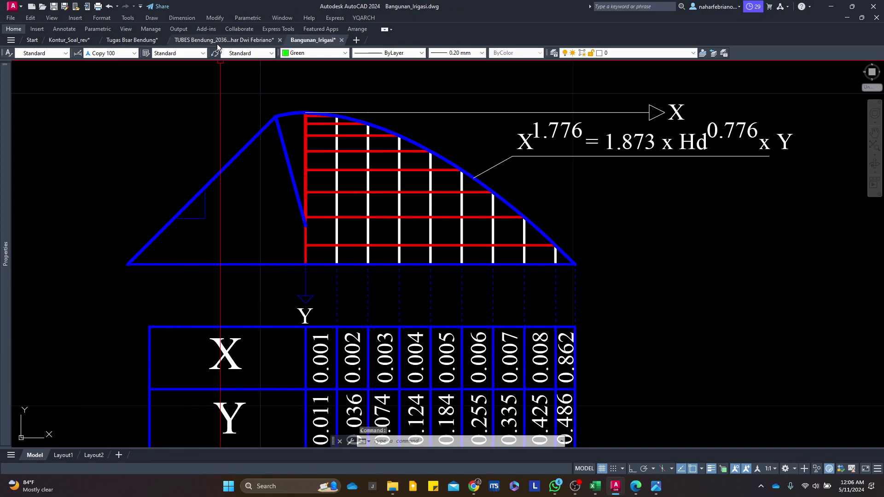
pyautogui.click(218, 40)
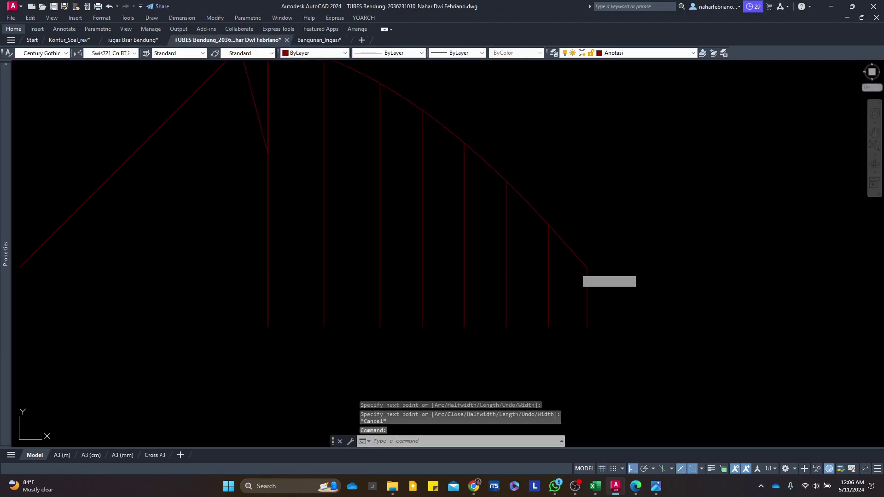
pyautogui.press('space')
pyautogui.click(586, 268)
pyautogui.moveTo(223, 278); pyautogui.dragTo(476, 253)
pyautogui.click(91, 288)
pyautogui.press('Escape')
# Copy the horizontal base line up to each vertical line's top point on the curve, including the crest's highest point
pyautogui.click(446, 272)
pyautogui.click(409, 209)
pyautogui.moveTo(409, 210); pyautogui.dragTo(269, 244)
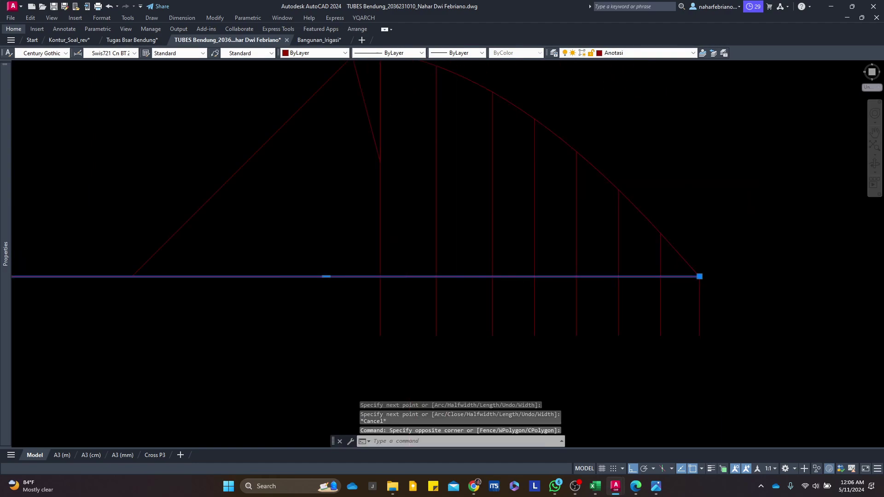
pyautogui.write('co')
pyautogui.press('space')
pyautogui.click(699, 276)
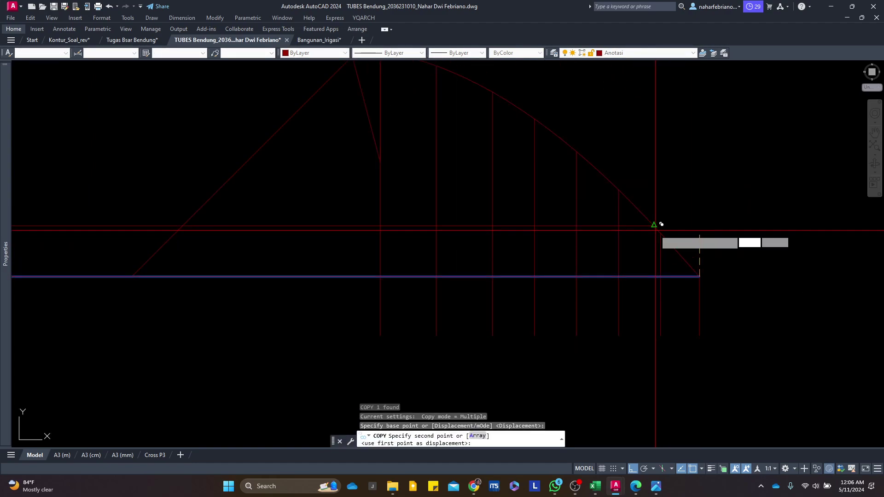
pyautogui.click(618, 189)
pyautogui.click(576, 152)
pyautogui.click(536, 112)
pyautogui.click(492, 92)
pyautogui.scroll(5, 493, 92)
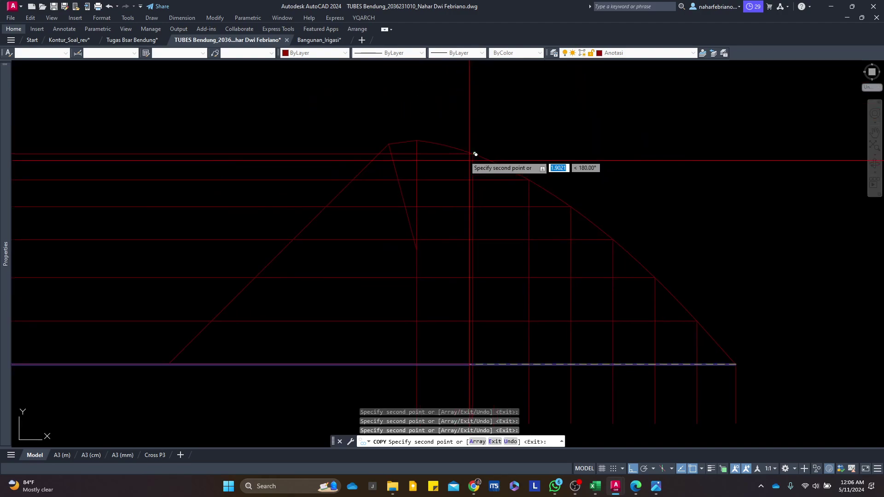
pyautogui.click(417, 140)
pyautogui.scroll(-4, 459, 147)
pyautogui.press('Escape')
# Place a vertical construction line just upstream of the sloping face's lower end
pyautogui.write('xl')
pyautogui.press('Return')
pyautogui.write('v')
pyautogui.press('Return')
pyautogui.click(398, 288)
pyautogui.press('Escape')
# Trim the horizontal lines' upstream ends at the vertical construction line and erase that construction line
pyautogui.moveTo(408, 297); pyautogui.dragTo(379, 289)
pyautogui.write('tr')
pyautogui.press('Return')
pyautogui.click(377, 290)
pyautogui.click(352, 147)
pyautogui.press('Escape')
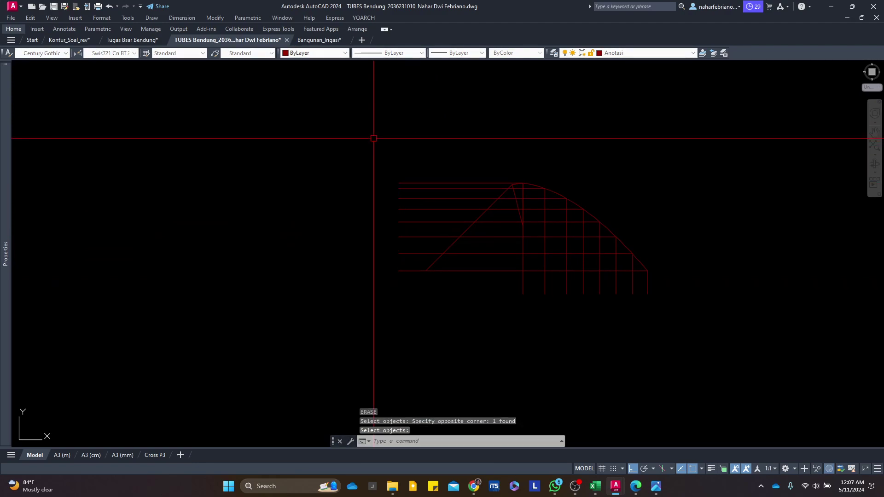
# Assign all of the weir's vertical and horizontal grid lines to the Tabel layer
pyautogui.scroll(5, 441, 267)
pyautogui.click(637, 312)
pyautogui.click(239, 296)
pyautogui.click(238, 295)
pyautogui.click(214, 125)
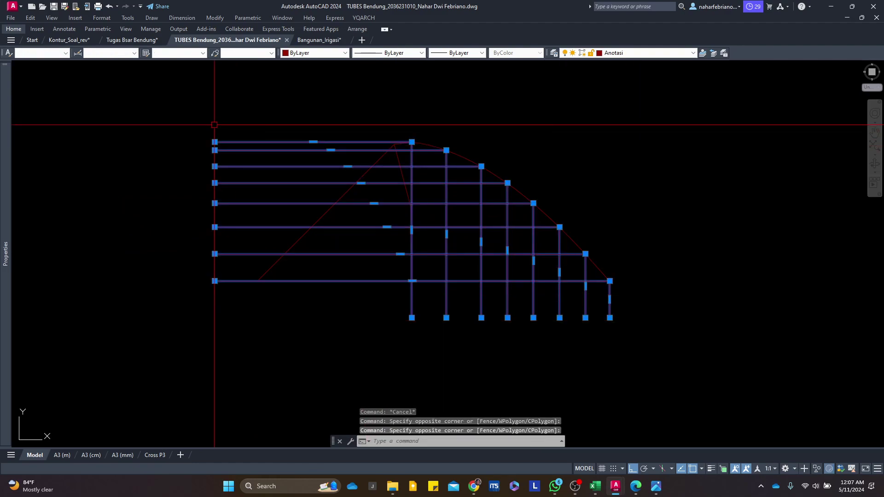
pyautogui.click(608, 54)
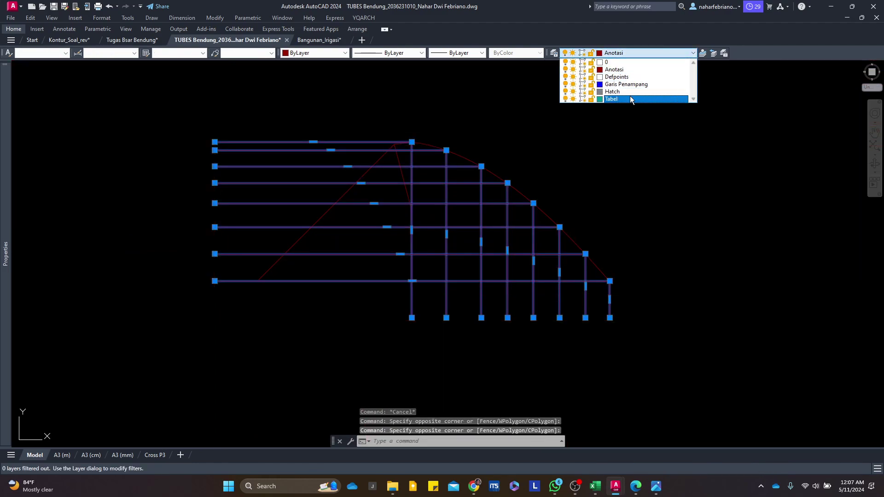
pyautogui.click(629, 95)
# Match the properties of all vertical and horizontal grid lines to the dashed ELV. +30.000 line in the cross section
pyautogui.scroll(-8, 535, 230)
pyautogui.scroll(4, 815, 331)
pyautogui.scroll(4, 718, 292)
pyautogui.press('Escape')
pyautogui.scroll(2, 610, 279)
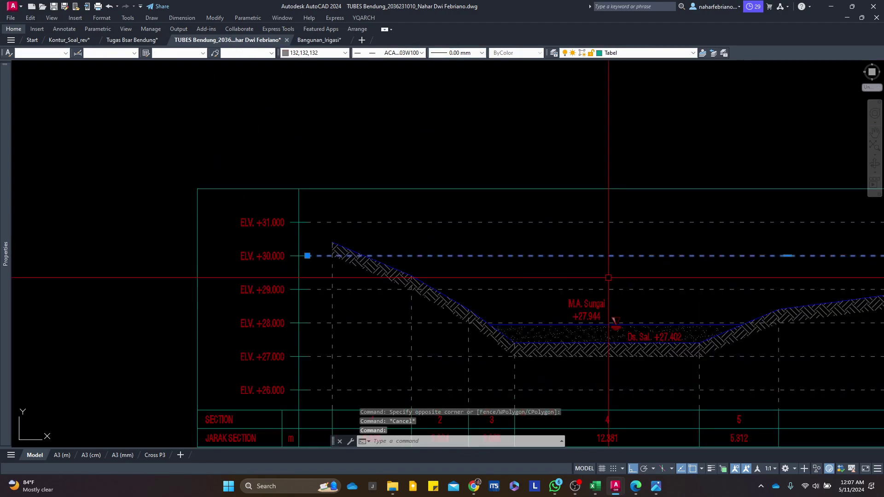
pyautogui.write('ma')
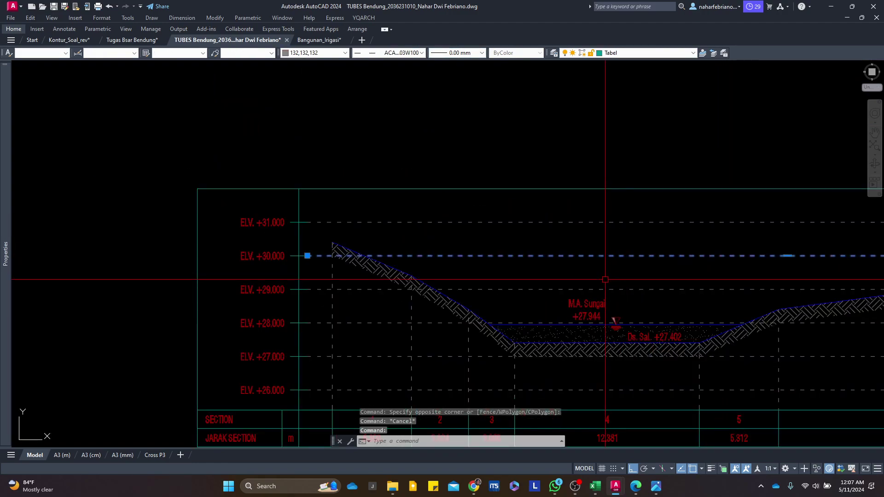
pyautogui.press('Return')
pyautogui.click(453, 256)
pyautogui.scroll(-5, 789, 282)
pyautogui.moveTo(283, 213); pyautogui.dragTo(409, 361)
pyautogui.scroll(5, 484, 257)
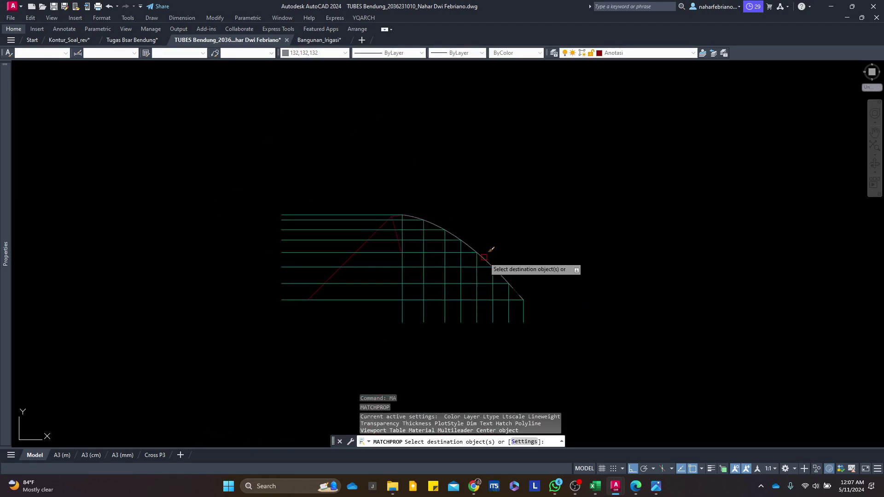
pyautogui.click(557, 325)
pyautogui.click(310, 309)
pyautogui.click(296, 316)
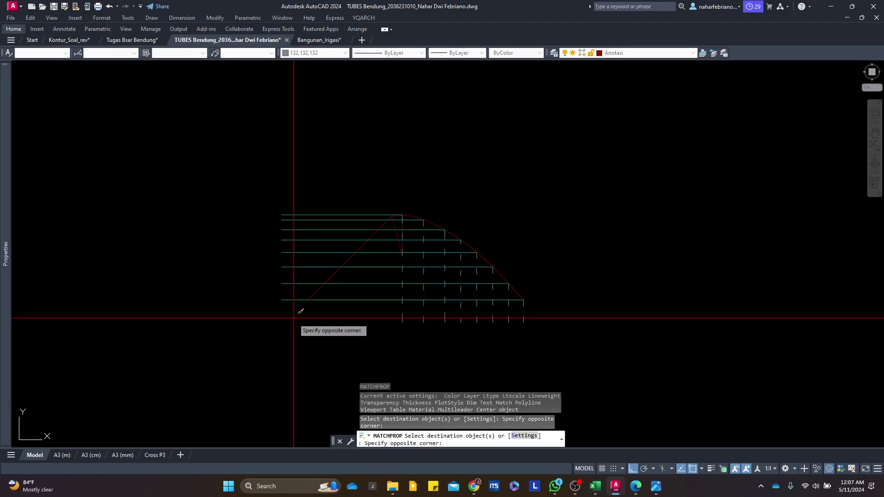
pyautogui.click(276, 162)
pyautogui.press('Return')
pyautogui.press('Escape')
pyautogui.scroll(2, 398, 286)
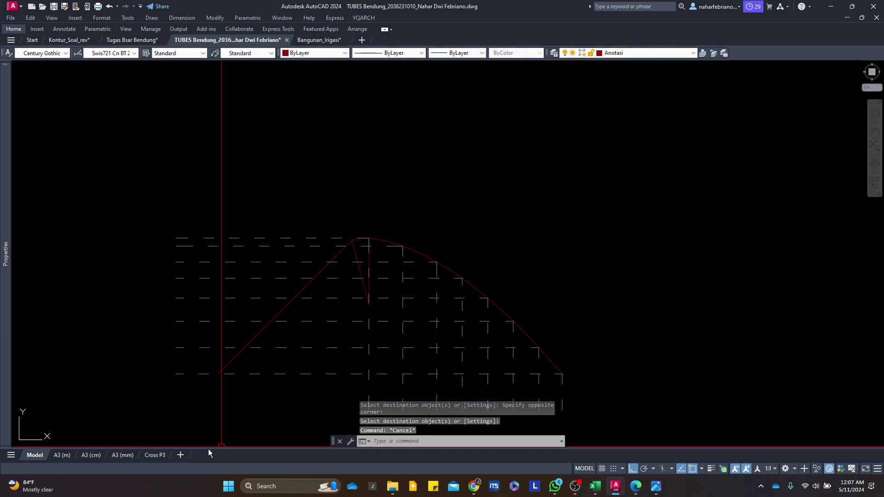
# In the Cross P3 layout, create a wide rectangular viewport below the Cross Section P3 (Exsisting) title
pyautogui.click(153, 459)
pyautogui.scroll(-3, 257, 242)
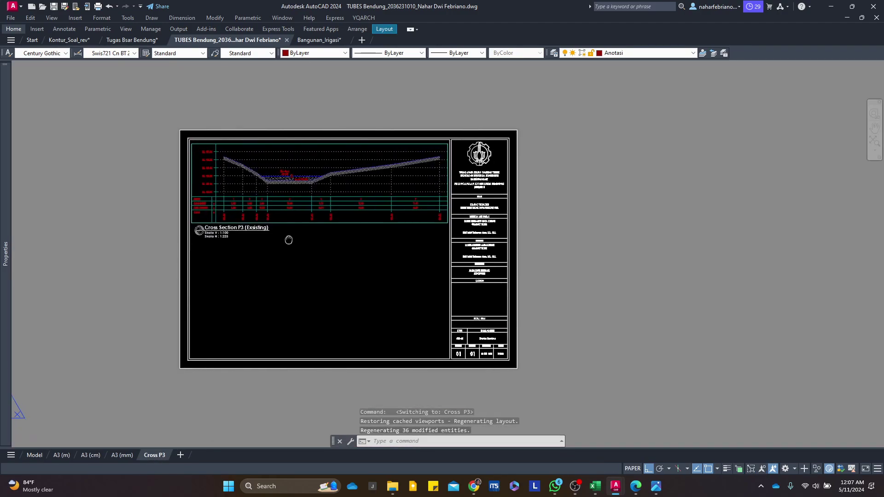
pyautogui.press('Return')
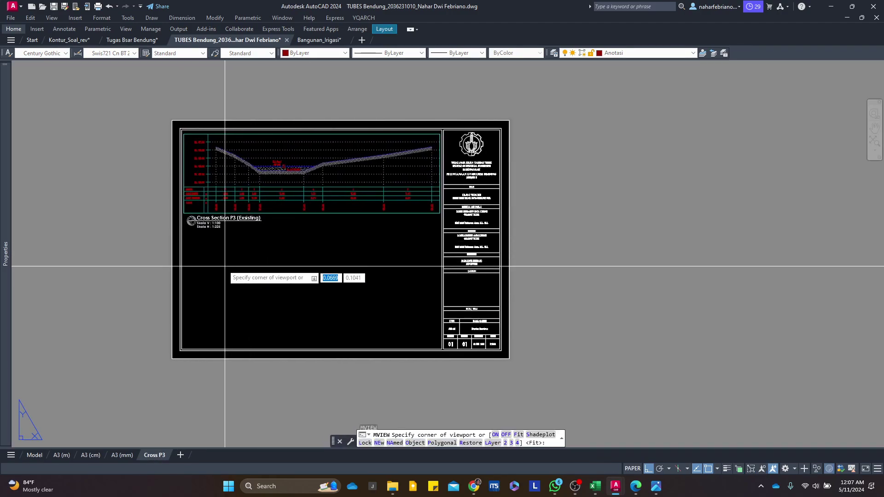
pyautogui.click(196, 244)
pyautogui.click(389, 328)
pyautogui.scroll(4, 382, 323)
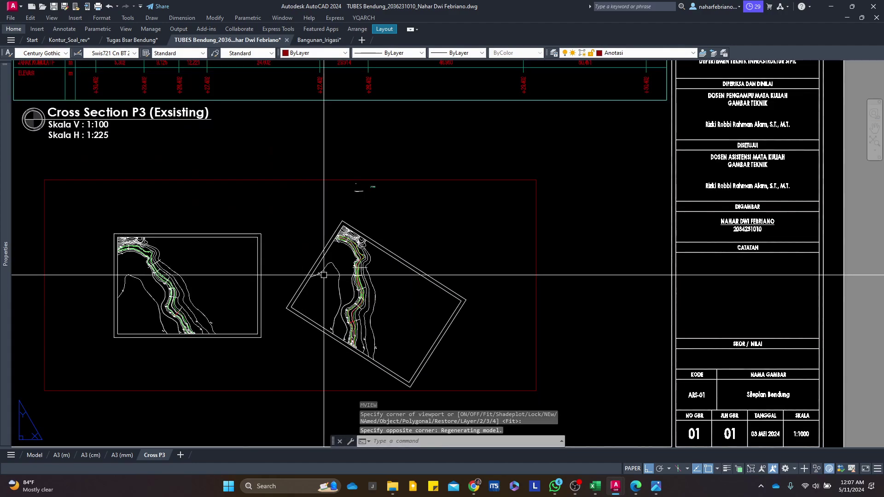
# Activate the new viewport's model space and centre the weir crest with its grid inside it
pyautogui.doubleClick(317, 292)
pyautogui.scroll(-8, 431, 330)
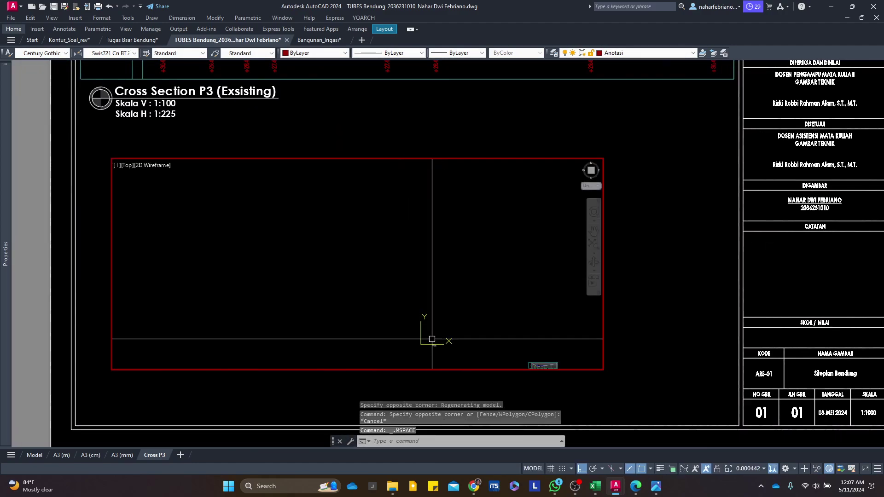
pyautogui.scroll(5, 405, 262)
pyautogui.moveTo(402, 252); pyautogui.dragTo(400, 253)
# Try the weir viewport at 1:100, and set its scale to 1:40
pyautogui.click(750, 468)
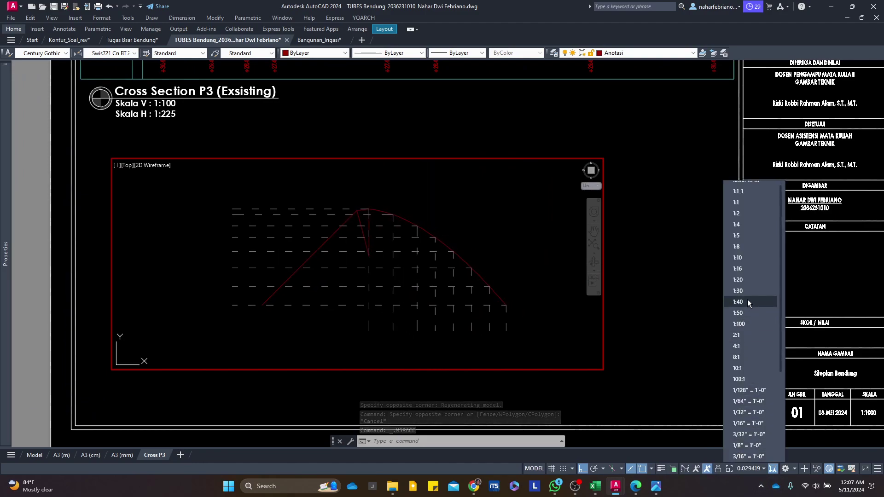
pyautogui.click(752, 324)
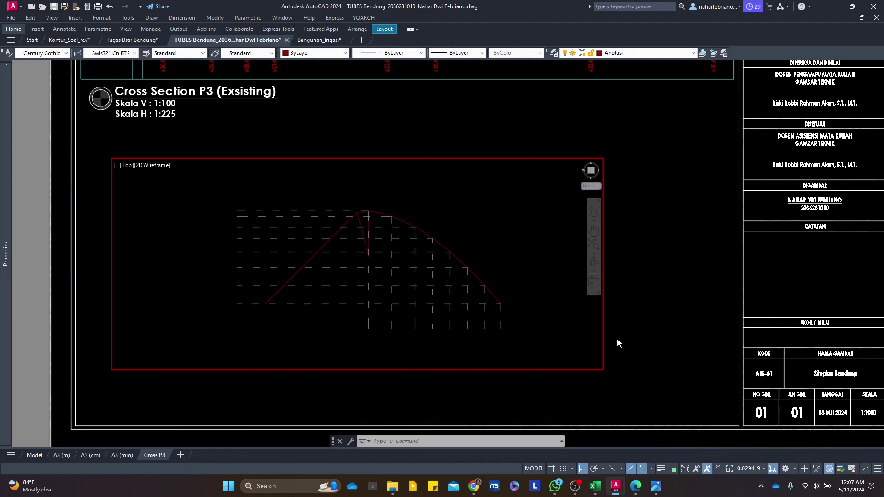
pyautogui.doubleClick(547, 349)
pyautogui.click(763, 470)
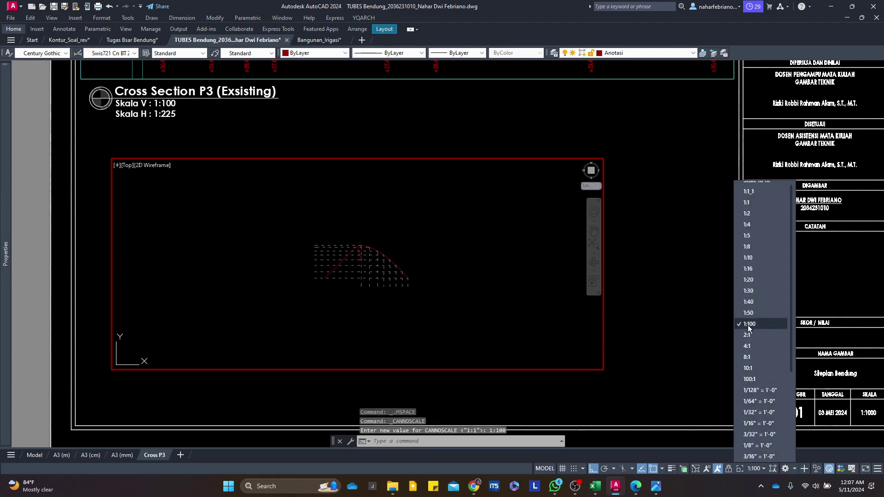
pyautogui.click(750, 301)
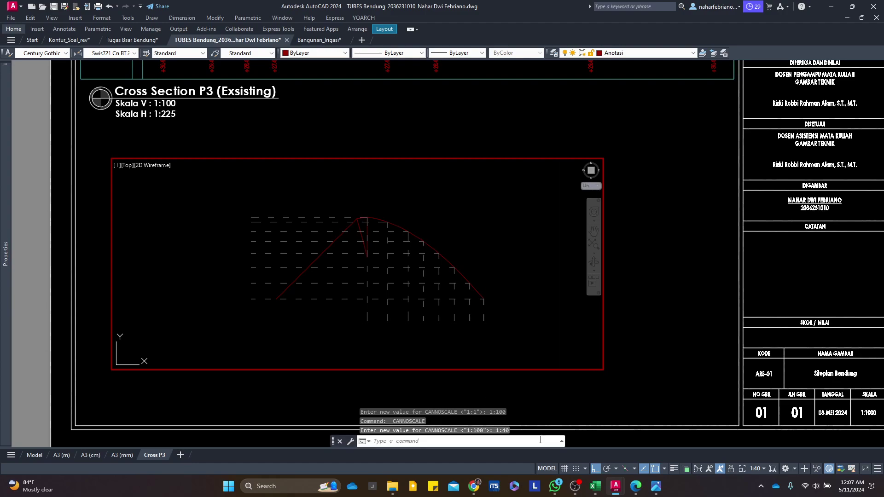
pyautogui.doubleClick(523, 395)
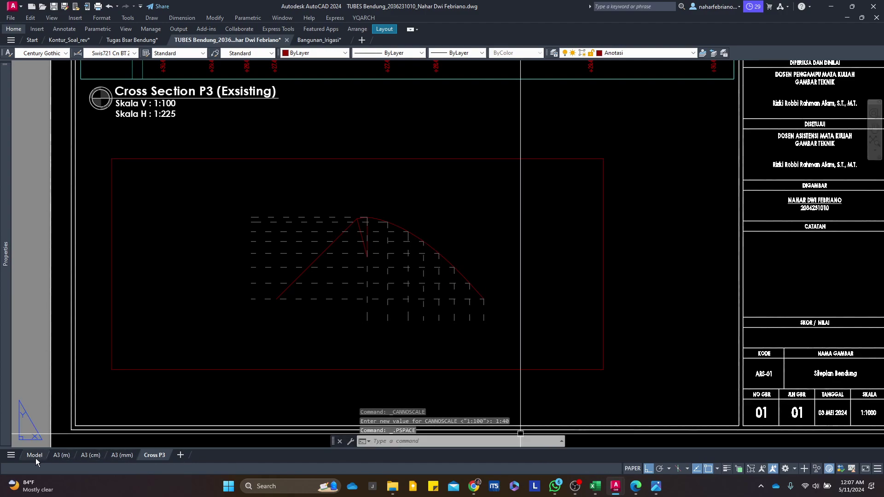
# In Bangunan_Irigasi, examine the ogee section's base line and axes and the X, Y and Elevasi table beneath it
pyautogui.click(34, 455)
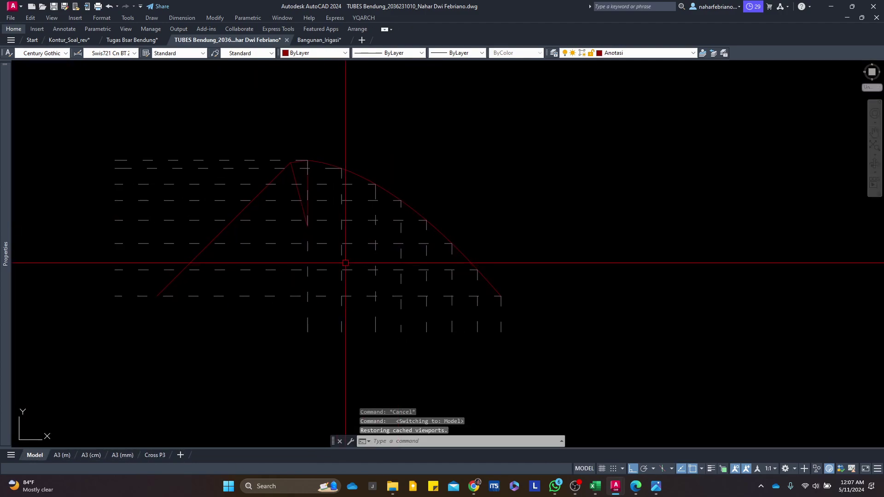
pyautogui.click(329, 44)
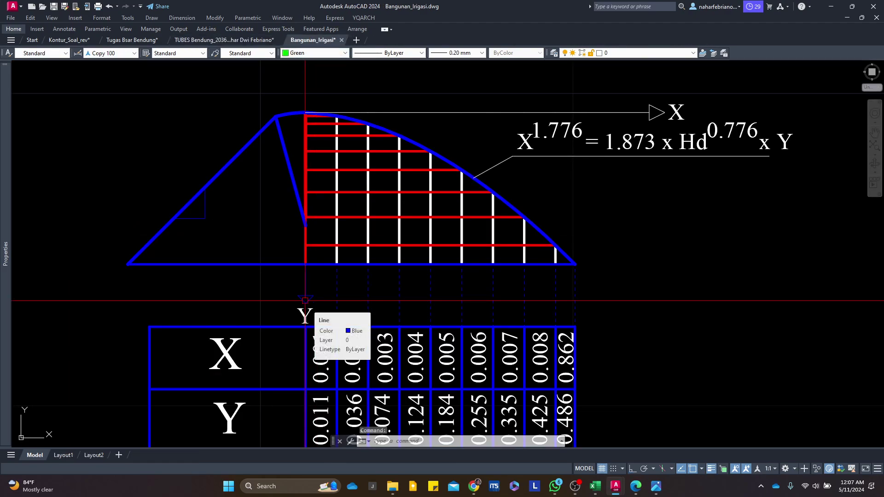
pyautogui.moveTo(517, 132)
pyautogui.mouseDown()
pyautogui.moveTo(502, 172)
pyautogui.moveTo(515, 160)
pyautogui.moveTo(441, 167)
pyautogui.mouseUp()
pyautogui.moveTo(402, 321); pyautogui.dragTo(414, 223)
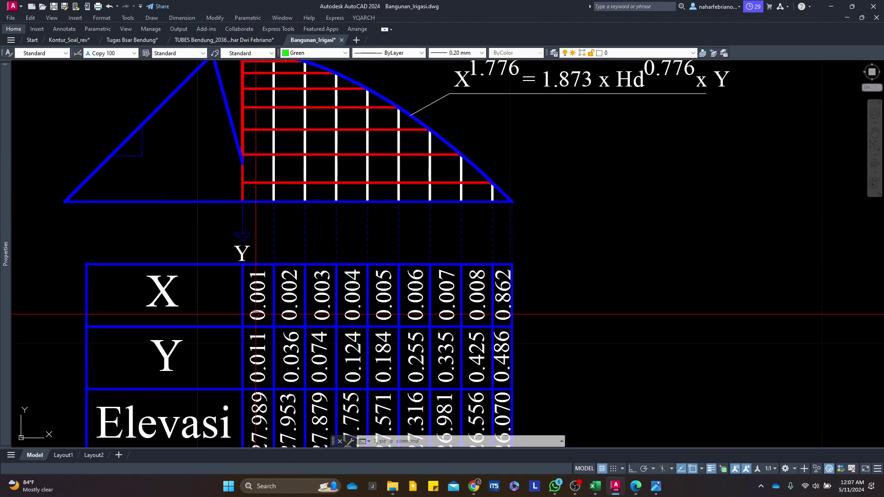
pyautogui.moveTo(242, 313); pyautogui.dragTo(290, 260)
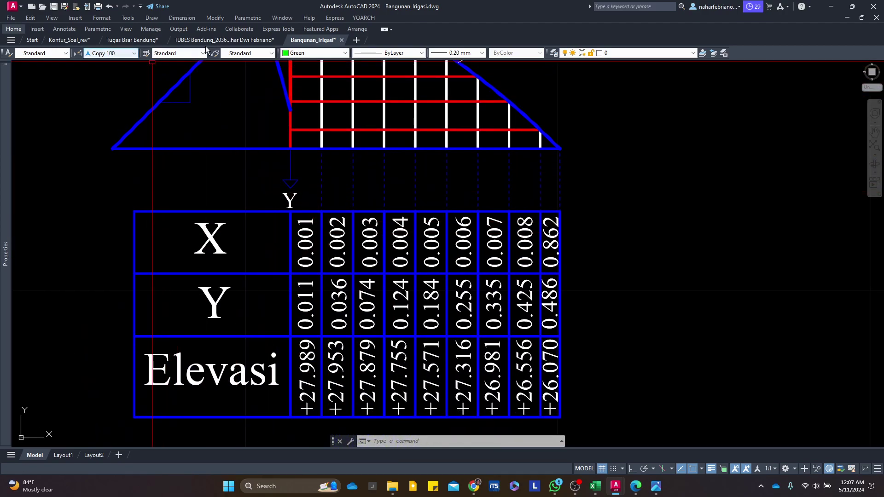
pyautogui.click(209, 40)
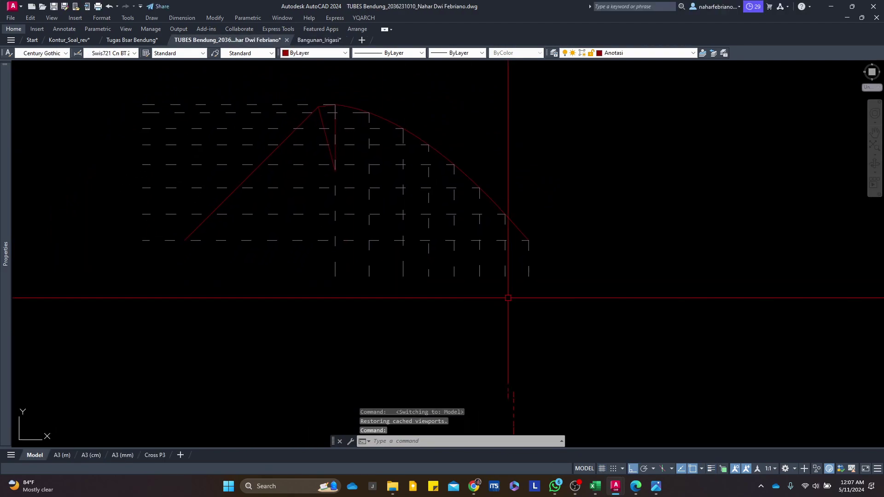
pyautogui.hotkey('ctrl', 'Tab')
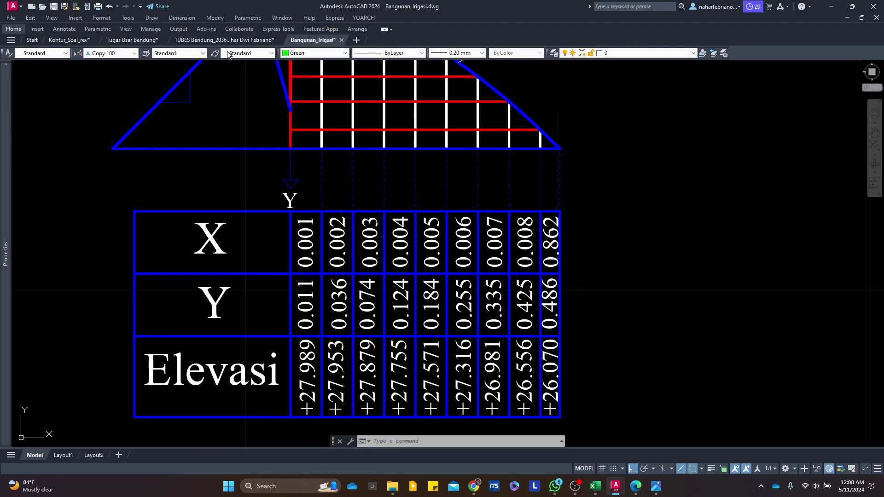
# In the TUBES Bendung model, draw a polyline base from the curve's lower end to the sloping face's lower end
pyautogui.click(224, 42)
pyautogui.write('pl')
pyautogui.press('Return')
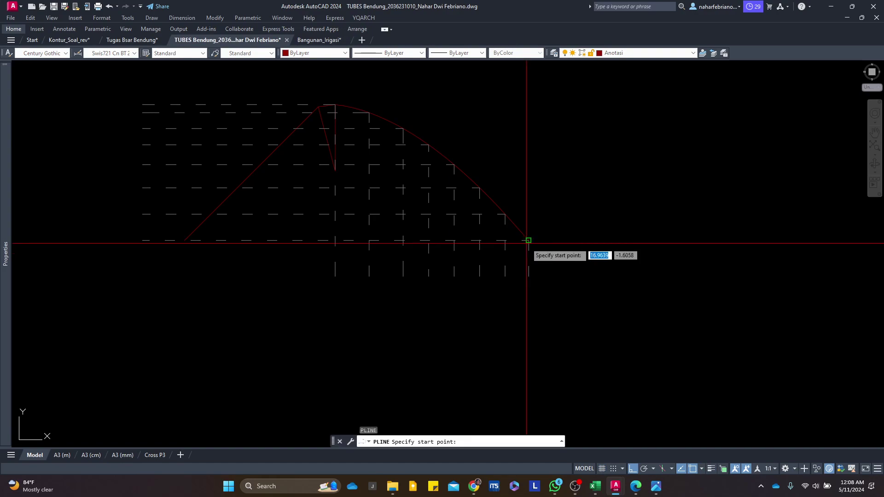
pyautogui.click(184, 241)
pyautogui.press('Escape')
pyautogui.moveTo(408, 238); pyautogui.dragTo(383, 283)
pyautogui.click(161, 121)
pyautogui.click(570, 298)
pyautogui.press('Escape')
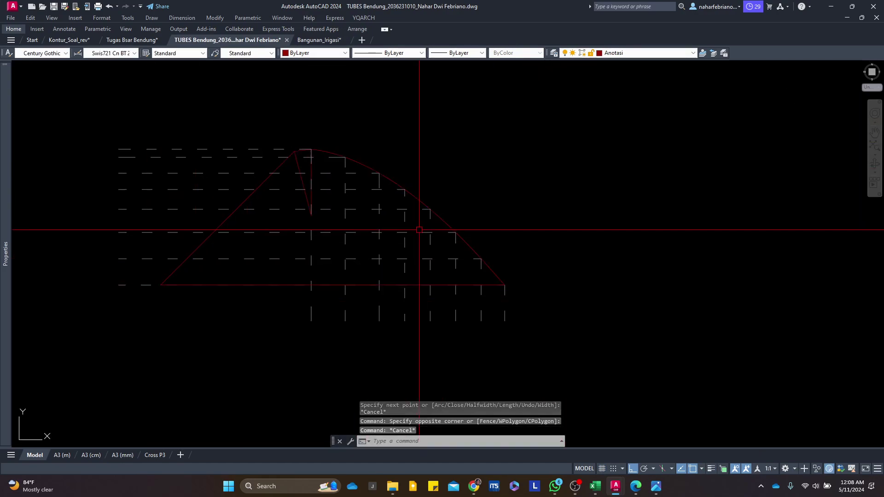
# Create a new layer named Detail mercu
pyautogui.write('la')
pyautogui.press('Return')
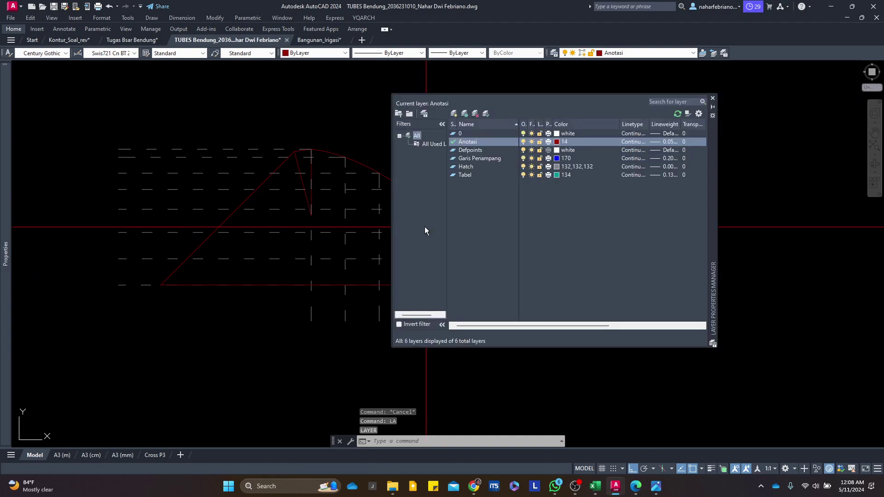
pyautogui.rightClick(485, 206)
pyautogui.click(534, 247)
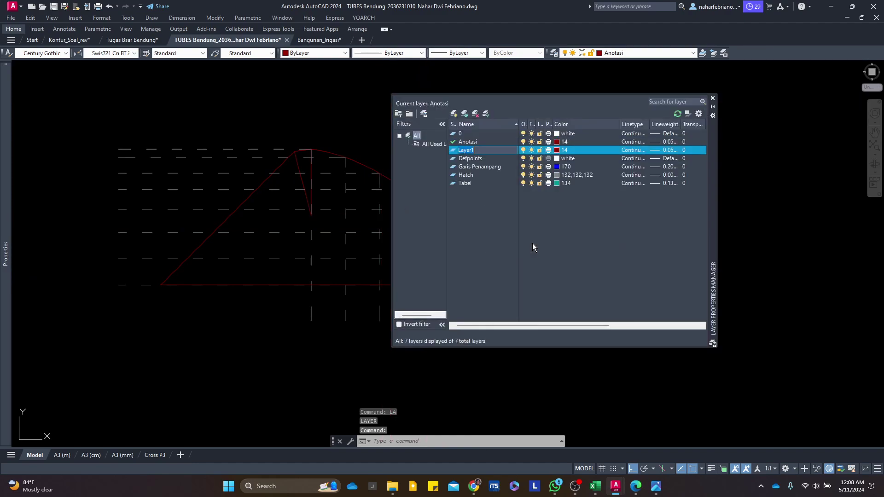
pyautogui.write('Mercu D')
pyautogui.write('e')
pyautogui.press('BackSpace')
pyautogui.press('BackSpace')
pyautogui.press('BackSpace')
pyautogui.press('BackSpace')
pyautogui.press('BackSpace')
pyautogui.press('BackSpace')
pyautogui.press('BackSpace')
pyautogui.press('BackSpace')
pyautogui.write('Det')
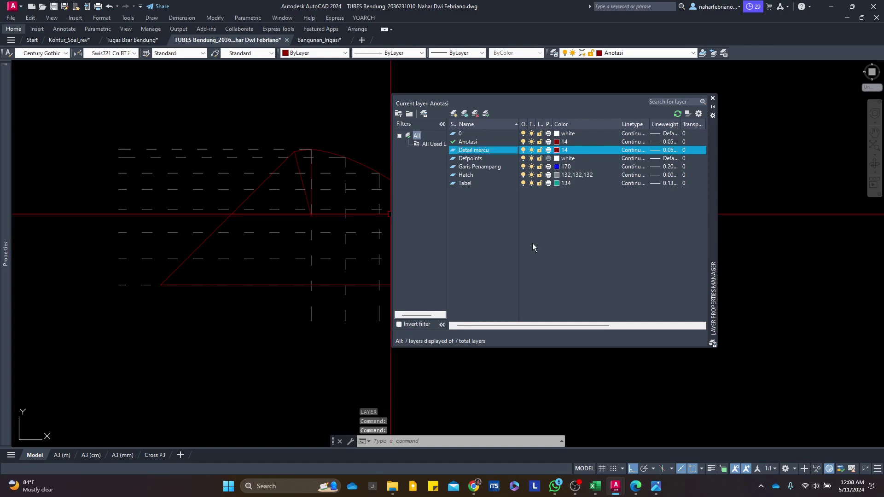
# Set the Detail mercu layer's colour to 132 and its lineweight to 0.18 mm
pyautogui.click(564, 150)
pyautogui.click(300, 180)
pyautogui.click(298, 286)
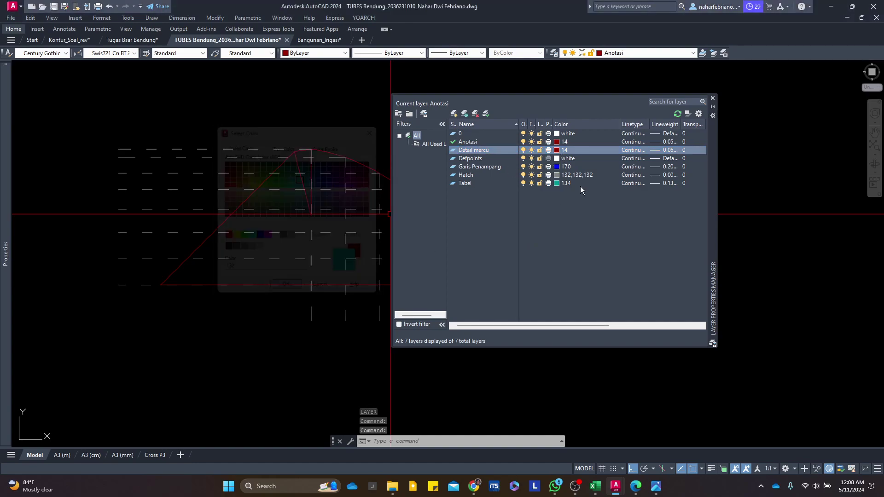
pyautogui.click(654, 151)
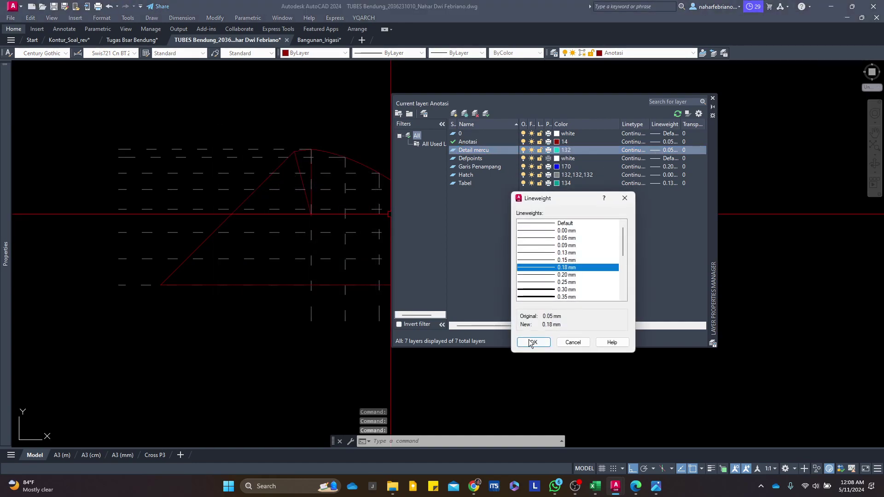
pyautogui.click(531, 342)
pyautogui.click(711, 99)
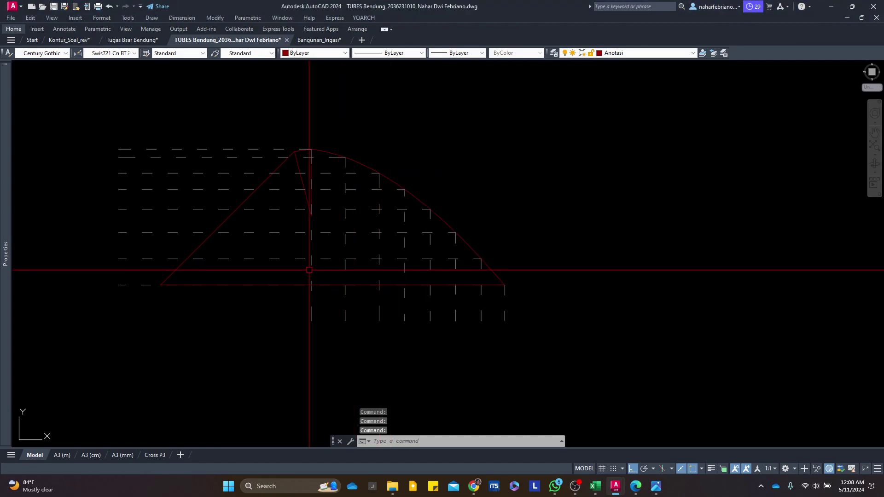
# Assign the entire weir crest outline, including the base line and inner radius lines, to the Detail mercu layer
pyautogui.click(126, 76)
pyautogui.click(564, 308)
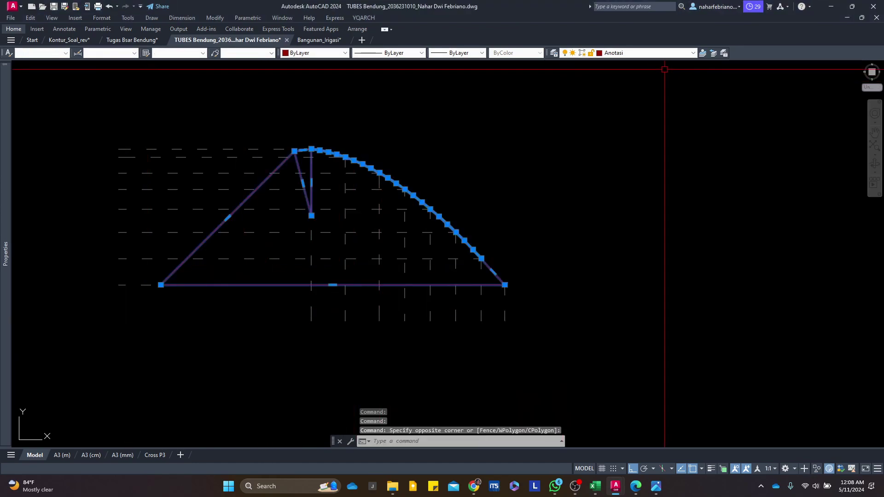
pyautogui.click(663, 53)
pyautogui.click(644, 84)
pyautogui.press('Escape')
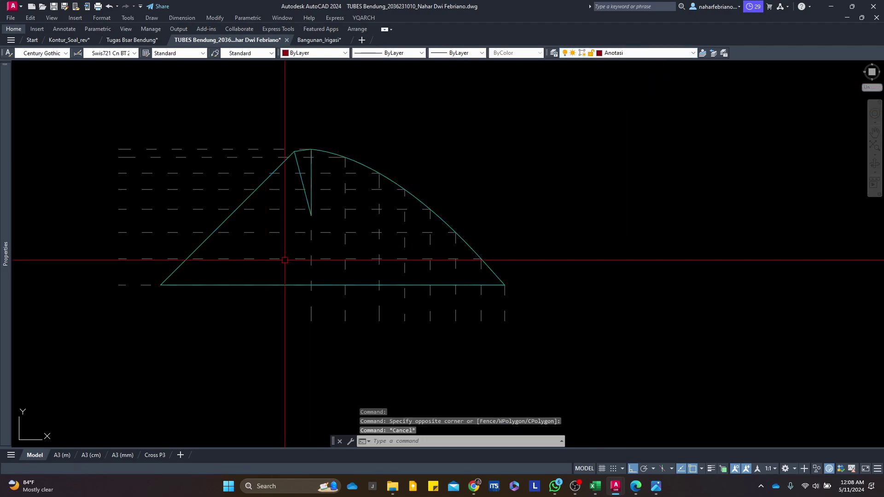
pyautogui.moveTo(375, 331); pyautogui.dragTo(266, 310)
pyautogui.moveTo(343, 296)
pyautogui.mouseDown()
pyautogui.moveTo(487, 289)
pyautogui.moveTo(507, 298)
pyautogui.mouseUp()
pyautogui.click(316, 41)
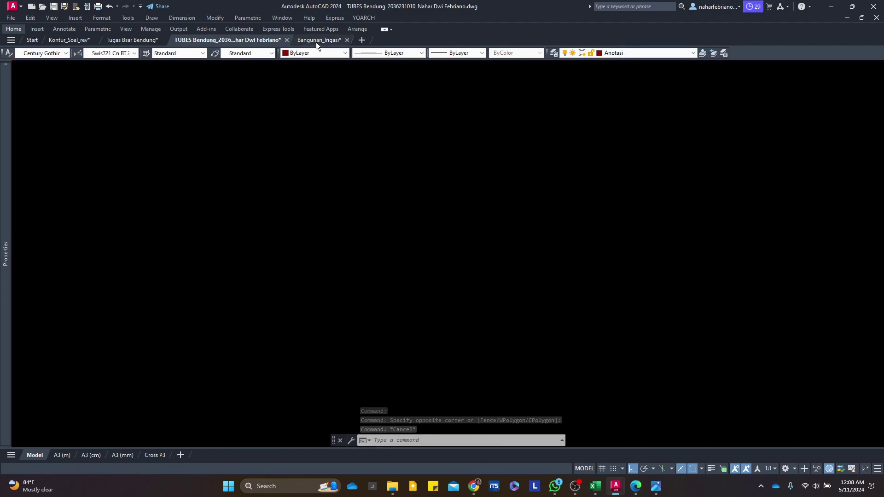
pyautogui.click(238, 41)
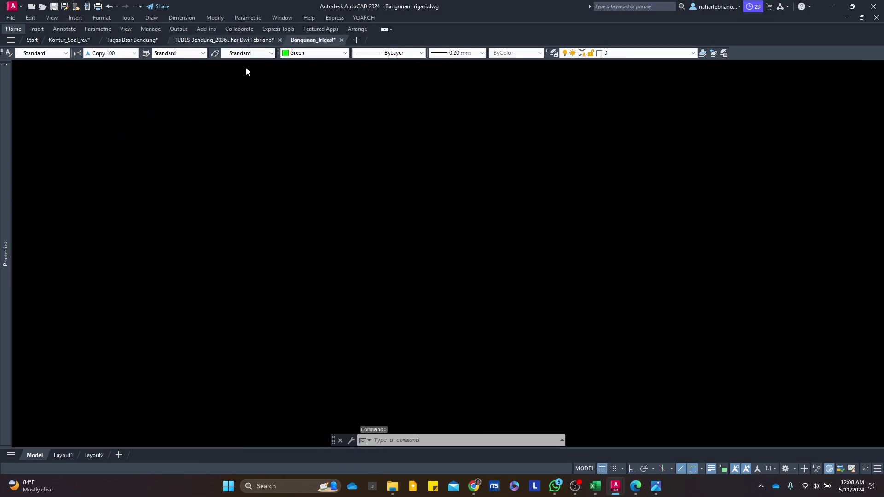
pyautogui.moveTo(349, 287); pyautogui.dragTo(273, 269)
pyautogui.write('l')
pyautogui.press('Return')
pyautogui.press('Escape')
# In TUBES Bendung's Cross P3 layout, check the scale of the crest detail's viewport and return to the model
pyautogui.click(154, 456)
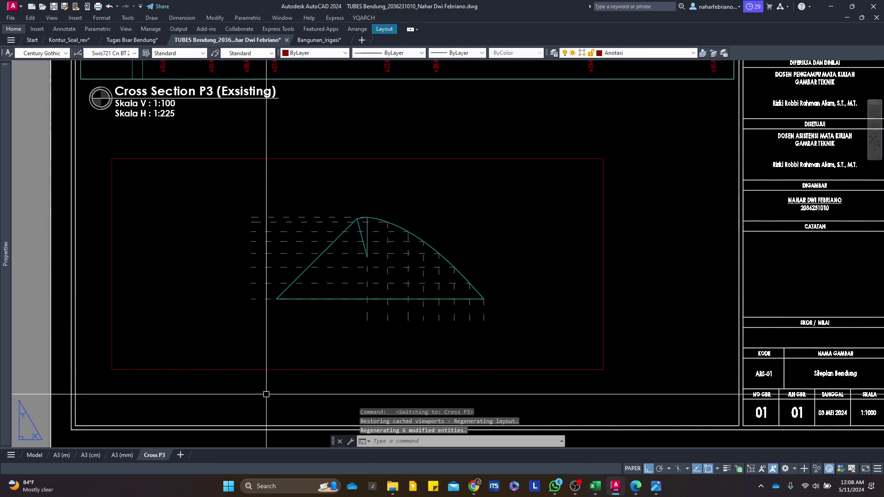
pyautogui.click(630, 355)
pyautogui.click(557, 324)
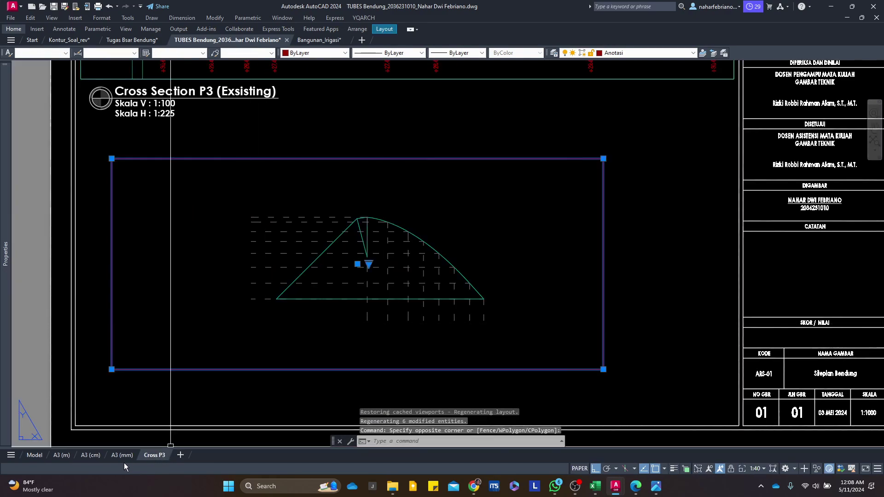
pyautogui.press('Escape')
pyautogui.click(35, 455)
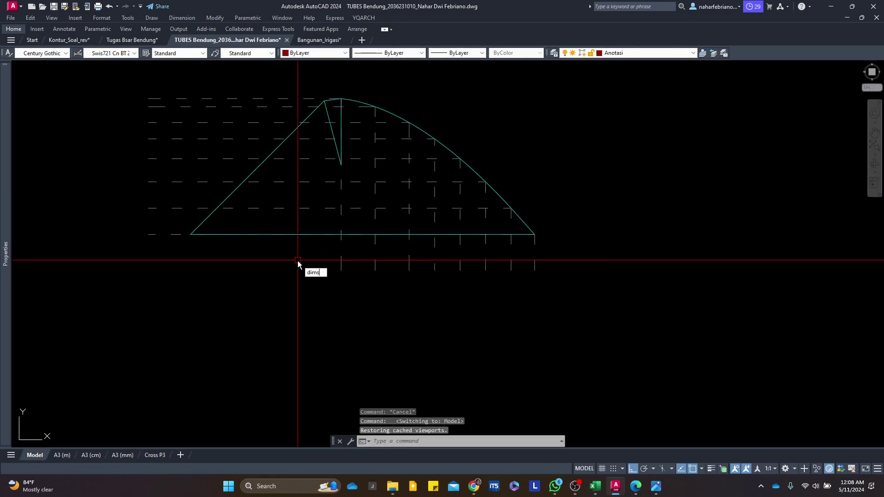
# Place a short horizontal linear dimension below the crest detail's base and explode it
pyautogui.press('Return')
pyautogui.press('Return')
pyautogui.scroll(2, 298, 260)
pyautogui.write('dli')
pyautogui.press('Return')
pyautogui.click(359, 327)
pyautogui.click(393, 327)
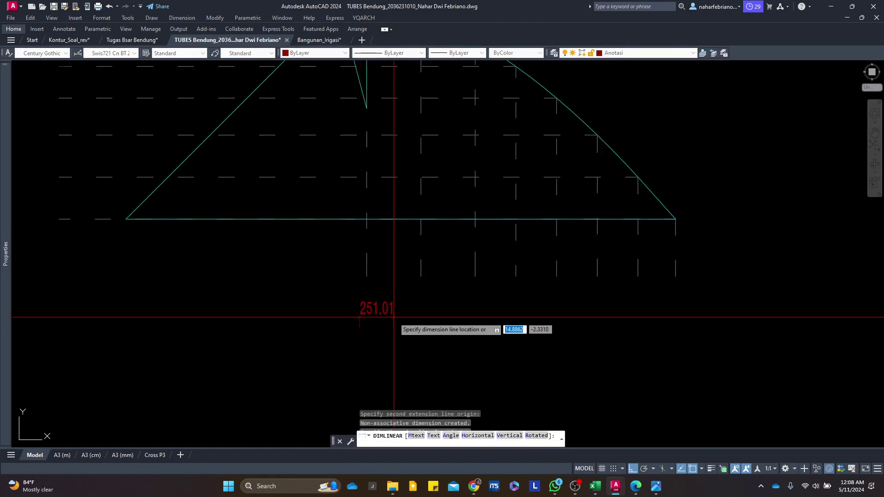
pyautogui.click(393, 317)
pyautogui.press('Escape')
pyautogui.click(384, 312)
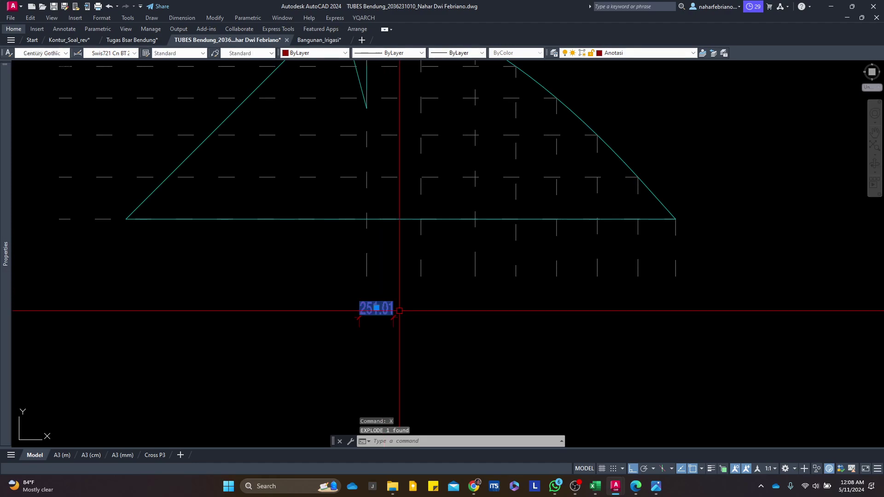
# Move the exploded dimension's text to below the sloping face's lower end and erase the leftover dimension pieces
pyautogui.write('m')
pyautogui.press('Return')
pyautogui.click(393, 318)
pyautogui.click(173, 305)
pyautogui.write('e')
pyautogui.press('Return')
pyautogui.click(409, 329)
pyautogui.click(315, 296)
pyautogui.press('Return')
pyautogui.press('Escape')
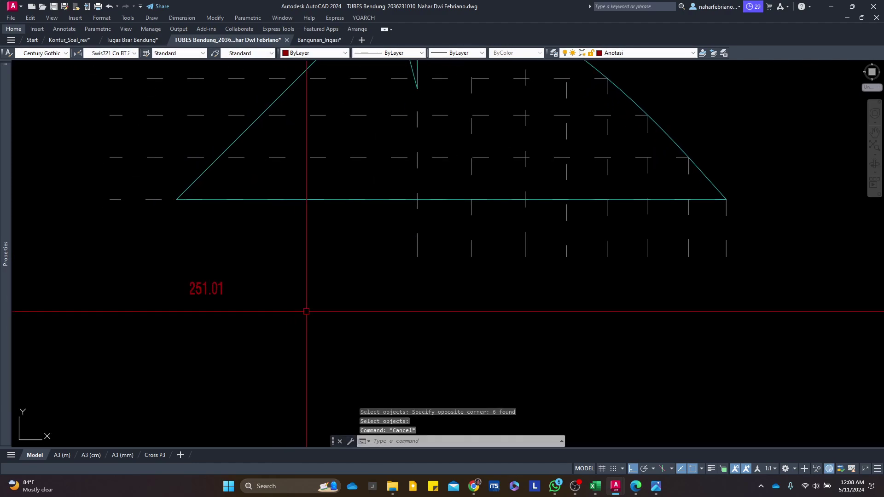
# Draw a horizontal polyline from the outermost vertical grid line's lower end to directly below the sloping face's lower end
pyautogui.write('pl')
pyautogui.press('Return')
pyautogui.click(680, 270)
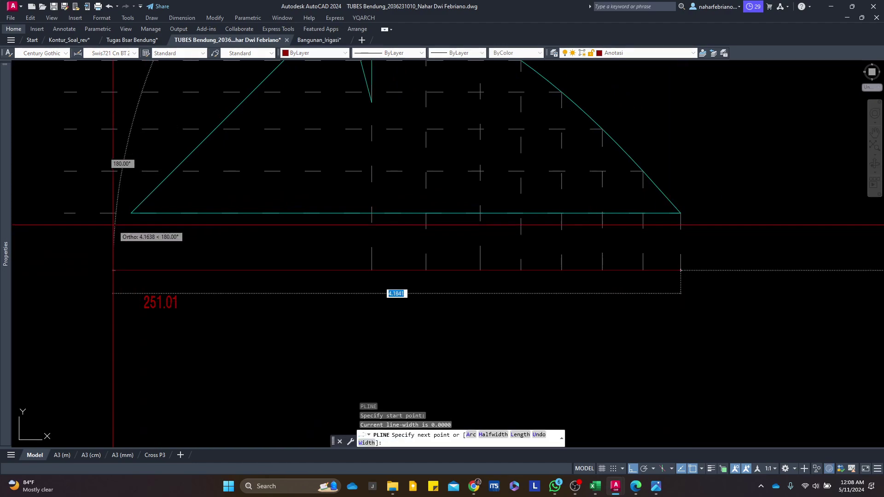
pyautogui.click(132, 213)
pyautogui.press('Return')
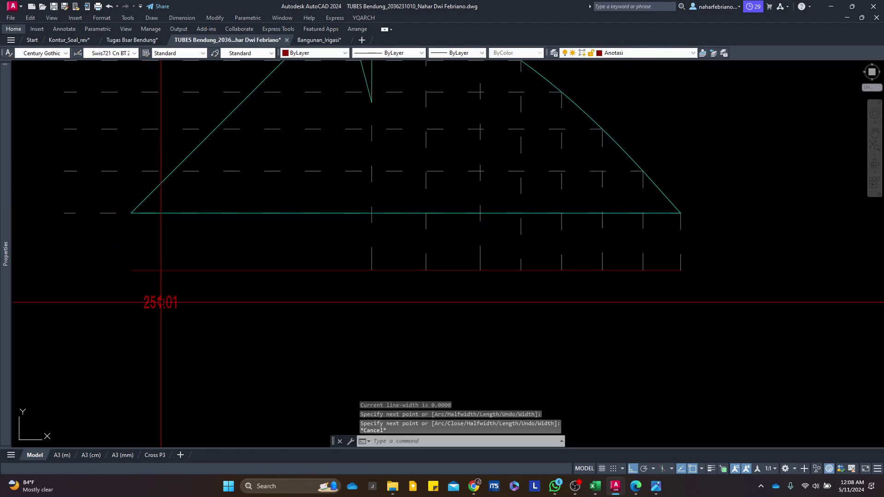
# Set the justification of the text below the new horizontal line to Middle left
pyautogui.scroll(3, 160, 302)
pyautogui.click(160, 302)
pyautogui.click(160, 302)
pyautogui.press('Escape')
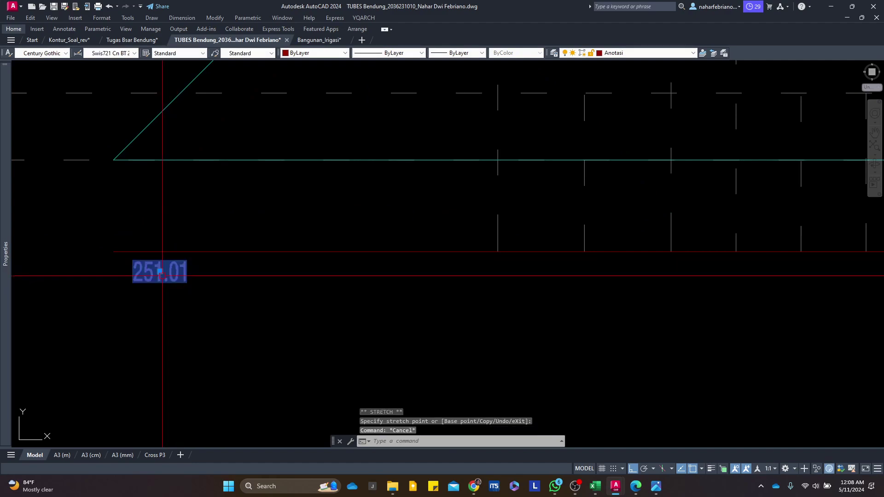
pyautogui.hotkey('ctrl', '1')
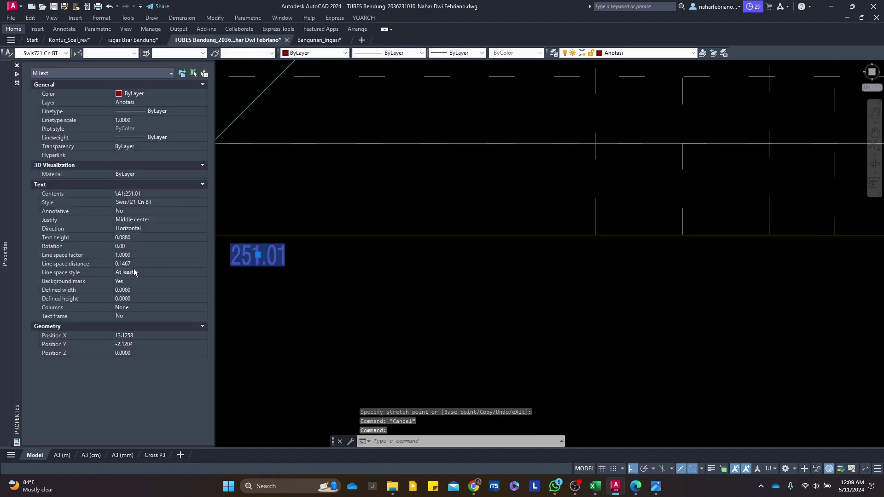
pyautogui.click(139, 222)
pyautogui.click(151, 252)
pyautogui.press('Escape')
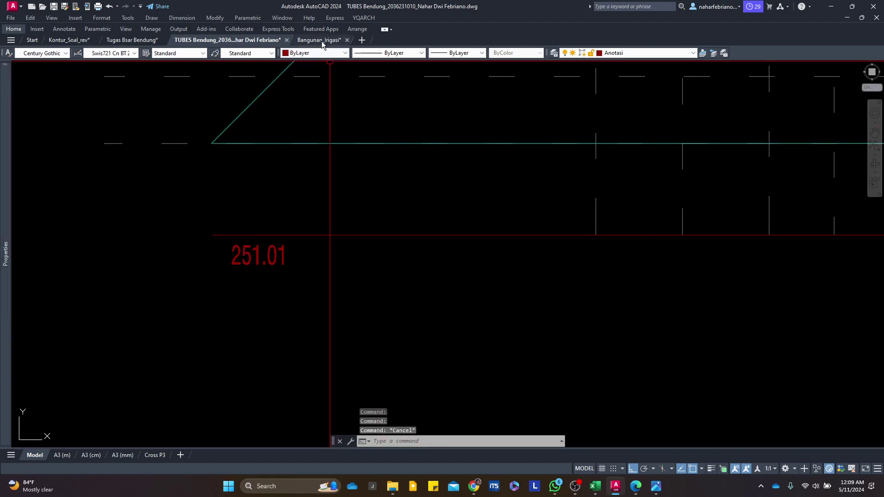
# Consult the coordinate table in Bangunan_Irigasi and change the dimension text in TUBES Bendung to X
pyautogui.click(322, 40)
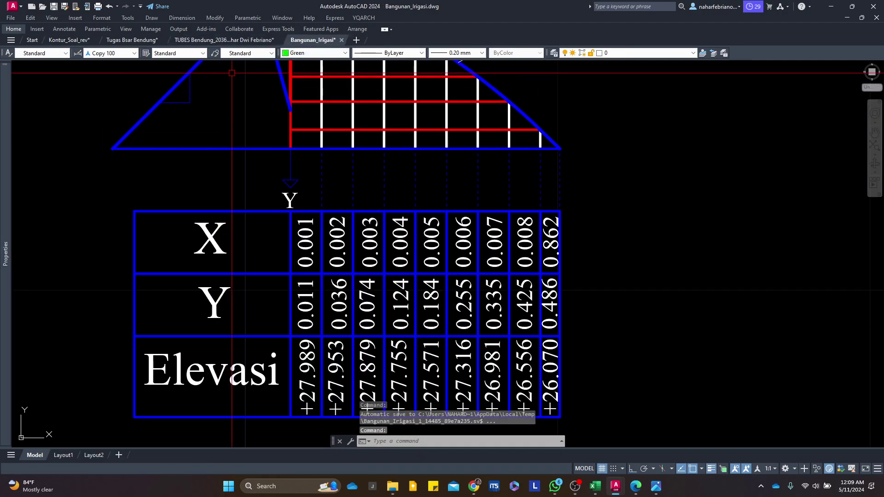
pyautogui.click(244, 41)
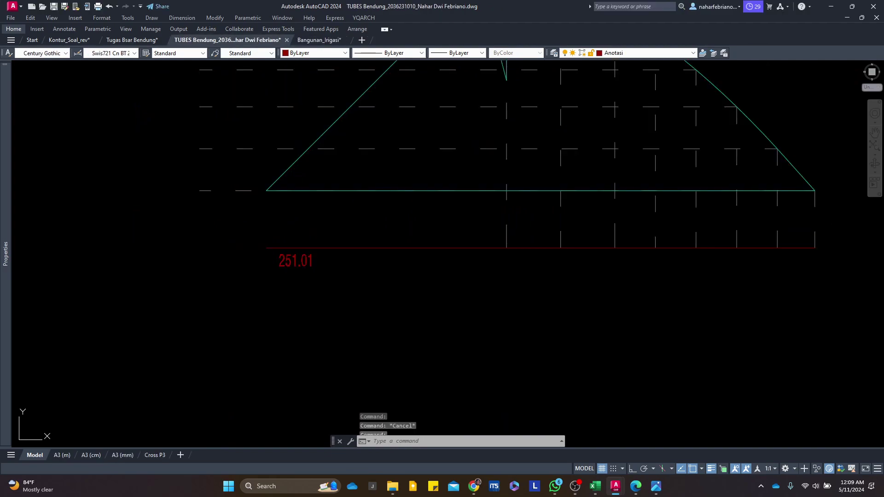
pyautogui.scroll(2, 331, 283)
pyautogui.click(262, 257)
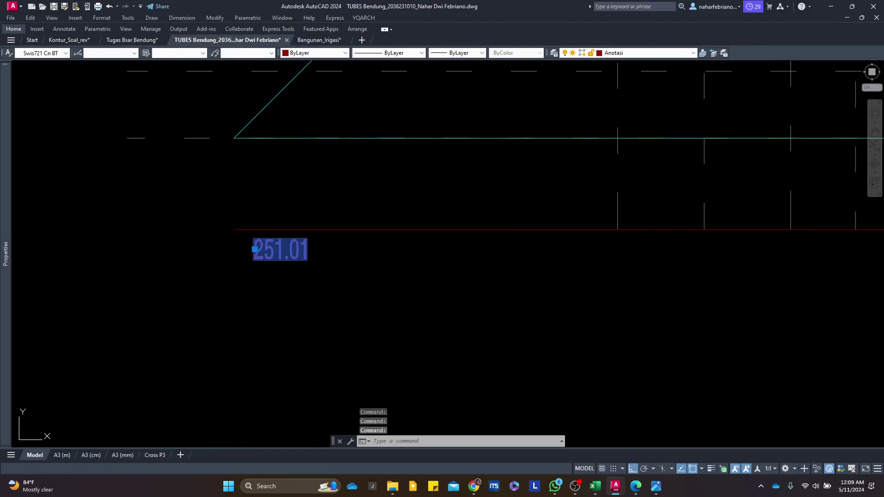
pyautogui.doubleClick(262, 257)
pyautogui.write('X')
pyautogui.click(278, 253)
pyautogui.moveTo(279, 252); pyautogui.dragTo(272, 280)
pyautogui.press('Escape')
pyautogui.scroll(1, 253, 276)
# Measure the row height needed for the X label, downward from the horizontal line's left end
pyautogui.write('DD')
pyautogui.press('Return')
pyautogui.press('Escape')
pyautogui.write('DD')
pyautogui.press('Return')
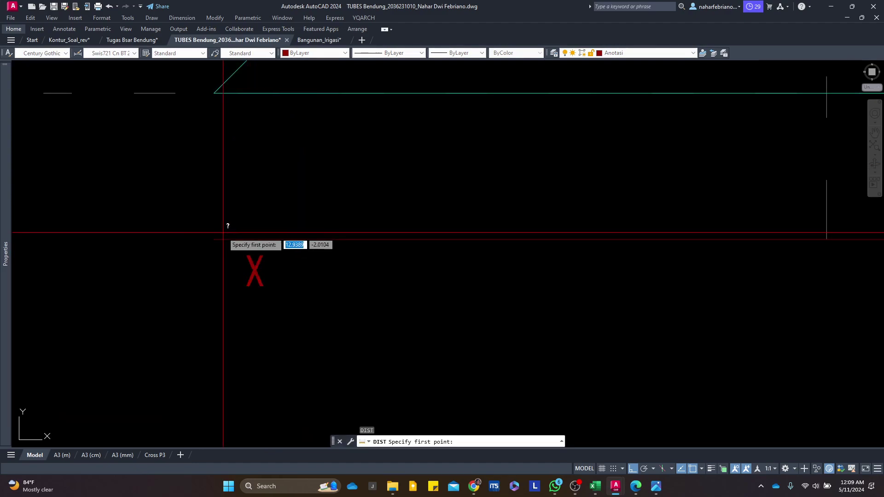
pyautogui.click(214, 240)
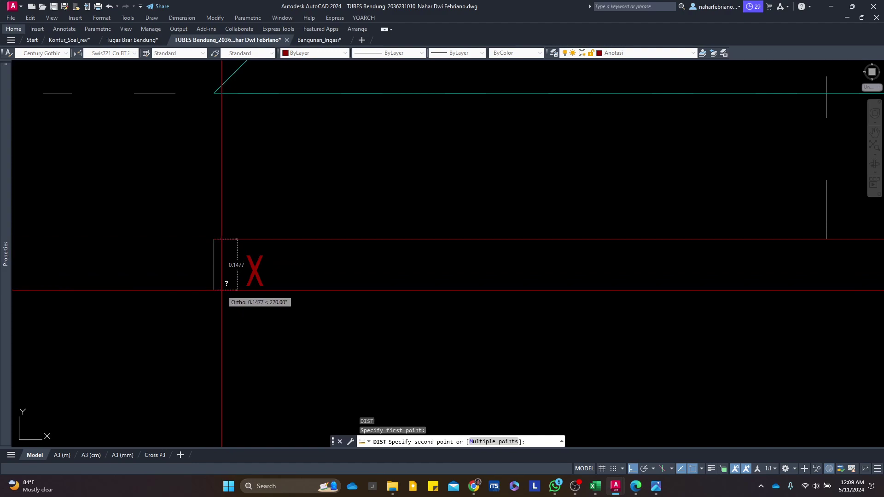
pyautogui.click(225, 296)
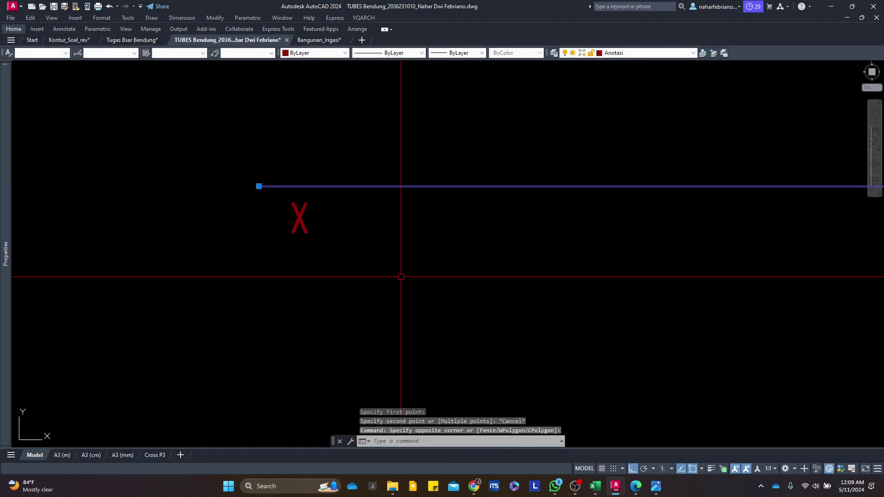
# Offset the horizontal line 0.16 downward to form the table's first row
pyautogui.write('o')
pyautogui.press('Return')
pyautogui.write('0.1')
pyautogui.press('Return')
pyautogui.click(400, 186)
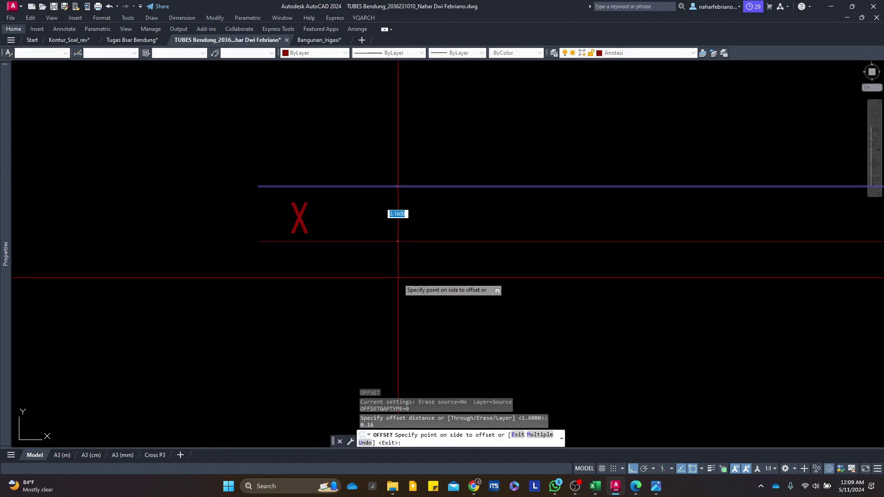
pyautogui.click(401, 244)
pyautogui.press('Escape')
# Move the X label to the midpoint between the left ends of the first row's two lines
pyautogui.click(294, 218)
pyautogui.click(291, 217)
pyautogui.write('m2p')
pyautogui.press('Return')
pyautogui.click(263, 242)
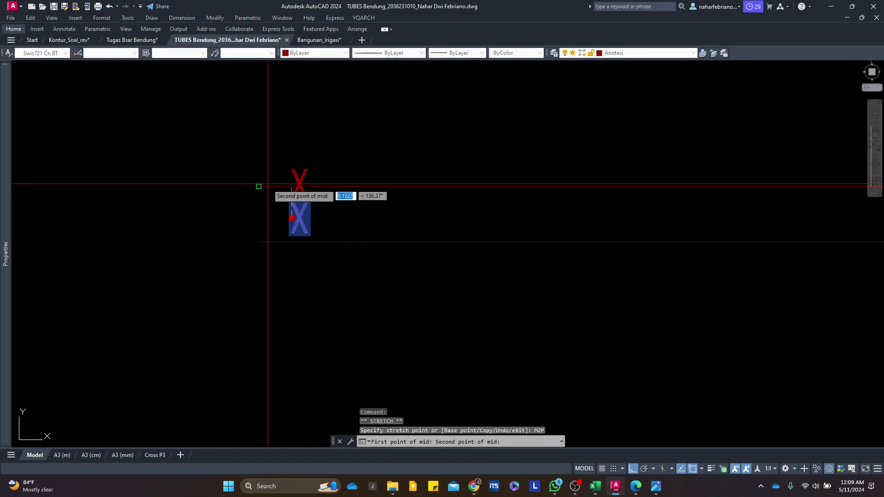
pyautogui.click(263, 187)
pyautogui.press('Escape')
# Copy the X label one row down, using the left ends of the row lines as reference points
pyautogui.scroll(3, 230, 223)
pyautogui.click(168, 201)
pyautogui.click(203, 240)
pyautogui.write('co')
pyautogui.press('Return')
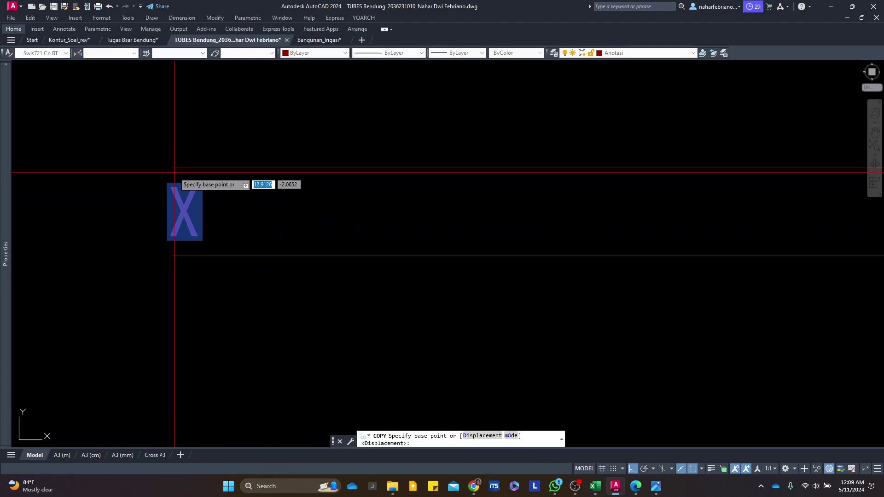
pyautogui.click(172, 168)
pyautogui.press('Escape')
# Offset the lowest line downward by 0.16 twice to add the table's second and third rows
pyautogui.click(266, 263)
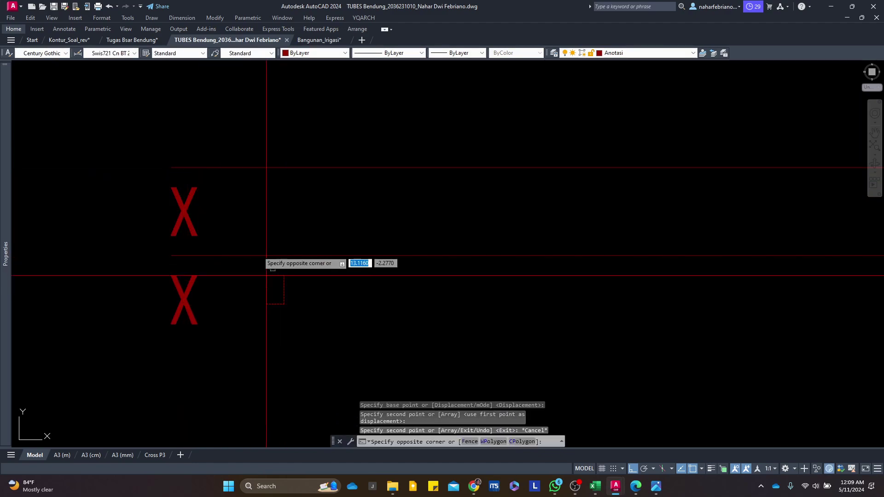
pyautogui.click(251, 221)
pyautogui.write('O')
pyautogui.press('Return')
pyautogui.press('Return')
pyautogui.click(237, 255)
pyautogui.click(216, 341)
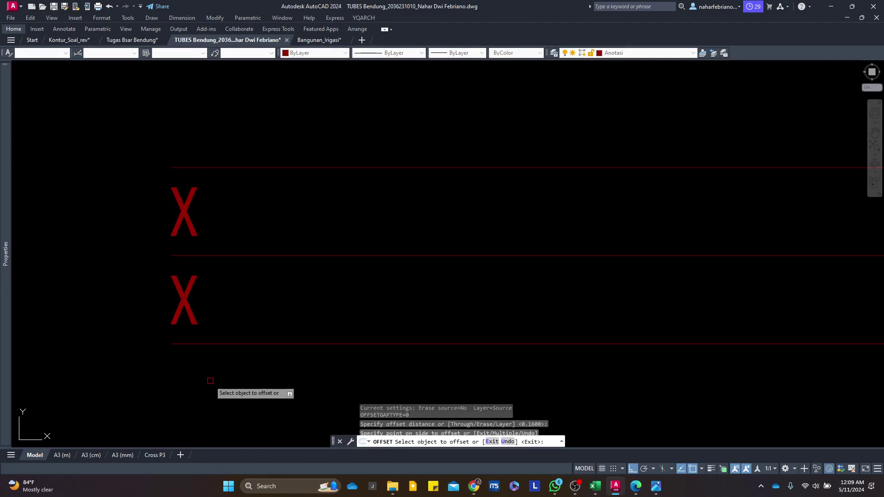
pyautogui.scroll(-1, 224, 275)
pyautogui.click(237, 256)
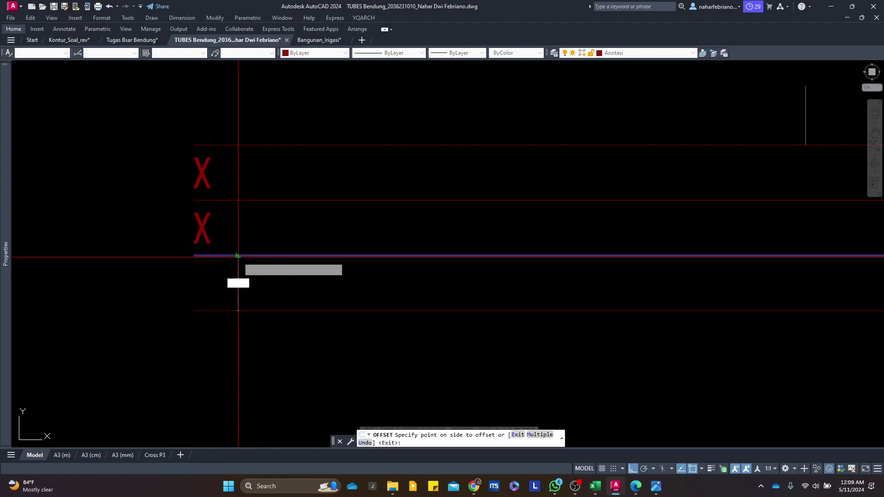
pyautogui.click(232, 276)
pyautogui.press('Escape')
# Copy the second row's X label into the third row, from one line's left end to the next
pyautogui.click(202, 230)
pyautogui.write('C')
pyautogui.press('Return')
pyautogui.click(197, 204)
pyautogui.press('Escape')
pyautogui.write('C')
pyautogui.press('Return')
pyautogui.click(197, 201)
pyautogui.click(198, 256)
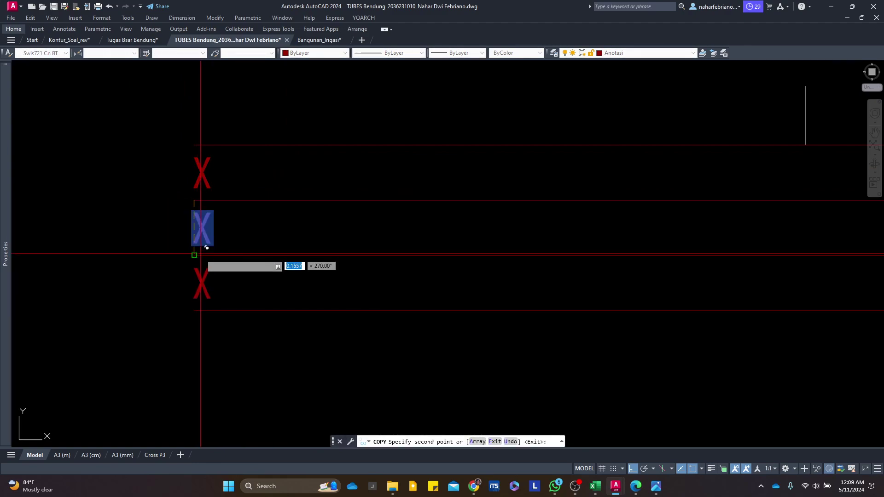
pyautogui.press('Escape')
# Change the second row's label to Y and the third row's label to ELEVASI
pyautogui.doubleClick(203, 228)
pyautogui.write('Y')
pyautogui.click(204, 278)
pyautogui.doubleClick(209, 279)
pyautogui.write('EEL')
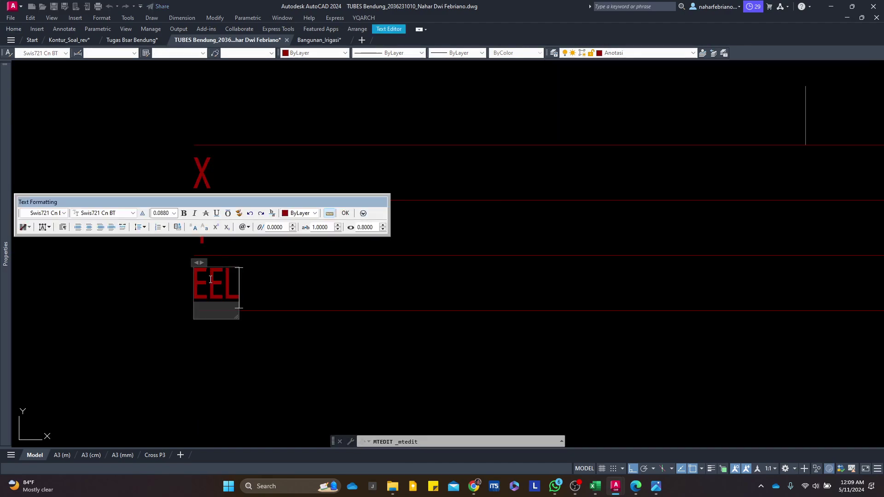
pyautogui.write('LEVASI')
pyautogui.click(210, 281)
pyautogui.scroll(-4, 207, 294)
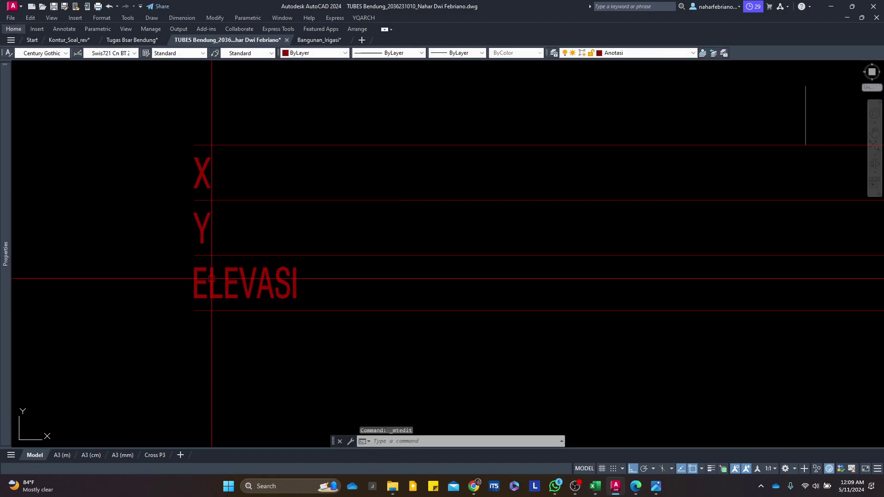
pyautogui.scroll(3, 192, 307)
pyautogui.write('s')
pyautogui.press('Return')
pyautogui.click(260, 256)
pyautogui.click(140, 373)
pyautogui.press('Return')
pyautogui.click(266, 381)
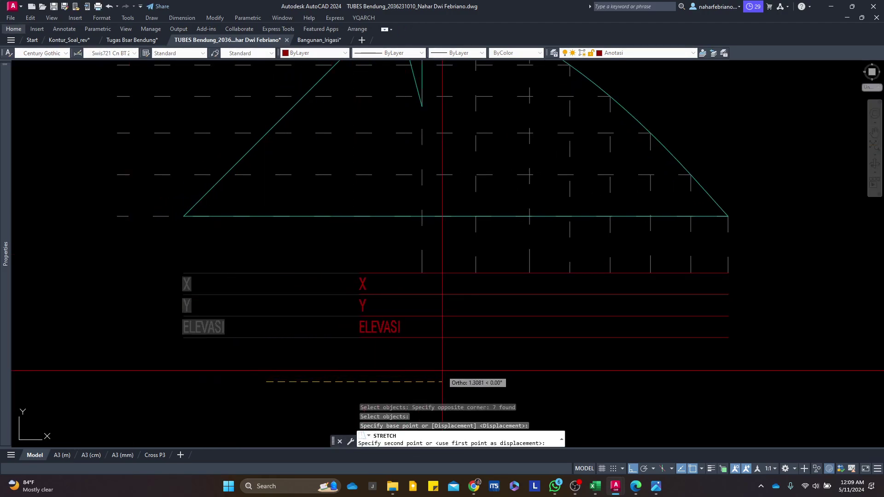
pyautogui.press('Escape')
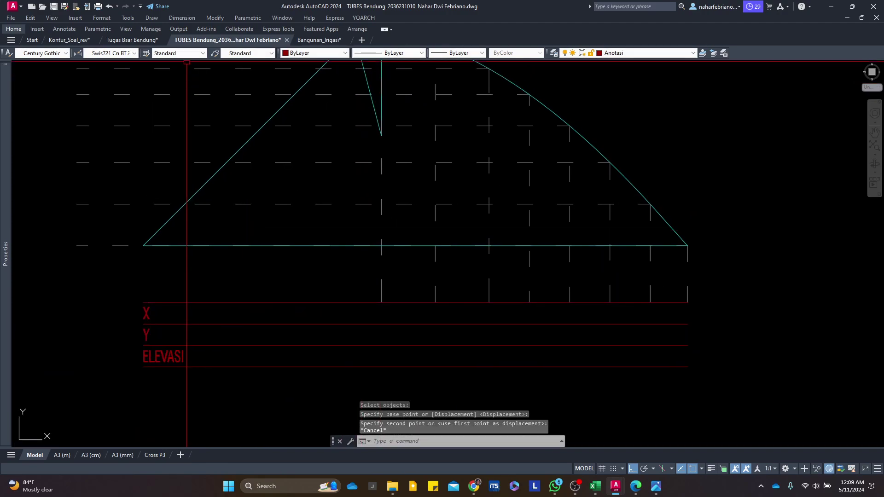
# Check the Hilir X and Y coordinate table in Excel's Perencaan Hidrolis Bendung workbook and return to the TUBES Bendung drawing
pyautogui.moveTo(379, 270); pyautogui.dragTo(301, 276)
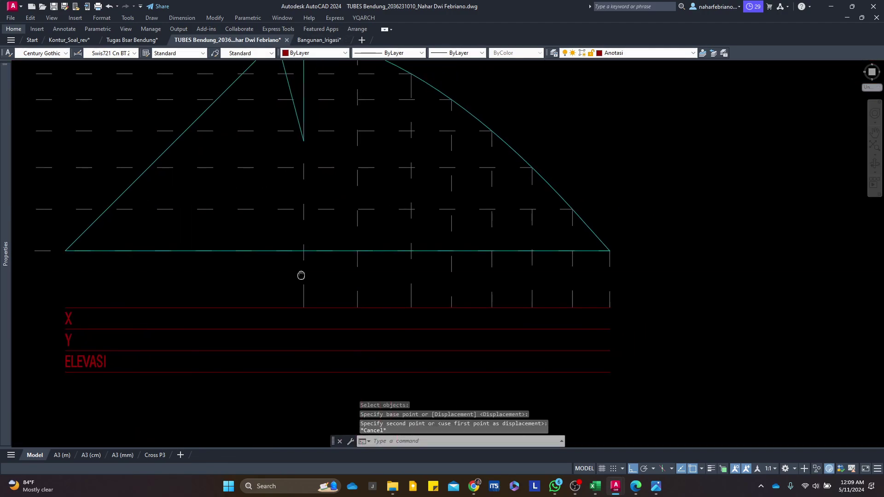
pyautogui.click(595, 486)
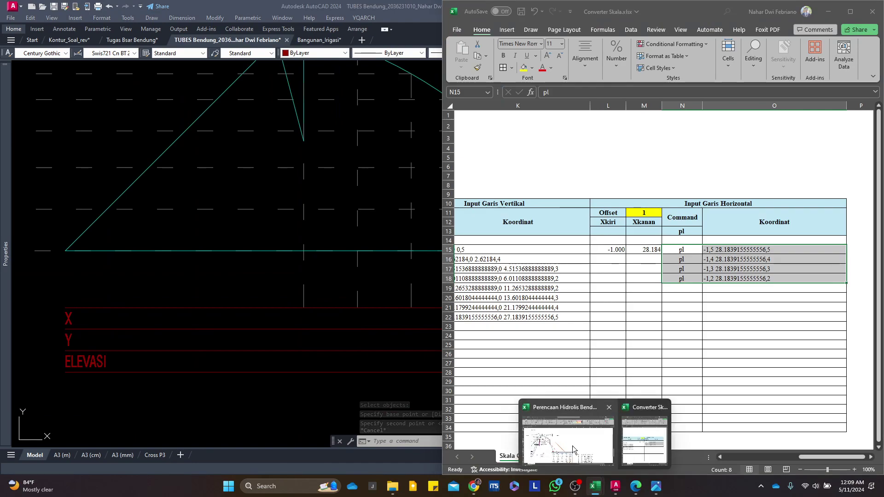
pyautogui.click(568, 435)
pyautogui.scroll(-2, 497, 322)
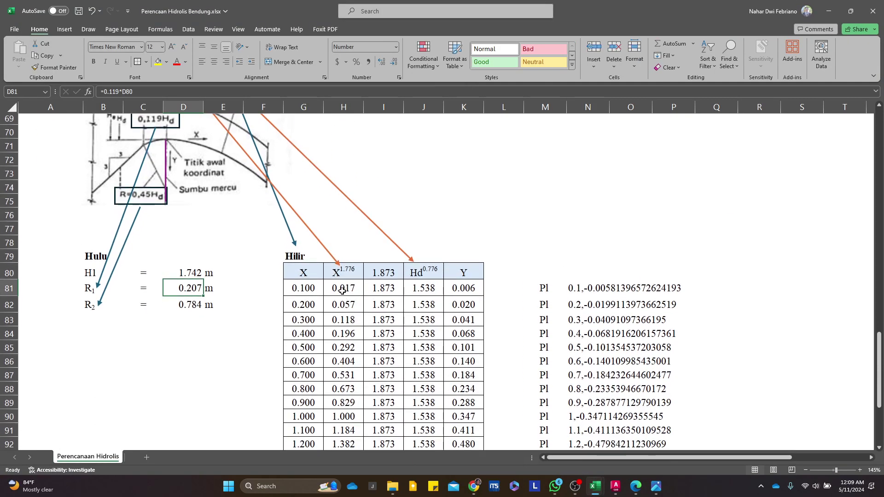
pyautogui.moveTo(619, 481)
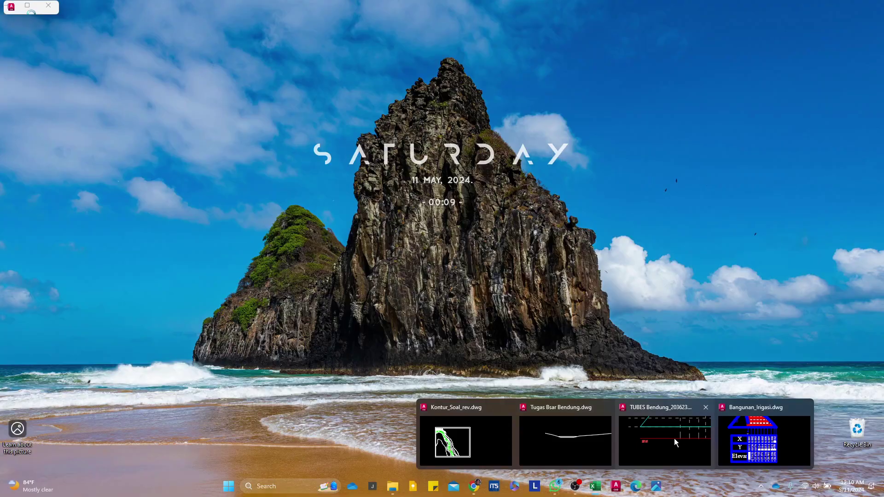
pyautogui.click(673, 439)
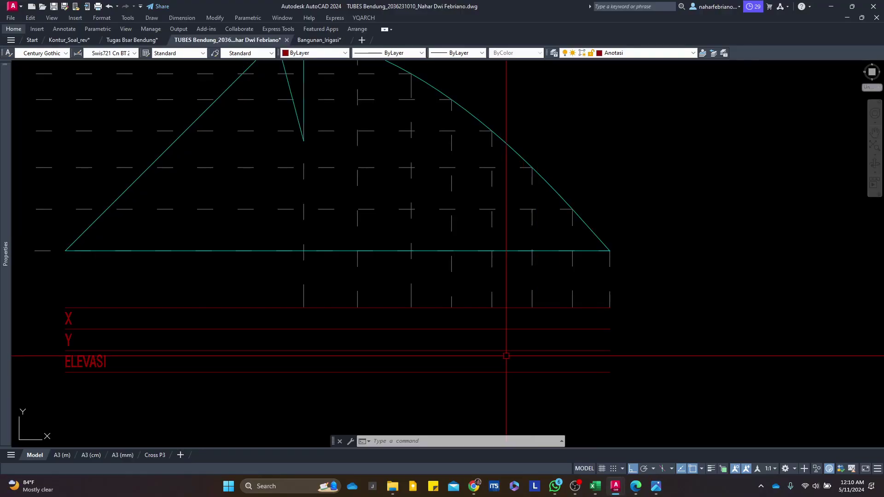
pyautogui.moveTo(521, 339); pyautogui.dragTo(453, 349)
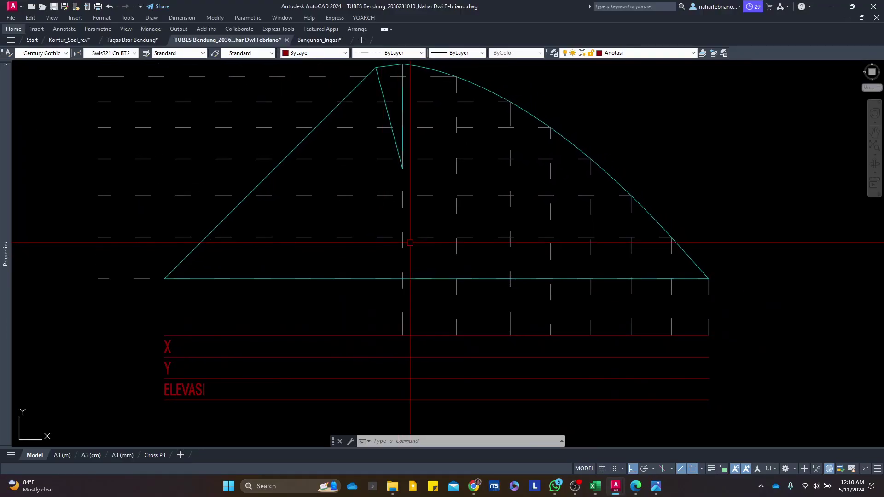
pyautogui.moveTo(386, 363)
pyautogui.mouseDown()
pyautogui.moveTo(388, 331)
pyautogui.moveTo(435, 286)
pyautogui.moveTo(398, 302)
pyautogui.mouseUp()
pyautogui.press('Escape')
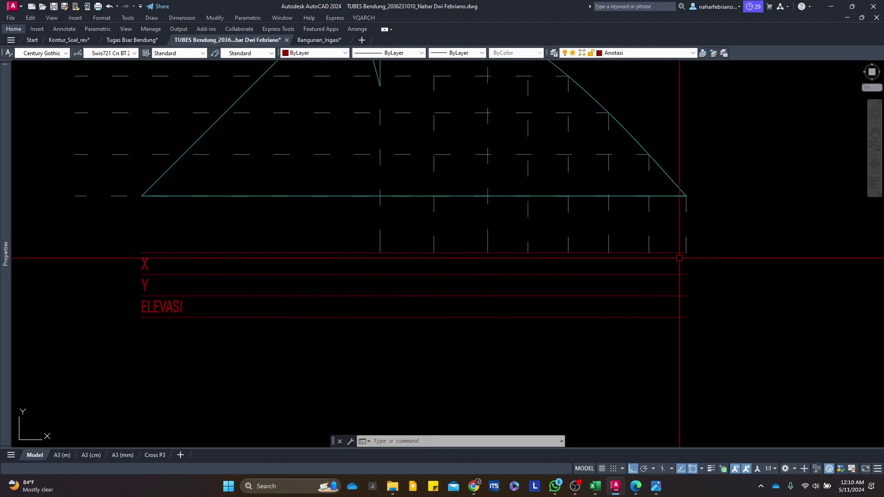
# Stretch the lower ends of the vertical dashed grid lines down to the bottom line of the table
pyautogui.write('s')
pyautogui.press('Return')
pyautogui.click(705, 235)
pyautogui.click(341, 259)
pyautogui.keyDown('shift'); pyautogui.click(340, 244); pyautogui.keyUp('shift')
pyautogui.keyDown('shift'); pyautogui.click(302, 355); pyautogui.keyUp('shift')
pyautogui.press('space')
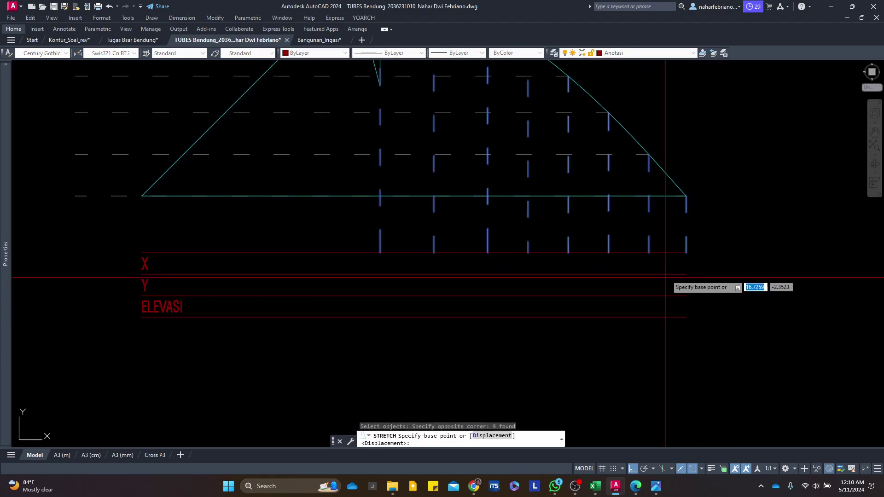
pyautogui.click(686, 253)
pyautogui.click(686, 317)
pyautogui.press('Escape')
# Try to make the X row taller by stretching the Y and ELEVASI rows and their lines slightly downward
pyautogui.moveTo(621, 291); pyautogui.dragTo(657, 270)
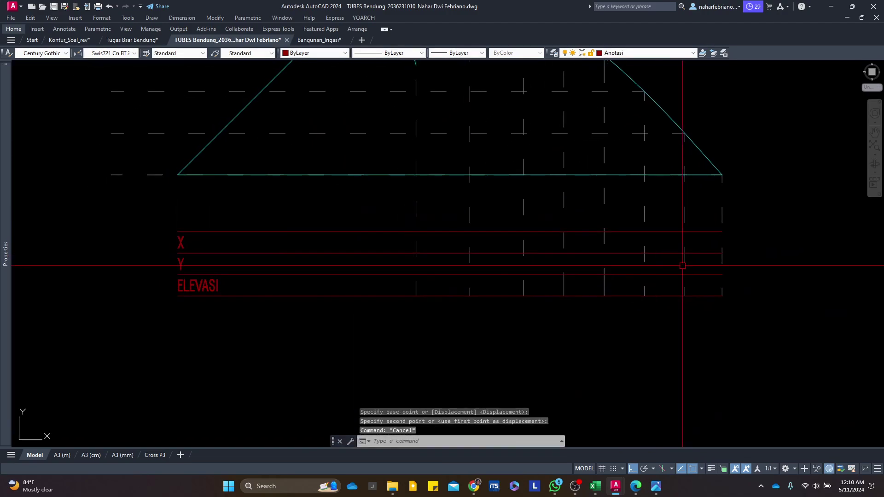
pyautogui.write('s')
pyautogui.press('space')
pyautogui.click(731, 250)
pyautogui.click(159, 332)
pyautogui.press('space')
pyautogui.click(340, 334)
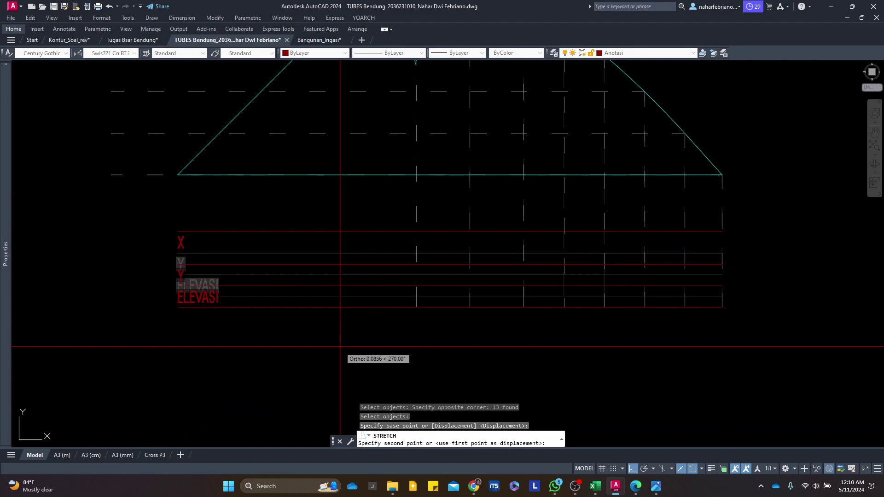
pyautogui.write('0.0')
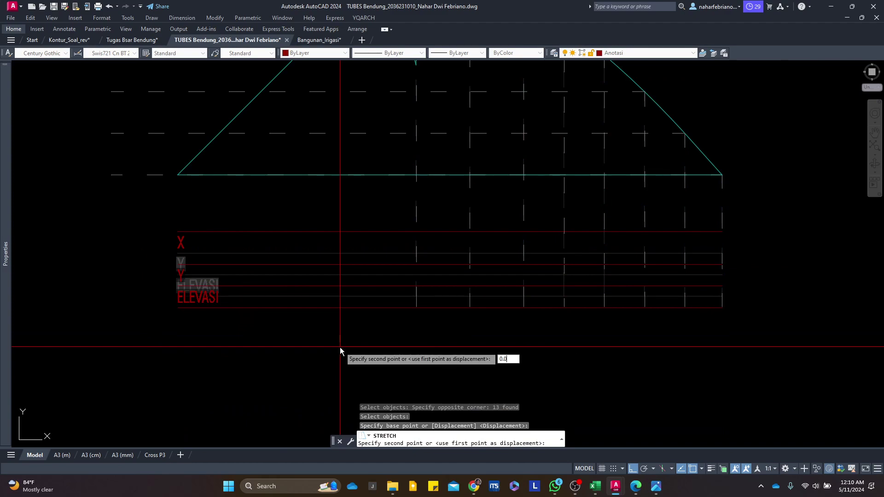
pyautogui.write('1')
pyautogui.press('Return')
# Try a larger downward stretch of the Y and ELEVASI rows together with the dashed line ends
pyautogui.press('space')
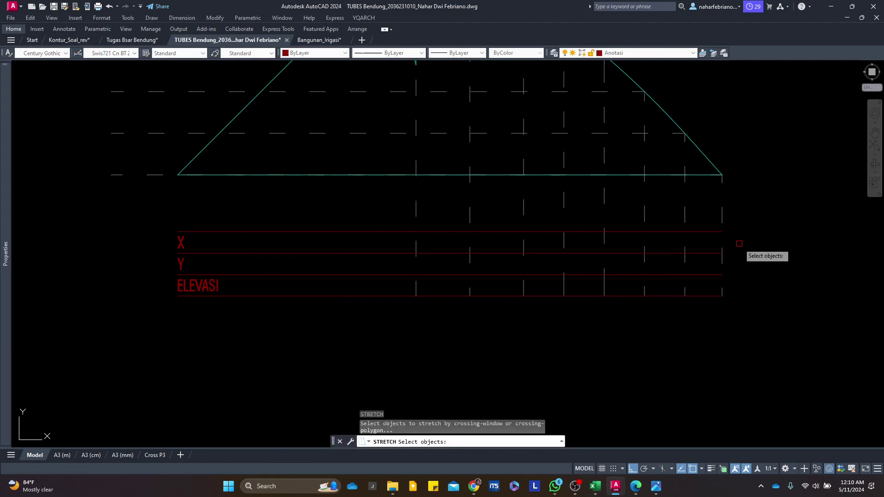
pyautogui.click(106, 362)
pyautogui.press('space')
pyautogui.click(319, 334)
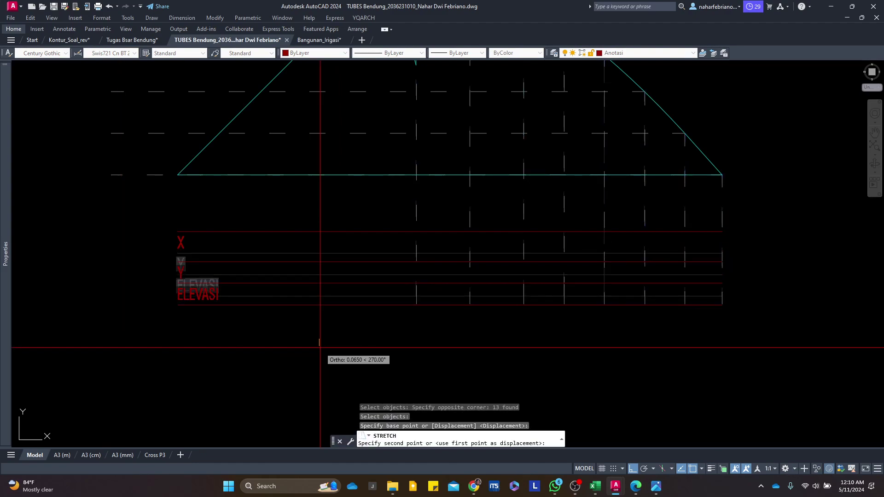
pyautogui.press('Return')
# Try to stretch the Y and ELEVASI rows further down and undo the row stretches
pyautogui.press('space')
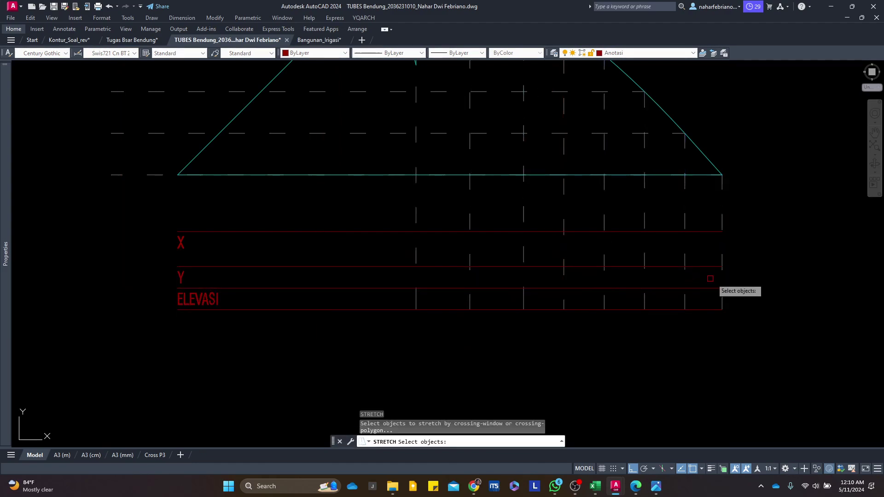
pyautogui.click(732, 260)
pyautogui.click(198, 343)
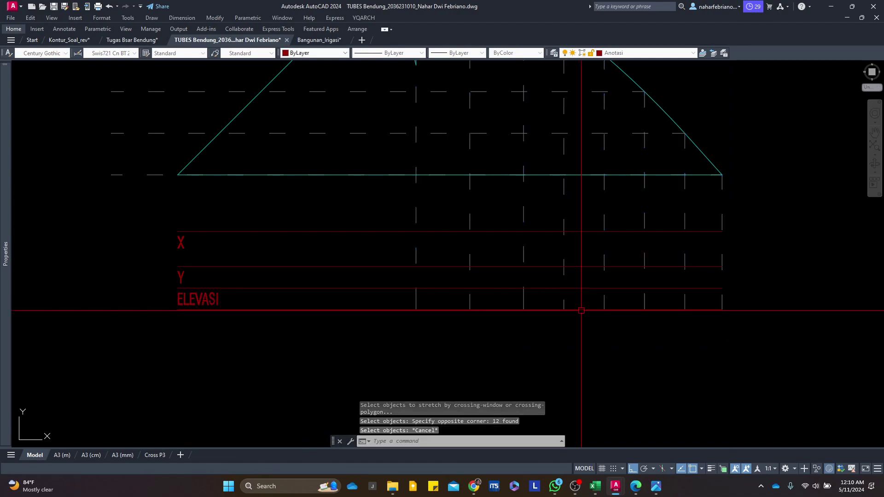
pyautogui.click(798, 259)
pyautogui.click(131, 345)
pyautogui.press('space')
pyautogui.click(345, 341)
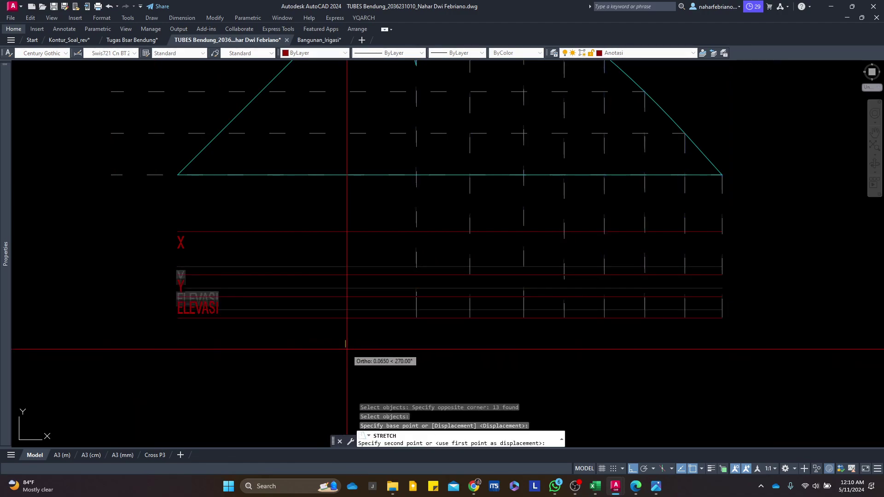
pyautogui.click(347, 350)
pyautogui.press('space')
pyautogui.hotkey('ctrl', 'z')
pyautogui.hotkey('ctrl', 'z')
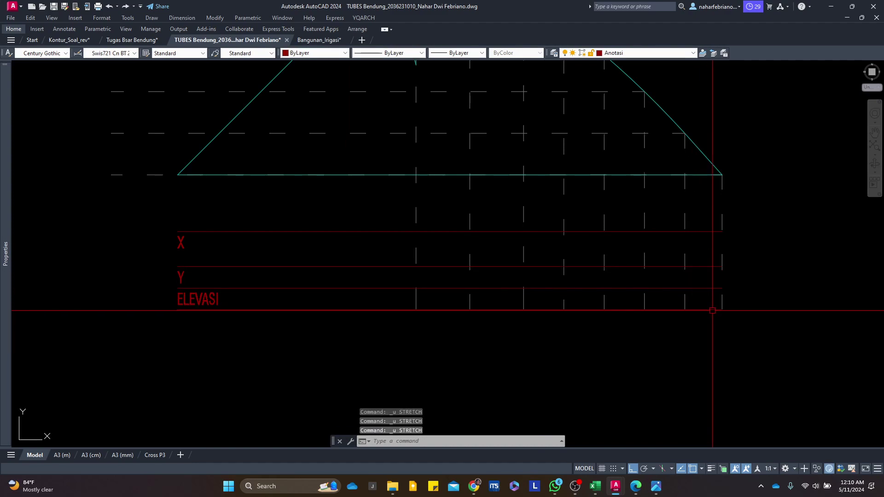
pyautogui.hotkey('ctrl', 'z')
# Make the X row taller by stretching the Y and ELEVASI rows and the dashed line ends downward
pyautogui.write('s')
pyautogui.press('space')
pyautogui.click(741, 250)
pyautogui.click(89, 341)
pyautogui.press('space')
pyautogui.click(303, 336)
pyautogui.click(307, 350)
pyautogui.press('space')
# Stretch the ELEVASI row and its lines downward so the Y row matches the X row's height
pyautogui.click(743, 298)
pyautogui.click(118, 406)
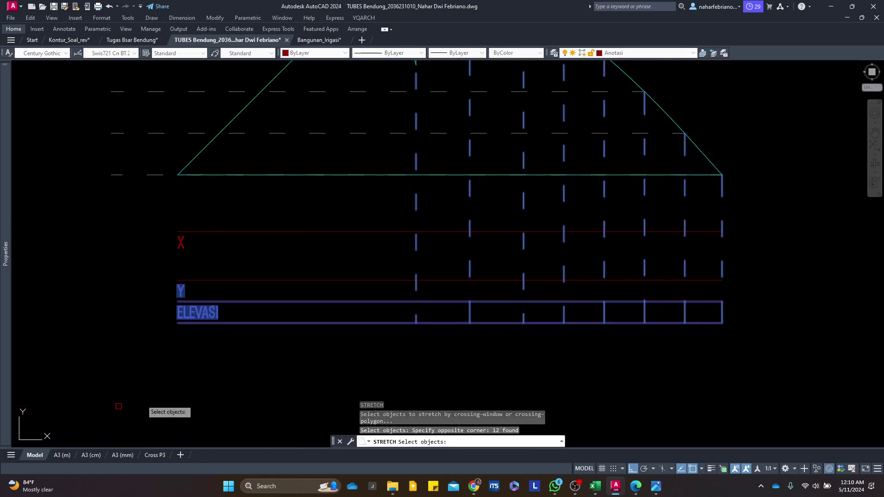
pyautogui.press('space')
pyautogui.click(197, 346)
pyautogui.write('0.')
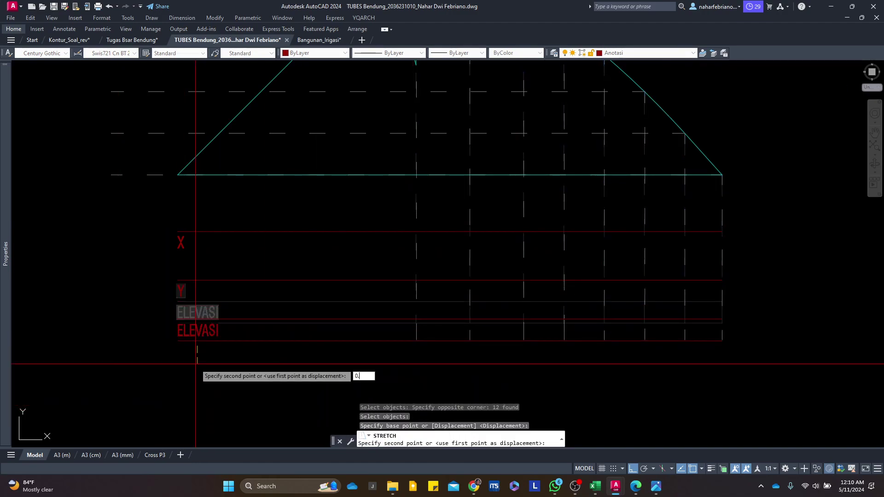
pyautogui.write('5')
pyautogui.press('space')
# Stretch the table's bottom line and the dashed line ends 0.2 downward to make the ELEVASI row taller
pyautogui.moveTo(664, 353); pyautogui.dragTo(635, 292)
pyautogui.press('space')
pyautogui.click(702, 286)
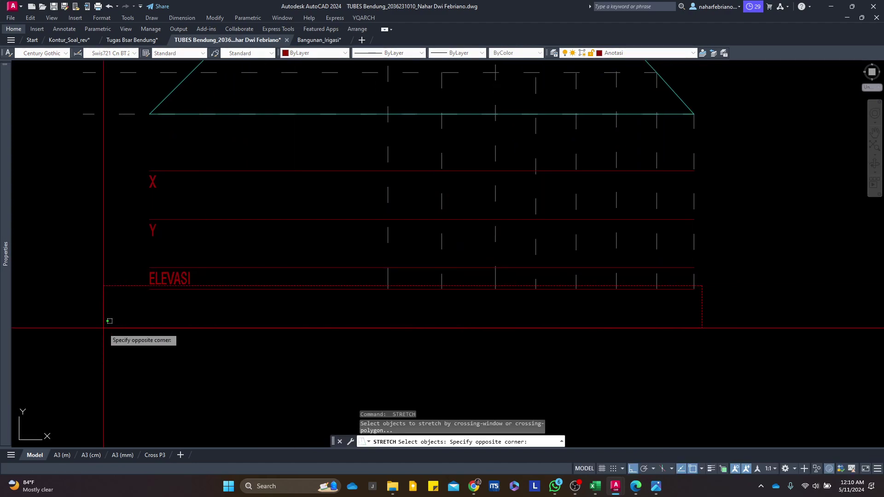
pyautogui.click(109, 321)
pyautogui.press('space')
pyautogui.click(244, 334)
pyautogui.write('0.2')
pyautogui.press('space')
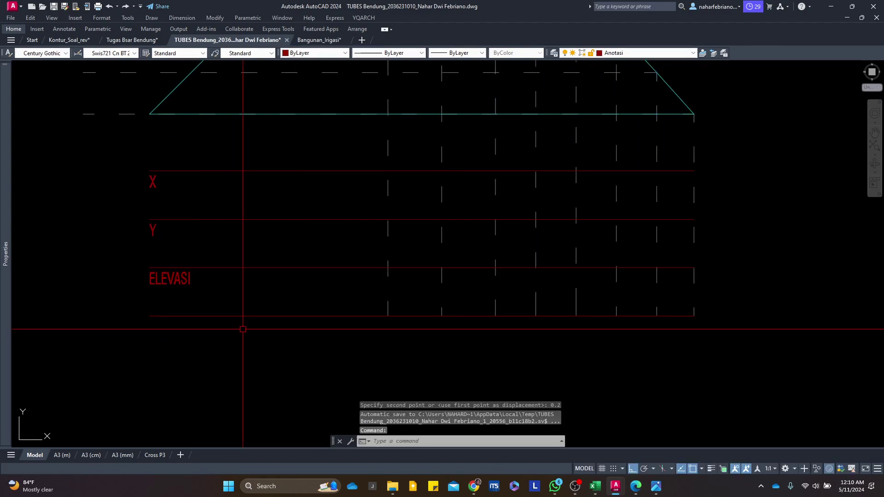
# Move the X, Y and ELEVASI labels slightly to the right, away from the start of the table lines
pyautogui.scroll(-3, 446, 258)
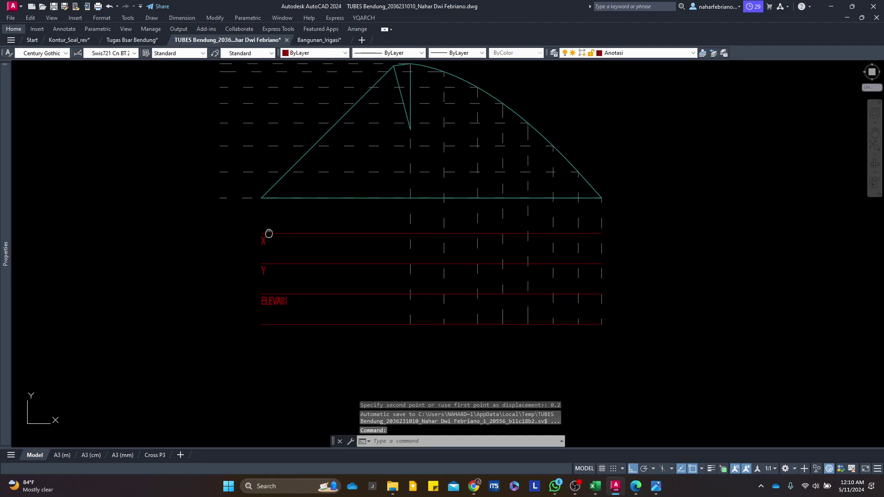
pyautogui.moveTo(268, 234); pyautogui.dragTo(271, 226)
pyautogui.click(228, 212)
pyautogui.click(317, 341)
pyautogui.moveTo(318, 341); pyautogui.dragTo(278, 325)
pyautogui.write('v')
pyautogui.press('space')
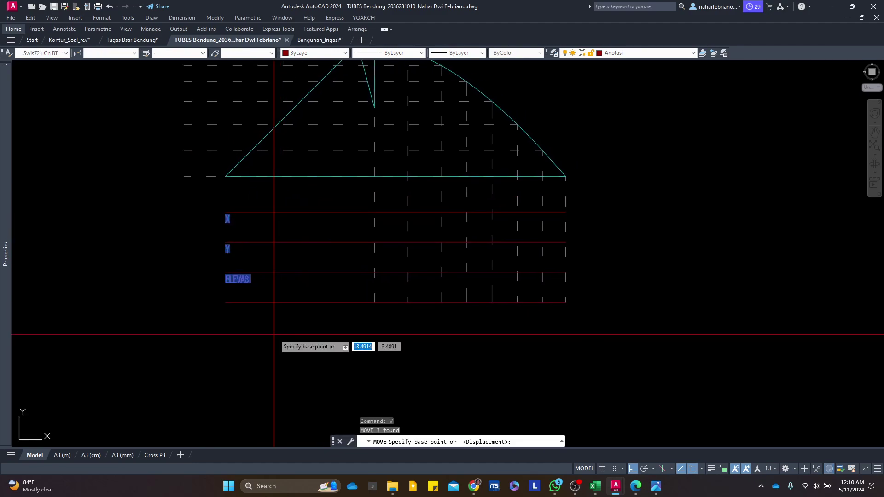
pyautogui.click(274, 335)
pyautogui.press('space')
pyautogui.scroll(4, 288, 274)
pyautogui.click(78, 100)
pyautogui.click(128, 155)
pyautogui.moveTo(137, 156); pyautogui.dragTo(149, 188)
pyautogui.write('ro')
pyautogui.press('space')
pyautogui.click(175, 188)
pyautogui.click(194, 128)
pyautogui.write('c')
pyautogui.press('space')
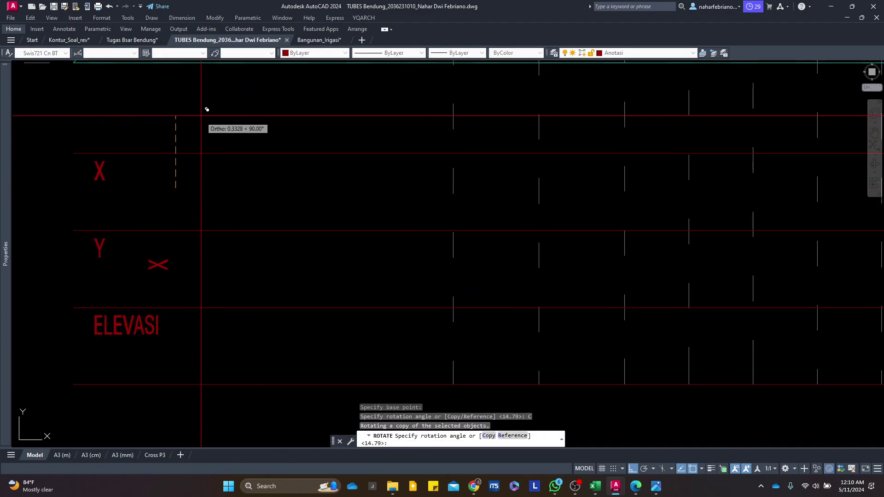
pyautogui.press('Escape')
# Shift the X label to the right within its row and undo the shift
pyautogui.click(83, 180)
pyautogui.click(110, 170)
pyautogui.click(105, 179)
pyautogui.click(95, 171)
pyautogui.press('Escape')
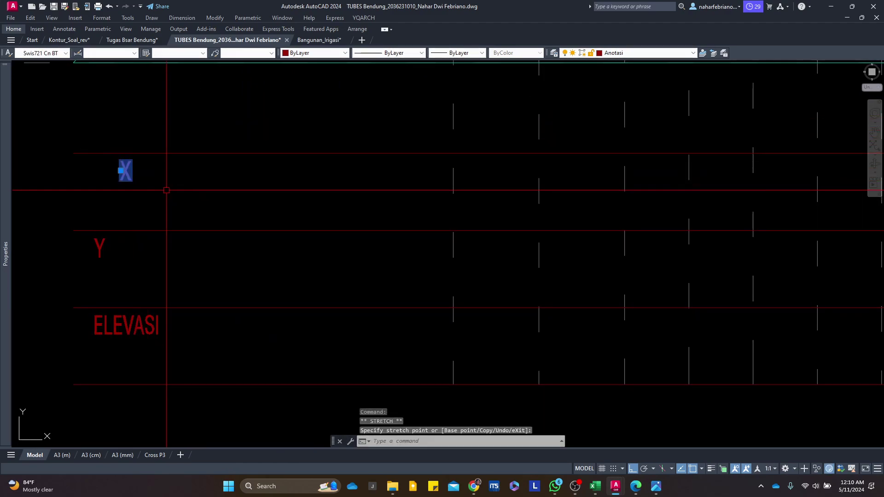
pyautogui.hotkey('ctrl', 'z')
# Copy the X label to the right within its row and rotate the copy 90°
pyautogui.write('co')
pyautogui.press('space')
pyautogui.click(94, 170)
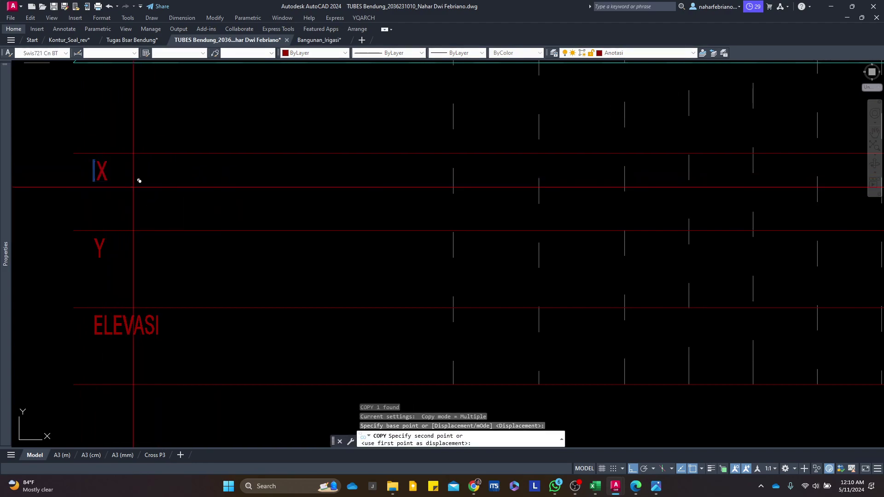
pyautogui.click(246, 179)
pyautogui.click(238, 170)
pyautogui.write('ro')
pyautogui.press('space')
pyautogui.click(240, 181)
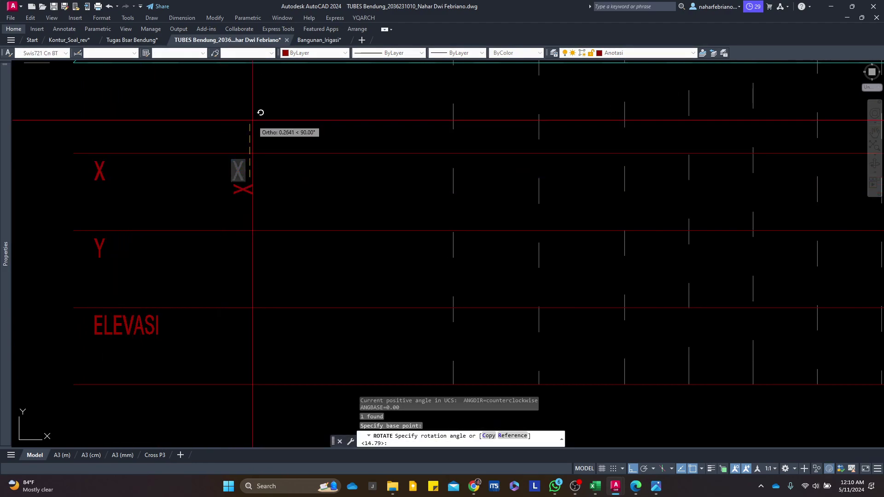
pyautogui.press('Escape')
# Set the rotated X text's justification to Middle right and place it where the first vertical dashed line meets the X row's upper line
pyautogui.click(243, 189)
pyautogui.hotkey('ctrl', '1')
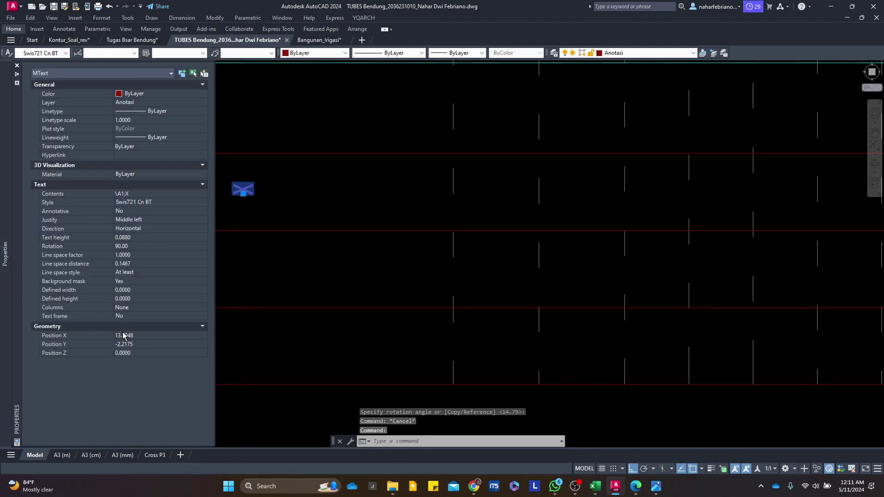
pyautogui.click(135, 223)
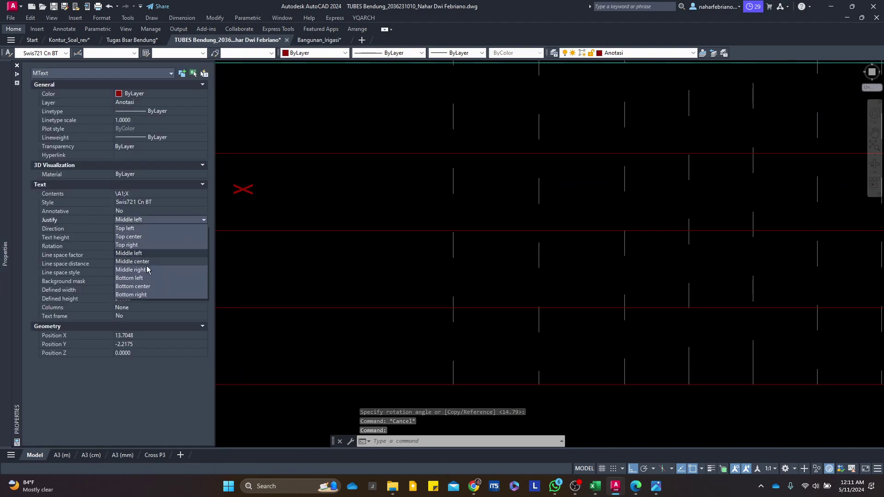
pyautogui.click(146, 262)
pyautogui.click(243, 184)
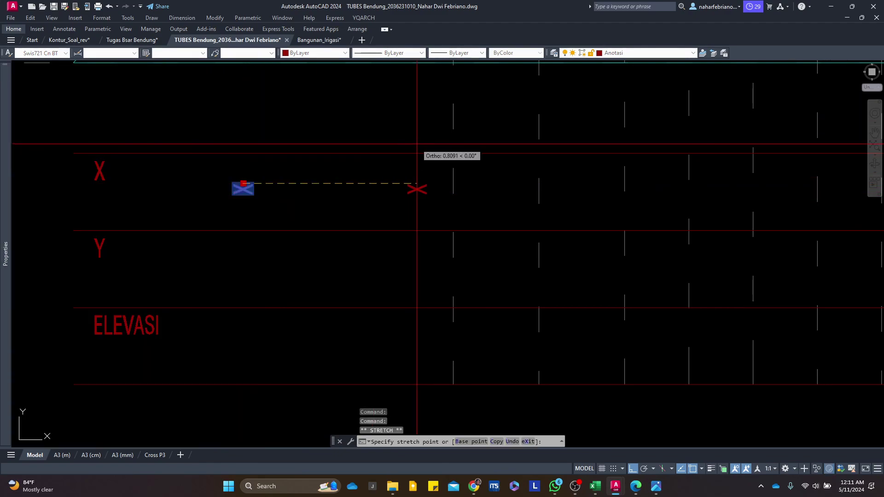
pyautogui.click(453, 155)
# Try to move the rotated X text from the upper line down into the X row
pyautogui.write('v')
pyautogui.press('Return')
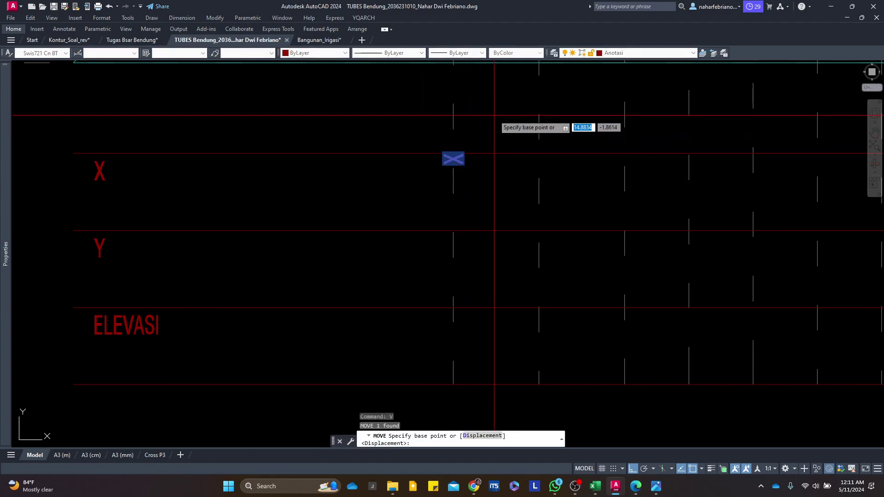
pyautogui.click(476, 205)
pyautogui.press('Escape')
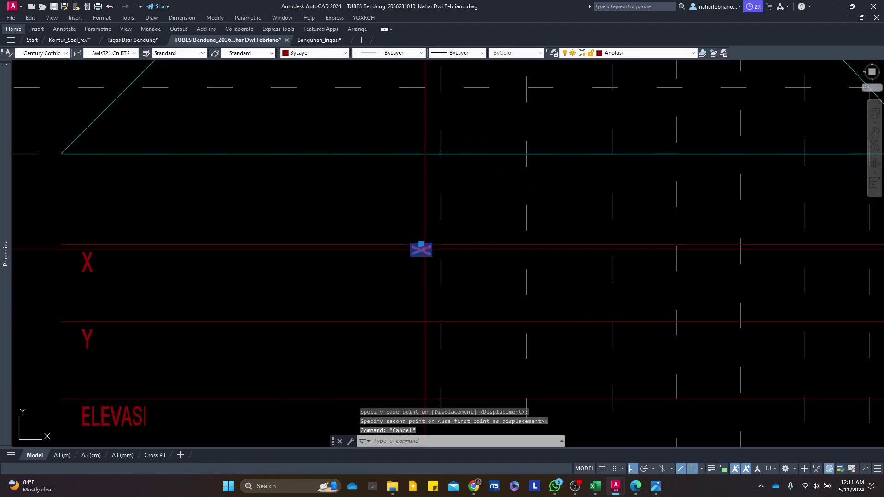
# Put the rotated X text back on the first vertical dashed line and move it straight down into the X row
pyautogui.click(421, 244)
pyautogui.click(444, 251)
pyautogui.write('v')
pyautogui.press('Return')
pyautogui.click(460, 257)
pyautogui.click(460, 280)
pyautogui.press('Escape')
# Set the rotated X text's justification to Middle center and place it on the dashed line midway between the X row's two lines
pyautogui.click(444, 278)
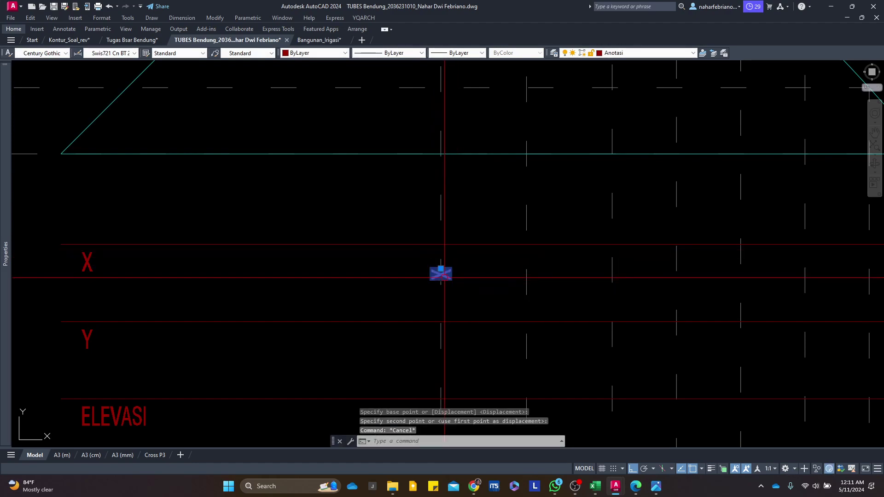
pyautogui.moveTo(5, 258)
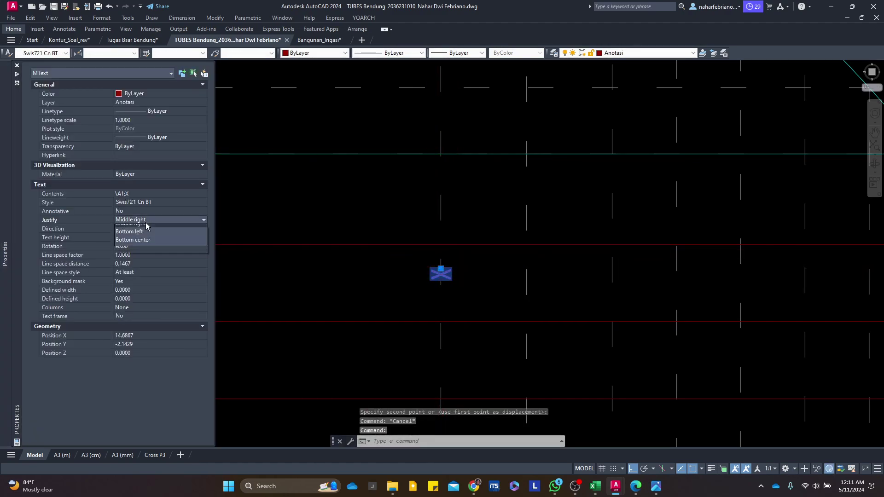
pyautogui.click(150, 261)
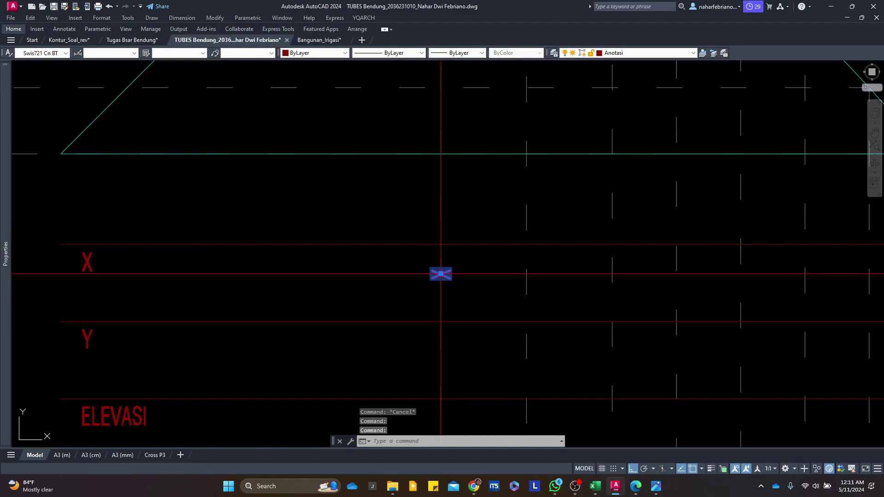
pyautogui.click(440, 274)
pyautogui.write('M2P')
pyautogui.press('Return')
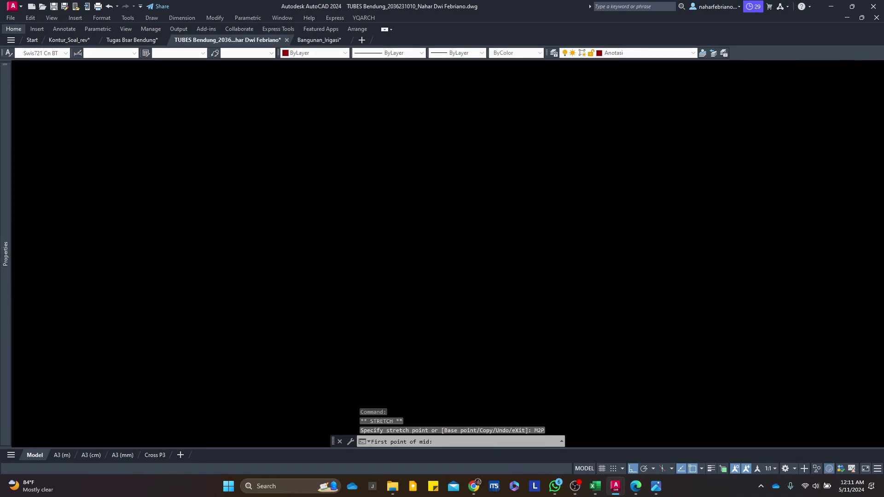
pyautogui.click(442, 318)
pyautogui.press('Escape')
# Select the rotated X text and check the Hilir table values in the Perencaan Hidrolis Bendung workbook
pyautogui.scroll(-2, 483, 276)
pyautogui.moveTo(485, 279); pyautogui.dragTo(357, 290)
pyautogui.scroll(2, 407, 316)
pyautogui.moveTo(406, 316); pyautogui.dragTo(477, 331)
pyautogui.click(351, 292)
pyautogui.moveTo(360, 286); pyautogui.dragTo(350, 290)
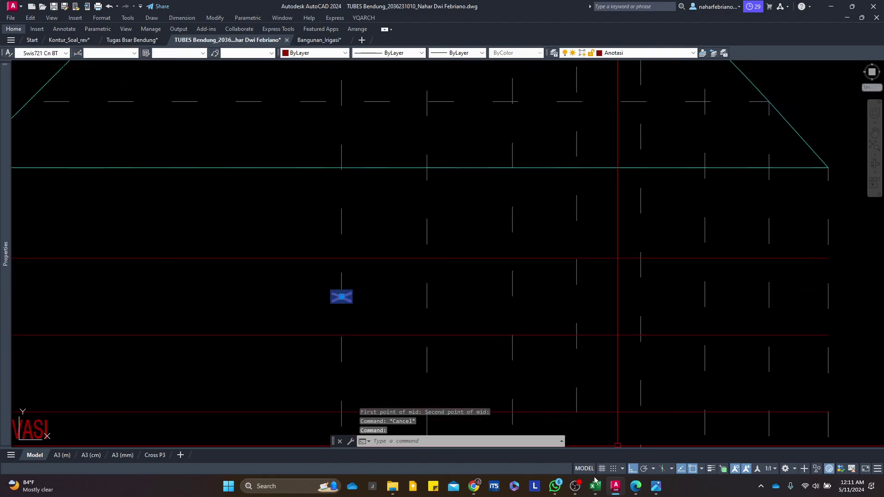
pyautogui.moveTo(596, 481)
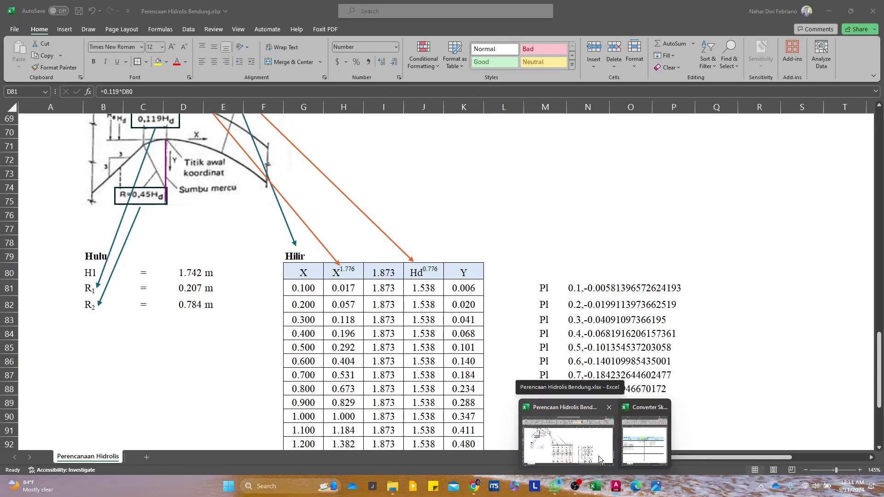
# Copy the rotated X text along the X row onto each of the seven remaining vertical dashed lines
pyautogui.scroll(-1, 375, 301)
pyautogui.write('c')
pyautogui.press('Return')
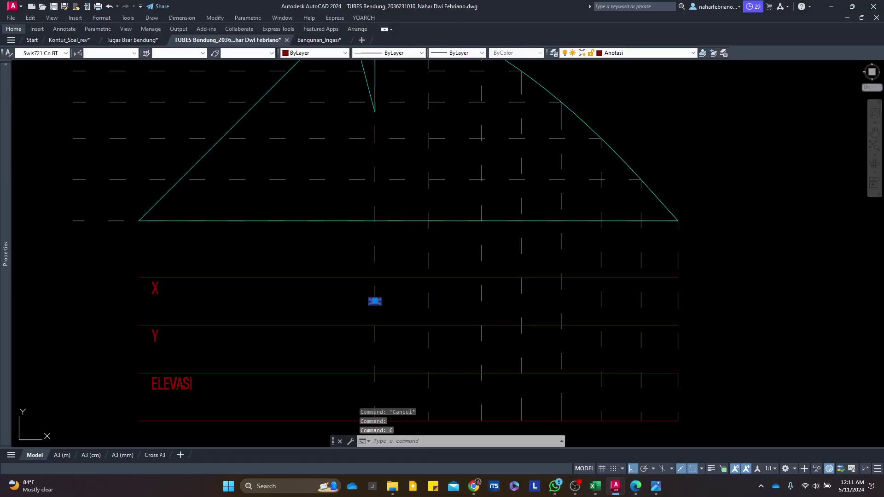
pyautogui.click(375, 277)
pyautogui.click(428, 277)
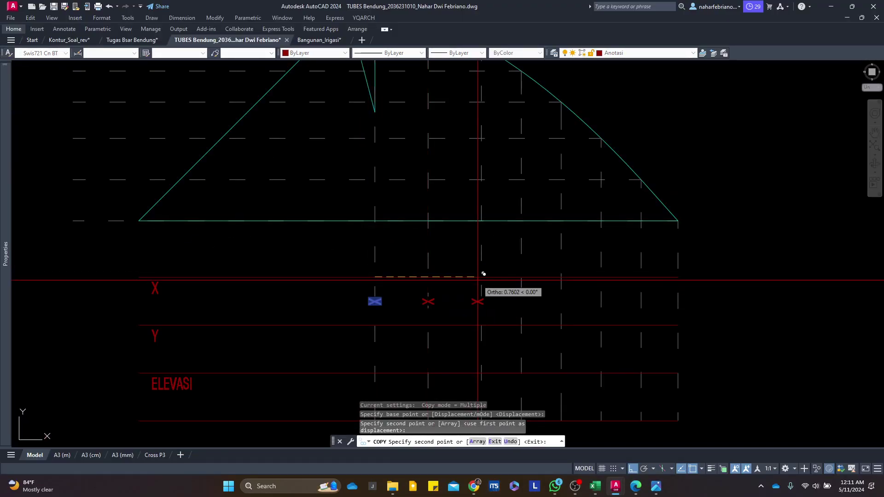
pyautogui.click(481, 276)
pyautogui.click(521, 276)
pyautogui.click(561, 277)
pyautogui.click(601, 276)
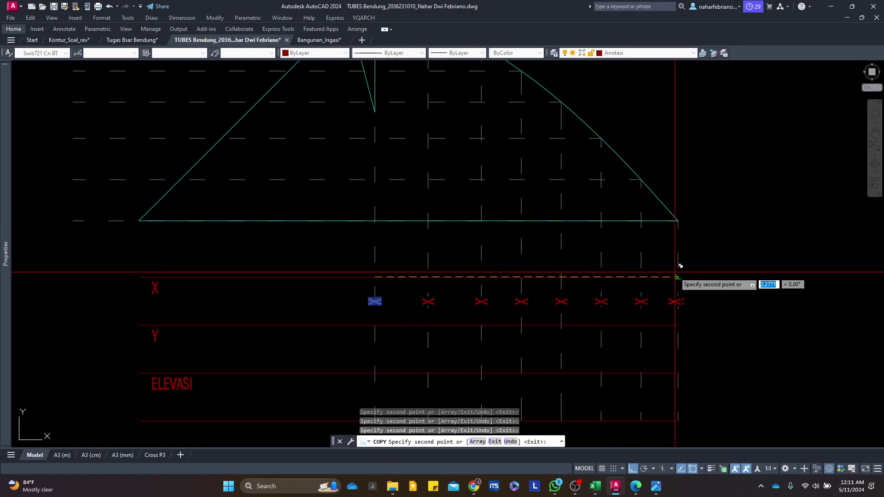
pyautogui.press('Escape')
# Replace the first four placeholder texts in the X row with 0.100, 0.200, 0.300 and 0.400
pyautogui.doubleClick(375, 301)
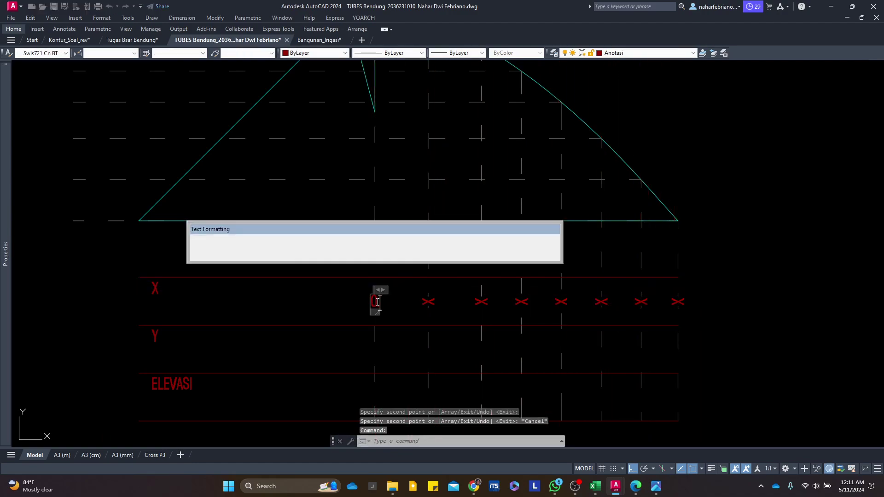
pyautogui.write('0.1')
pyautogui.doubleClick(375, 302)
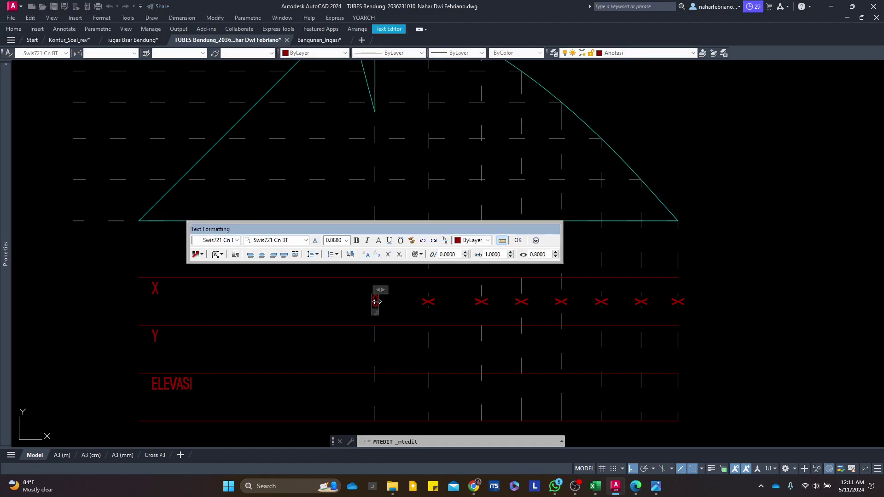
pyautogui.write('0.100')
pyautogui.click(402, 300)
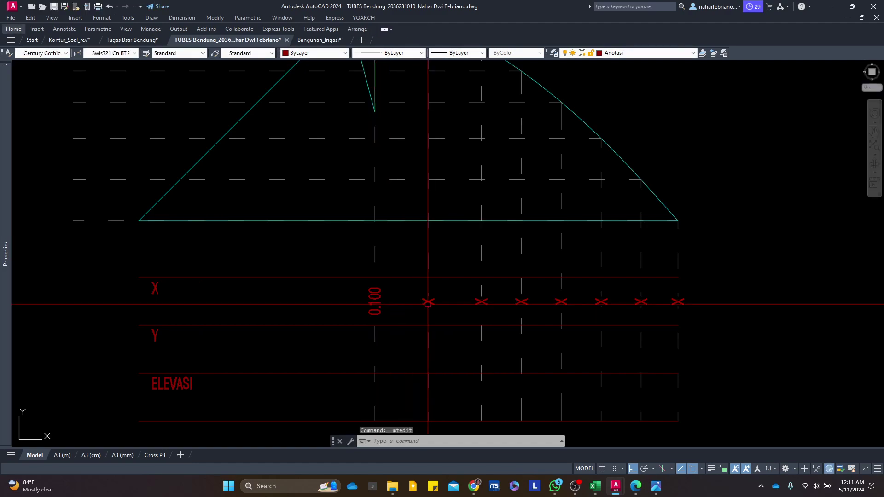
pyautogui.doubleClick(428, 301)
pyautogui.write('0.200')
pyautogui.click(474, 307)
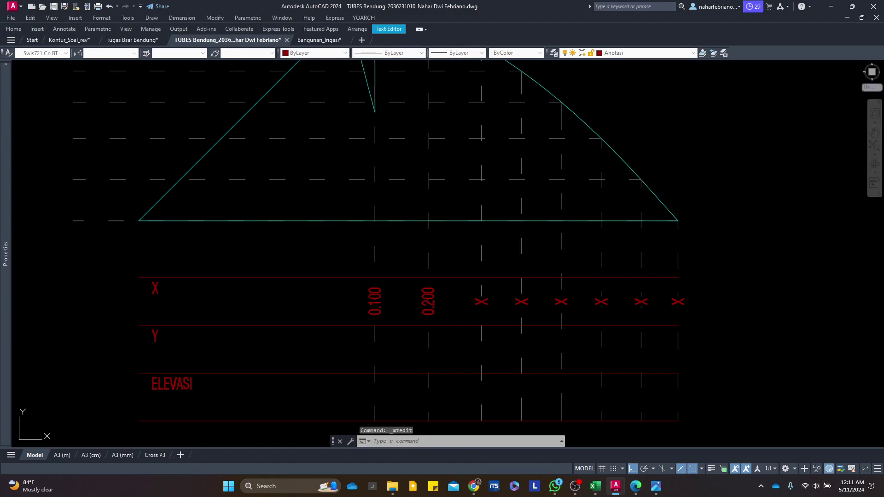
pyautogui.doubleClick(481, 301)
pyautogui.write('0.300')
pyautogui.click(502, 305)
pyautogui.doubleClick(521, 301)
pyautogui.write('0.400')
pyautogui.click(557, 305)
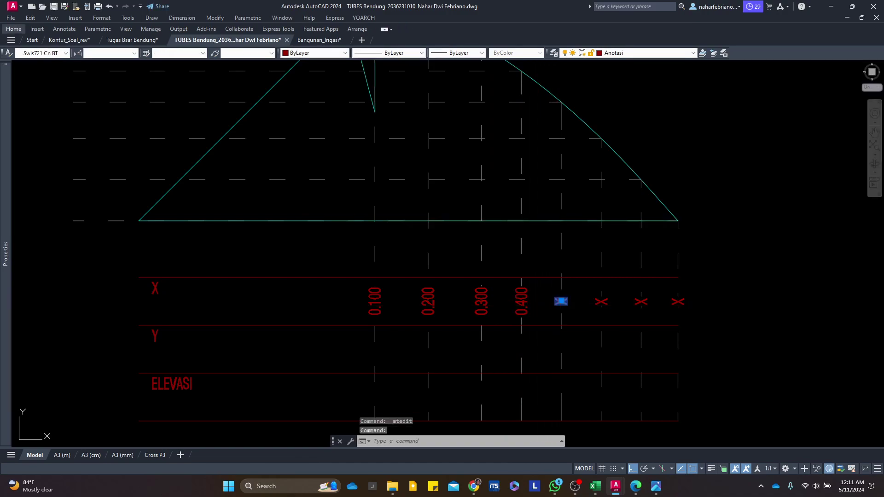
# Replace the last four placeholder texts in the X row with 0.500, 0.600, 0.700 and 0.800
pyautogui.doubleClick(561, 301)
pyautogui.write('0.500')
pyautogui.click(581, 306)
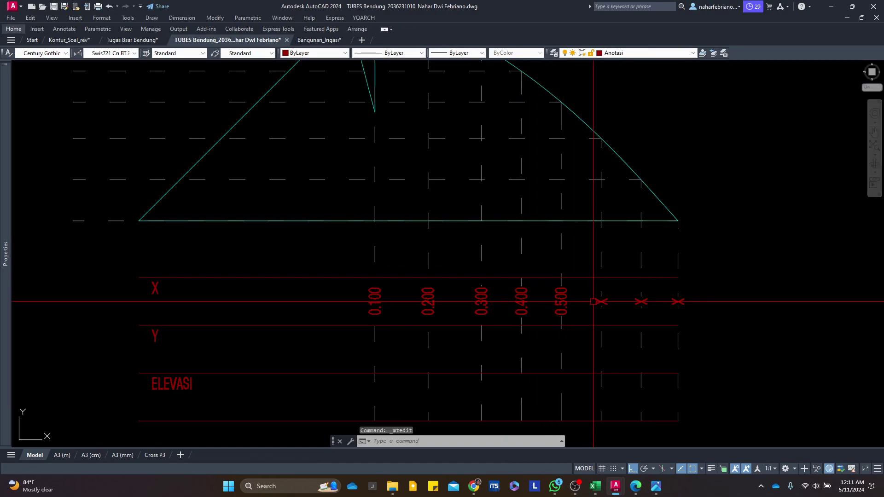
pyautogui.doubleClick(600, 301)
pyautogui.write('0.600')
pyautogui.click(620, 301)
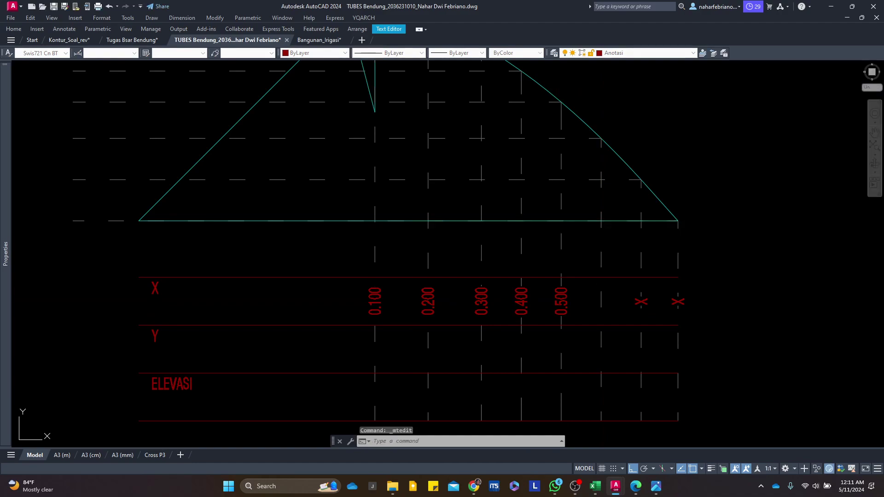
pyautogui.doubleClick(640, 301)
pyautogui.write('0.')
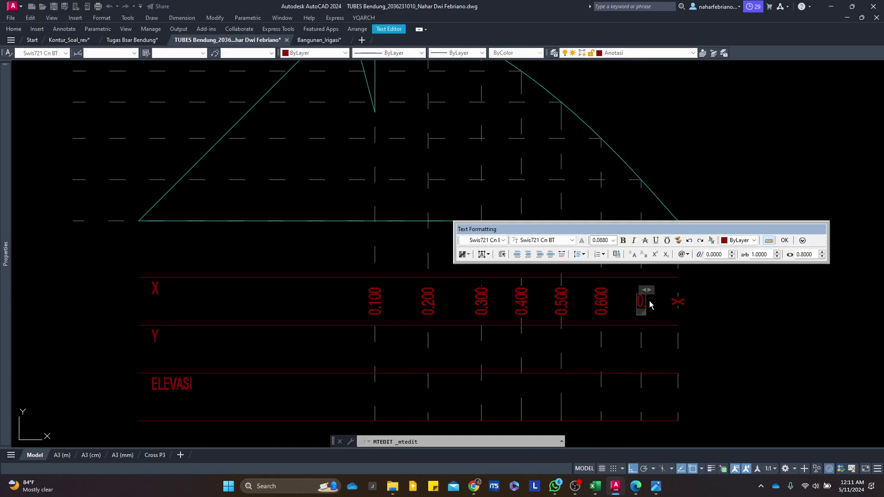
pyautogui.write('700')
pyautogui.click(659, 302)
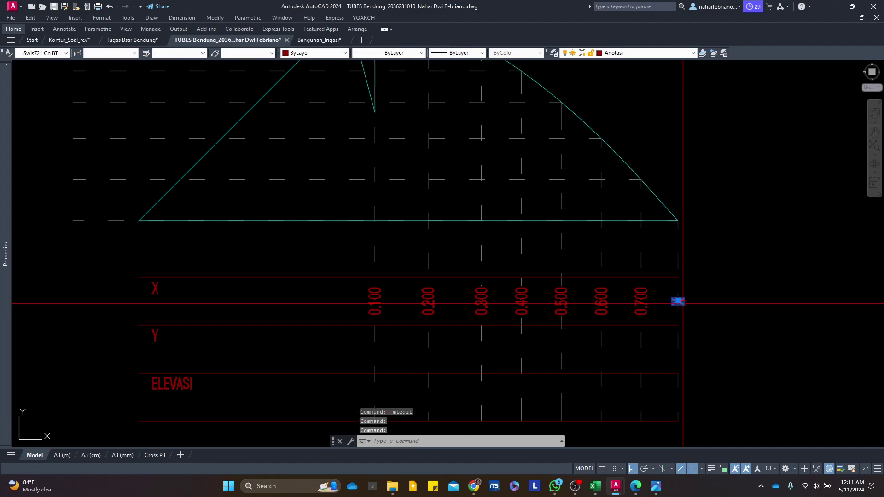
pyautogui.doubleClick(678, 301)
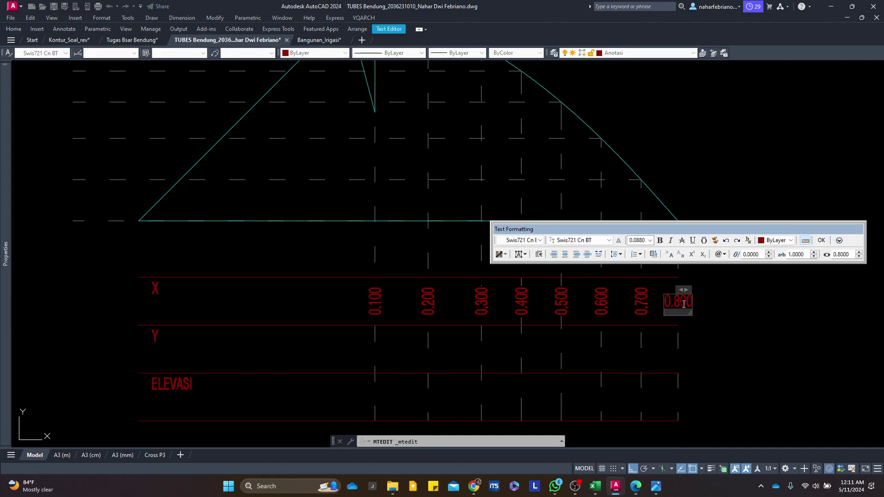
pyautogui.hotkey('ctrl', 'Return')
# Copy all eight X row values straight down by one row height into the Y row
pyautogui.click(346, 252)
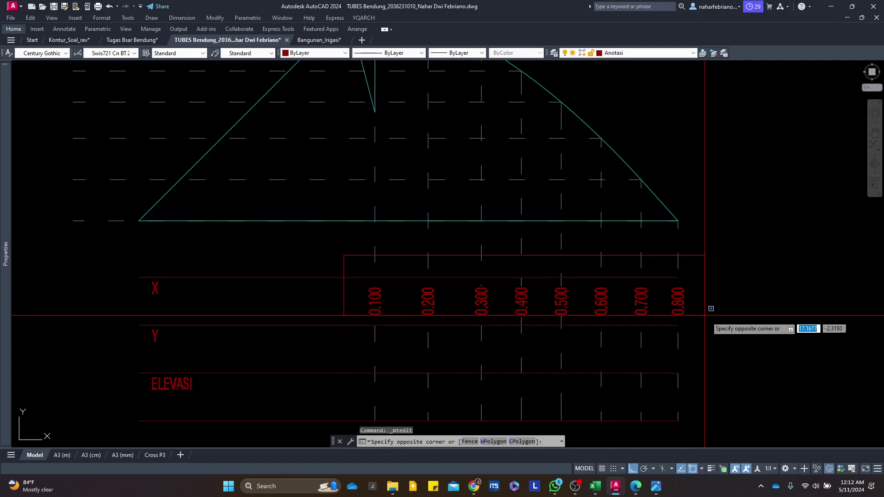
pyautogui.click(731, 323)
pyautogui.write('c')
pyautogui.press('Return')
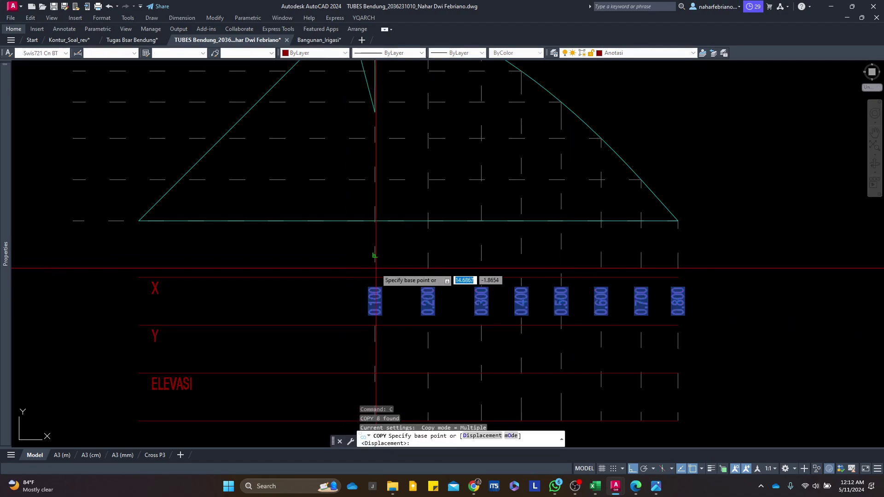
pyautogui.click(375, 276)
pyautogui.click(375, 325)
pyautogui.press('Escape')
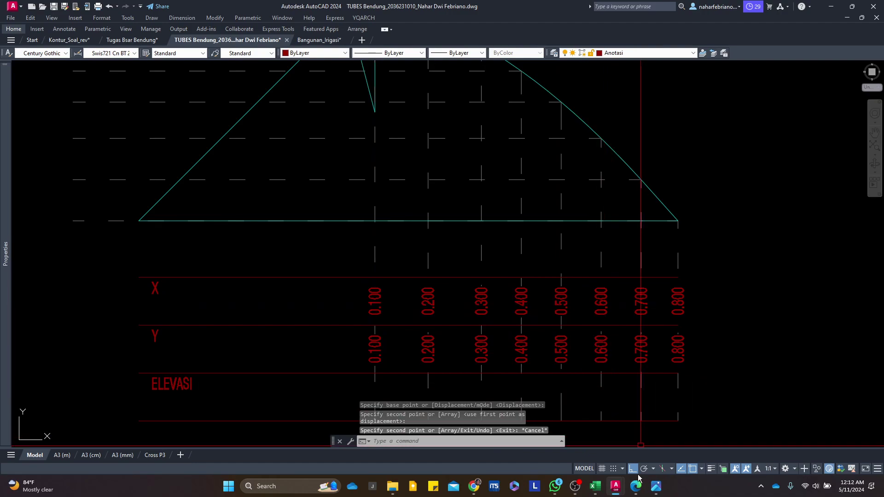
# Check the workbook's Hilir table and the X, Y, elevation table in Bangunan_Irigasi, and return to the TUBES Bendung drawing
pyautogui.moveTo(602, 483)
pyautogui.moveTo(590, 434)
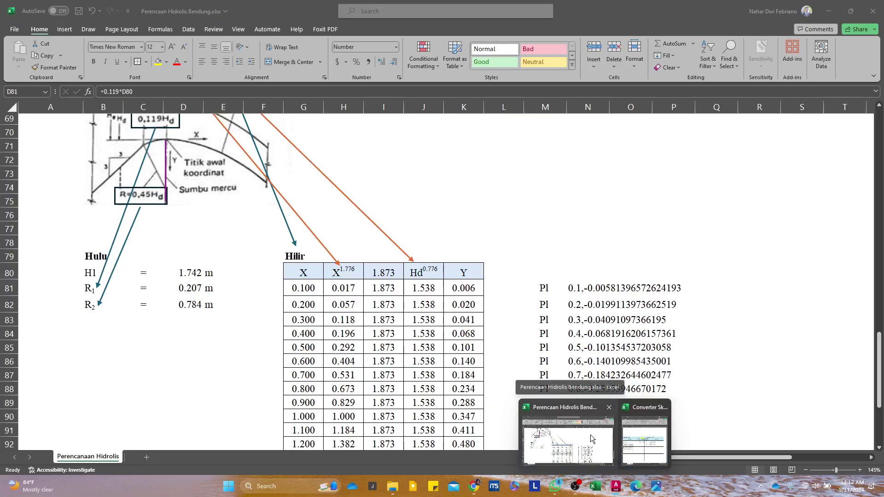
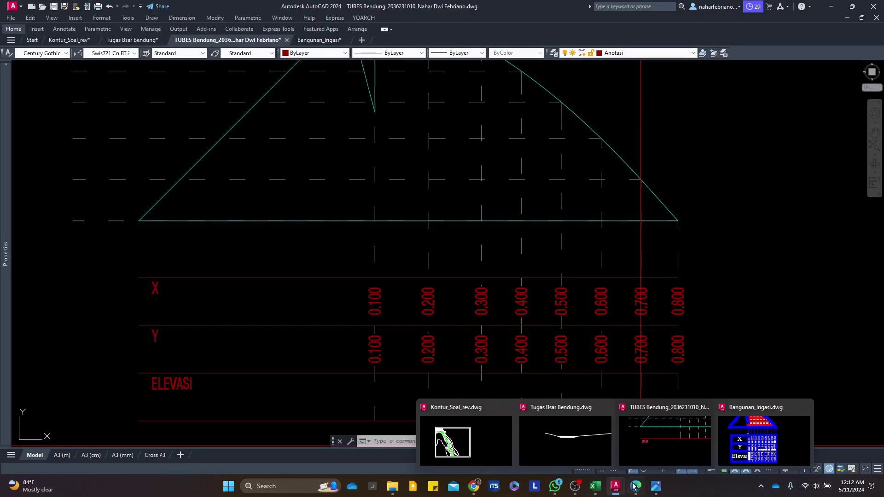
pyautogui.click(319, 41)
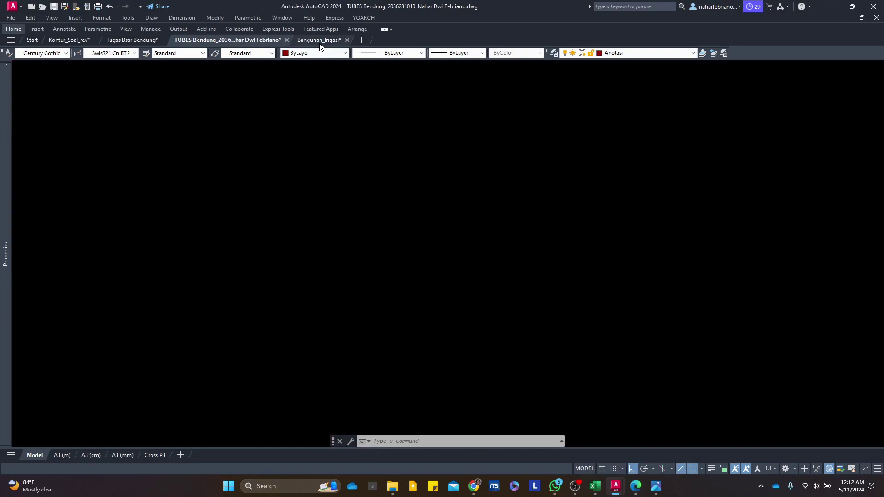
pyautogui.moveTo(440, 213); pyautogui.dragTo(437, 241)
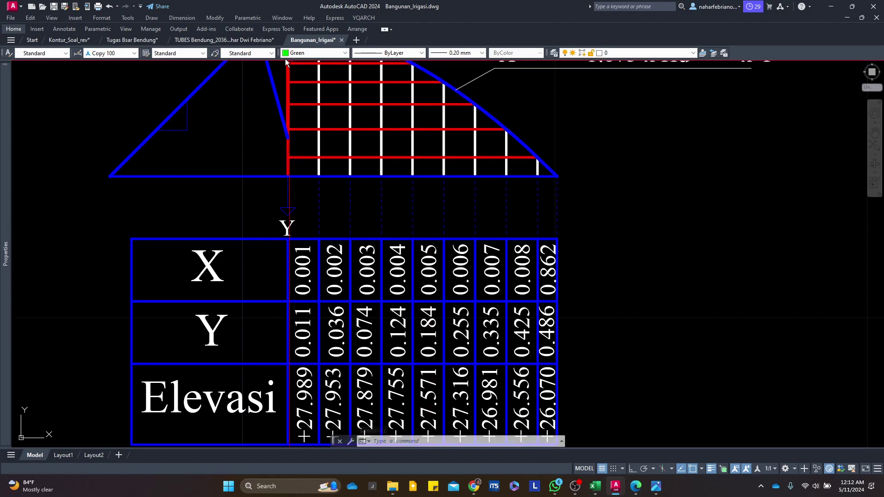
pyautogui.click(197, 40)
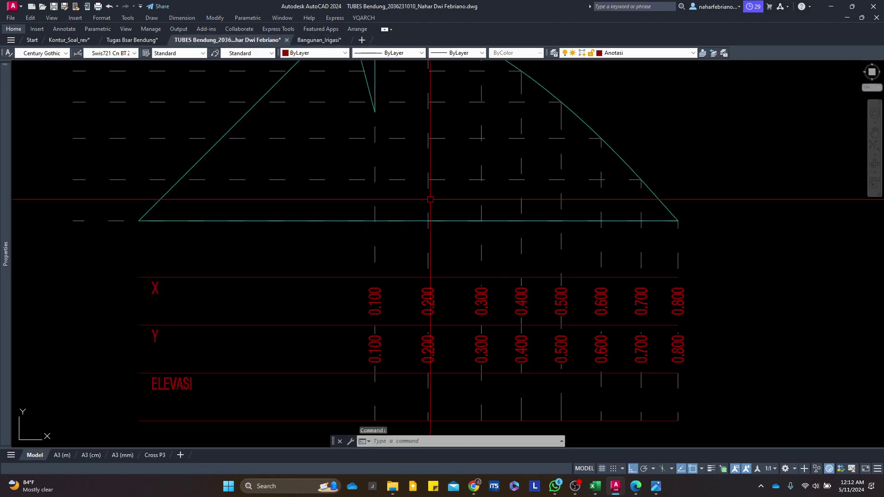
# Examine where the downstream crest curve's vertices lie relative to the vertical dashed lines
pyautogui.moveTo(480, 278); pyautogui.dragTo(477, 345)
pyautogui.click(489, 142)
pyautogui.click(488, 116)
pyautogui.scroll(4, 482, 131)
pyautogui.moveTo(483, 136)
pyautogui.mouseDown()
pyautogui.moveTo(505, 295)
pyautogui.moveTo(528, 223)
pyautogui.mouseUp()
pyautogui.scroll(-3, 529, 224)
pyautogui.scroll(5, 483, 154)
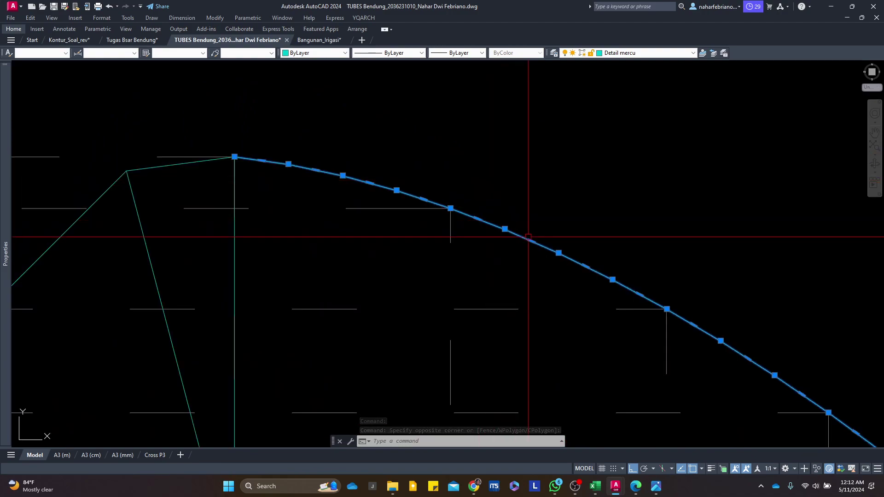
pyautogui.scroll(-3, 516, 227)
pyautogui.press('Escape')
# Copy the second vertical dashed line onto the unmarked vertices along the upper part of the crest curve
pyautogui.click(448, 202)
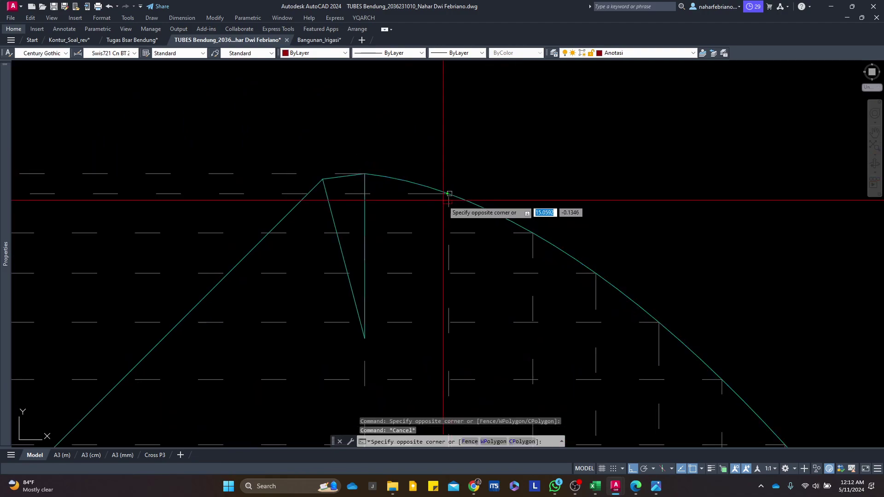
pyautogui.scroll(2, 448, 203)
pyautogui.write('co')
pyautogui.press('Return')
pyautogui.click(449, 188)
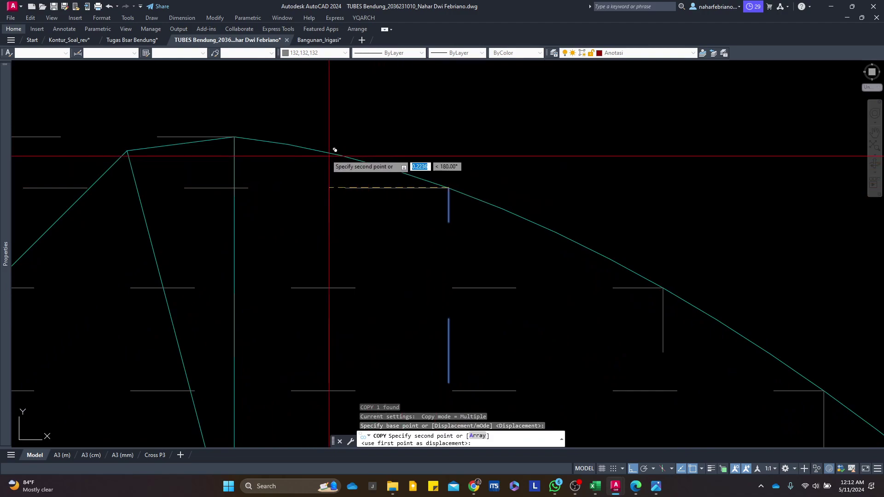
pyautogui.click(289, 145)
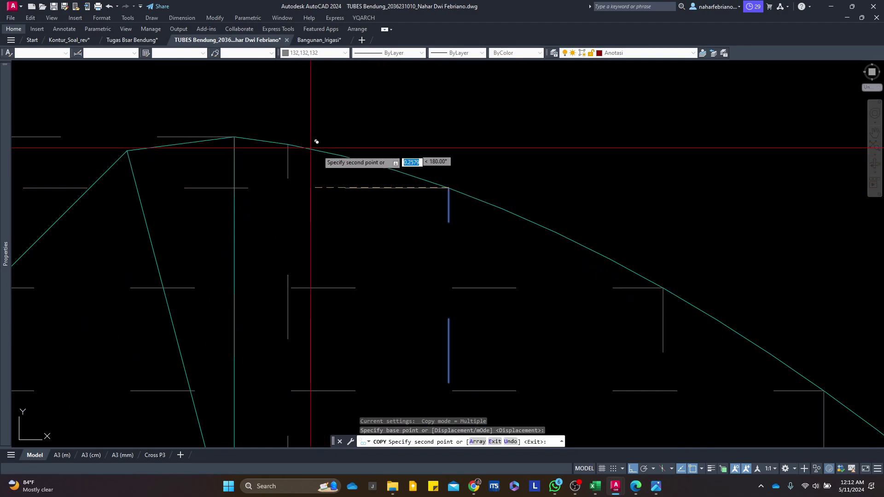
pyautogui.click(396, 171)
pyautogui.moveTo(492, 203)
pyautogui.mouseDown()
pyautogui.moveTo(395, 177)
pyautogui.moveTo(289, 126)
pyautogui.mouseUp()
pyautogui.click(395, 183)
pyautogui.moveTo(488, 228); pyautogui.dragTo(388, 184)
pyautogui.click(396, 186)
# Continue copying the vertical dashed line onto the remaining unmarked vertices down the lower part of the crest curve
pyautogui.moveTo(624, 303); pyautogui.dragTo(515, 240)
pyautogui.click(347, 171)
pyautogui.click(454, 248)
pyautogui.moveTo(515, 297); pyautogui.dragTo(359, 174)
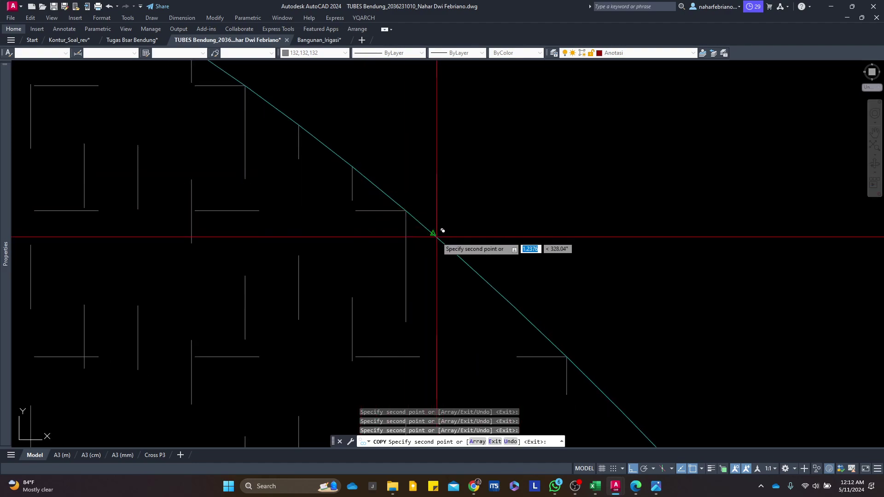
pyautogui.click(459, 254)
pyautogui.moveTo(557, 330); pyautogui.dragTo(384, 198)
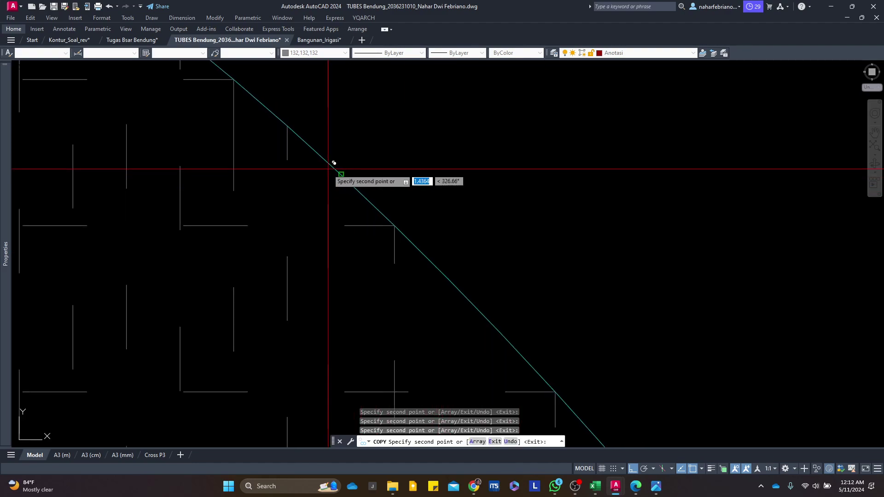
pyautogui.moveTo(425, 229); pyautogui.dragTo(357, 125)
pyautogui.moveTo(384, 163); pyautogui.dragTo(285, 67)
pyautogui.moveTo(450, 220); pyautogui.dragTo(404, 197)
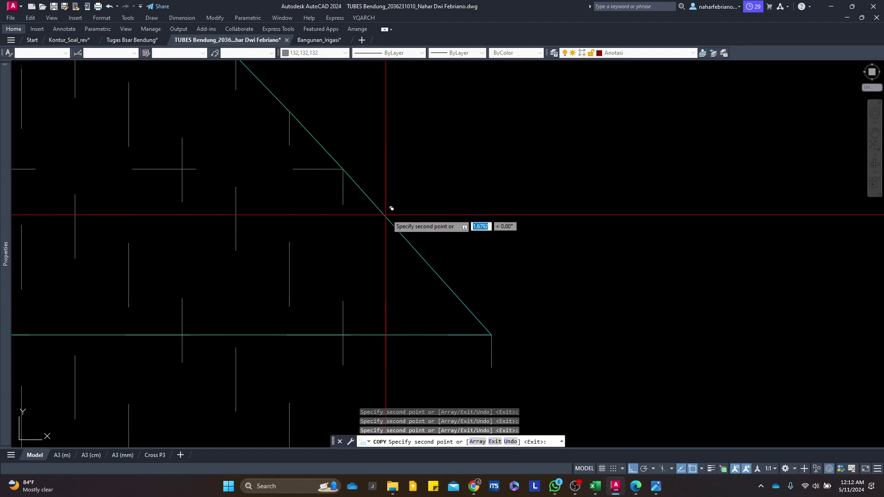
pyautogui.press('Escape')
pyautogui.click(386, 213)
pyautogui.scroll(-2, 381, 207)
pyautogui.press('Escape')
# Erase every other vertical dashed line beneath the crest curve to leave evenly spaced grid lines
pyautogui.scroll(-3, 418, 224)
pyautogui.scroll(4, 528, 301)
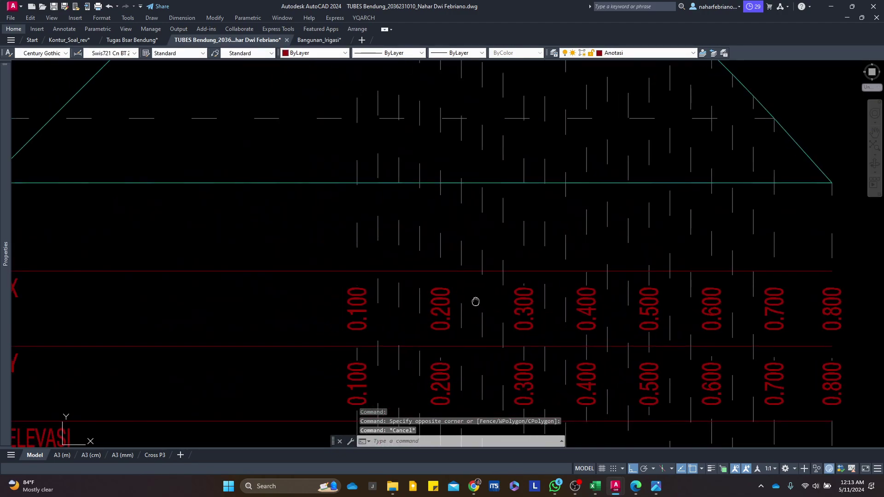
pyautogui.scroll(-5, 404, 300)
pyautogui.scroll(3, 416, 236)
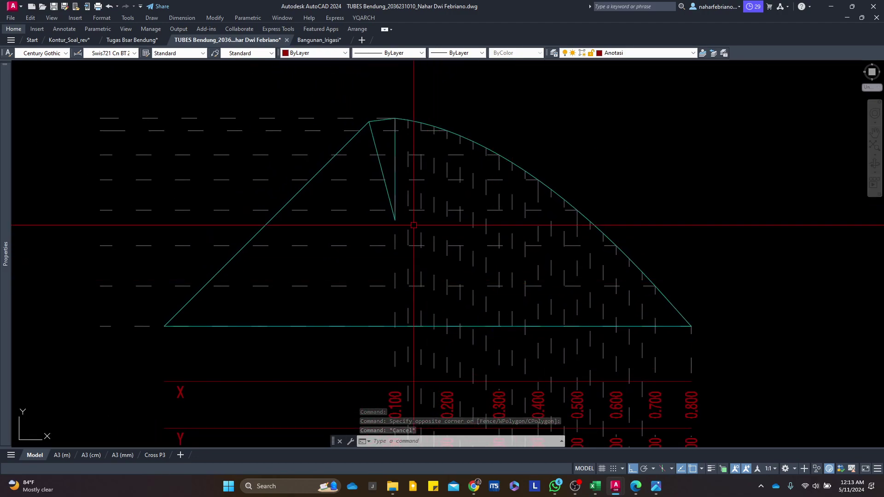
pyautogui.scroll(2, 416, 236)
pyautogui.write('e')
pyautogui.press('Return')
pyautogui.click(415, 179)
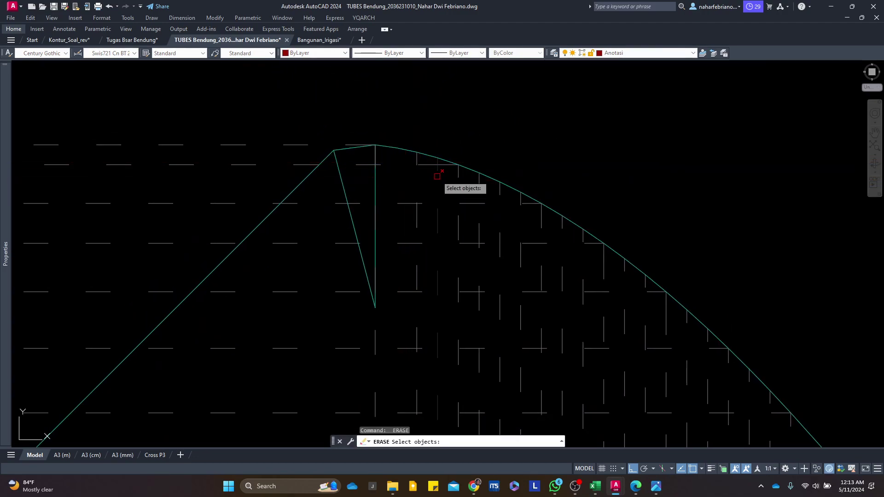
pyautogui.press('Return')
pyautogui.press('Return')
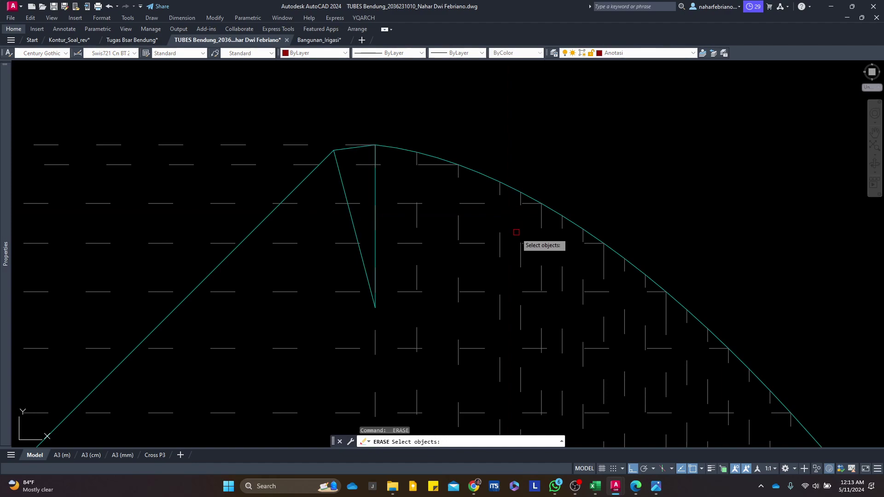
pyautogui.press('Return')
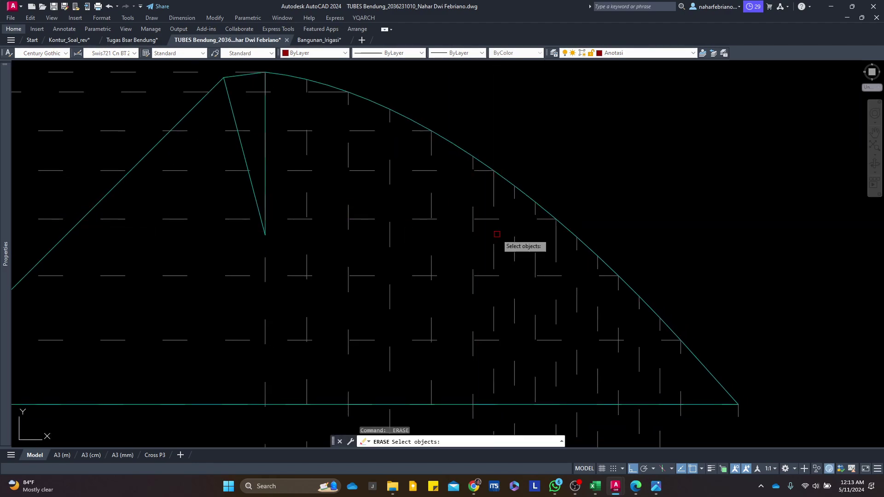
pyautogui.press('Return')
pyautogui.press('Return')
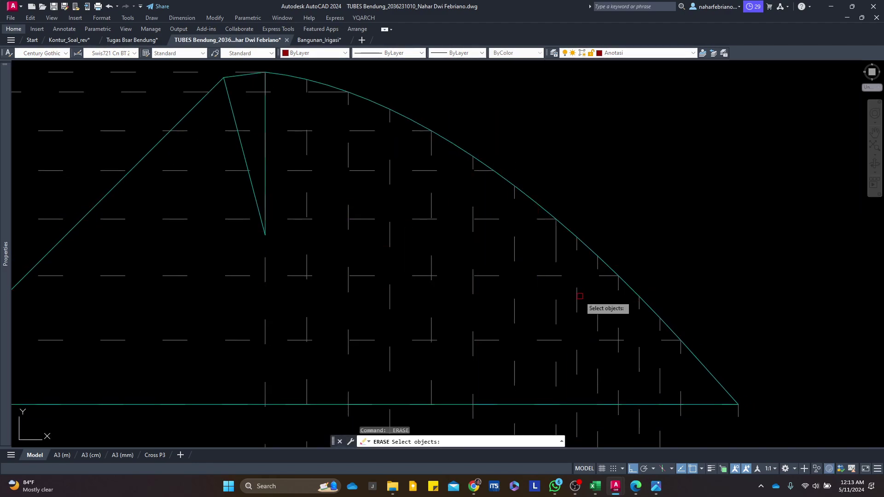
pyautogui.press('Return')
pyautogui.press('Return')
# Copy the X-row labels 0.200 through 0.700 one grid interval back so the second label sits on the second grid line
pyautogui.click(475, 318)
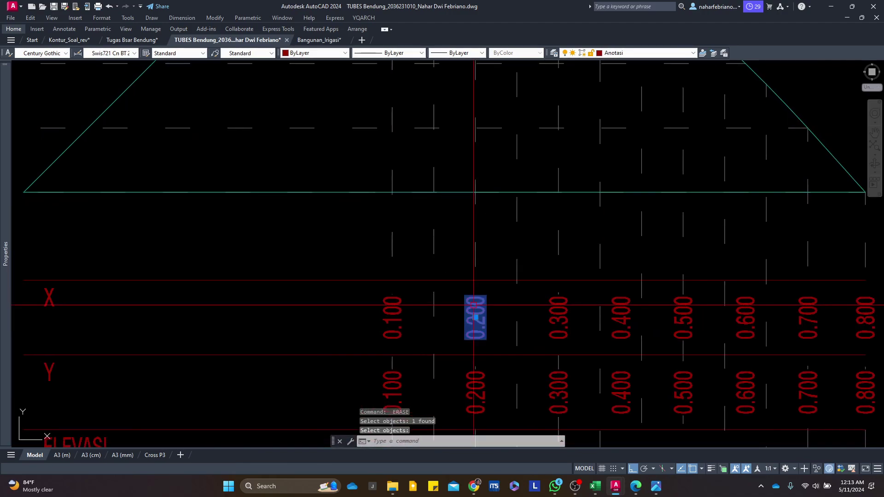
pyautogui.press('Escape')
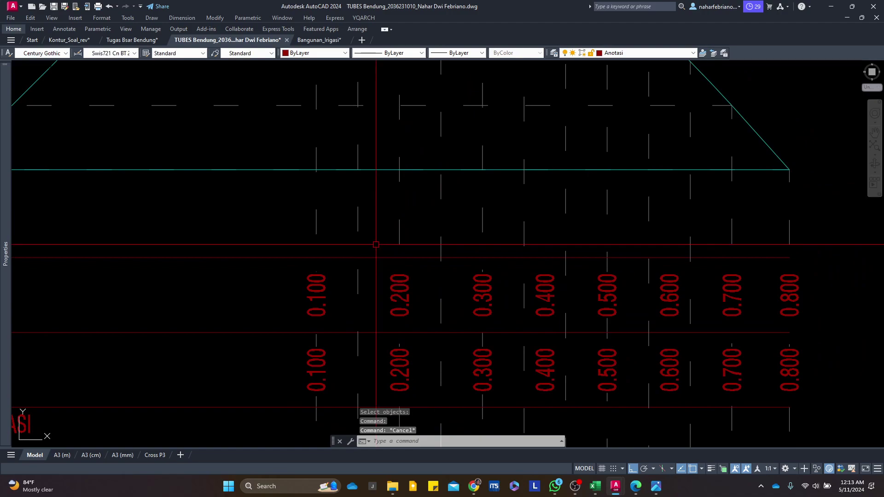
pyautogui.click(374, 235)
pyautogui.click(778, 333)
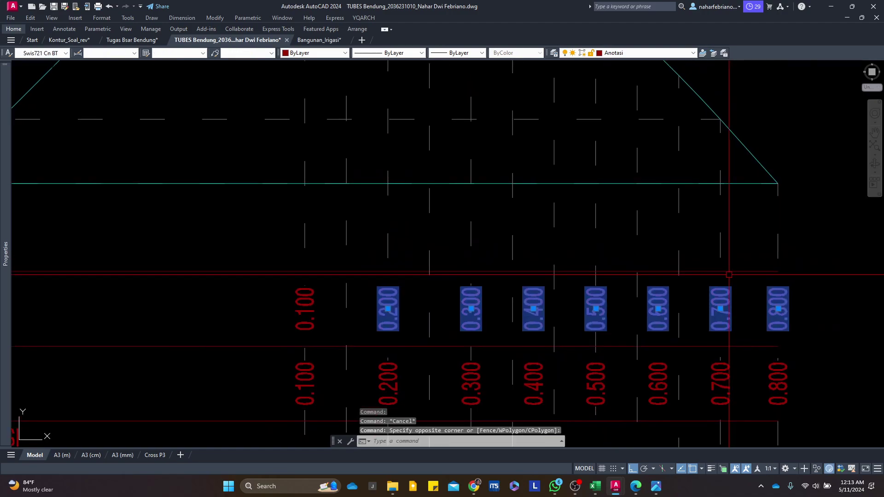
pyautogui.keyDown('shift'); pyautogui.click(772, 300); pyautogui.keyUp('shift')
pyautogui.write('co')
pyautogui.press('Return')
pyautogui.click(721, 267)
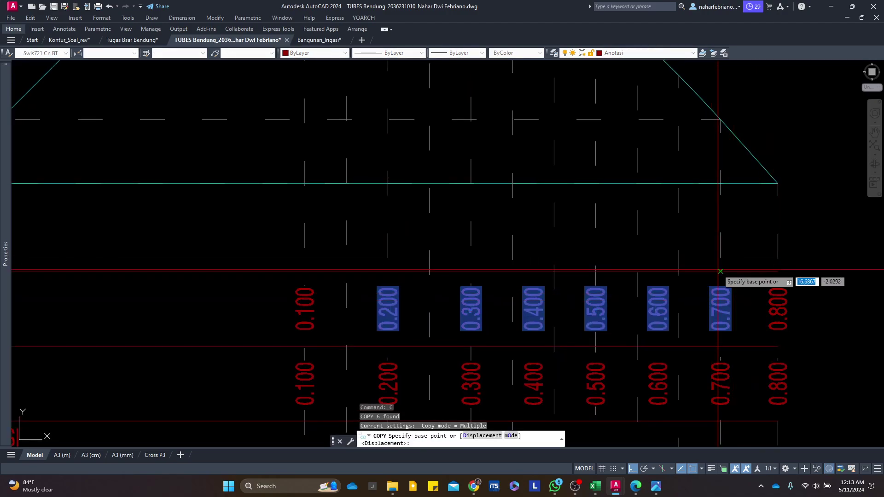
pyautogui.click(681, 262)
pyautogui.press('Escape')
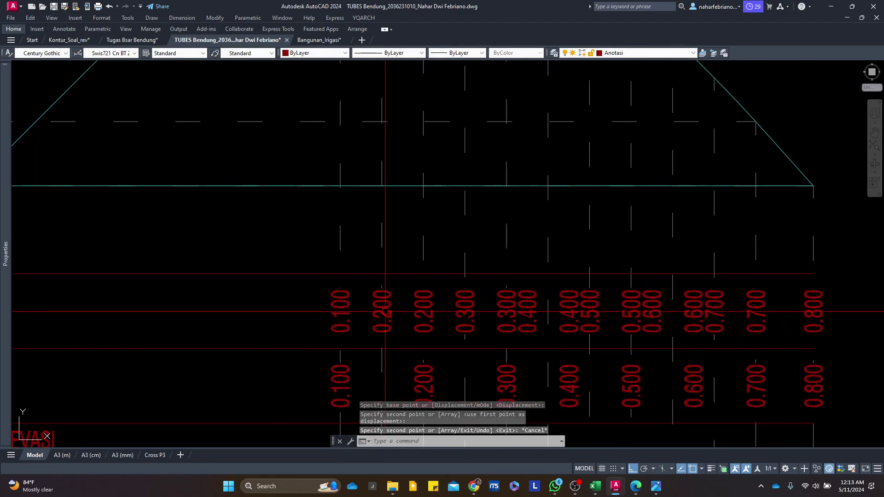
# Set the second, third and fourth X-row values to 0.300, 0.500 and 0.700
pyautogui.click(381, 311)
pyautogui.doubleClick(382, 311)
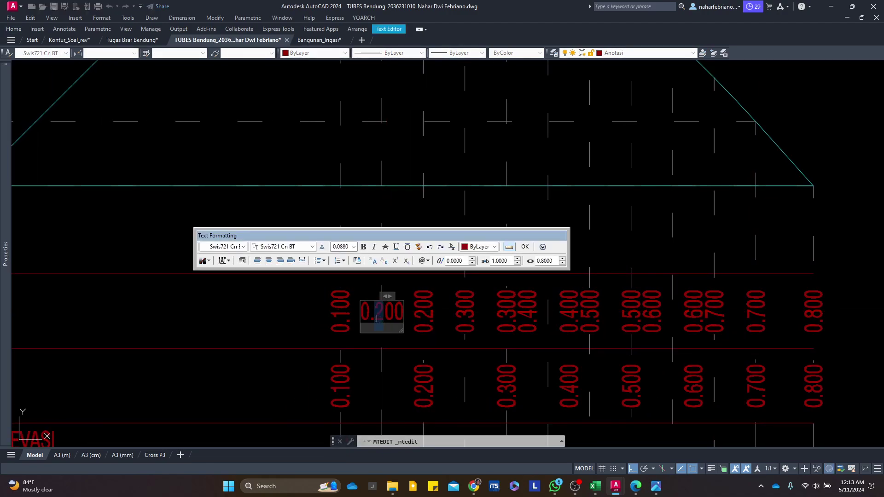
pyautogui.click(423, 317)
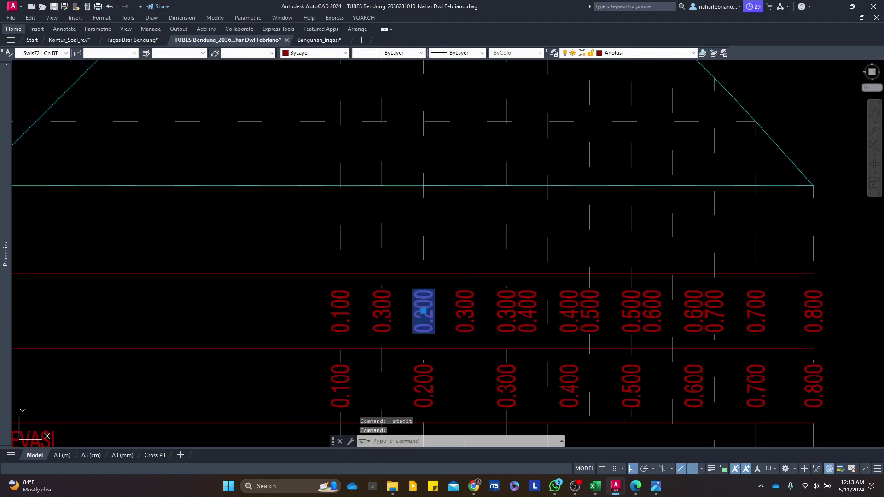
pyautogui.doubleClick(423, 311)
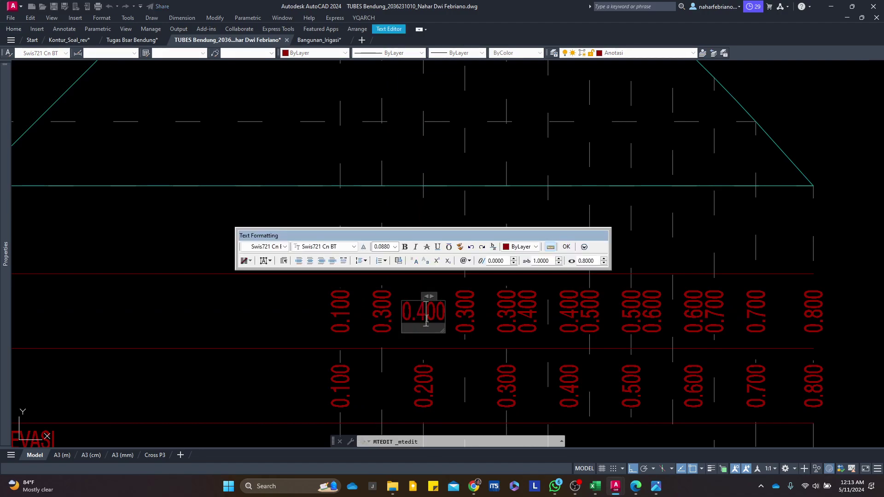
pyautogui.click(449, 317)
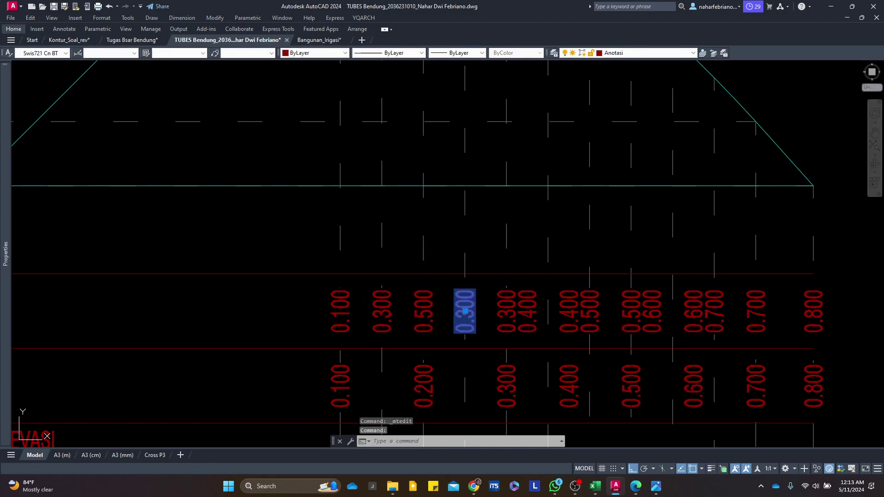
pyautogui.doubleClick(465, 311)
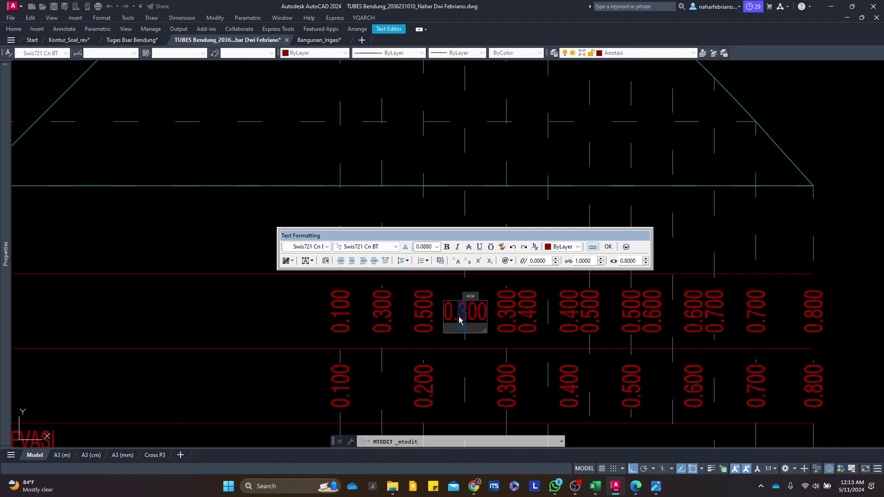
pyautogui.click(472, 317)
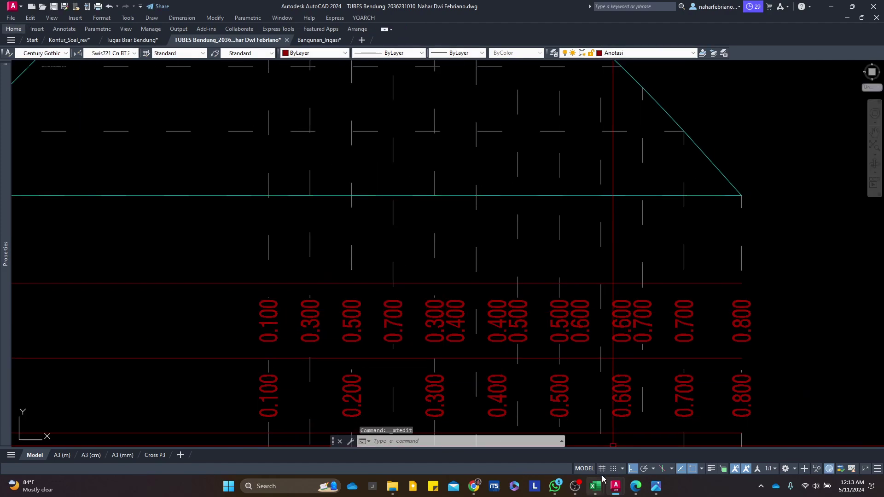
# Check the X values of the Hilir table in the Excel workbook Perencaan Hidrolis Bendung and return to the AutoCAD drawing
pyautogui.moveTo(599, 483)
pyautogui.click(612, 429)
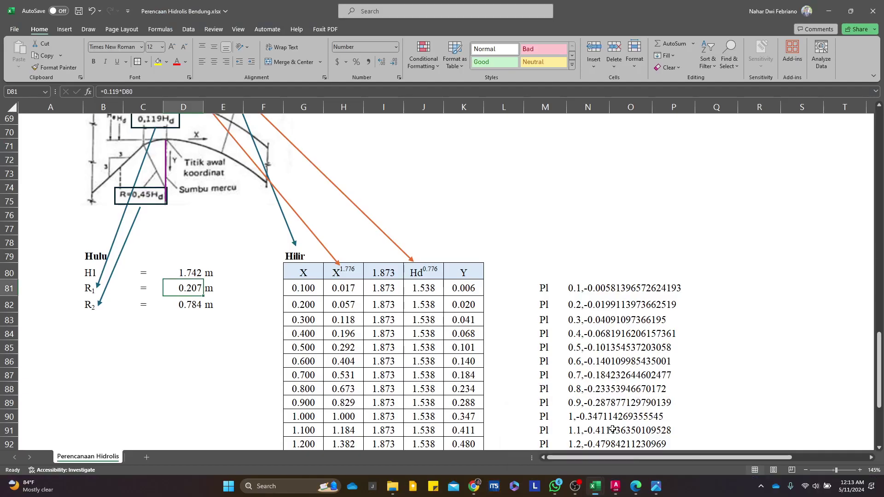
pyautogui.scroll(-4, 612, 429)
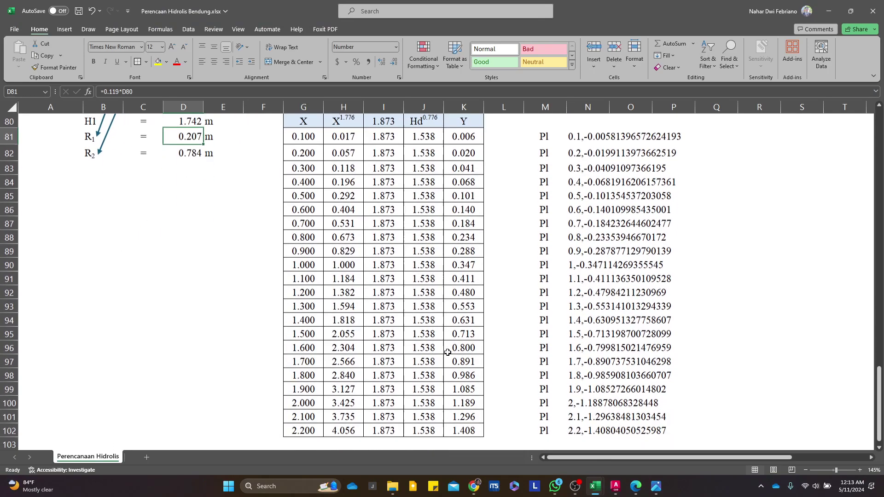
pyautogui.scroll(-1, 447, 352)
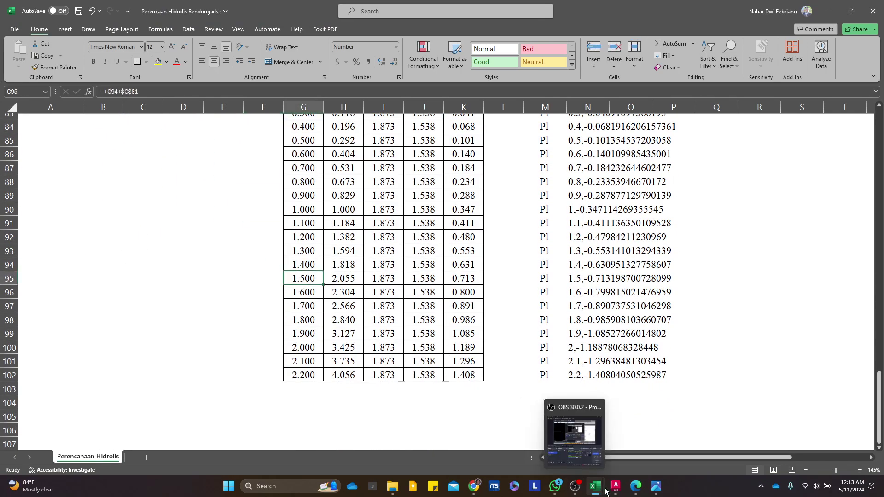
pyautogui.moveTo(615, 486)
pyautogui.click(657, 448)
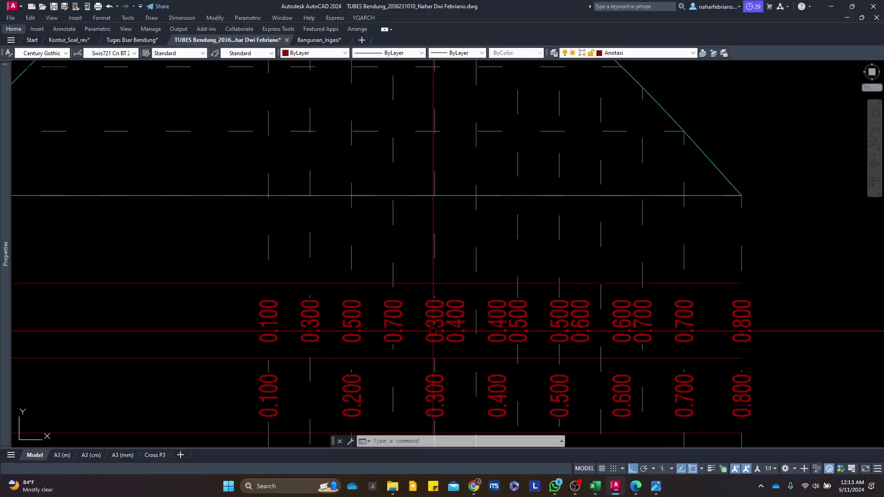
# Reduce the overlapping 0.400 labels in the X row to one on its grid line, and set the fifth X value to 0.900
pyautogui.write('e')
pyautogui.press('Return')
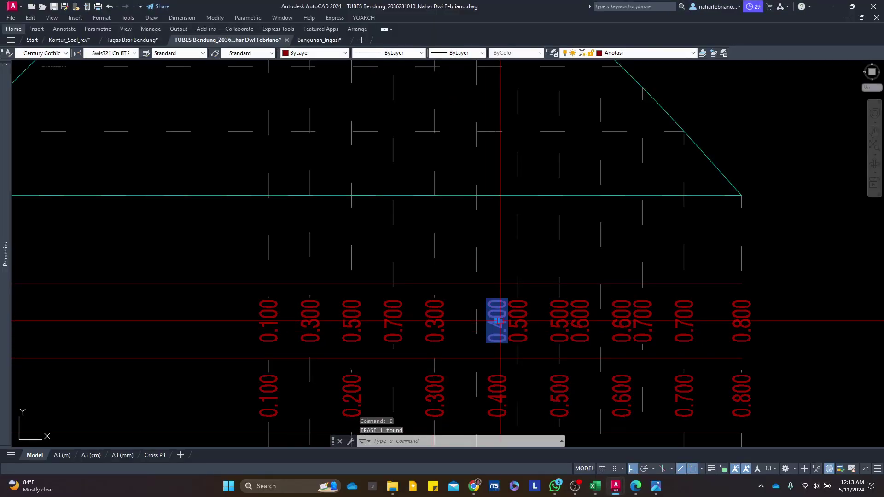
pyautogui.press('Escape')
pyautogui.click(393, 324)
pyautogui.doubleClick(399, 333)
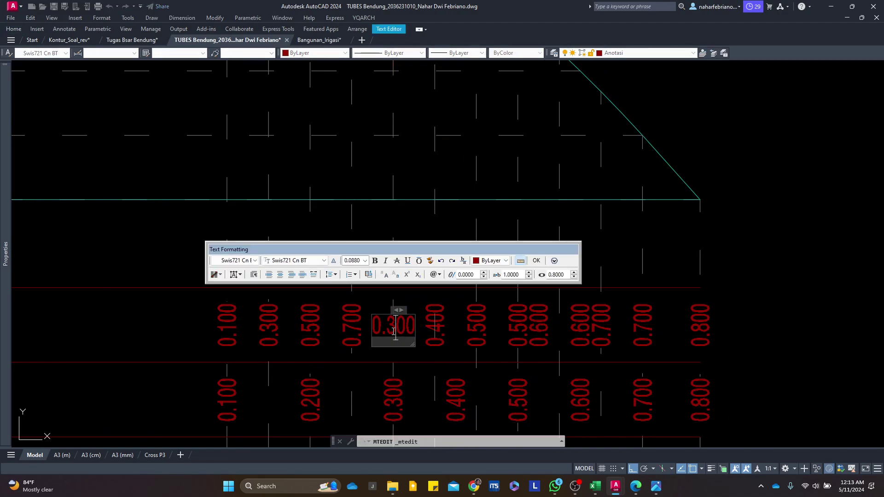
pyautogui.click(450, 351)
# Select all the dashed grid lines around the crest profile and reduce their linetype scale for shorter dashes
pyautogui.scroll(-2, 450, 351)
pyautogui.click(651, 331)
pyautogui.click(284, 303)
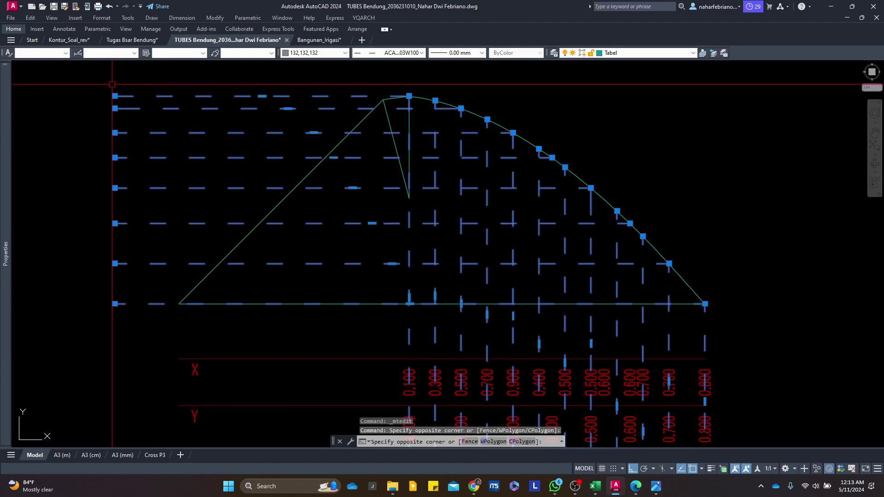
pyautogui.click(112, 85)
pyautogui.moveTo(1, 177)
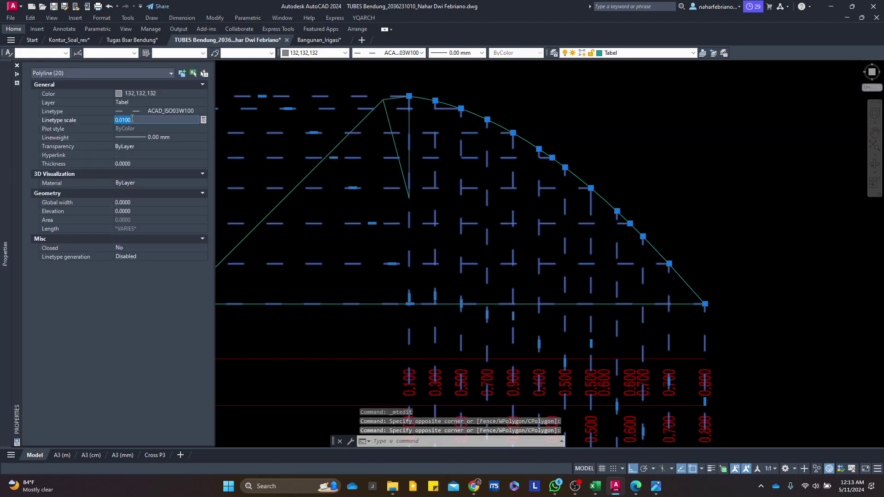
pyautogui.press('Return')
pyautogui.press('Escape')
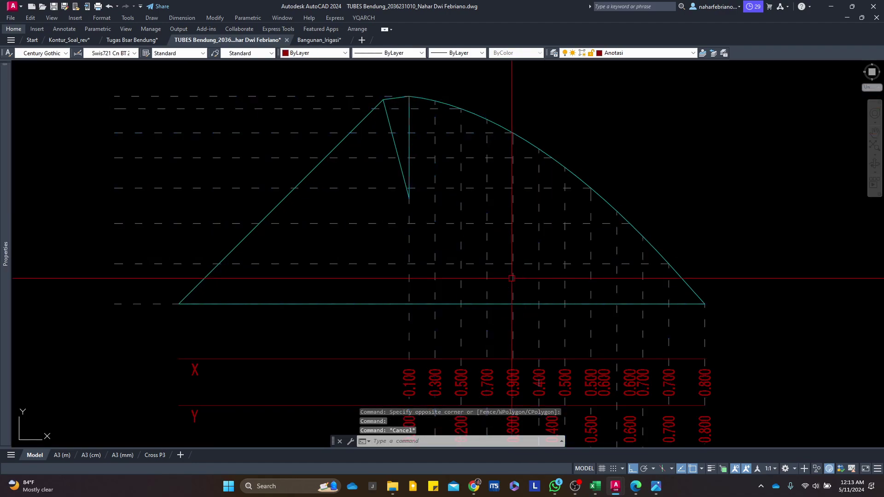
# Set the sixth, seventh and eighth X-row values to 1.100, 1.300 and 1.500
pyautogui.scroll(6, 449, 300)
pyautogui.doubleClick(450, 274)
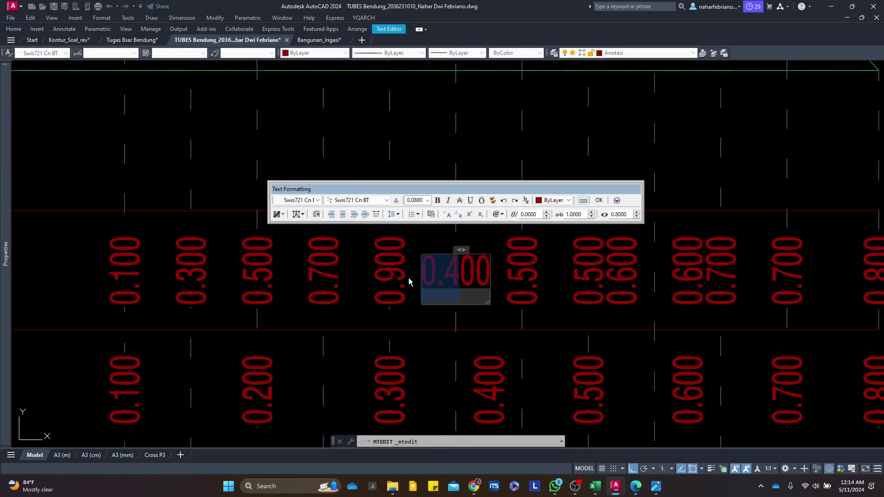
pyautogui.write('1.1')
pyautogui.click(408, 278)
pyautogui.doubleClick(517, 268)
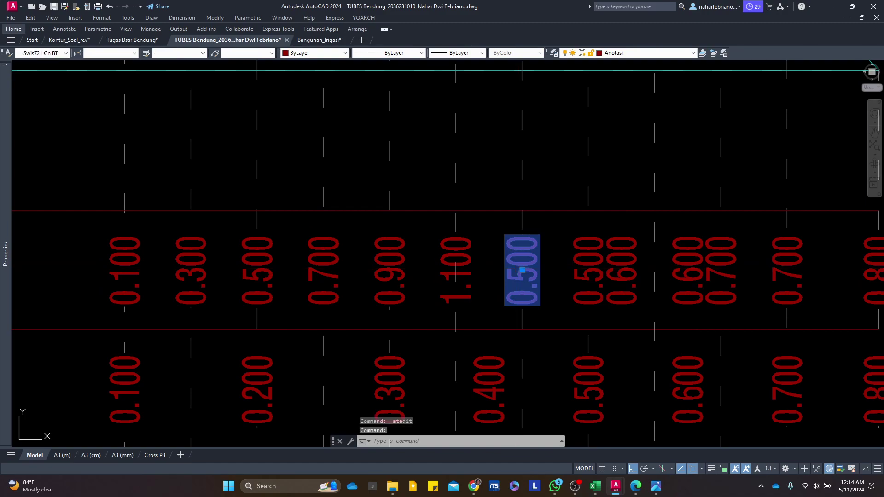
pyautogui.write('1.')
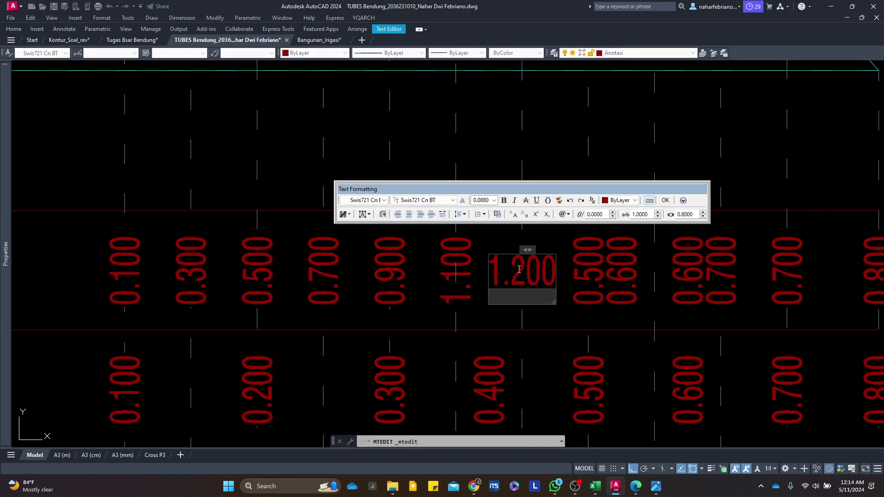
pyautogui.write('300')
pyautogui.click(476, 274)
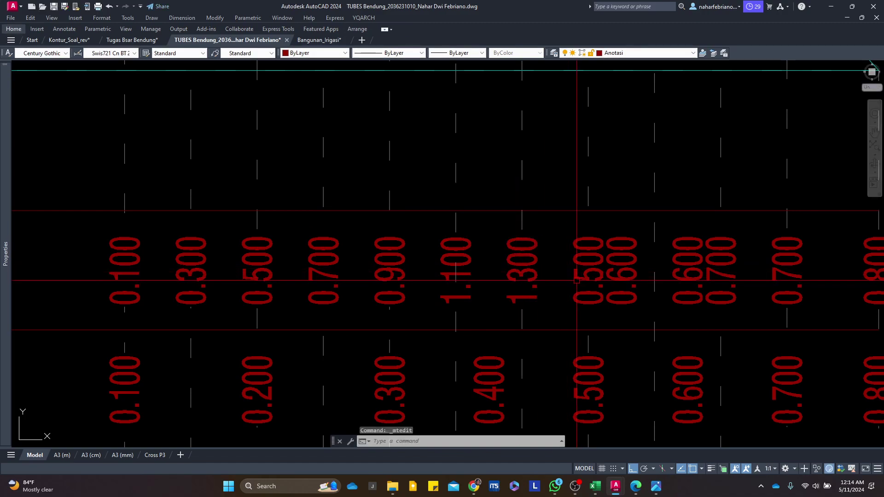
pyautogui.doubleClick(588, 270)
pyautogui.write('1.500')
pyautogui.click(547, 308)
# Erase the 0.600 label crowding 1.500 in the X row and move the other 0.600 label onto the next grid line
pyautogui.moveTo(547, 311); pyautogui.dragTo(332, 299)
pyautogui.write('e')
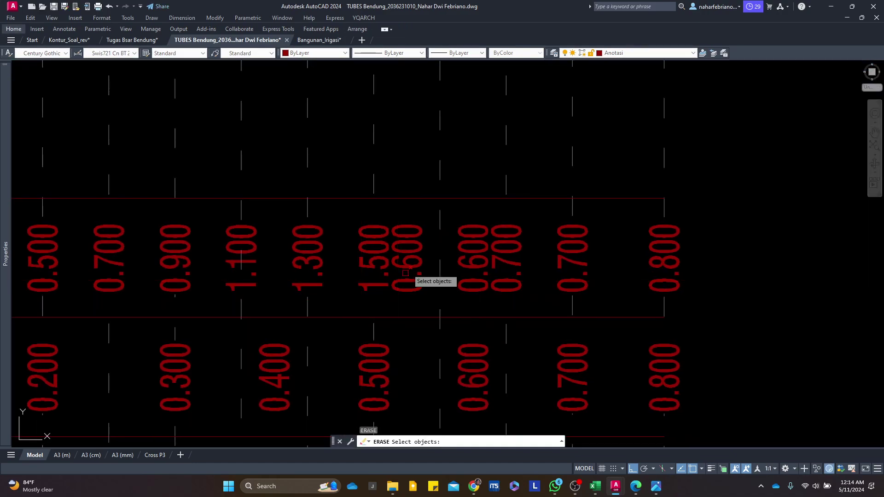
pyautogui.click(405, 270)
pyautogui.press('space')
pyautogui.click(466, 249)
pyautogui.click(472, 258)
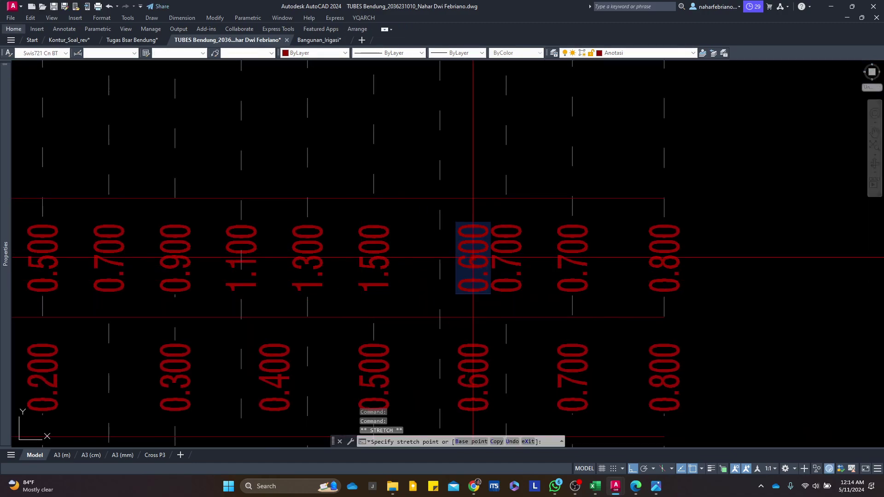
pyautogui.click(443, 259)
pyautogui.press('Escape')
# Set the ninth, tenth and eleventh X-row values to 1.700, 1.900 and 2.100
pyautogui.click(442, 259)
pyautogui.doubleClick(439, 258)
pyautogui.write('1.700')
pyautogui.press('Escape')
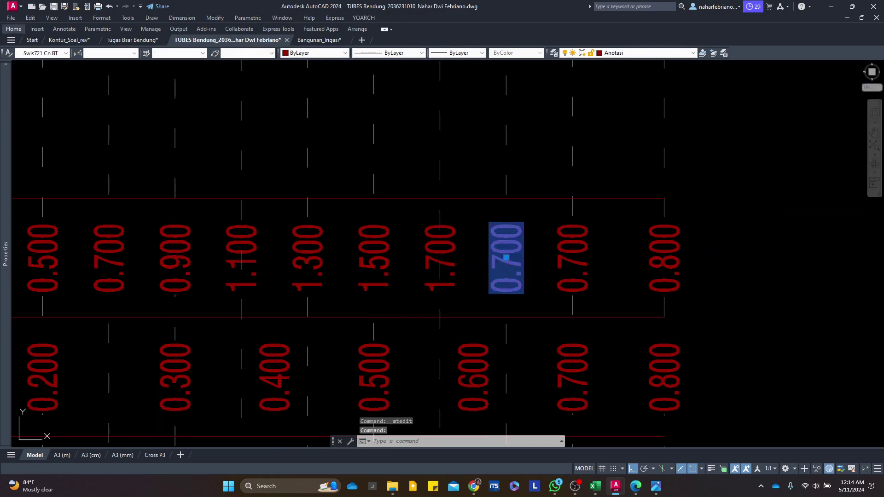
pyautogui.doubleClick(506, 257)
pyautogui.write('1.900')
pyautogui.press('Escape')
pyautogui.click(580, 254)
pyautogui.click(578, 257)
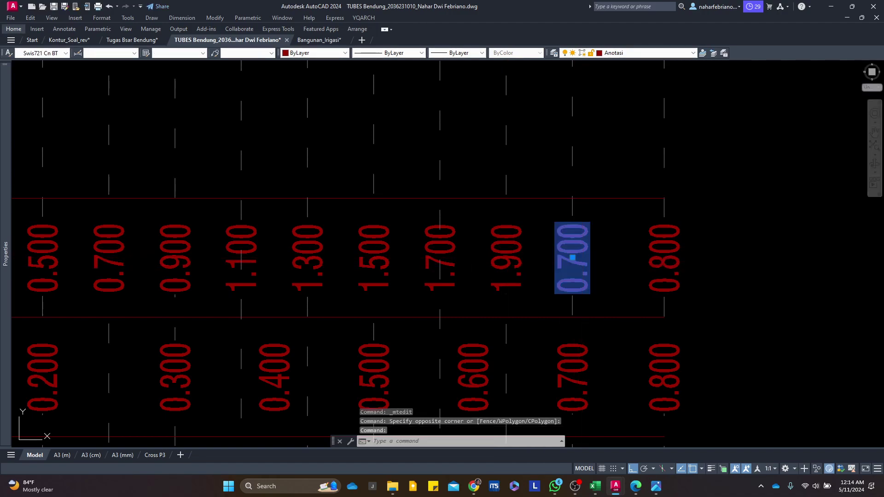
pyautogui.doubleClick(577, 257)
pyautogui.write('2.')
pyautogui.press('Escape')
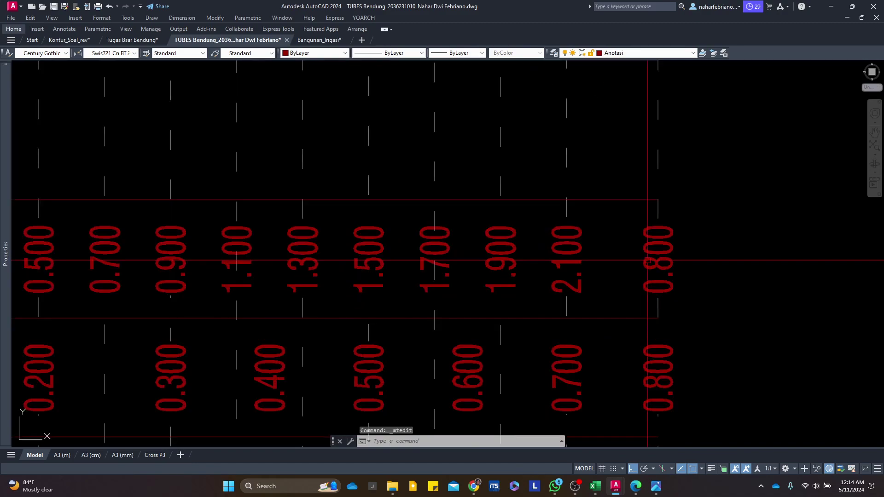
# Measure the spacing between the last two grid lines and set the final X-row value to 2.377
pyautogui.write('dist')
pyautogui.press('Return')
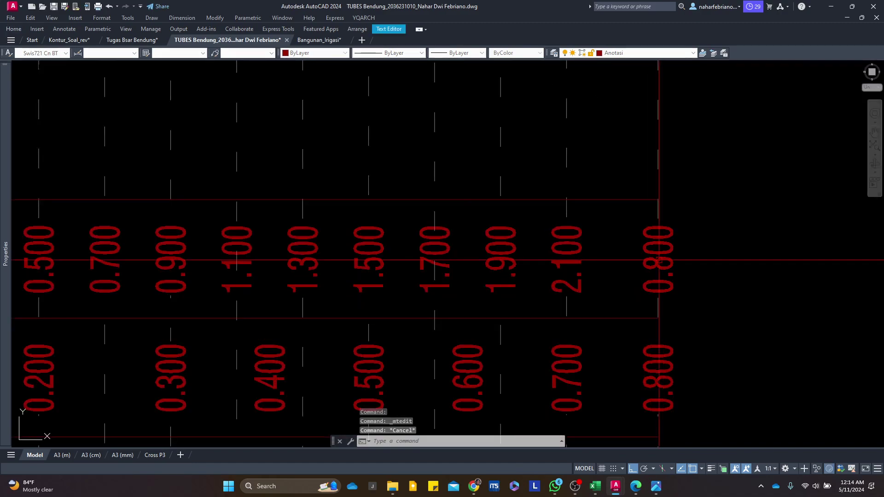
pyautogui.click(525, 223)
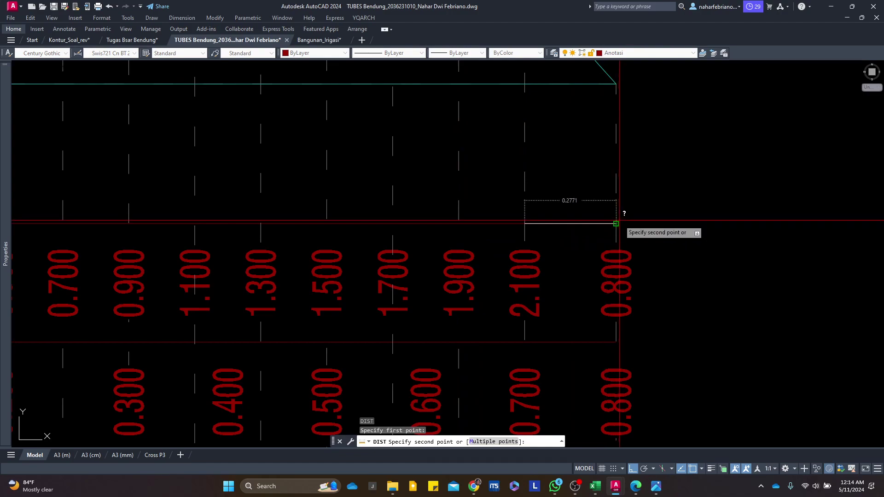
pyautogui.press('Escape')
pyautogui.click(616, 283)
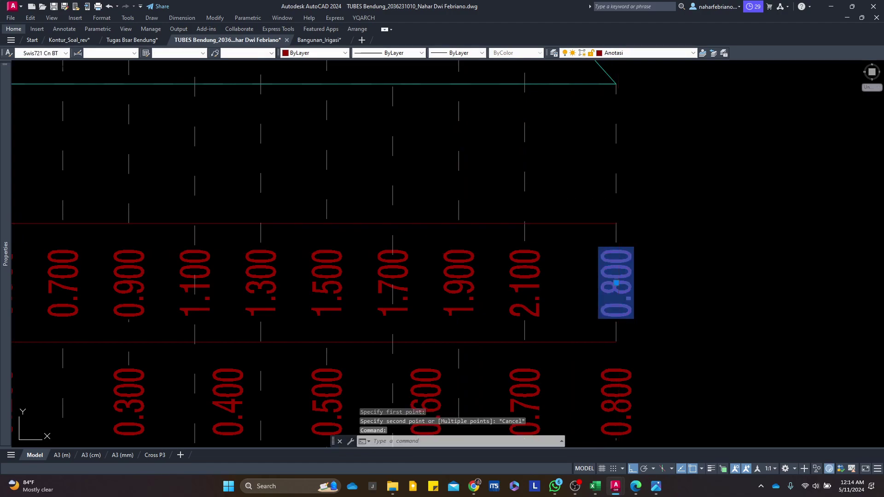
pyautogui.doubleClick(617, 254)
pyautogui.write('2.377')
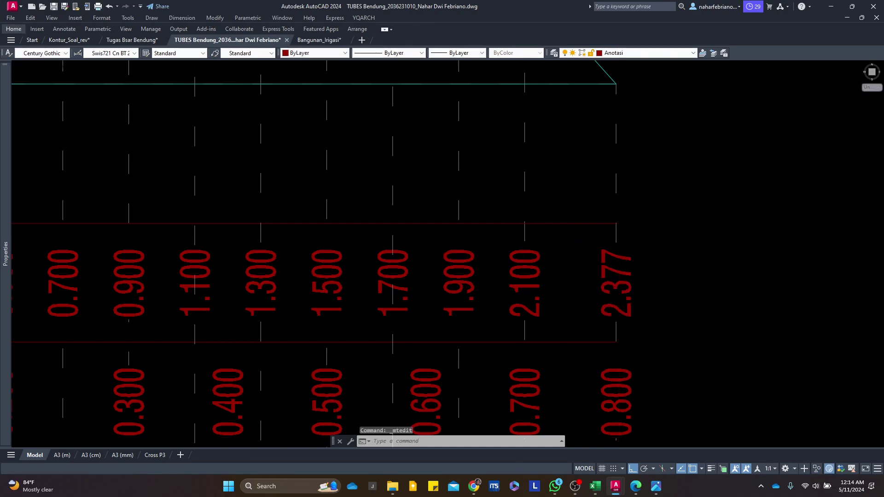
# Check the table layout in the Bangunan_Irigasi drawing and erase all the value labels in the Y row of the weir detail's table
pyautogui.scroll(-4, 556, 266)
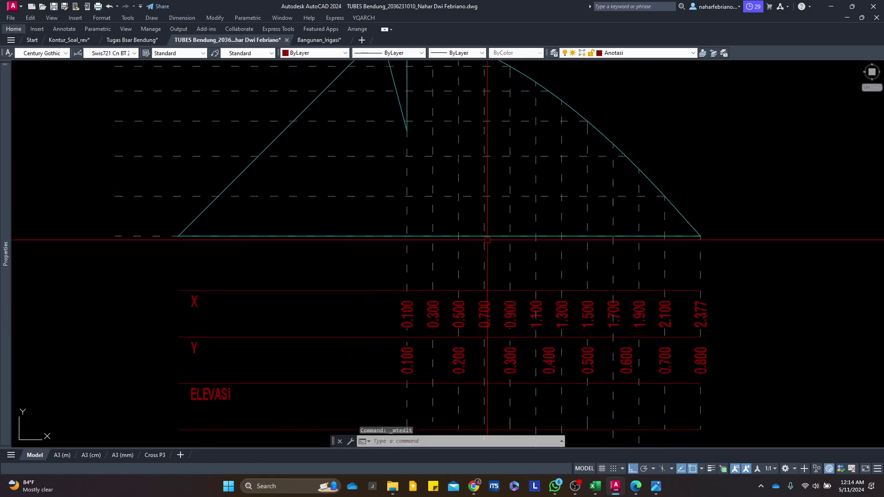
pyautogui.click(320, 41)
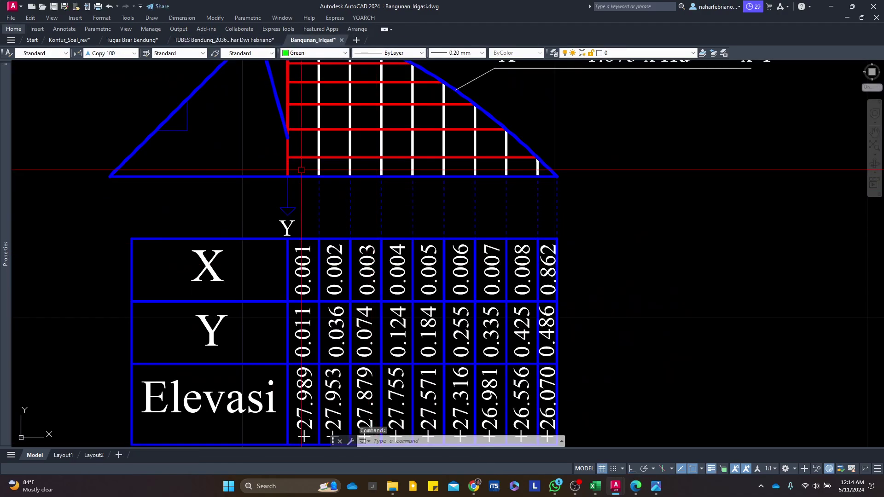
pyautogui.click(228, 41)
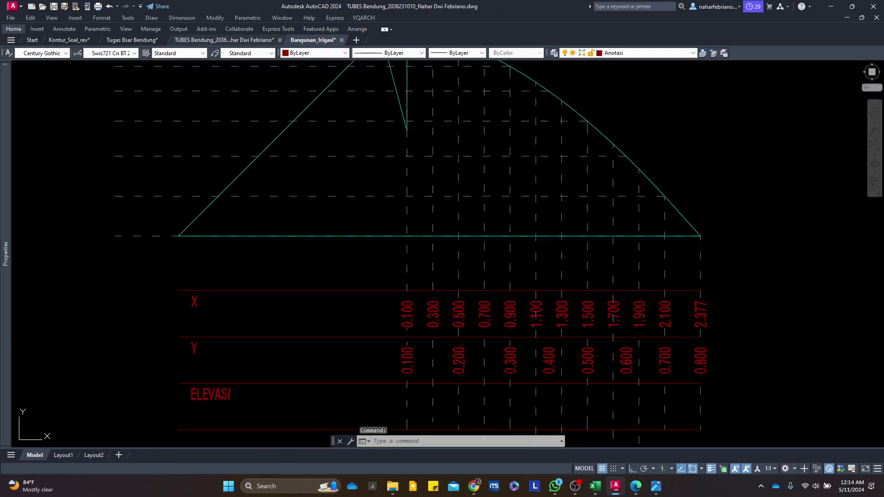
pyautogui.scroll(4, 384, 286)
pyautogui.scroll(-4, 310, 281)
pyautogui.write('e')
pyautogui.press('space')
pyautogui.click(278, 276)
pyautogui.click(675, 329)
# Copy all the X-row value labels down into the Y row, aligned on the same grid lines
pyautogui.click(266, 203)
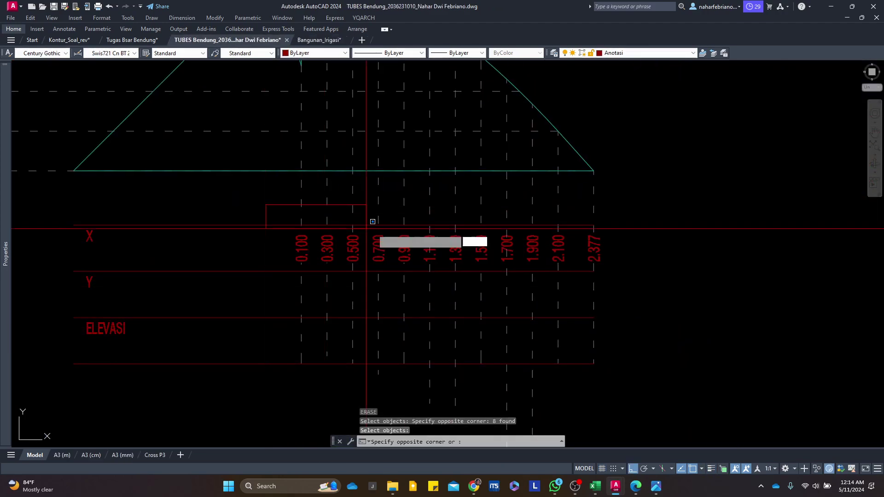
pyautogui.click(651, 278)
pyautogui.write('co')
pyautogui.press('space')
pyautogui.click(301, 226)
pyautogui.click(301, 272)
# Look up the X and Y columns of the Hilir table in the Excel hydraulic workbook and return to the TUBES Bendung drawing
pyautogui.moveTo(594, 486)
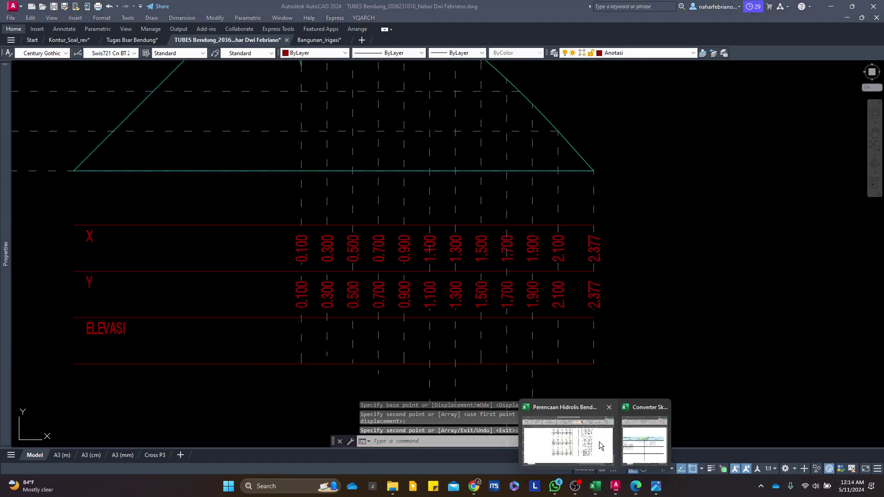
pyautogui.click(600, 445)
pyautogui.scroll(2, 463, 216)
pyautogui.moveTo(471, 169); pyautogui.dragTo(446, 441)
pyautogui.moveTo(615, 486)
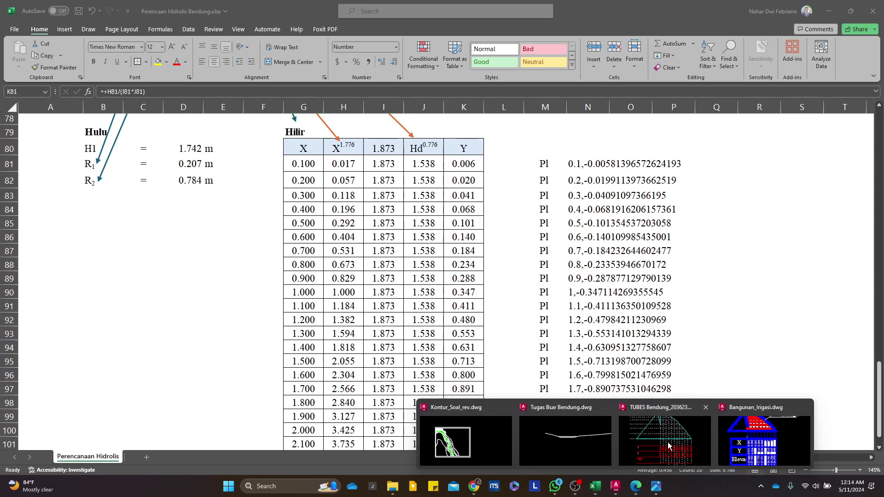
pyautogui.click(694, 460)
# Trim the vertical grid lines that run past the table's bottom border, using that border as the cutting edge
pyautogui.moveTo(350, 297); pyautogui.dragTo(361, 296)
pyautogui.click(637, 335)
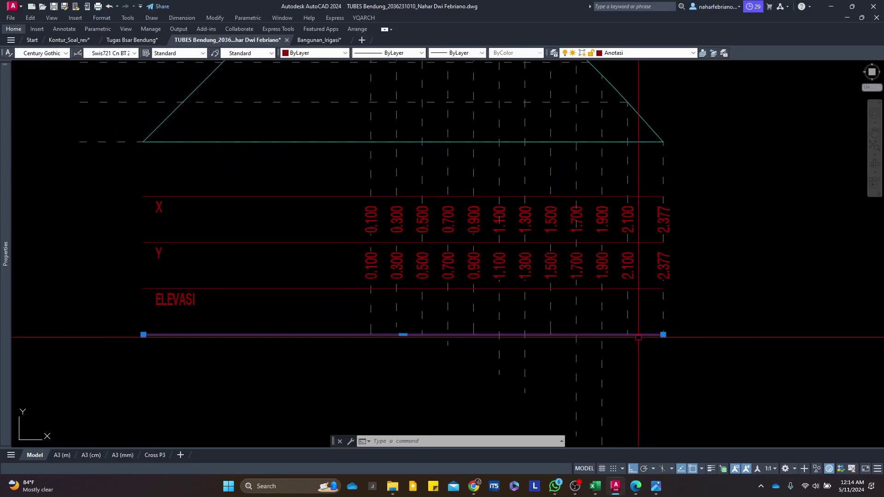
pyautogui.write('tr')
pyautogui.press('space')
pyautogui.click(633, 352)
pyautogui.press('Escape')
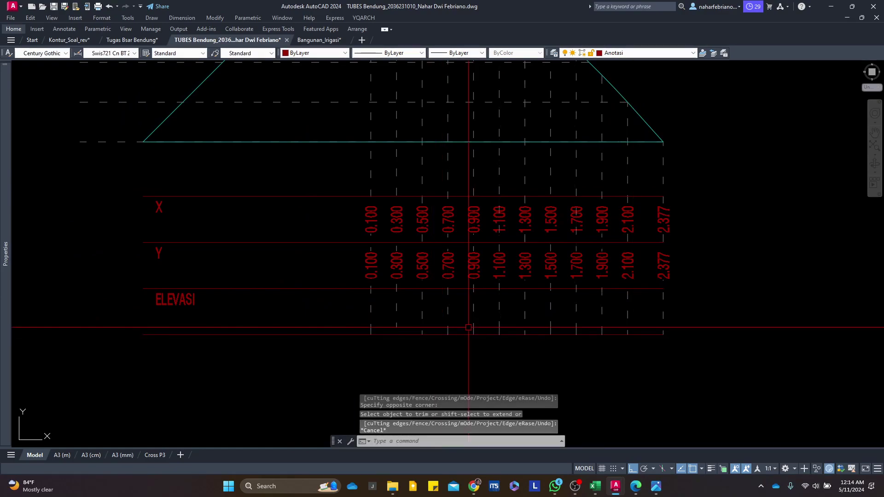
pyautogui.scroll(-3, 465, 189)
pyautogui.scroll(4, 484, 304)
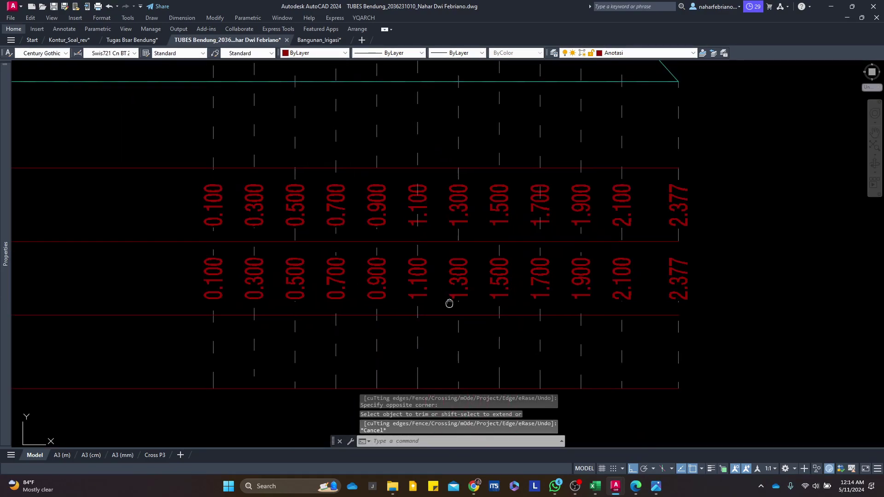
pyautogui.scroll(-3, 480, 309)
pyautogui.scroll(4, 487, 307)
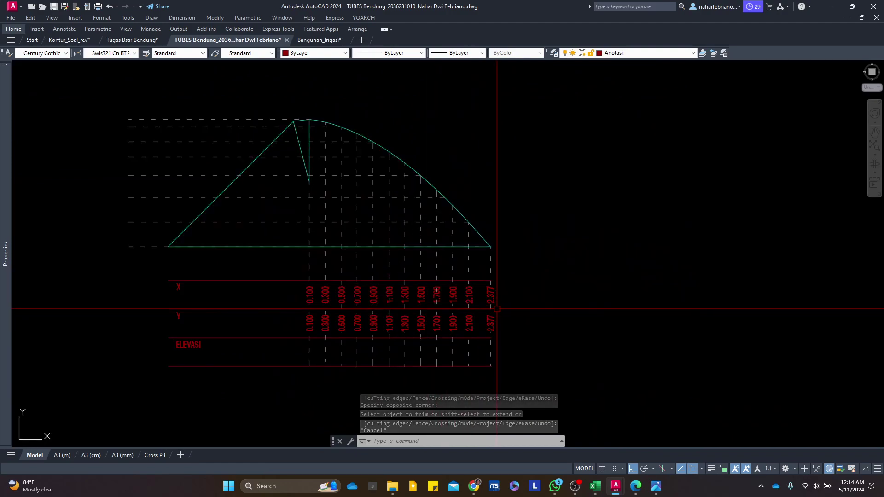
# Draw a horizontal polyline outward from the weir's downstream toe as the line for an elevation mark
pyautogui.scroll(-3, 514, 287)
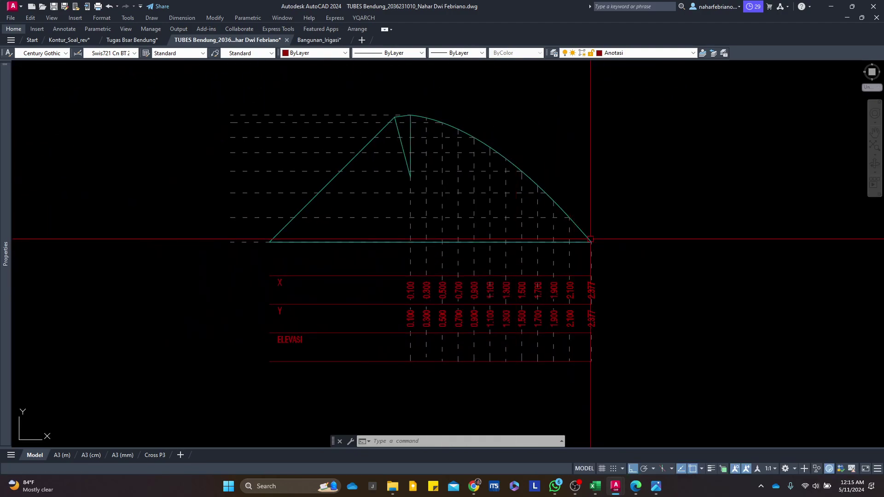
pyautogui.scroll(-6, 509, 286)
pyautogui.scroll(6, 463, 302)
pyautogui.scroll(4, 463, 302)
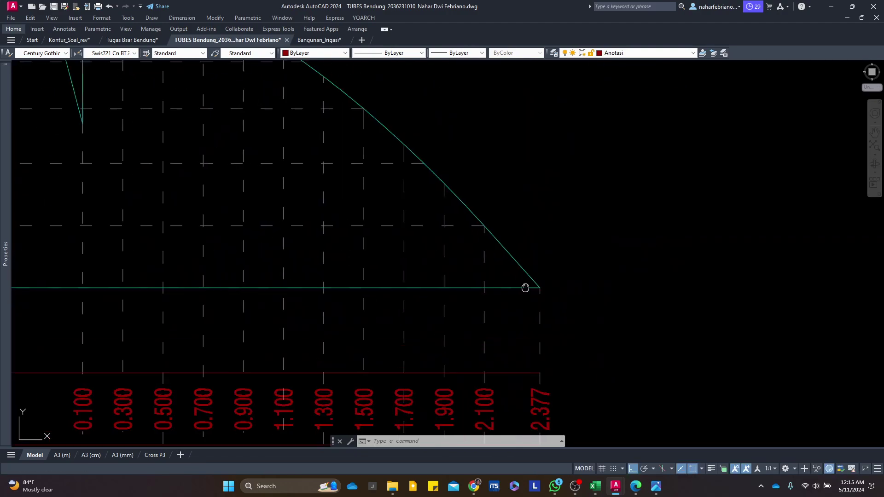
pyautogui.write('pl')
pyautogui.press('space')
pyautogui.click(433, 280)
pyautogui.click(628, 299)
pyautogui.press('Escape')
# Make a rotated horizontal copy of a table label above the toe's elevation line and change its text to ELV. +28.000
pyautogui.moveTo(423, 406); pyautogui.dragTo(436, 337)
pyautogui.click(438, 338)
pyautogui.write('ro')
pyautogui.press('space')
pyautogui.click(569, 279)
pyautogui.write('c')
pyautogui.press('space')
pyautogui.click(570, 322)
pyautogui.click(510, 162)
pyautogui.doubleClick(511, 161)
pyautogui.write('ELV. +28.000')
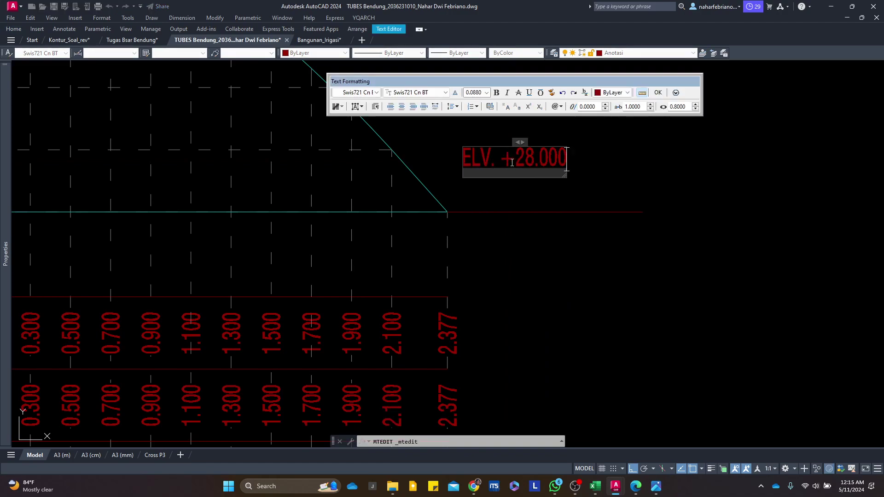
pyautogui.hotkey('ctrl', 'Return')
pyautogui.write('m')
pyautogui.press('space')
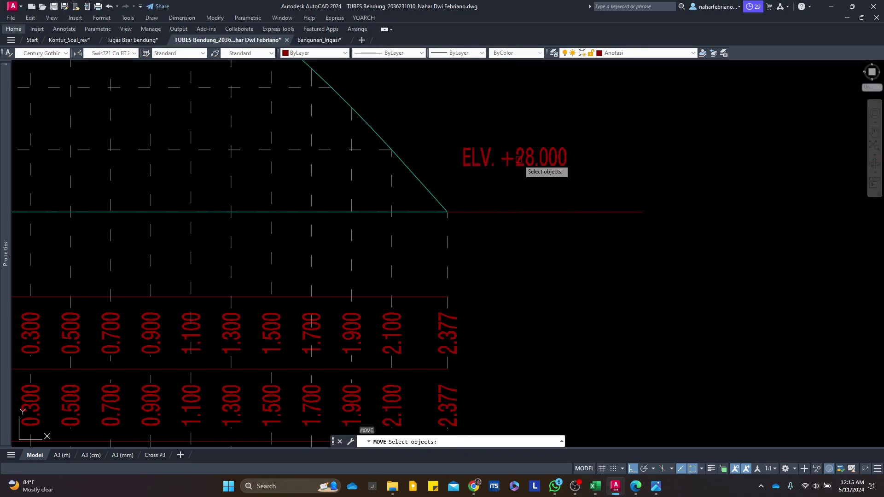
pyautogui.press('Escape')
pyautogui.scroll(-10, 330, 257)
pyautogui.scroll(12, 330, 257)
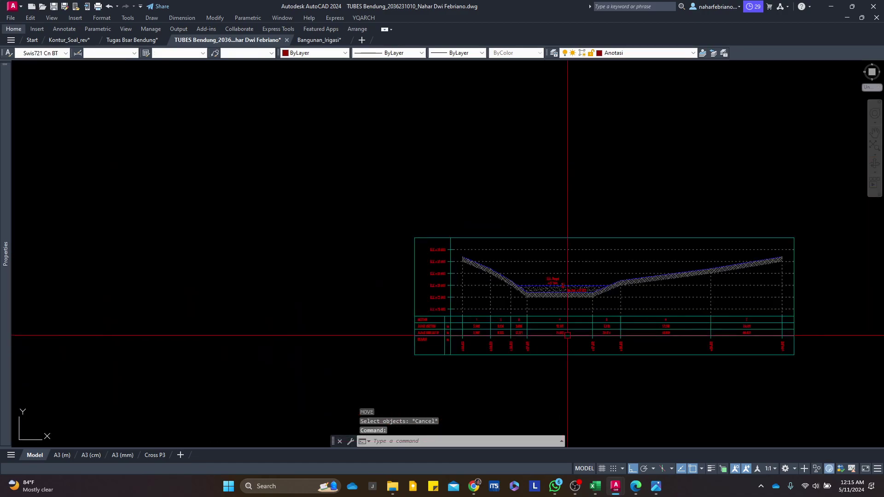
pyautogui.scroll(-5, 507, 230)
pyautogui.scroll(10, 585, 235)
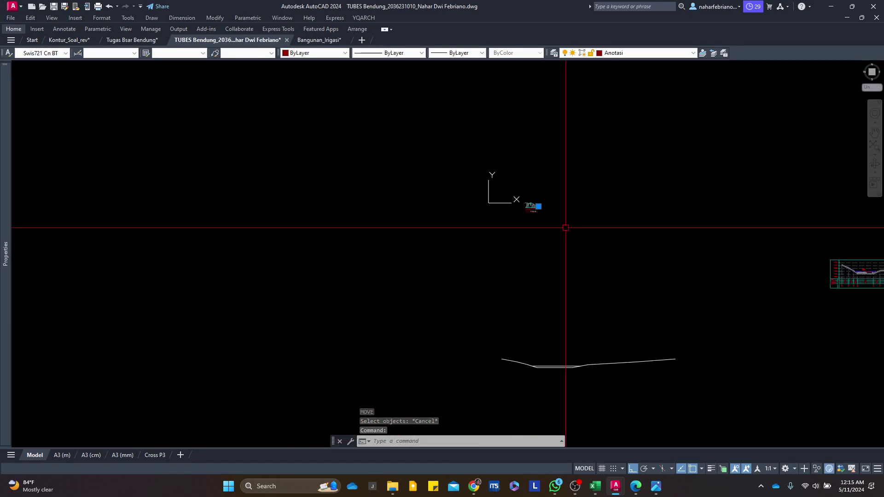
# Move the elevation label straight down to sit just above the toe's elevation line
pyautogui.moveTo(573, 171); pyautogui.dragTo(533, 242)
pyautogui.write('m')
pyautogui.press('space')
pyautogui.click(647, 158)
pyautogui.click(643, 239)
pyautogui.press('Escape')
# Change the toe's elevation label to ELV. +27.402
pyautogui.click(527, 252)
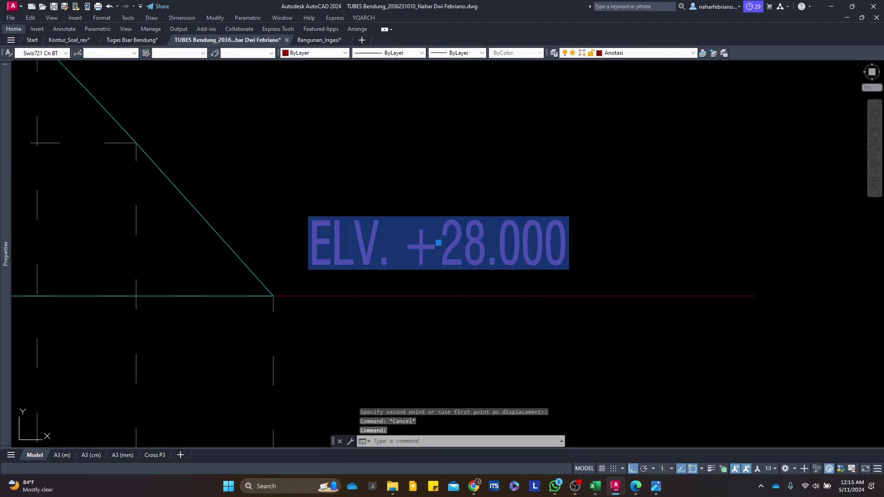
pyautogui.doubleClick(506, 244)
pyautogui.write('27.401')
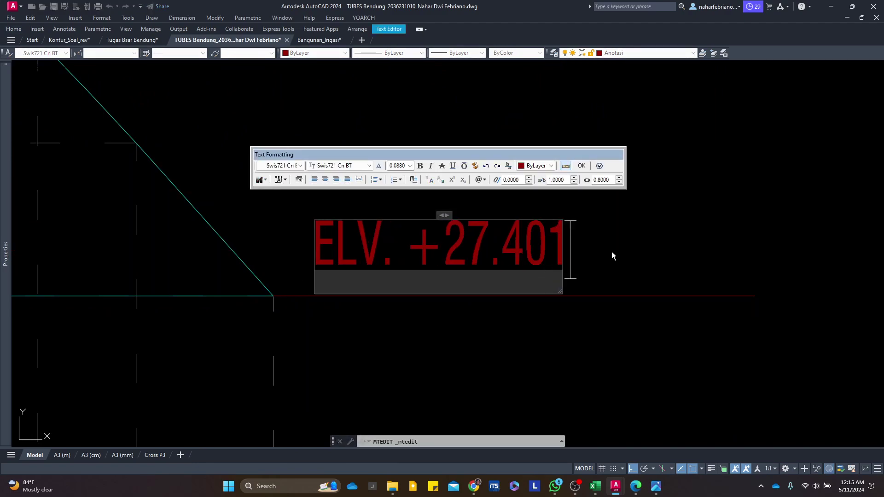
pyautogui.press('BackSpace')
pyautogui.write('2')
pyautogui.click(612, 250)
# Review the weir profile, grid and table, and compare them with the finished detail in the Bangunan_Irigasi drawing
pyautogui.scroll(-4, 611, 250)
pyautogui.moveTo(611, 251); pyautogui.dragTo(597, 183)
pyautogui.scroll(4, 492, 219)
pyautogui.scroll(-4, 618, 207)
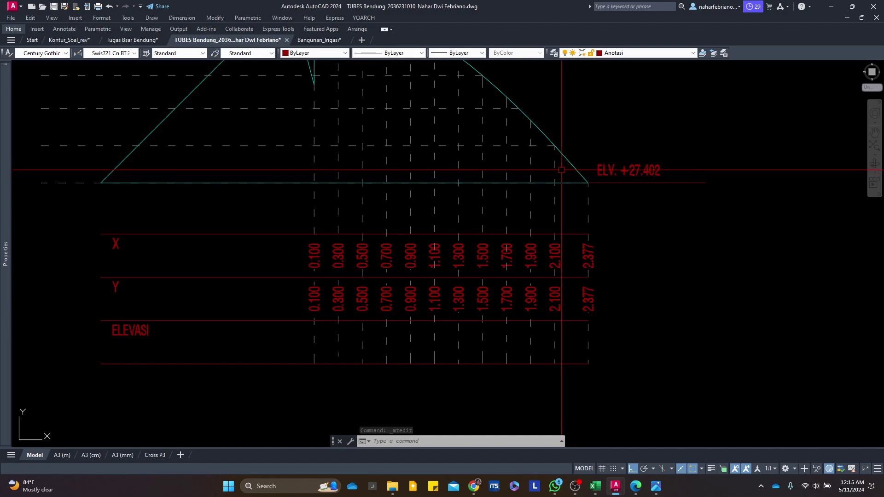
pyautogui.moveTo(573, 143); pyautogui.dragTo(617, 182)
pyautogui.moveTo(534, 128)
pyautogui.mouseDown()
pyautogui.moveTo(602, 236)
pyautogui.moveTo(485, 209)
pyautogui.moveTo(540, 292)
pyautogui.moveTo(652, 301)
pyautogui.mouseUp()
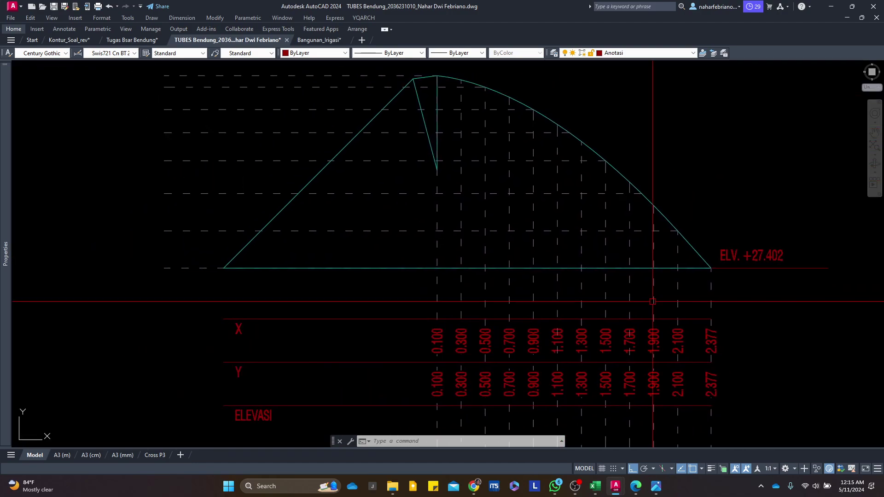
pyautogui.moveTo(555, 266)
pyautogui.mouseDown()
pyautogui.moveTo(509, 274)
pyautogui.moveTo(430, 233)
pyautogui.moveTo(437, 201)
pyautogui.mouseUp()
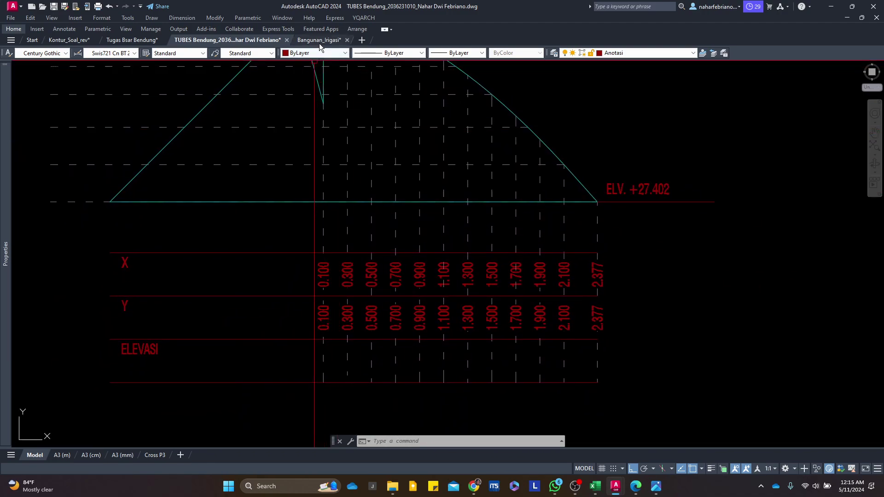
pyautogui.click(319, 43)
pyautogui.scroll(-2, 346, 322)
pyautogui.moveTo(376, 322)
pyautogui.mouseDown()
pyautogui.moveTo(345, 231)
pyautogui.moveTo(356, 221)
pyautogui.mouseUp()
pyautogui.click(224, 41)
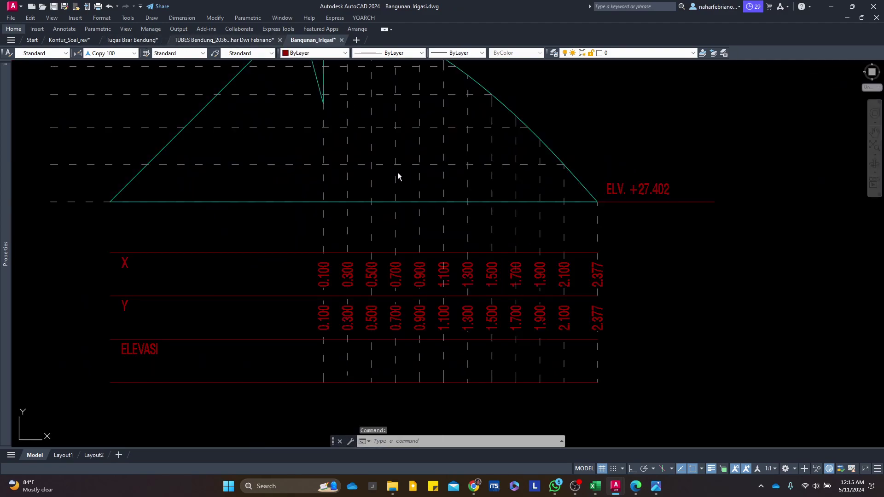
pyautogui.moveTo(398, 173); pyautogui.dragTo(359, 266)
pyautogui.scroll(-2, 359, 266)
pyautogui.scroll(4, 412, 258)
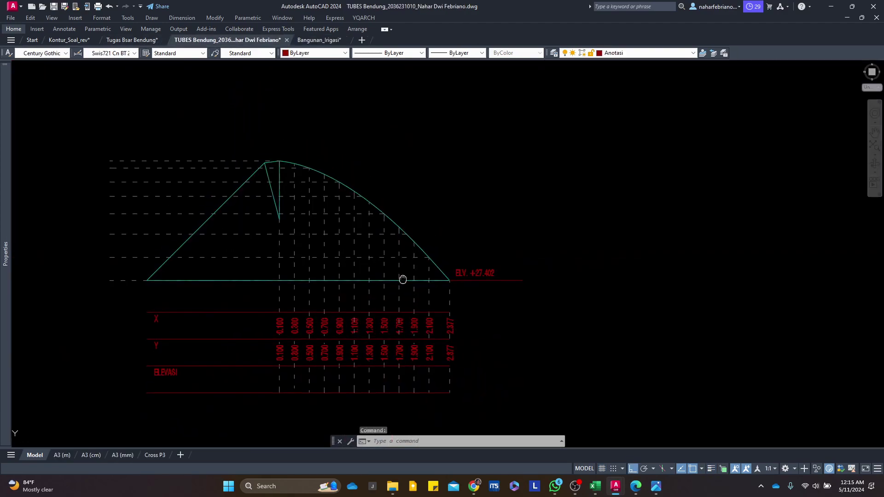